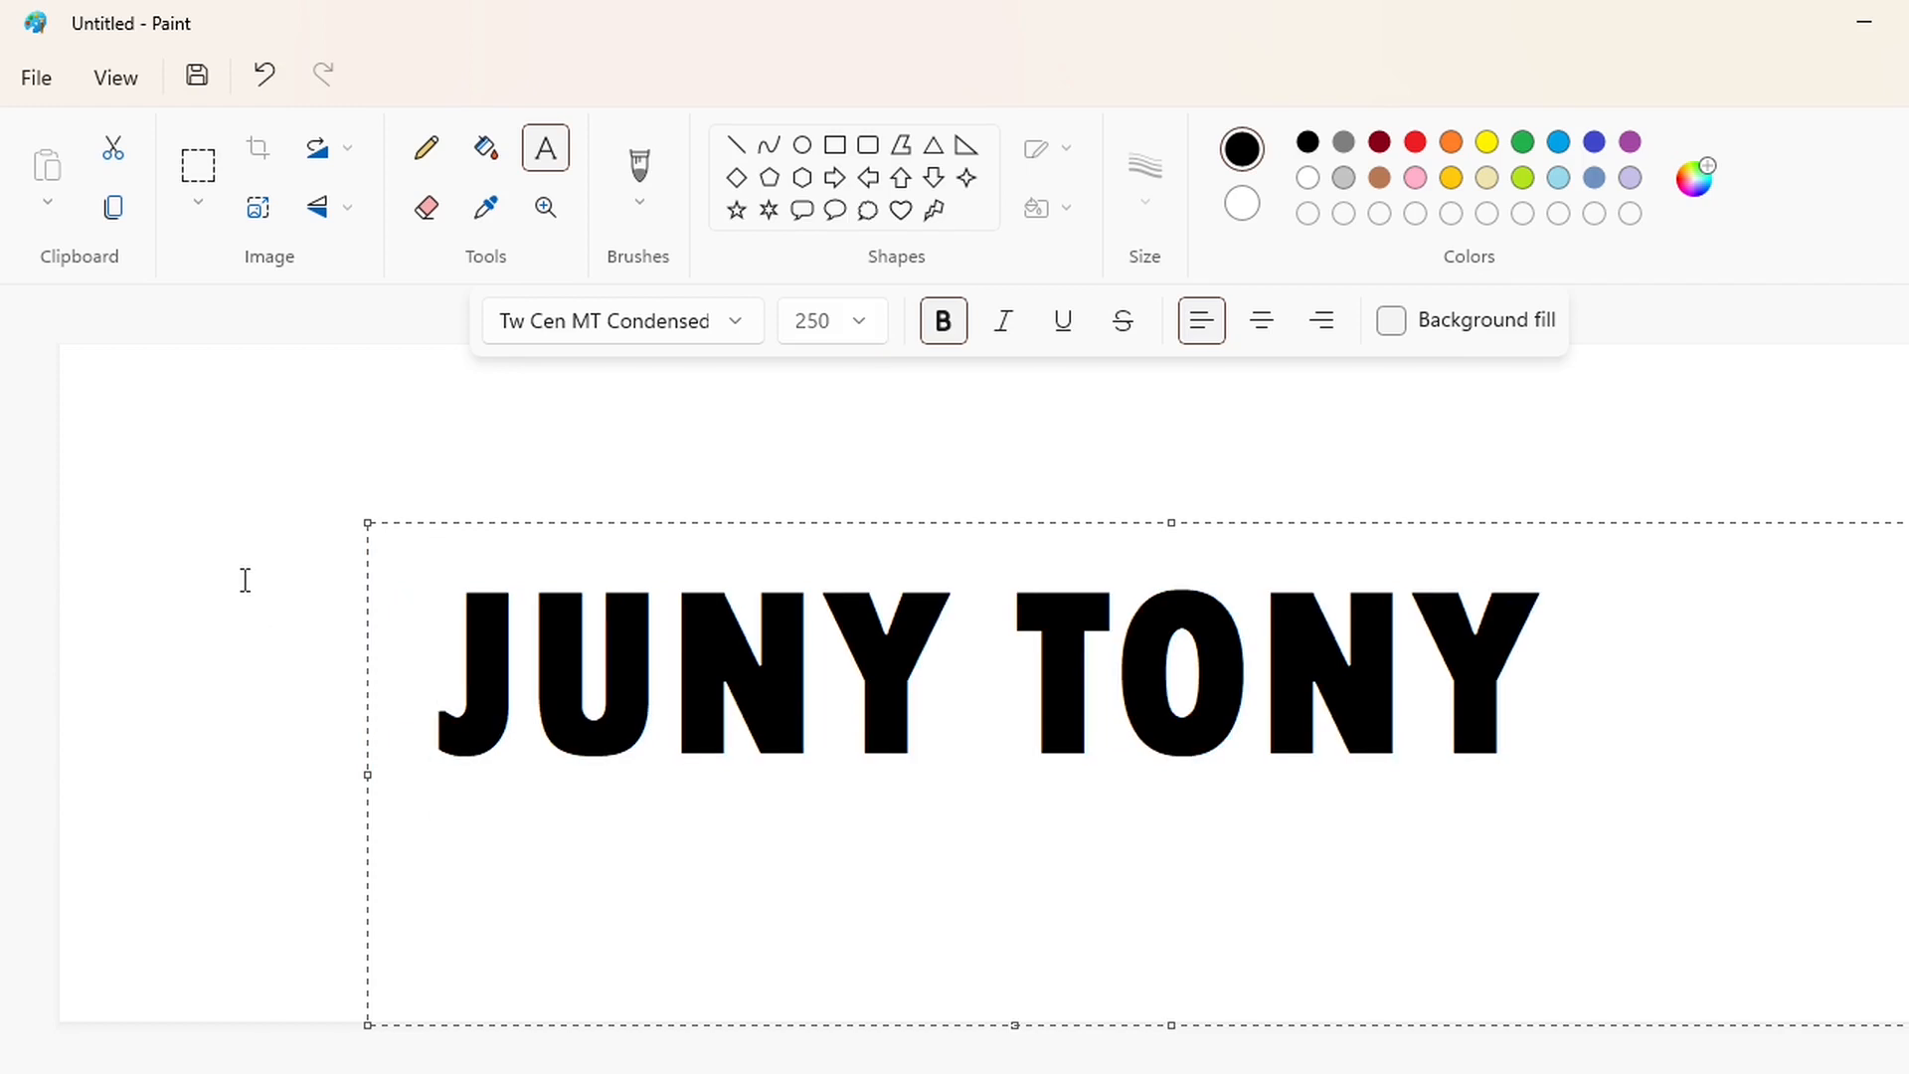
Place the JUNY TONY text on the canvas and fill the letter J with white.
{"action": "left_click", "coordinate": [265, 552]}
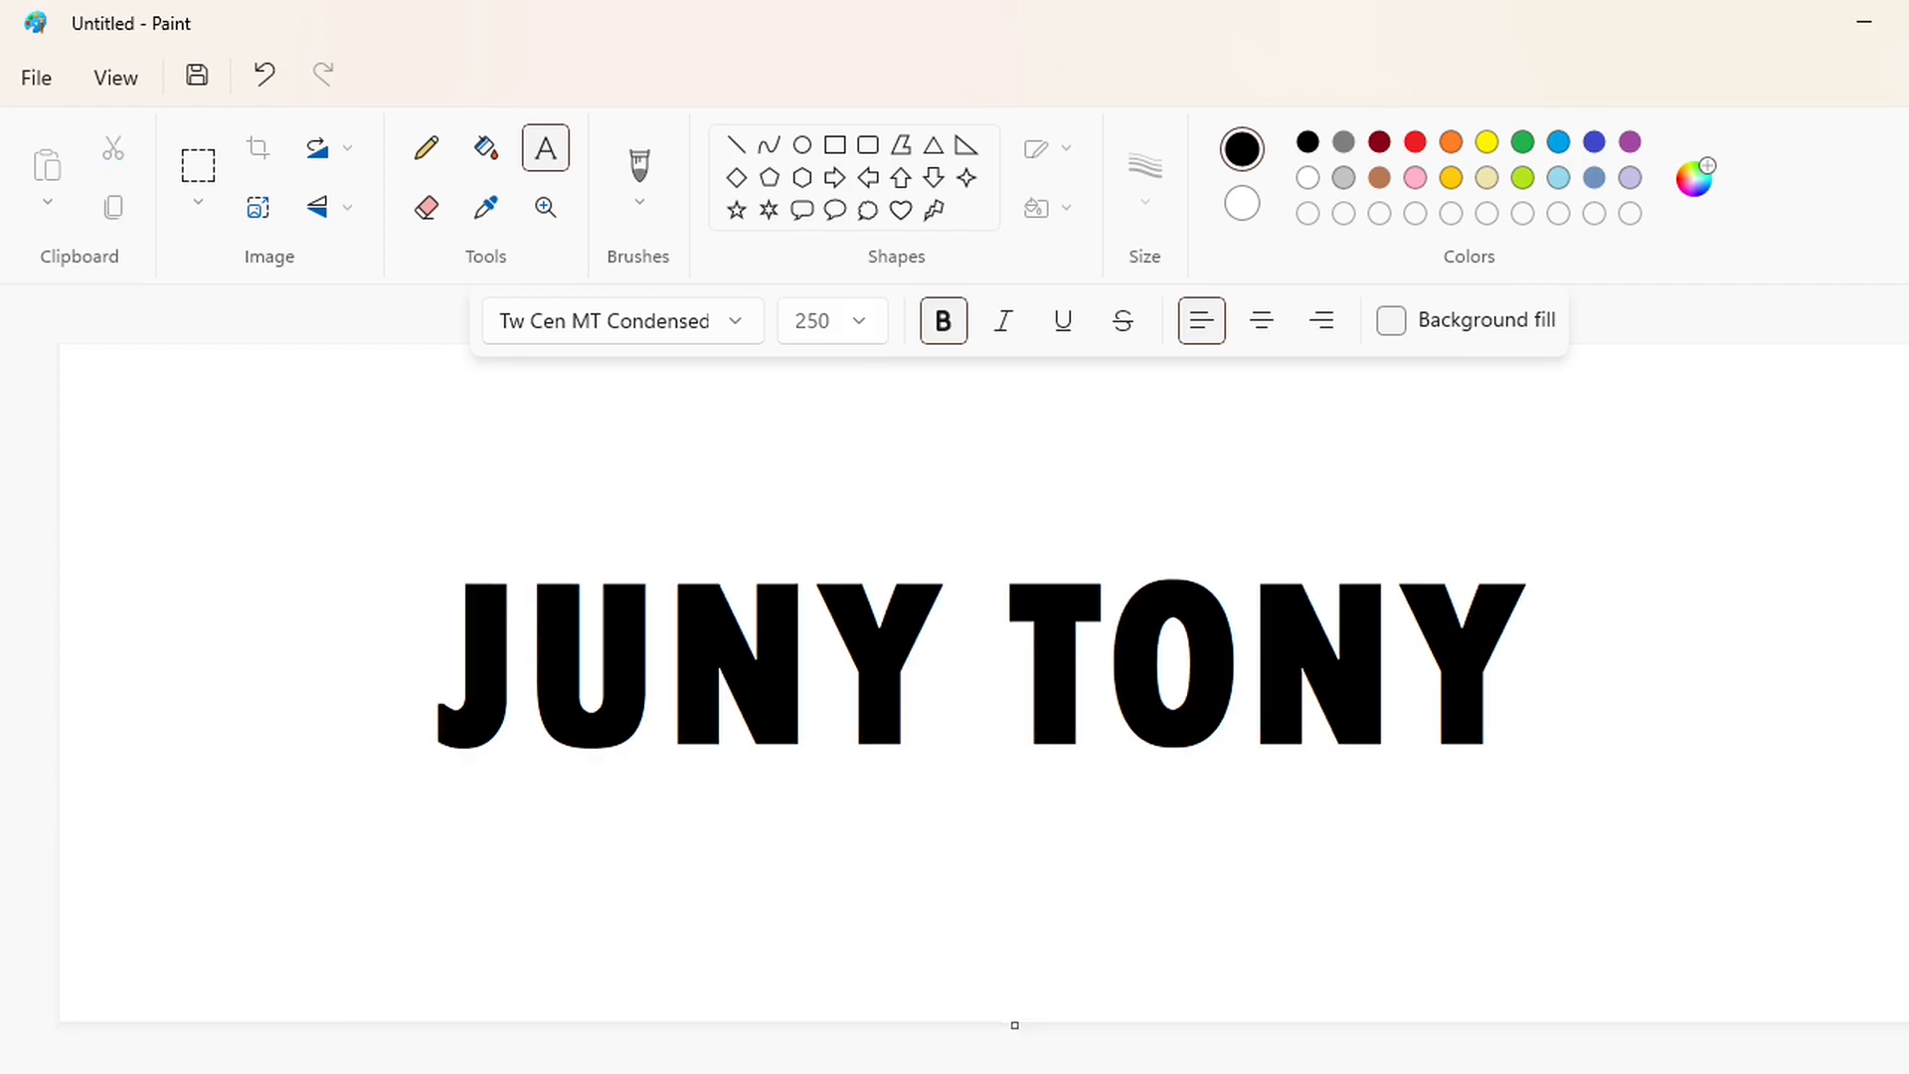
{"action": "scroll", "coordinate": [1343, 976], "scroll_direction": "up", "scroll_amount": 3}
{"action": "left_click", "coordinate": [486, 149]}
{"action": "left_click", "coordinate": [1308, 177]}
{"action": "left_click", "coordinate": [603, 537]}
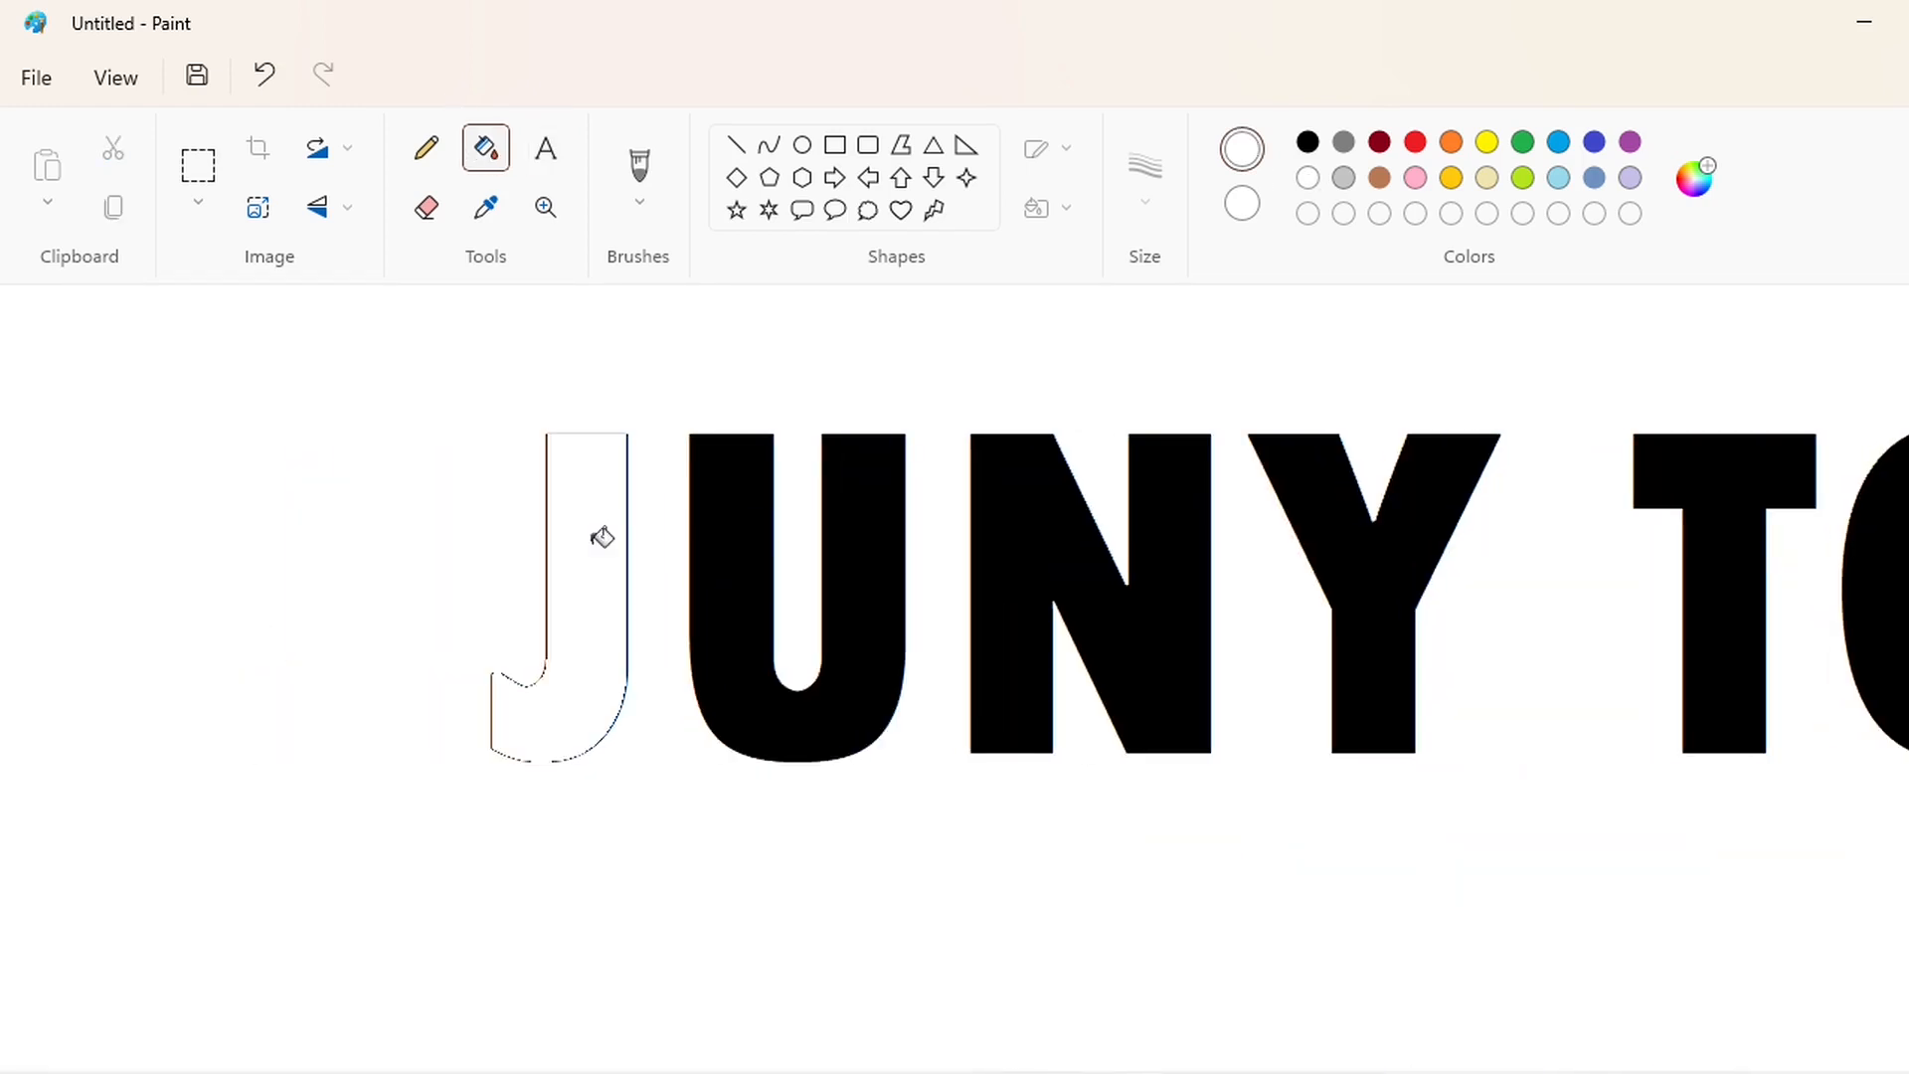
Cover the remaining outline of the J with a solid-filled white rectangle.
{"action": "left_click", "coordinate": [834, 145]}
{"action": "left_click", "coordinate": [1049, 208]}
{"action": "left_click", "coordinate": [1080, 338]}
{"action": "mouse_move", "coordinate": [398, 358]}
{"action": "left_mouse_down"}
{"action": "mouse_move", "coordinate": [529, 710]}
{"action": "mouse_move", "coordinate": [652, 837]}
{"action": "left_mouse_up"}
Copy the letter U and paste the duplicate into the empty space before the original U.
{"action": "left_click", "coordinate": [198, 165]}
{"action": "left_click_drag", "start_coordinate": [556, 371], "coordinate": [929, 867]}
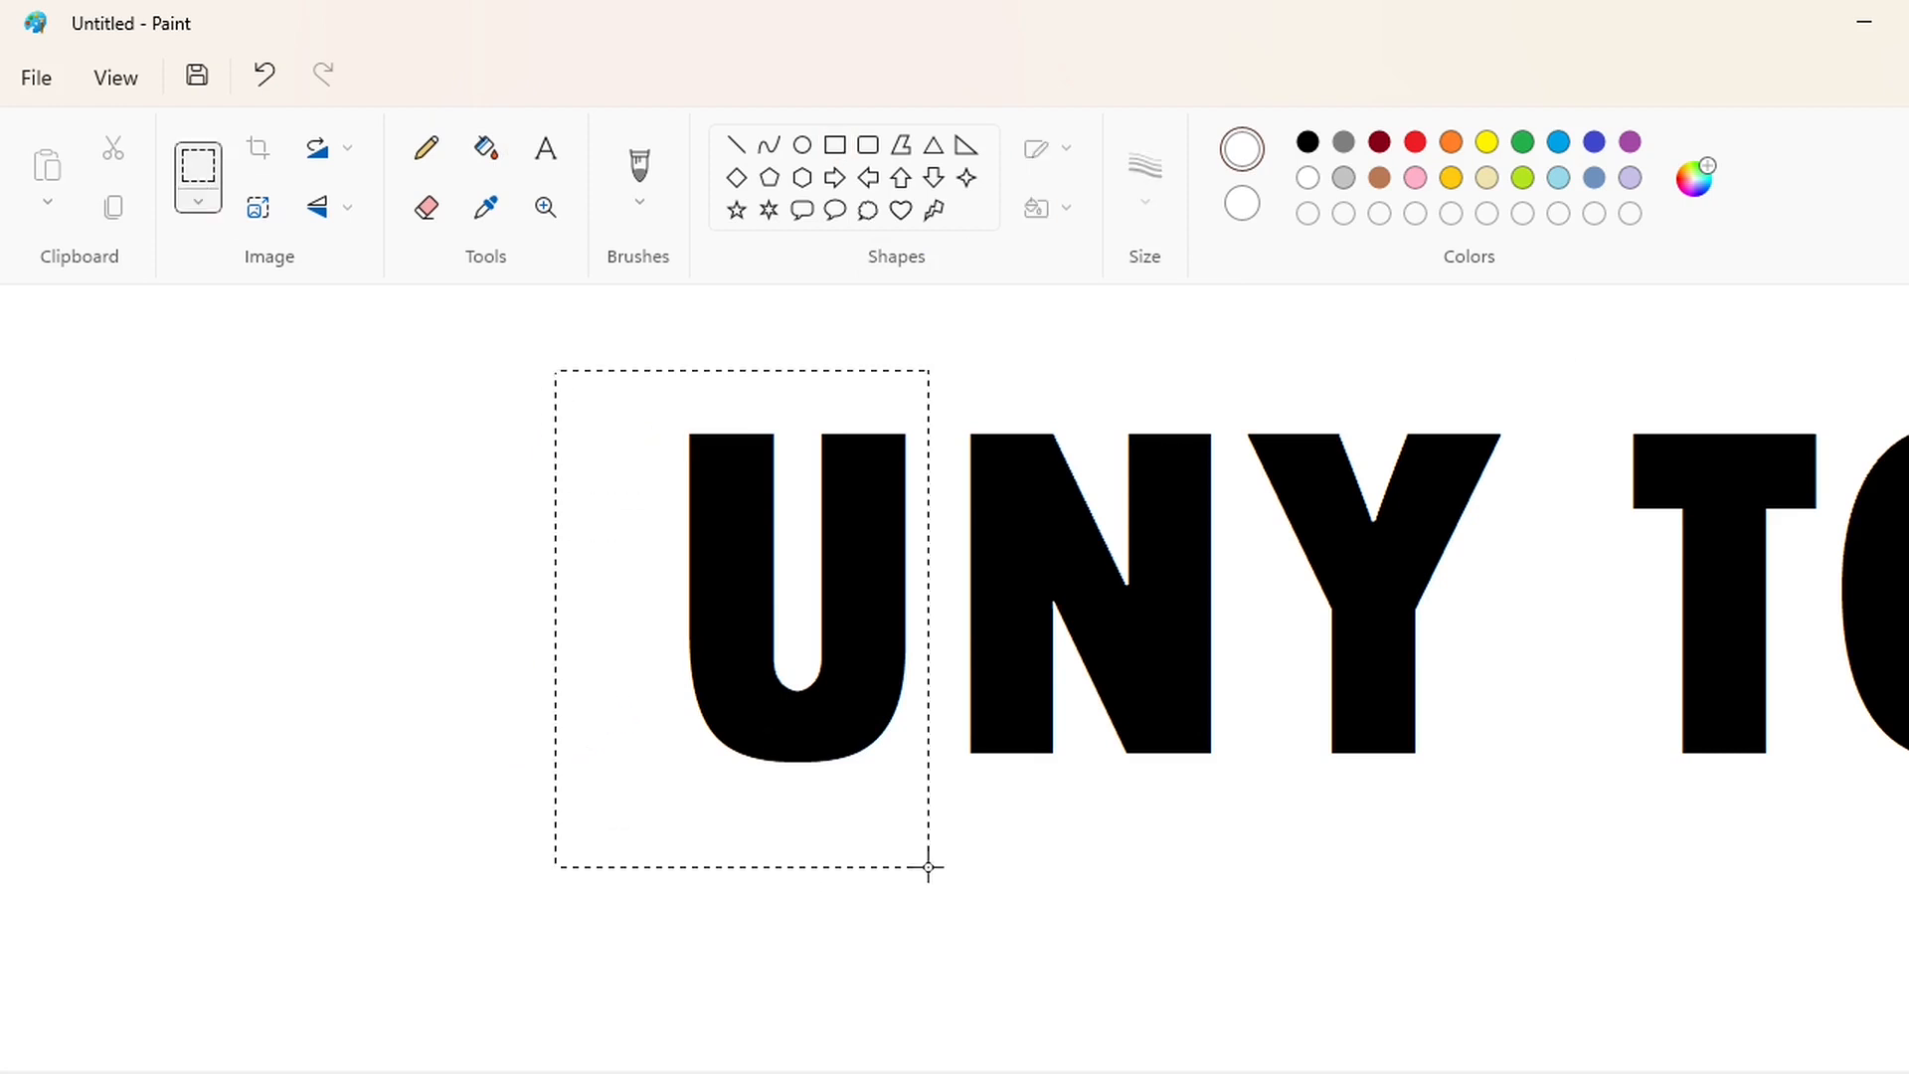
{"action": "key", "text": "ctrl+c"}
{"action": "key", "text": "ctrl+v"}
{"action": "left_click_drag", "start_coordinate": [167, 571], "coordinate": [449, 670]}
Cut off the upper left arm of the duplicated U with white so the remainder forms a J.
{"action": "left_click", "coordinate": [793, 722]}
{"action": "left_click", "coordinate": [742, 151]}
{"action": "left_click", "coordinate": [787, 670]}
{"action": "left_click", "coordinate": [487, 148]}
{"action": "left_click", "coordinate": [383, 547]}
{"action": "left_click", "coordinate": [835, 145]}
{"action": "left_click_drag", "start_coordinate": [318, 418], "coordinate": [436, 634]}
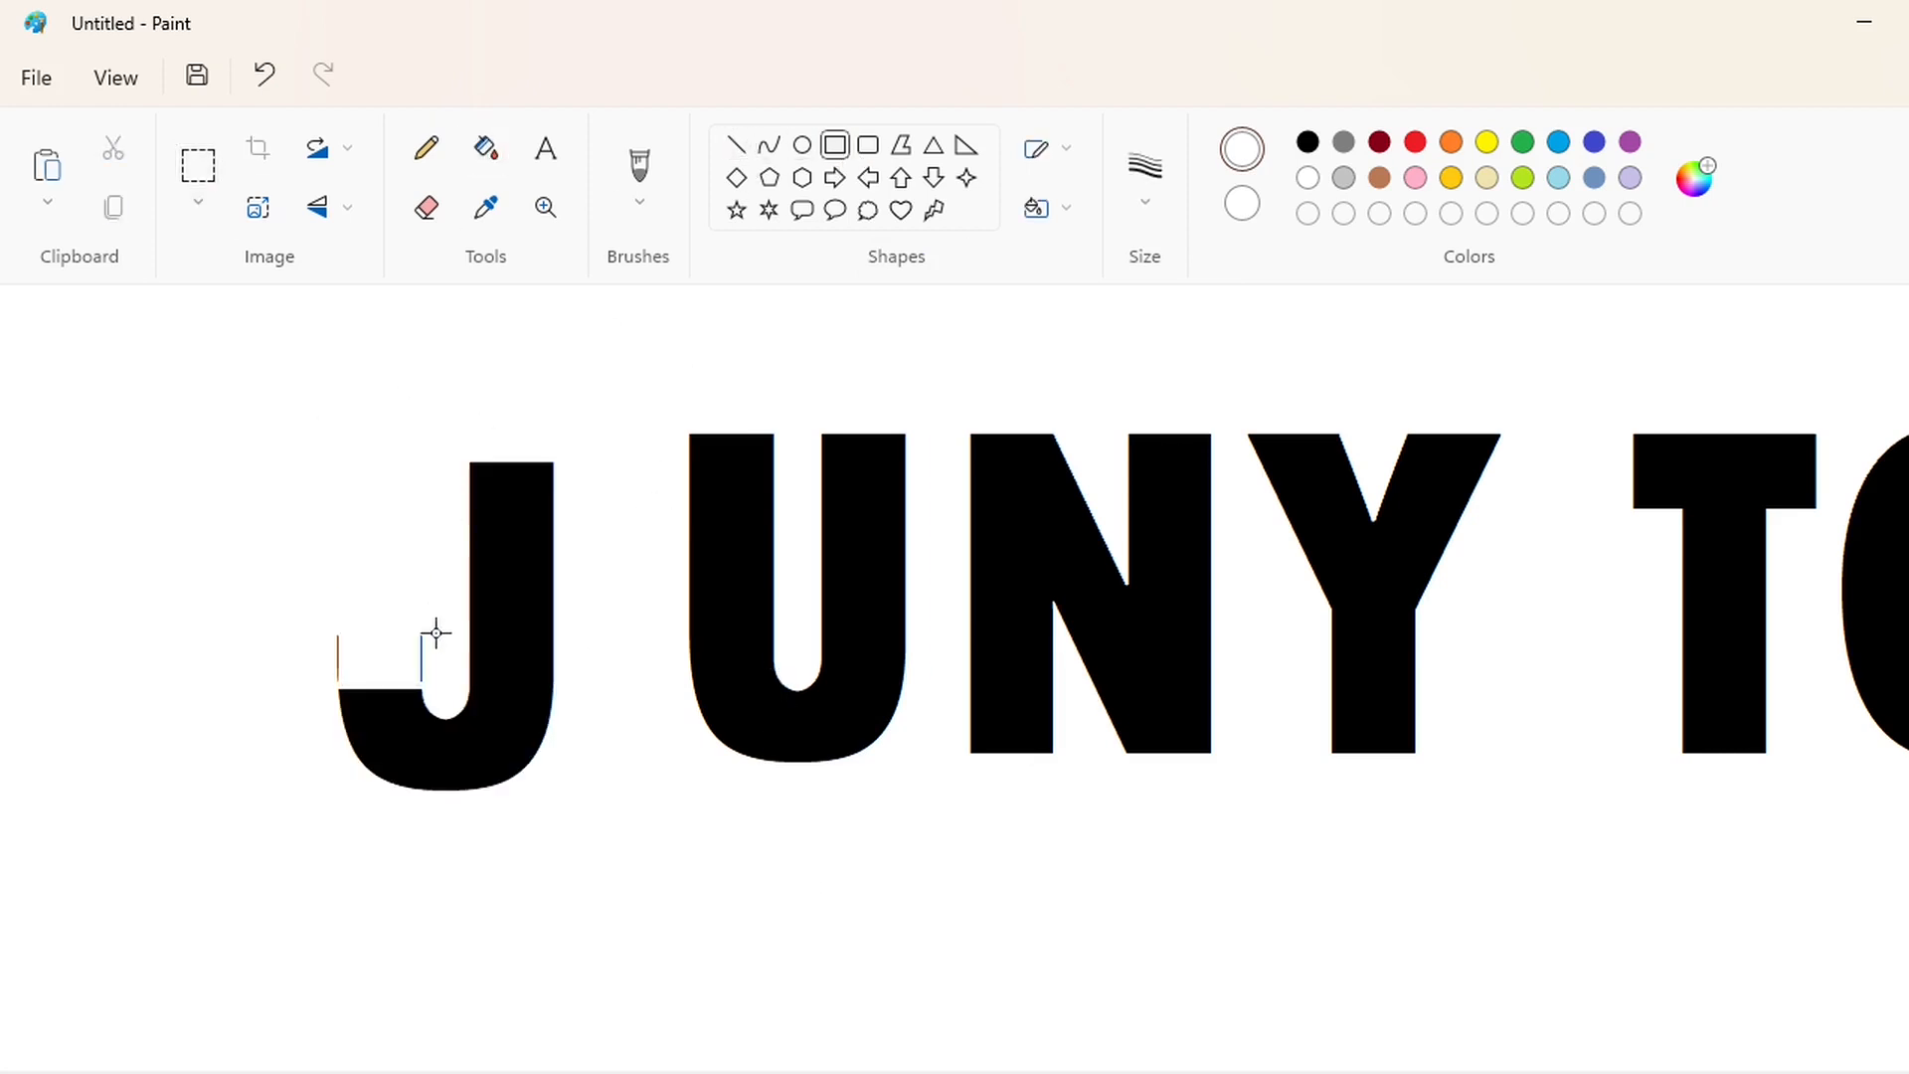
Select the newly formed J and move it close to the left side of the U.
{"action": "left_click", "coordinate": [198, 177]}
{"action": "left_click_drag", "start_coordinate": [170, 325], "coordinate": [608, 911]}
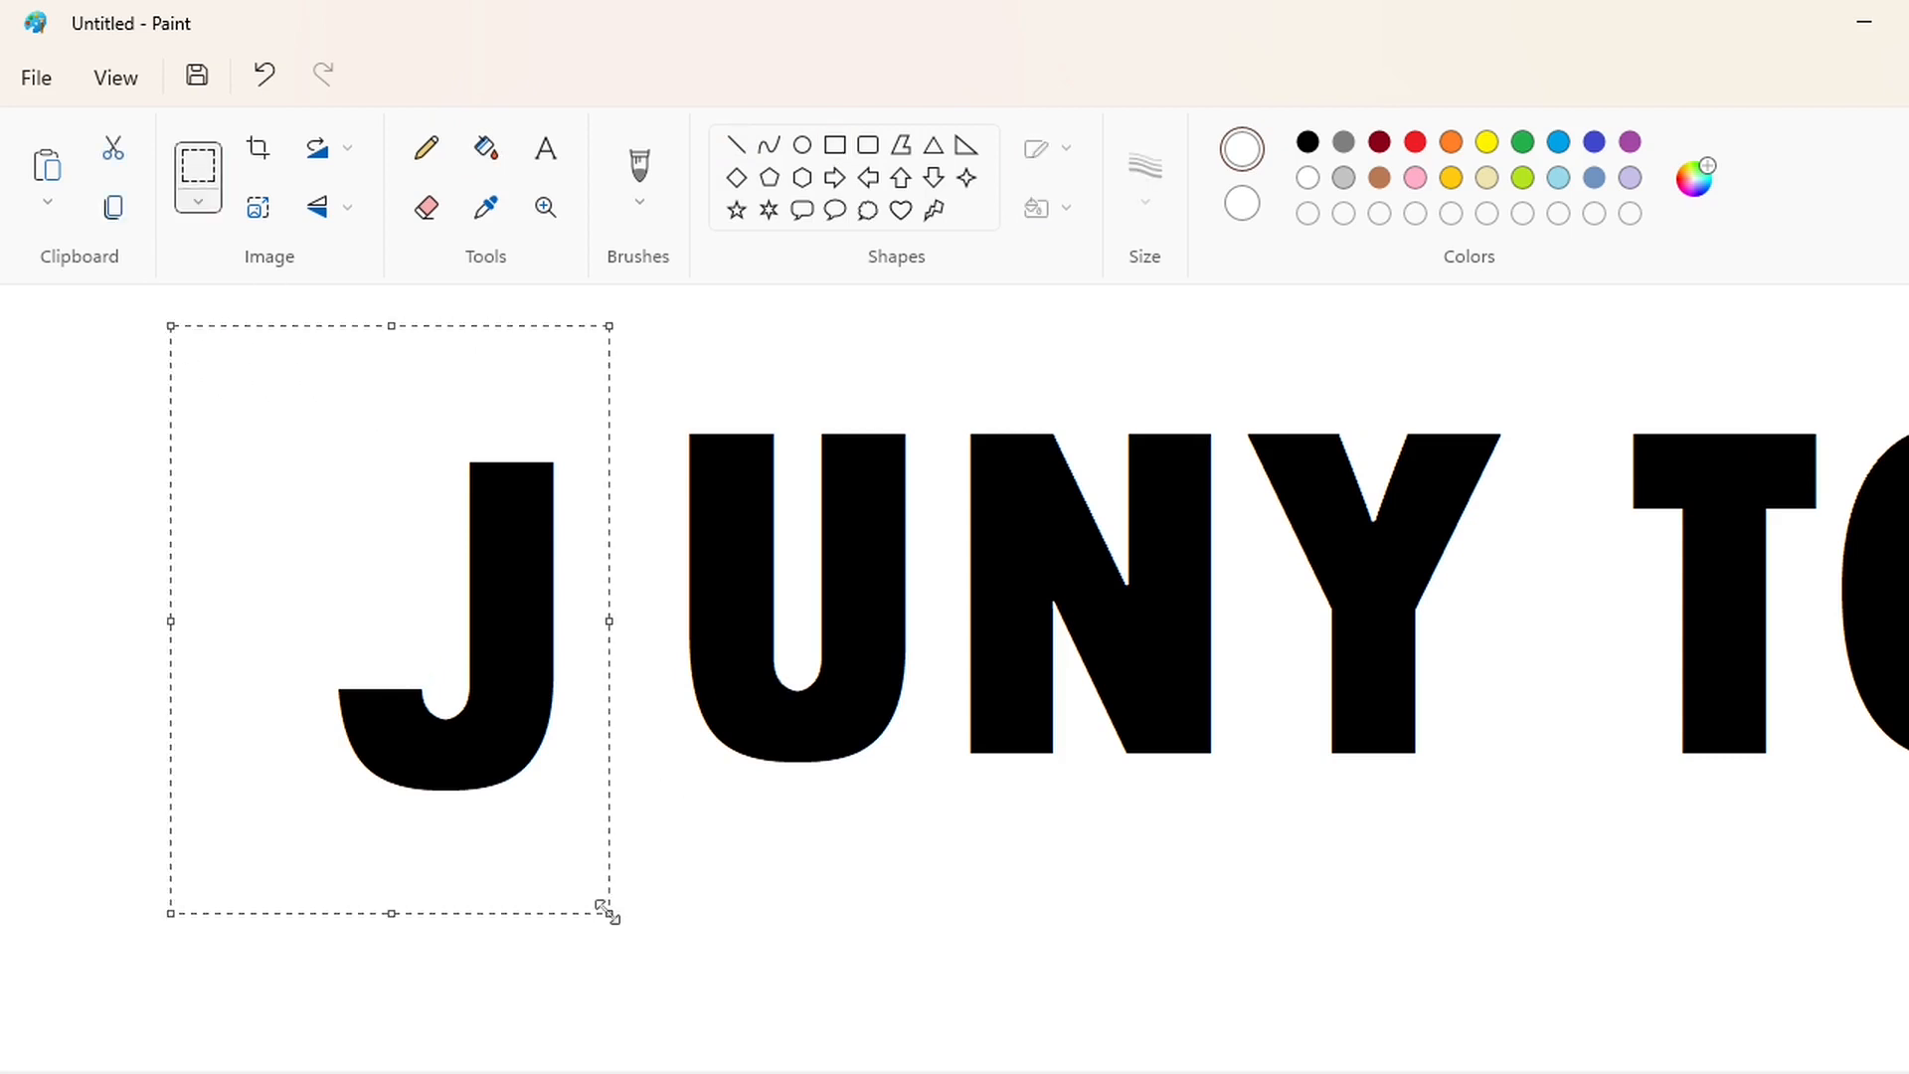
{"action": "key", "text": "ctrl+z"}
{"action": "key", "text": "ctrl+z"}
{"action": "key", "text": "ctrl+z"}
{"action": "key", "text": "ctrl+z"}
{"action": "key", "text": "ctrl+y"}
{"action": "left_click", "coordinate": [198, 202]}
{"action": "left_click", "coordinate": [209, 297]}
{"action": "left_click_drag", "start_coordinate": [366, 730], "coordinate": [593, 676]}
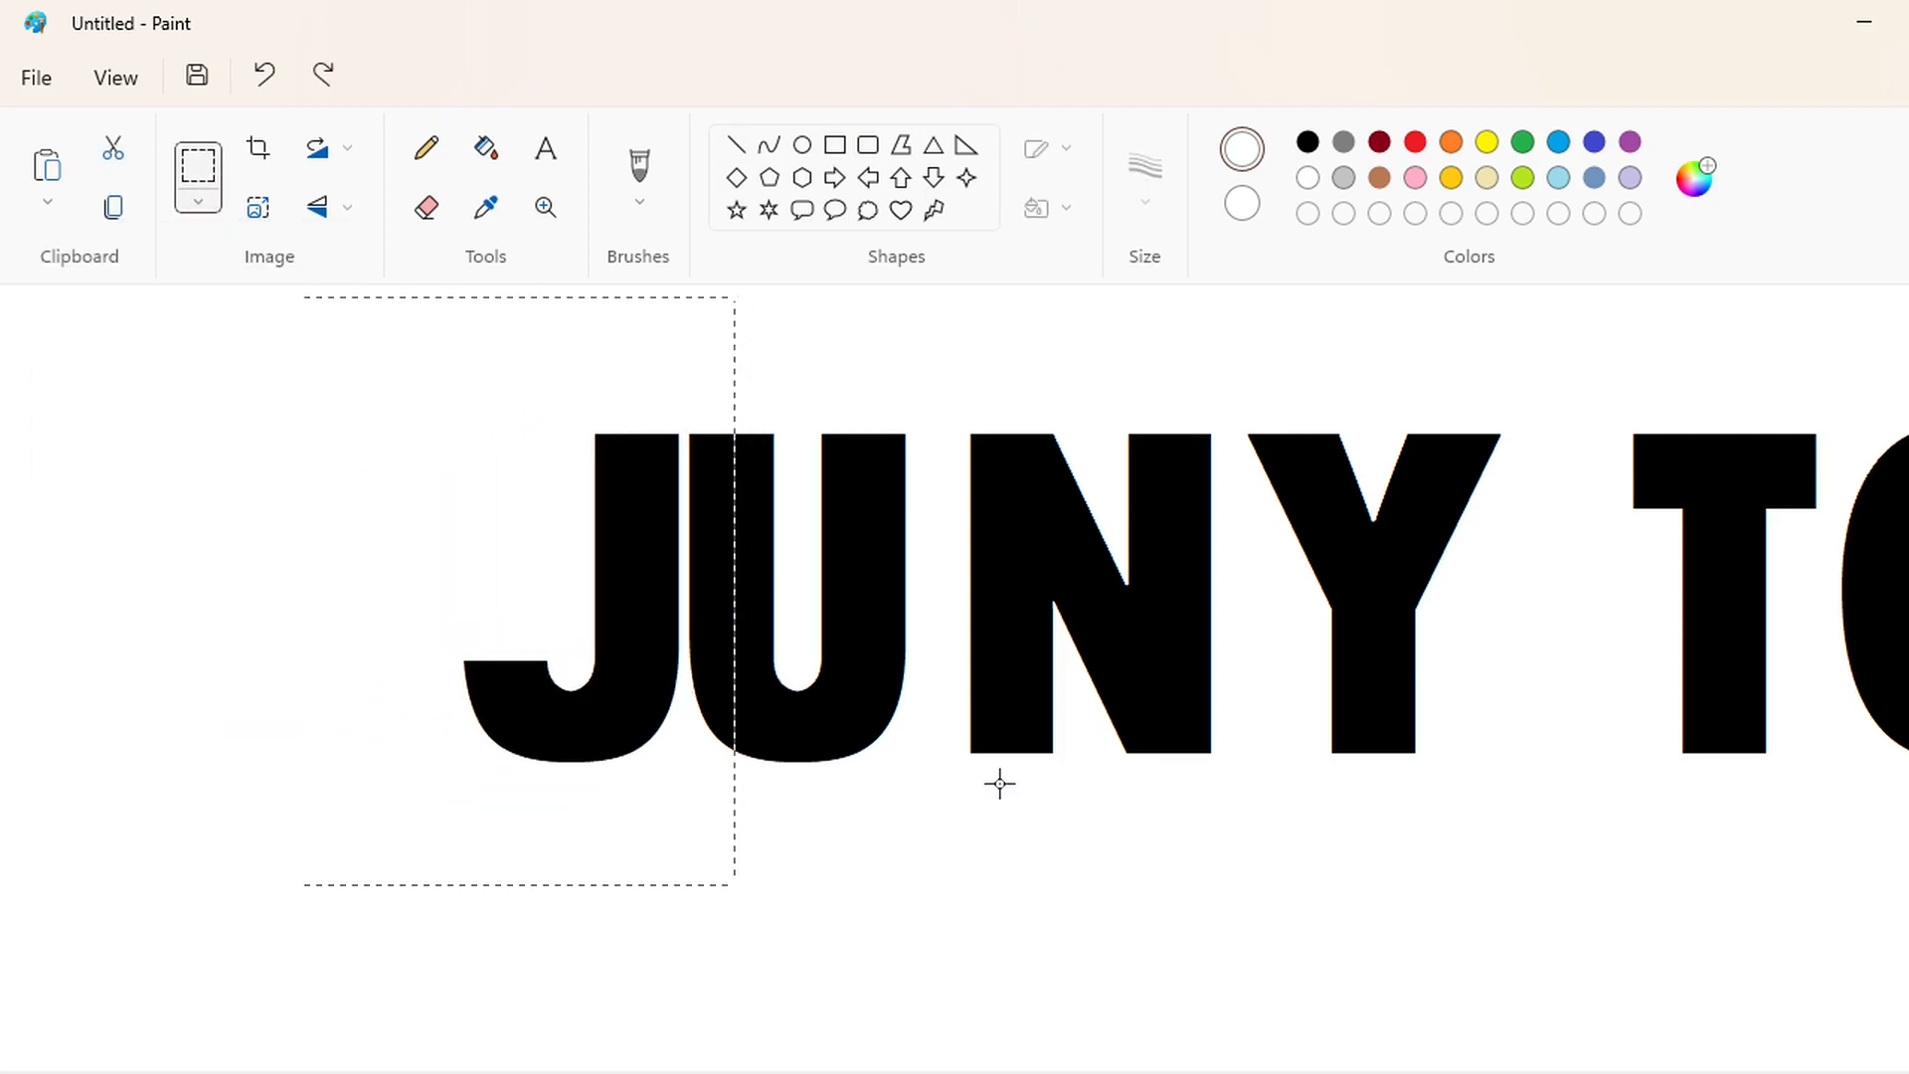
{"action": "left_click", "coordinate": [1000, 783]}
Try to extend the J by copying the upper part of its stem and pasting it above the letter.
{"action": "left_click_drag", "start_coordinate": [541, 384], "coordinate": [670, 520]}
{"action": "key", "text": "ctrl+c"}
{"action": "left_click", "coordinate": [869, 601]}
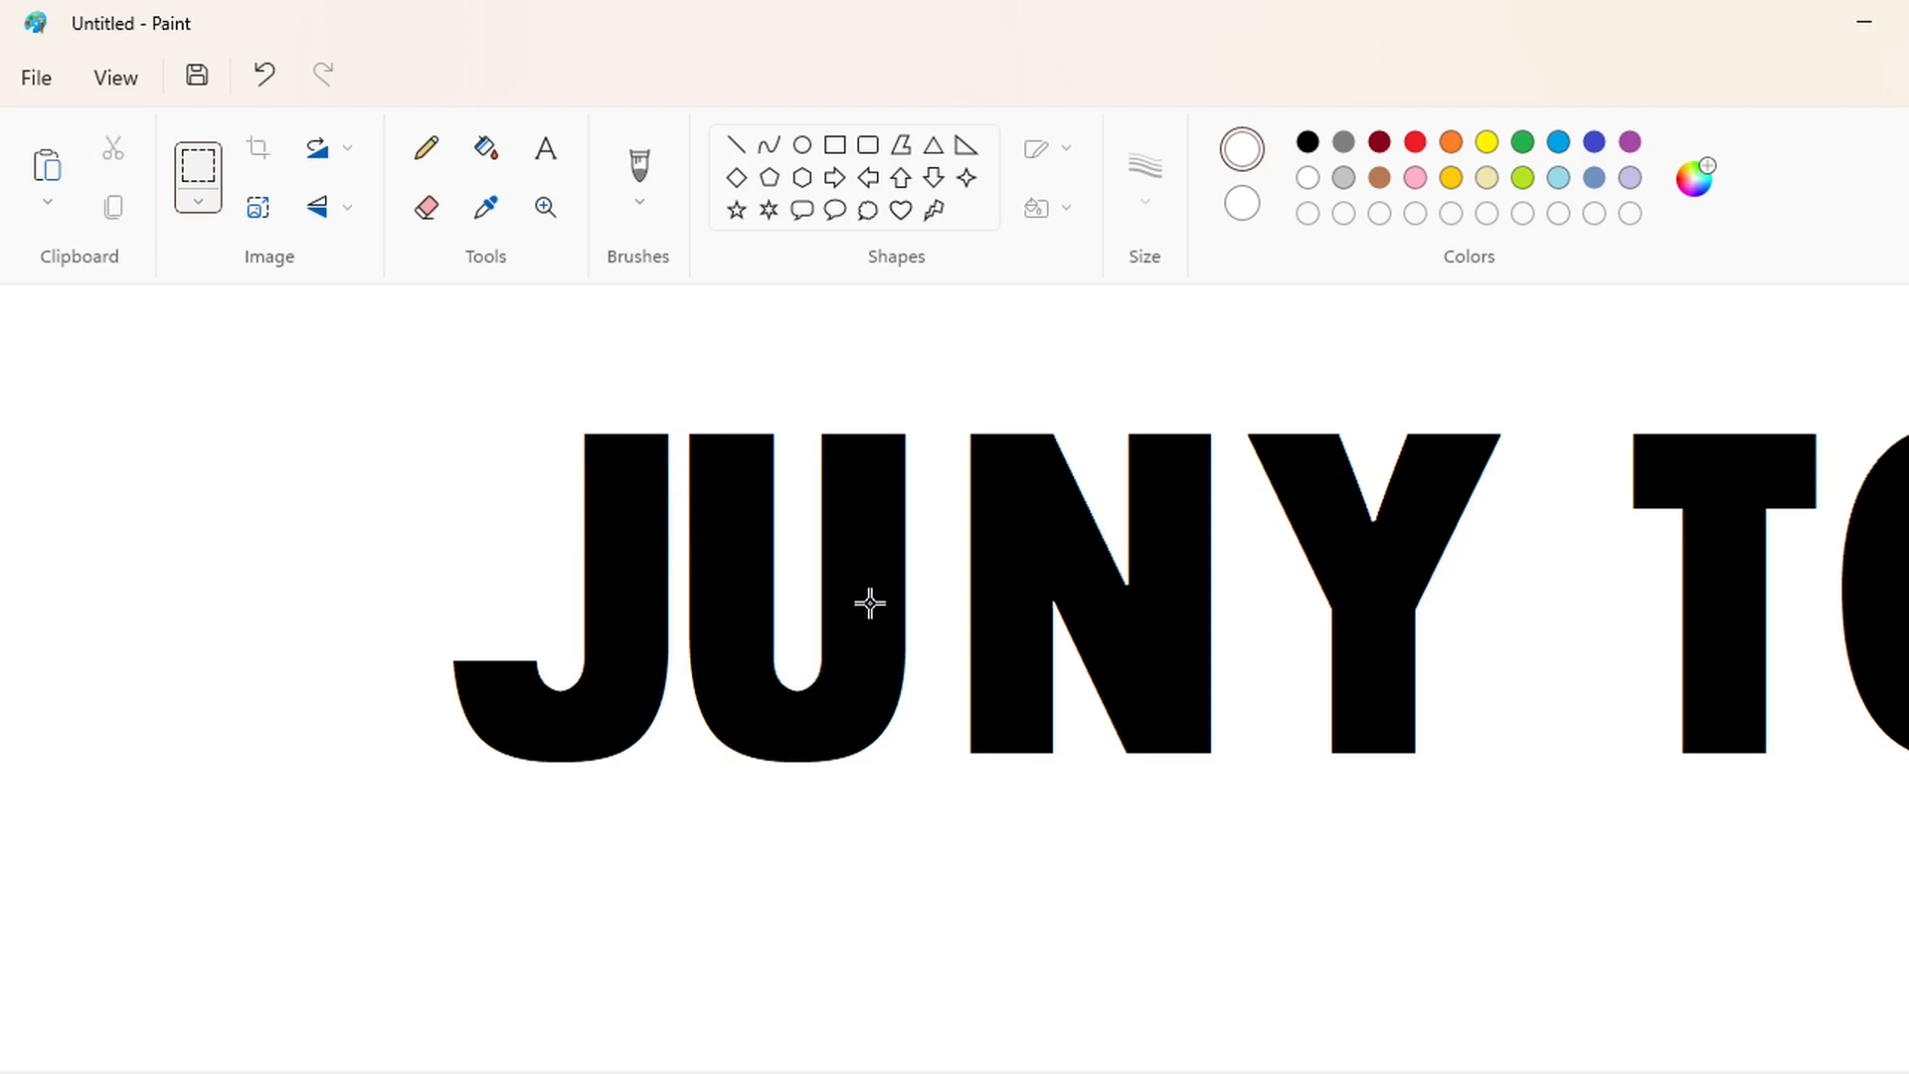
{"action": "key", "text": "ctrl+v"}
{"action": "mouse_move", "coordinate": [169, 442]}
{"action": "left_mouse_down"}
{"action": "mouse_move", "coordinate": [649, 493]}
{"action": "mouse_move", "coordinate": [649, 467]}
{"action": "mouse_move", "coordinate": [543, 370]}
{"action": "left_mouse_up"}
Draw a wide black rectangle on top of the J's stem and fill it black as a top bar.
{"action": "left_click", "coordinate": [835, 144]}
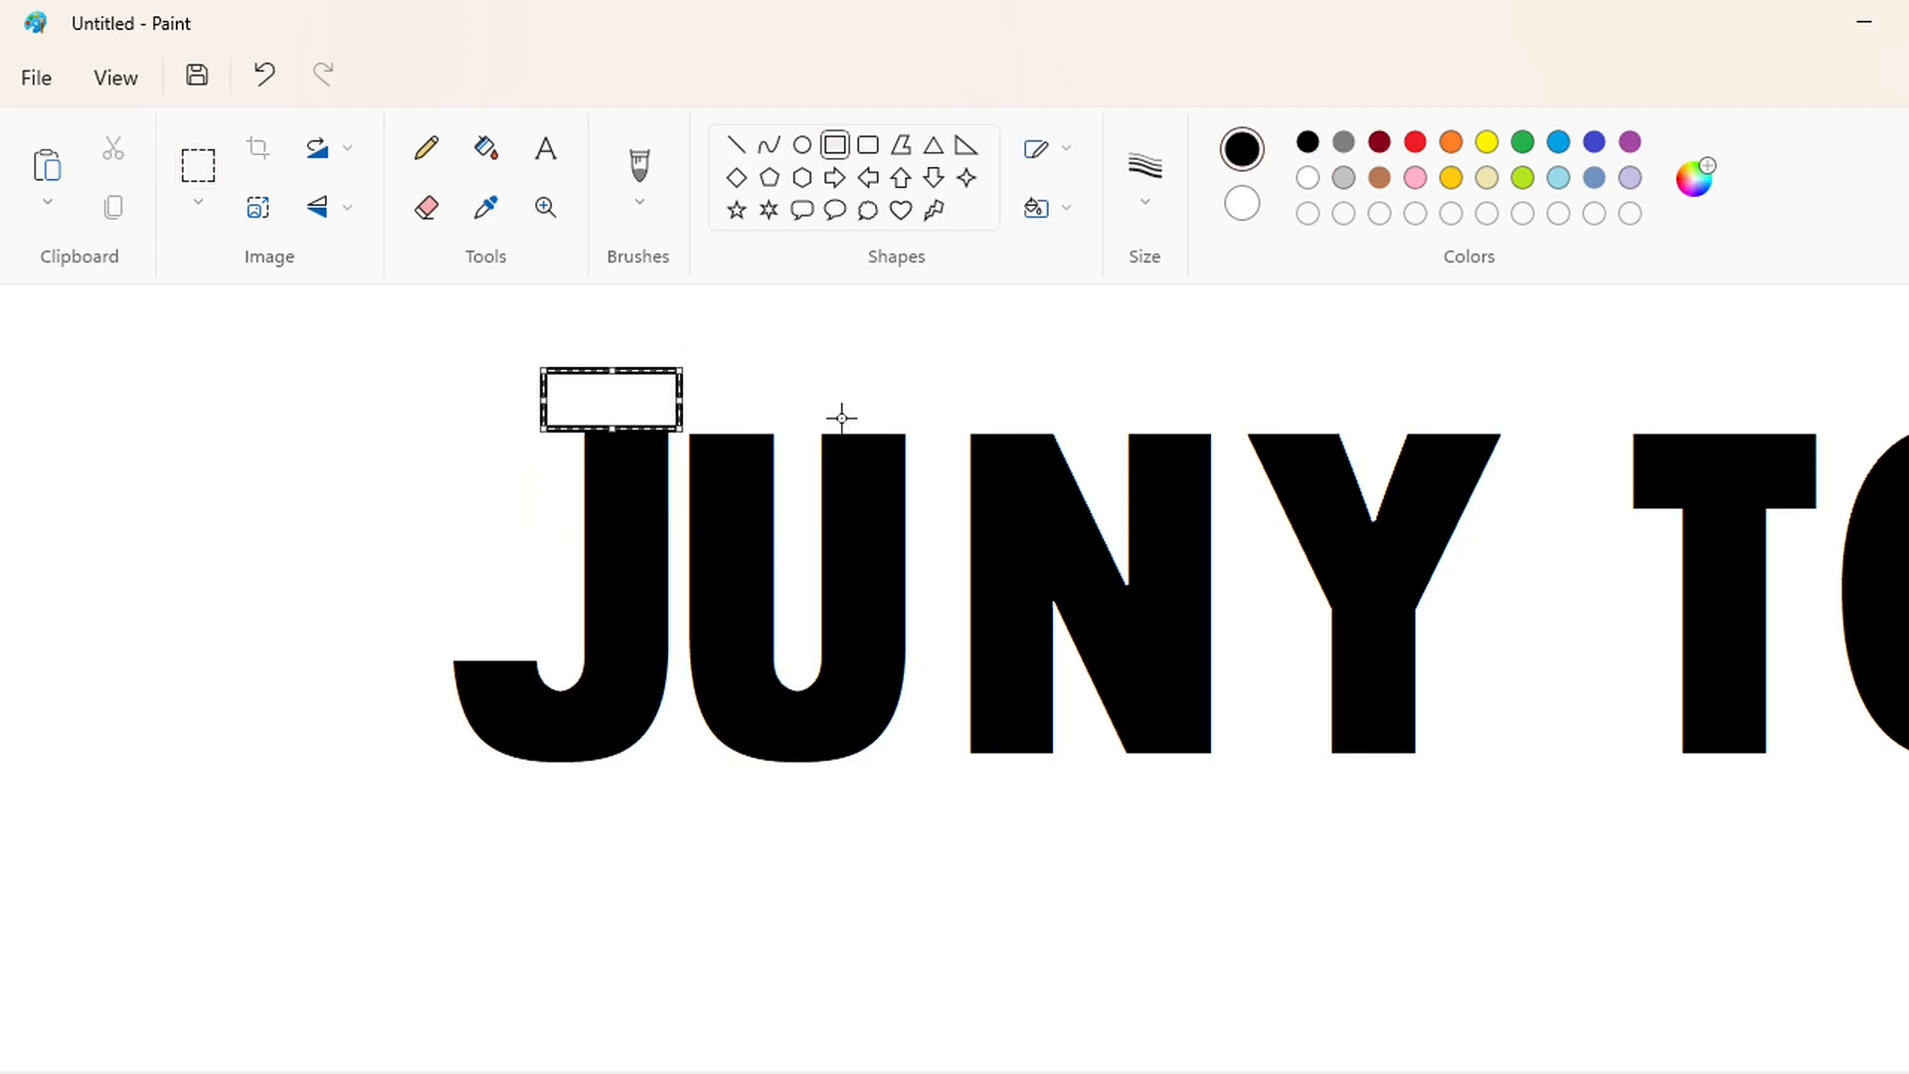
{"action": "left_click_drag", "start_coordinate": [607, 432], "coordinate": [534, 397]}
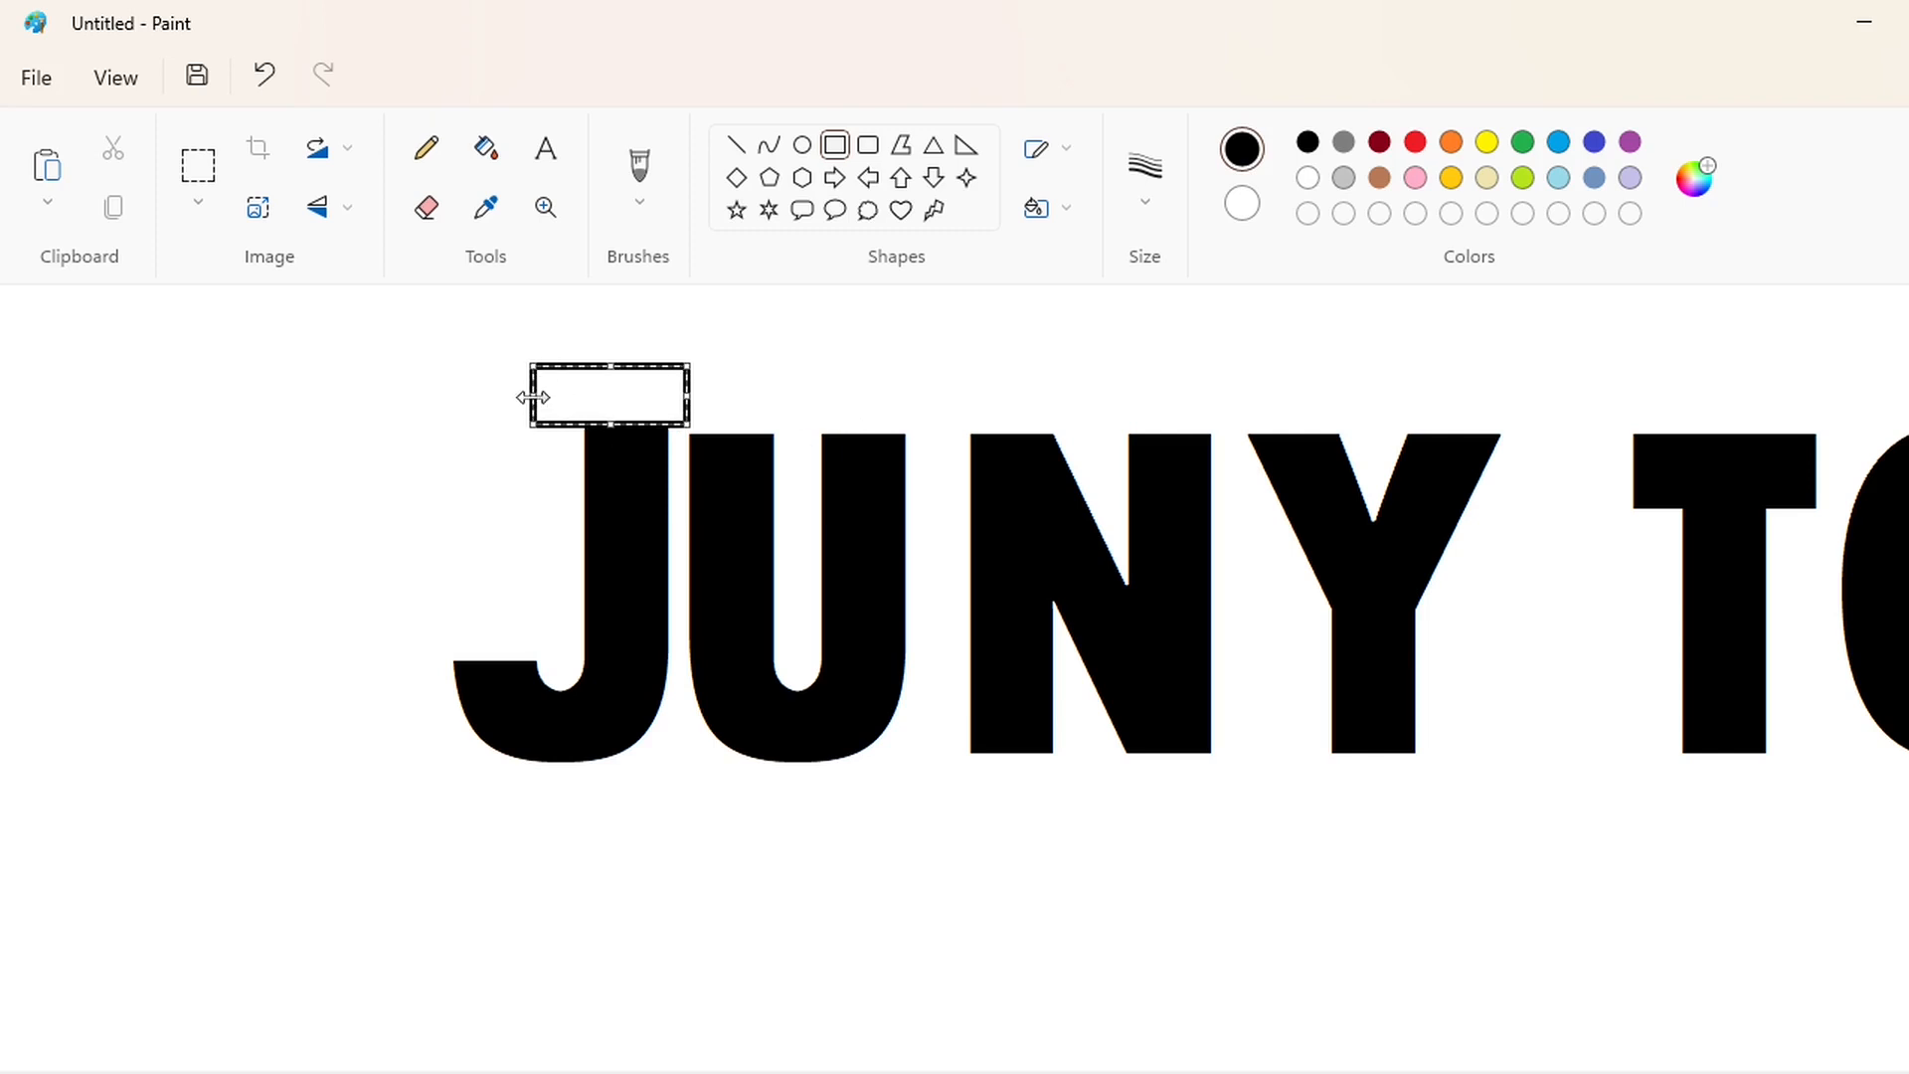
{"action": "left_click", "coordinate": [487, 147]}
{"action": "left_click", "coordinate": [617, 396]}
Copy the N of JUNY and cover the original with a white rectangle.
{"action": "left_click", "coordinate": [198, 165]}
{"action": "left_click_drag", "start_coordinate": [941, 332], "coordinate": [1232, 869]}
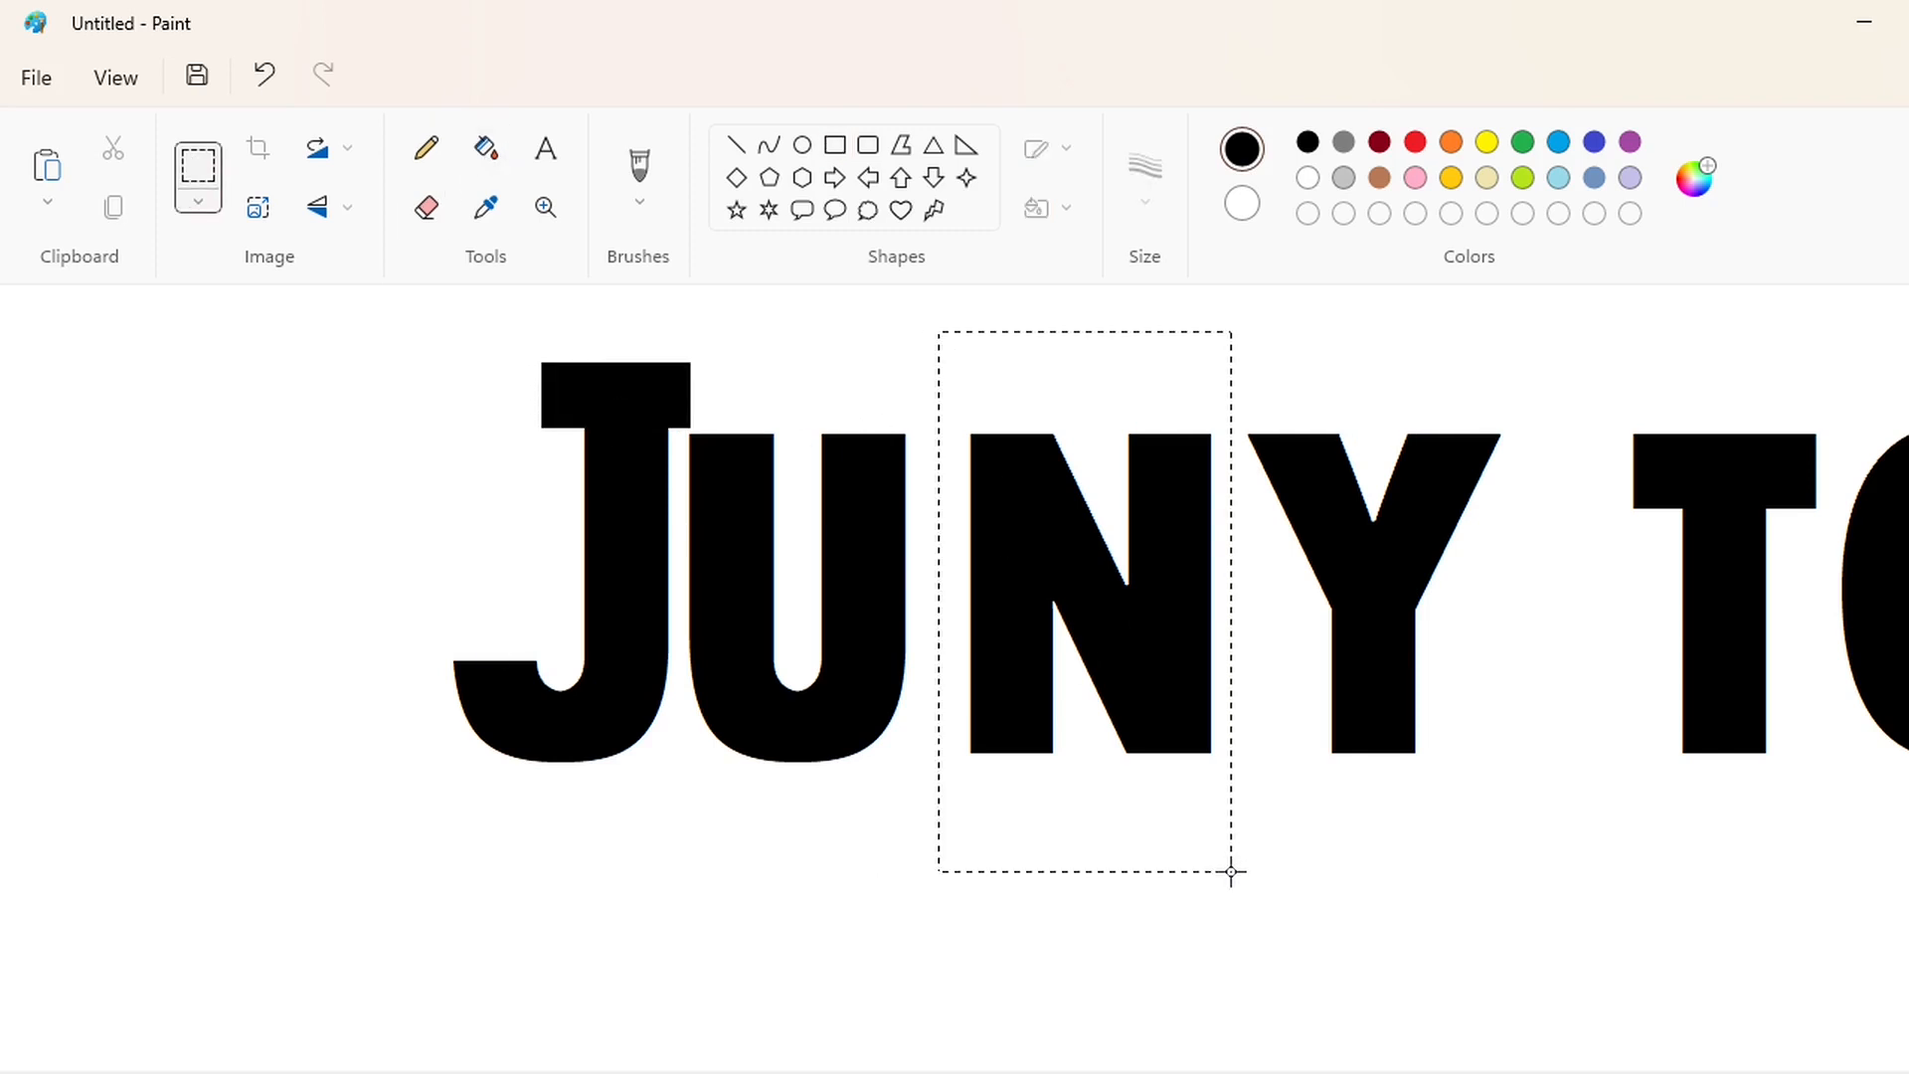
{"action": "key", "text": "Escape"}
{"action": "left_click", "coordinate": [836, 146]}
{"action": "mouse_move", "coordinate": [941, 366]}
{"action": "left_mouse_down"}
{"action": "mouse_move", "coordinate": [1139, 738]}
{"action": "mouse_move", "coordinate": [1227, 832]}
{"action": "left_mouse_up"}
{"action": "left_click", "coordinate": [1307, 178]}
Paste the N and position it close to the right side of the U, aligned with the other letters.
{"action": "key", "text": "ctrl+v"}
{"action": "mouse_move", "coordinate": [202, 593]}
{"action": "left_mouse_down"}
{"action": "mouse_move", "coordinate": [464, 626]}
{"action": "mouse_move", "coordinate": [957, 585]}
{"action": "left_mouse_up"}
{"action": "key", "text": "Right"}
{"action": "key", "text": "Right"}
{"action": "key", "text": "Right"}
{"action": "key", "text": "Right"}
{"action": "key", "text": "Right"}
{"action": "key", "text": "Right"}
{"action": "key", "text": "Right"}
{"action": "key", "text": "Right"}
{"action": "key", "text": "Right"}
{"action": "key", "text": "Right"}
{"action": "key", "text": "Right"}
{"action": "key", "text": "Right"}
{"action": "key", "text": "Right"}
{"action": "key", "text": "Right"}
{"action": "key", "text": "Right"}
{"action": "key", "text": "Right"}
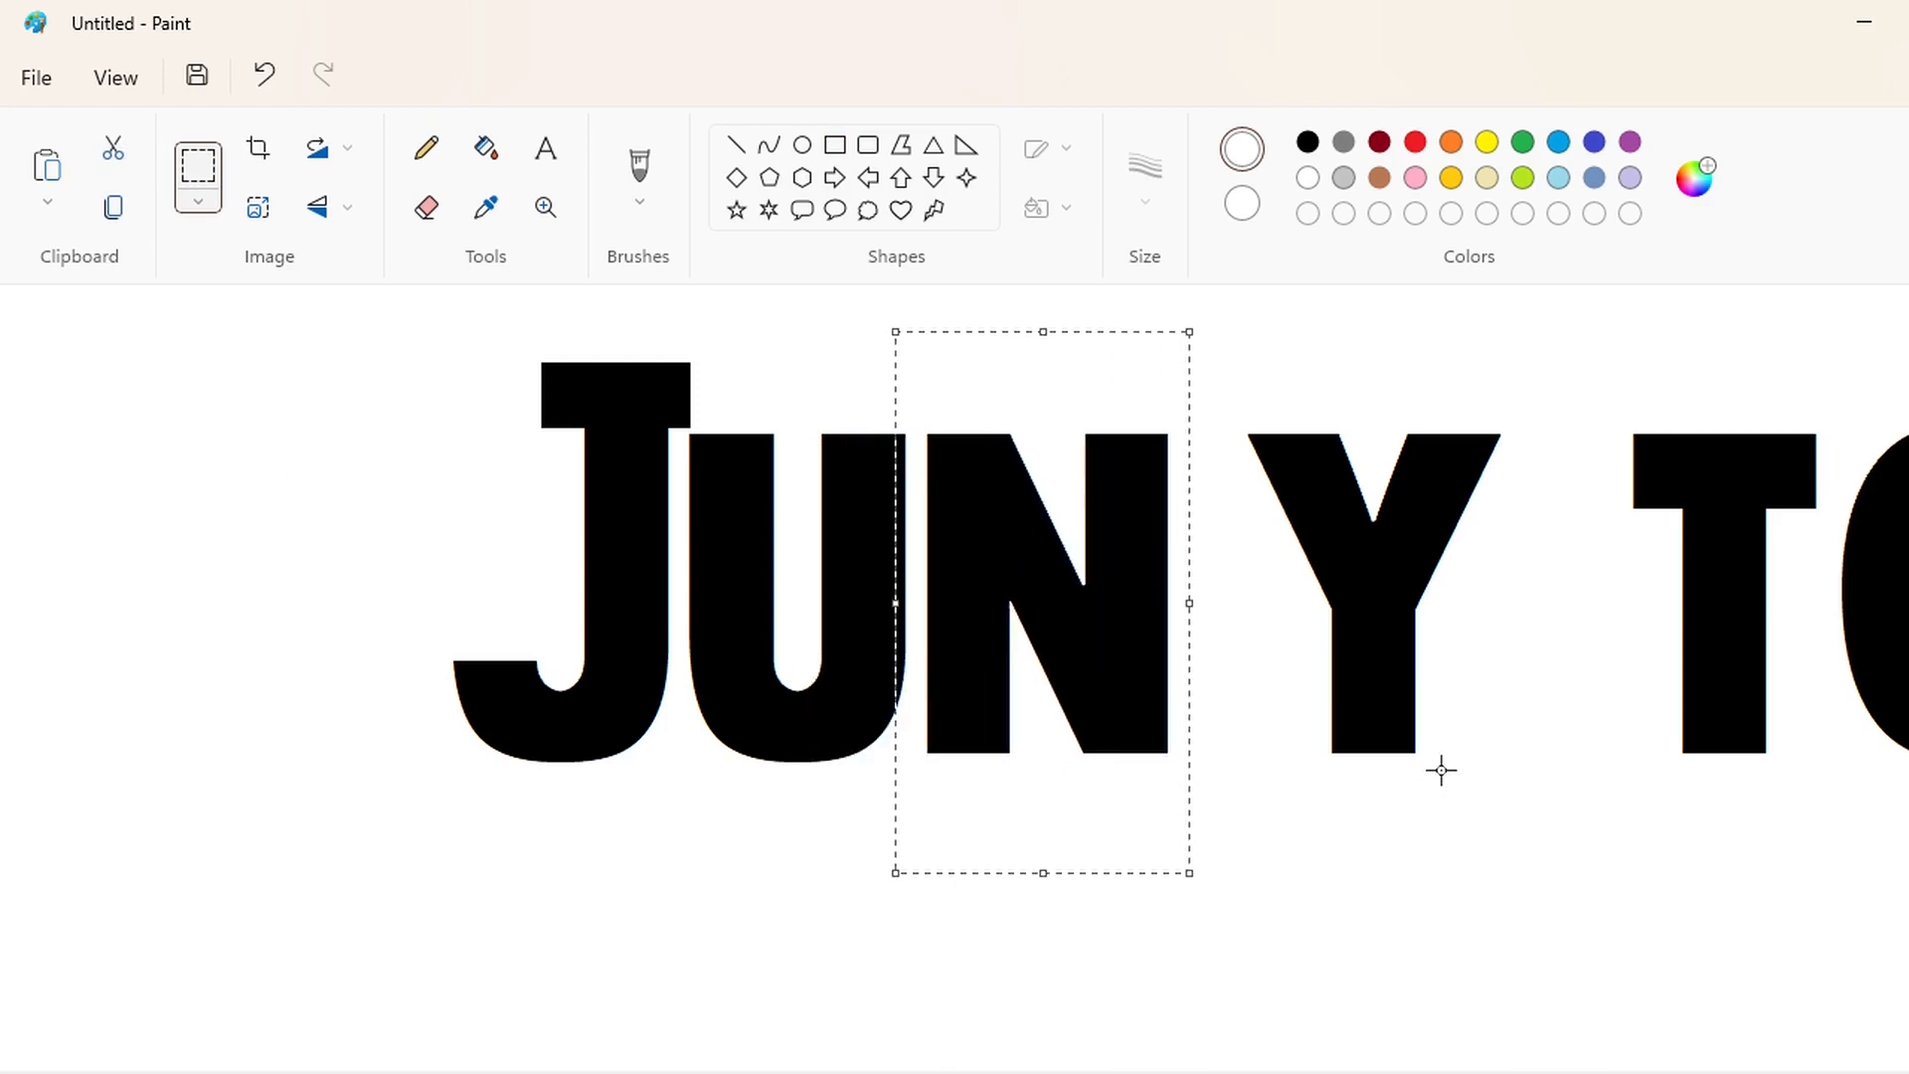
{"action": "left_click", "coordinate": [1332, 569]}
Copy the Y of JUNY and cover the original with a white rectangle.
{"action": "left_click_drag", "start_coordinate": [1193, 338], "coordinate": [1535, 934]}
{"action": "key", "text": "ctrl+c"}
{"action": "left_click", "coordinate": [836, 145]}
{"action": "left_click_drag", "start_coordinate": [1218, 393], "coordinate": [1620, 904]}
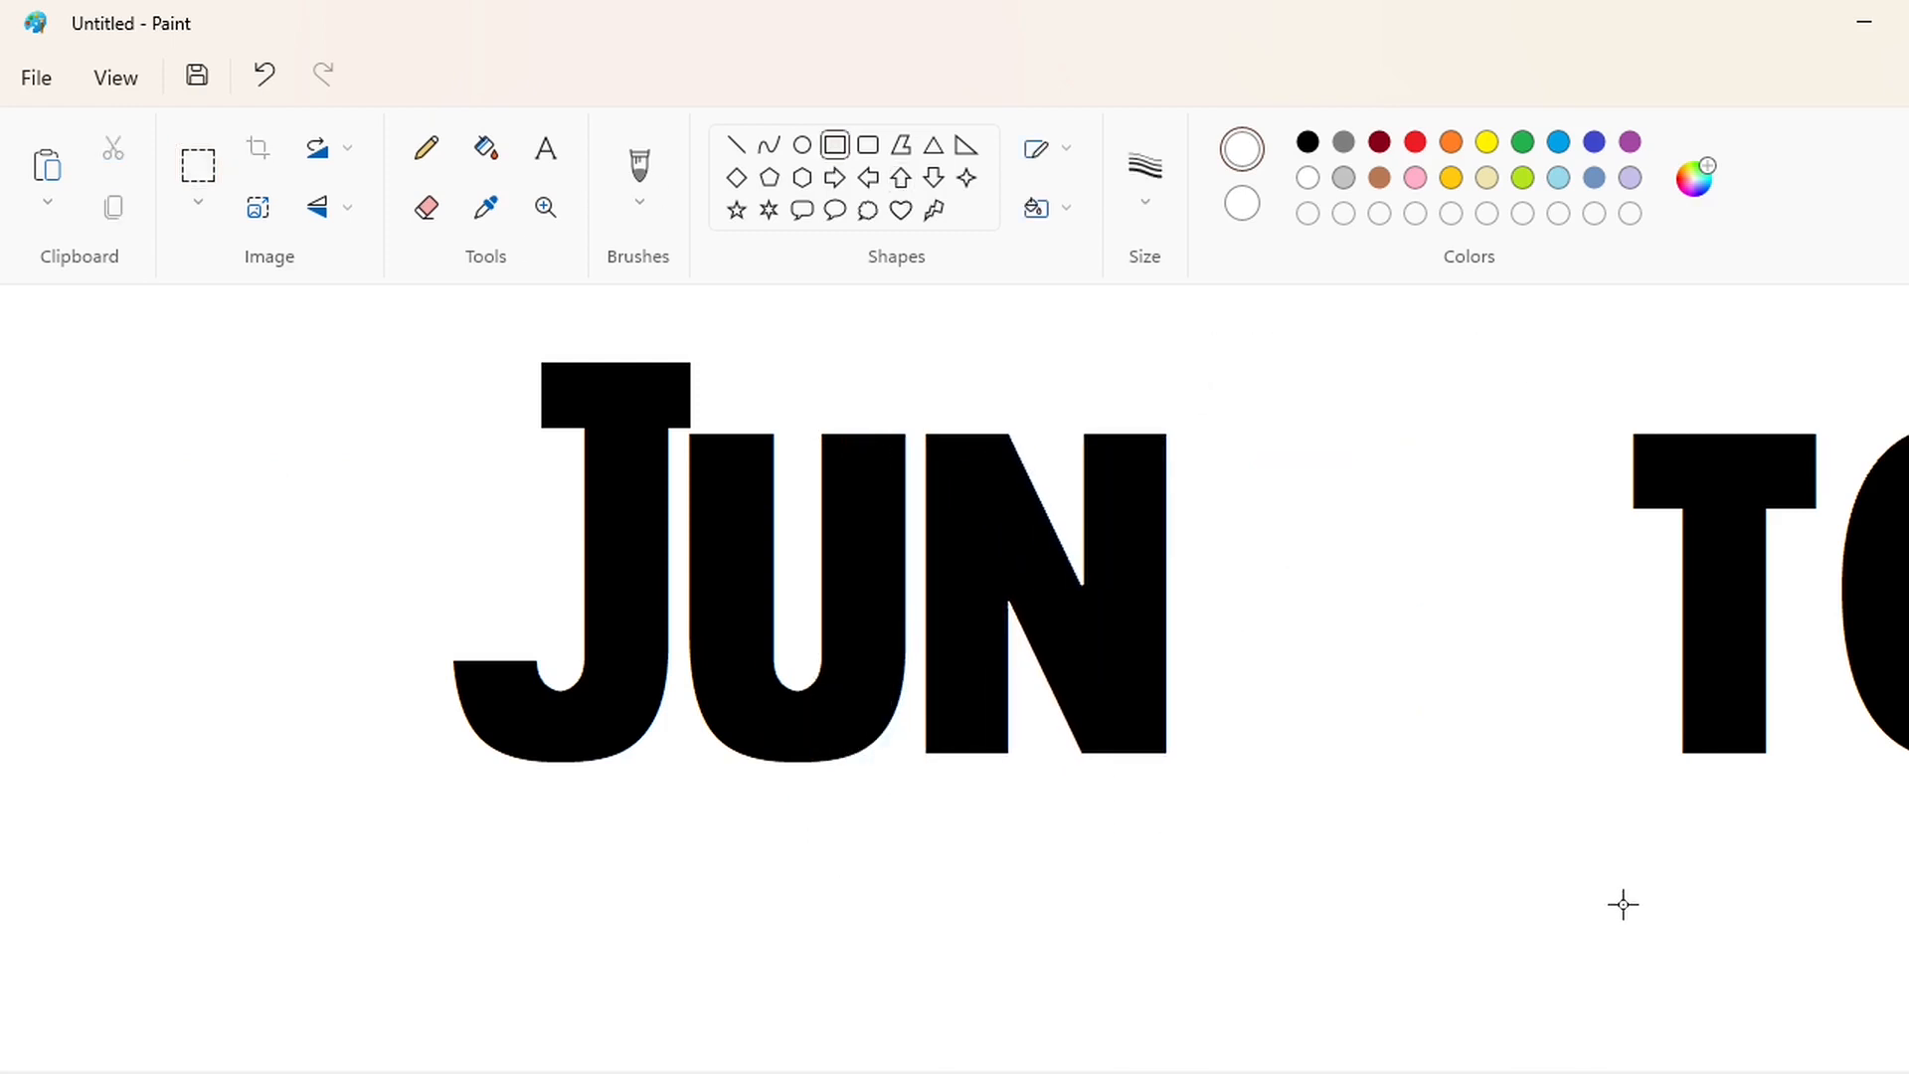
Paste the Y and position it right beside the N, aligned with the other letters.
{"action": "key", "text": "ctrl+v"}
{"action": "left_click_drag", "start_coordinate": [247, 598], "coordinate": [1240, 597]}
{"action": "key", "text": "Left"}
{"action": "key", "text": "Left"}
{"action": "key", "text": "Left"}
{"action": "key", "text": "Left"}
{"action": "key", "text": "Left"}
{"action": "key", "text": "Left"}
{"action": "key", "text": "Left"}
{"action": "key", "text": "Left"}
{"action": "key", "text": "Right"}
{"action": "key", "text": "Right"}
{"action": "key", "text": "Right"}
{"action": "key", "text": "Right"}
{"action": "key", "text": "Right"}
{"action": "key", "text": "Right"}
{"action": "key", "text": "Right"}
{"action": "key", "text": "Right"}
{"action": "key", "text": "Right"}
{"action": "key", "text": "Right"}
{"action": "key", "text": "Right"}
{"action": "key", "text": "Right"}
{"action": "key", "text": "Right"}
{"action": "key", "text": "Right"}
{"action": "key", "text": "Right"}
{"action": "key", "text": "Right"}
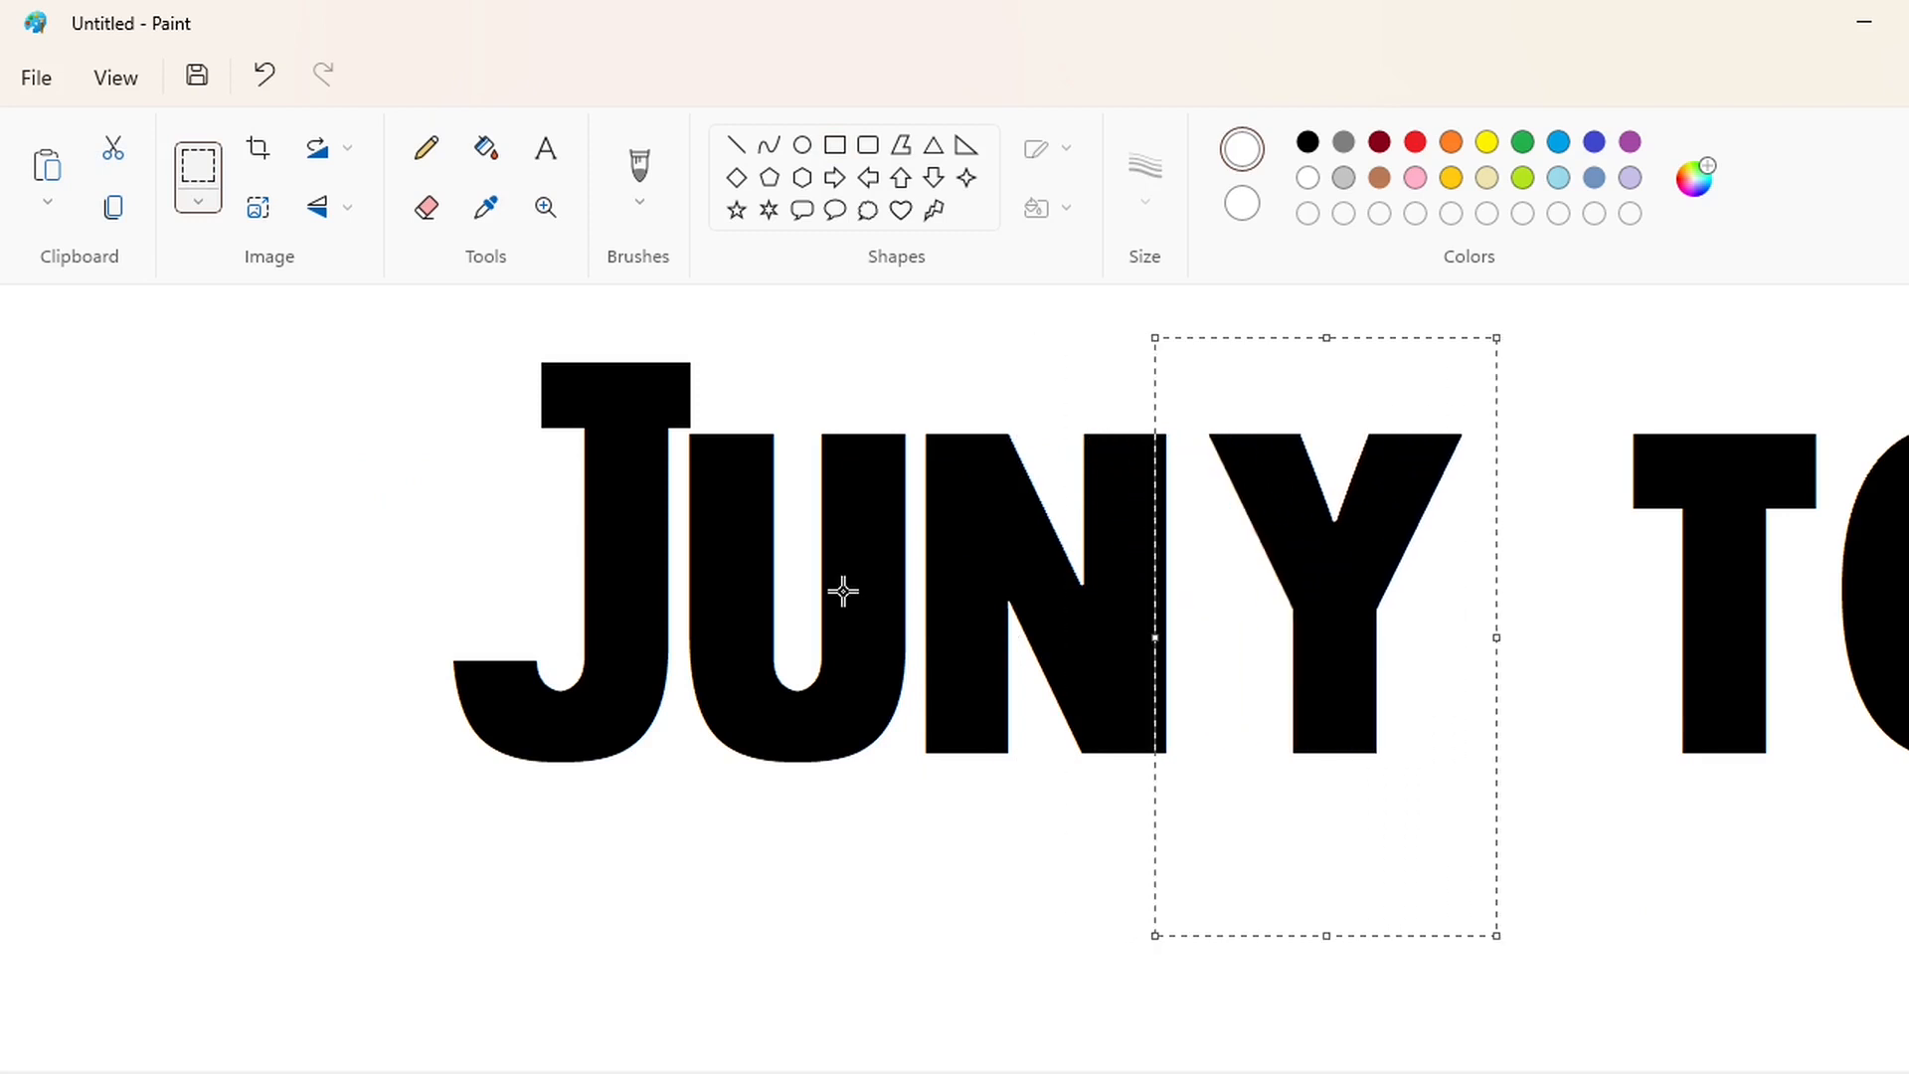
{"action": "key", "text": "Left"}
{"action": "key", "text": "Left"}
{"action": "key", "text": "Left"}
{"action": "key", "text": "Left"}
{"action": "key", "text": "Left"}
{"action": "key", "text": "Left"}
{"action": "left_click", "coordinate": [844, 592]}
Cut the T of TONY, paste it back and shift it slightly towards JUNY.
{"action": "scroll", "coordinate": [1113, 729], "scroll_direction": "right", "scroll_amount": 5}
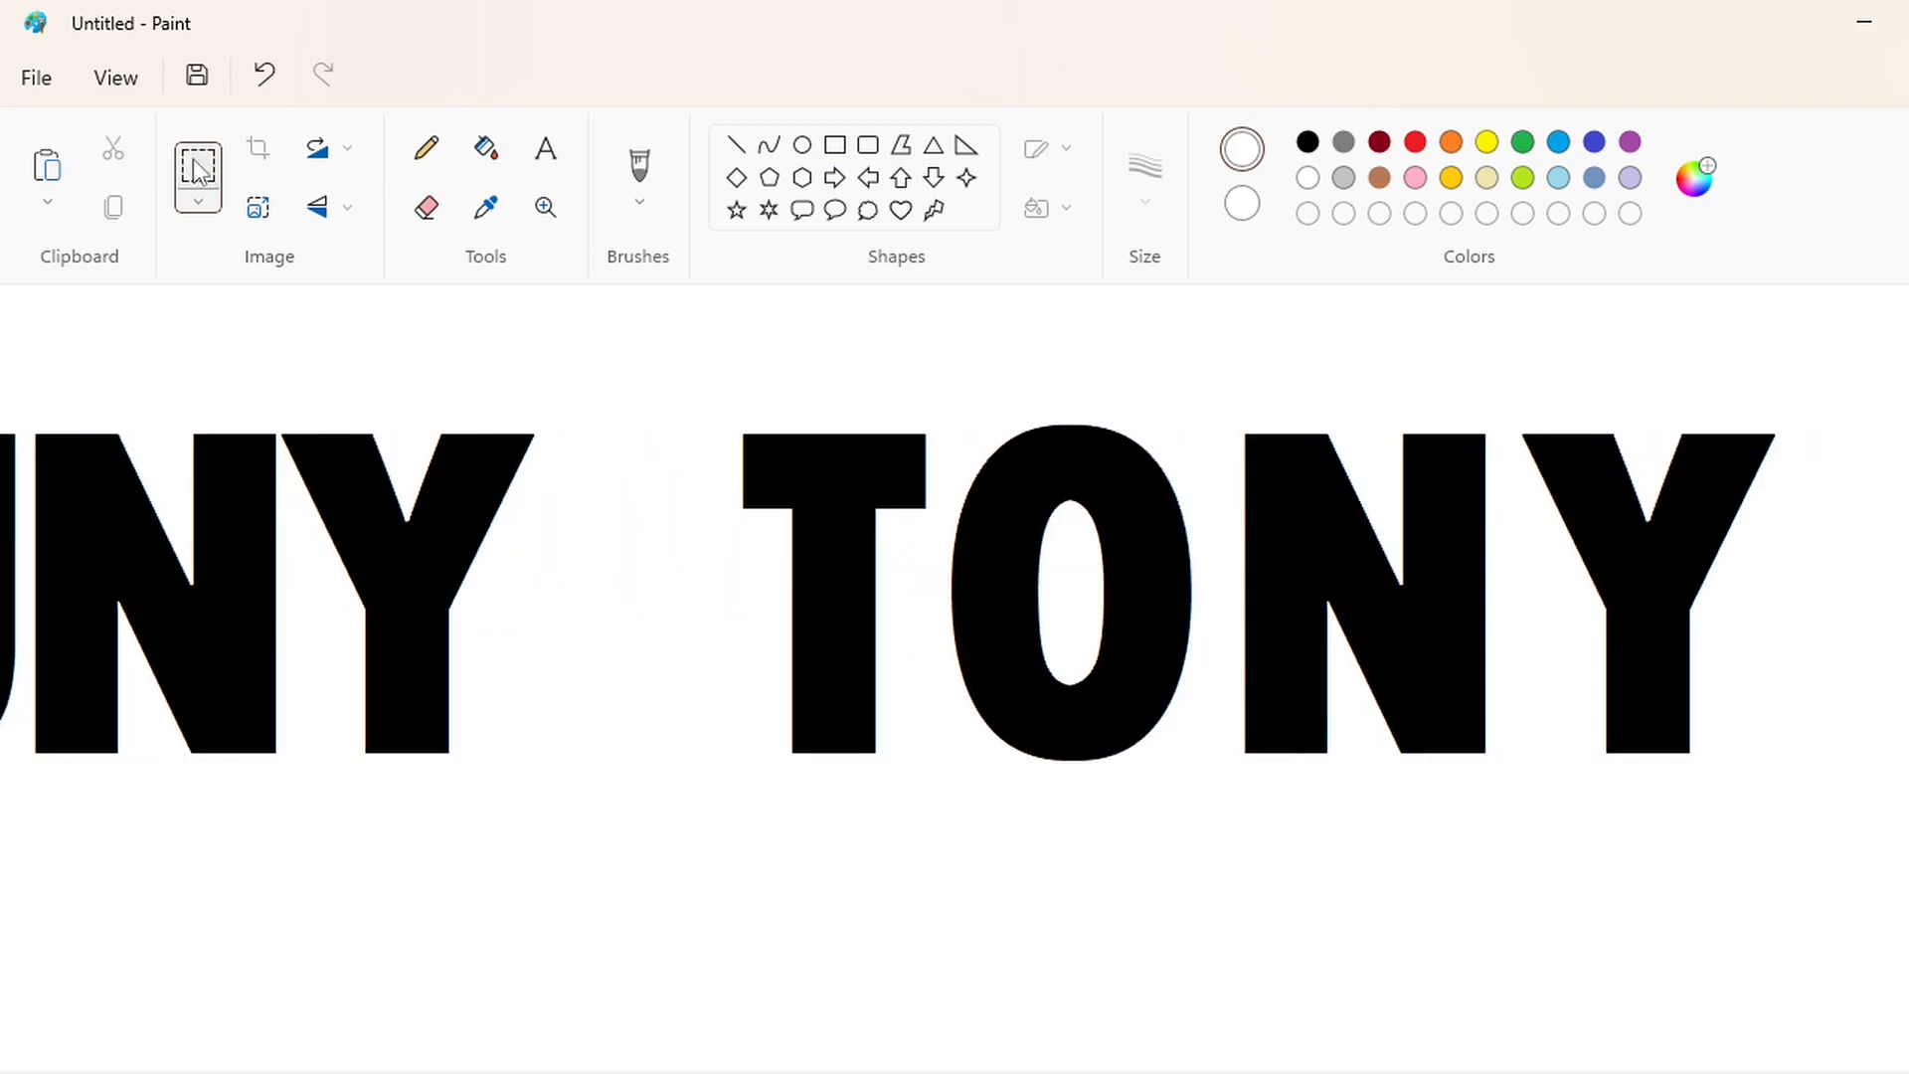
{"action": "left_click_drag", "start_coordinate": [945, 881], "coordinate": [944, 880]}
{"action": "key", "text": "ctrl+x"}
{"action": "key", "text": "ctrl+v"}
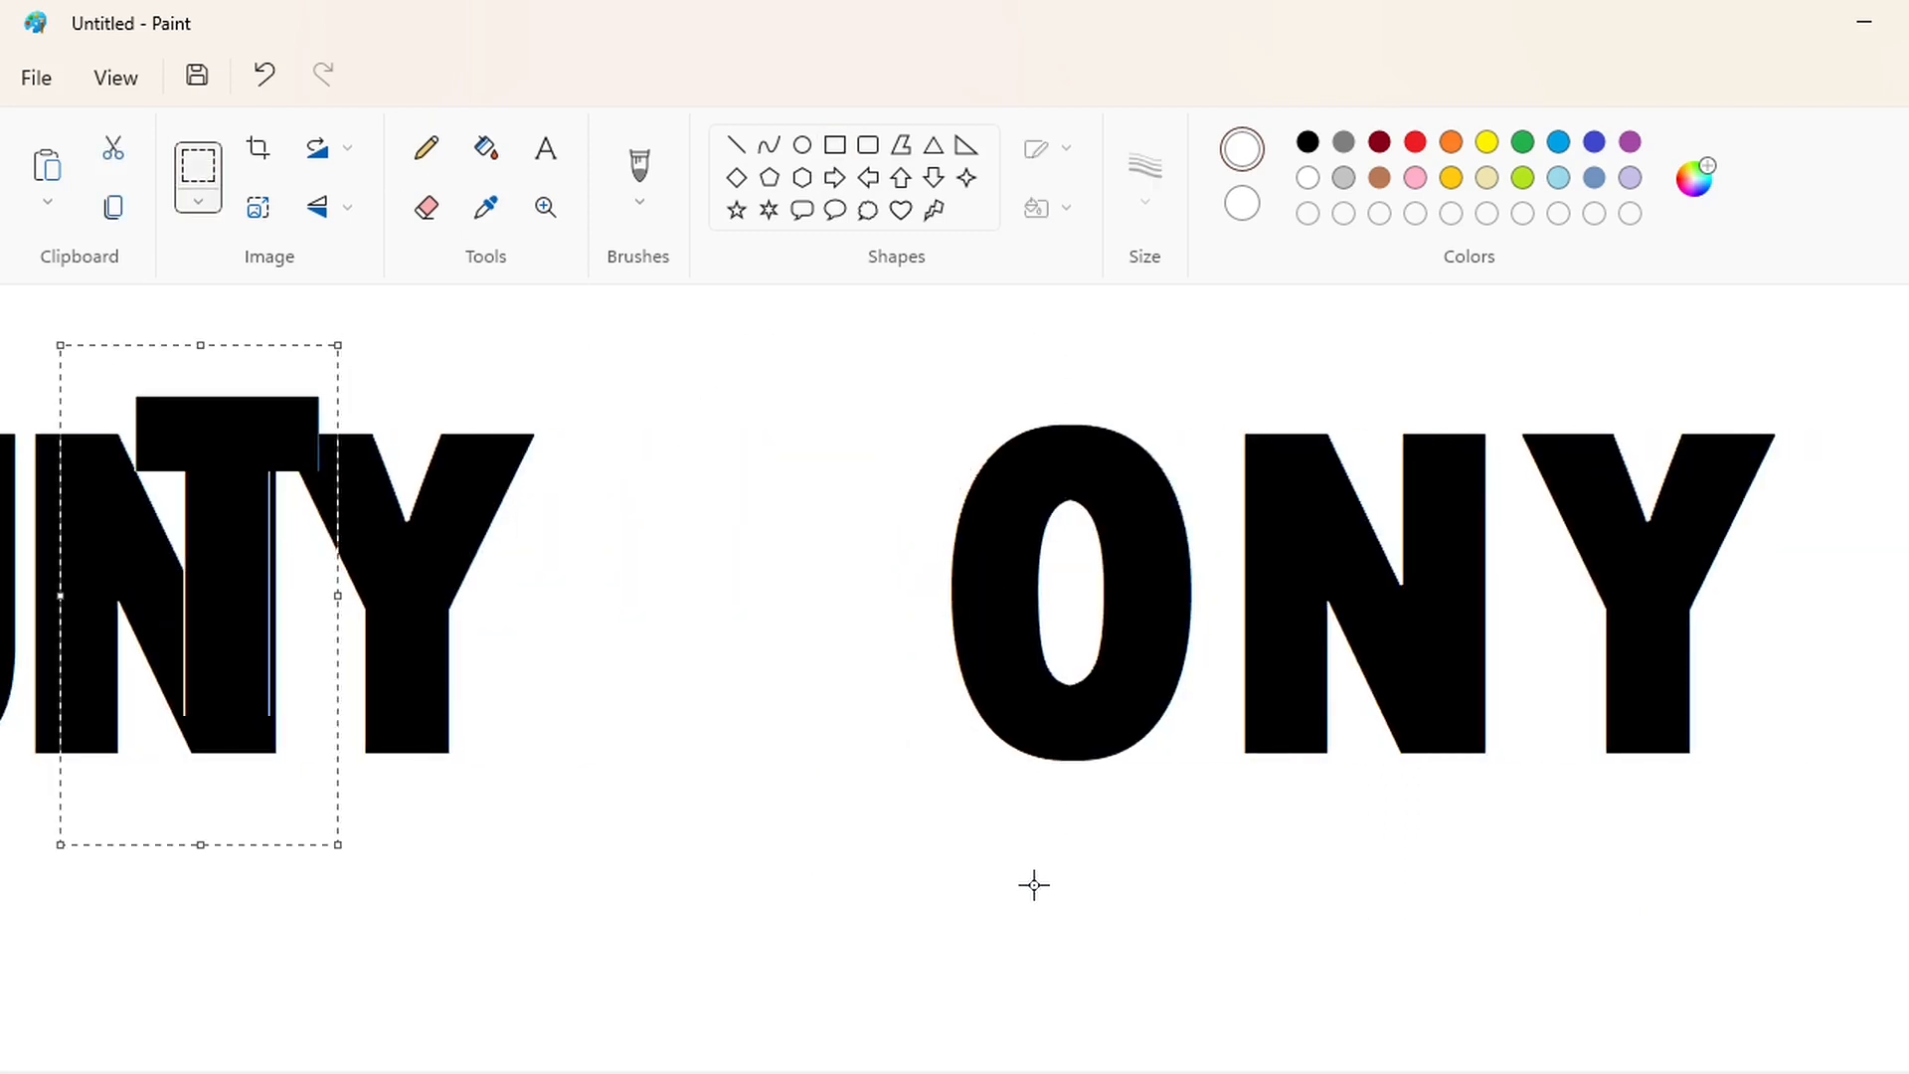
{"action": "left_click_drag", "start_coordinate": [272, 575], "coordinate": [1290, 575]}
{"action": "key", "text": "ctrl+z"}
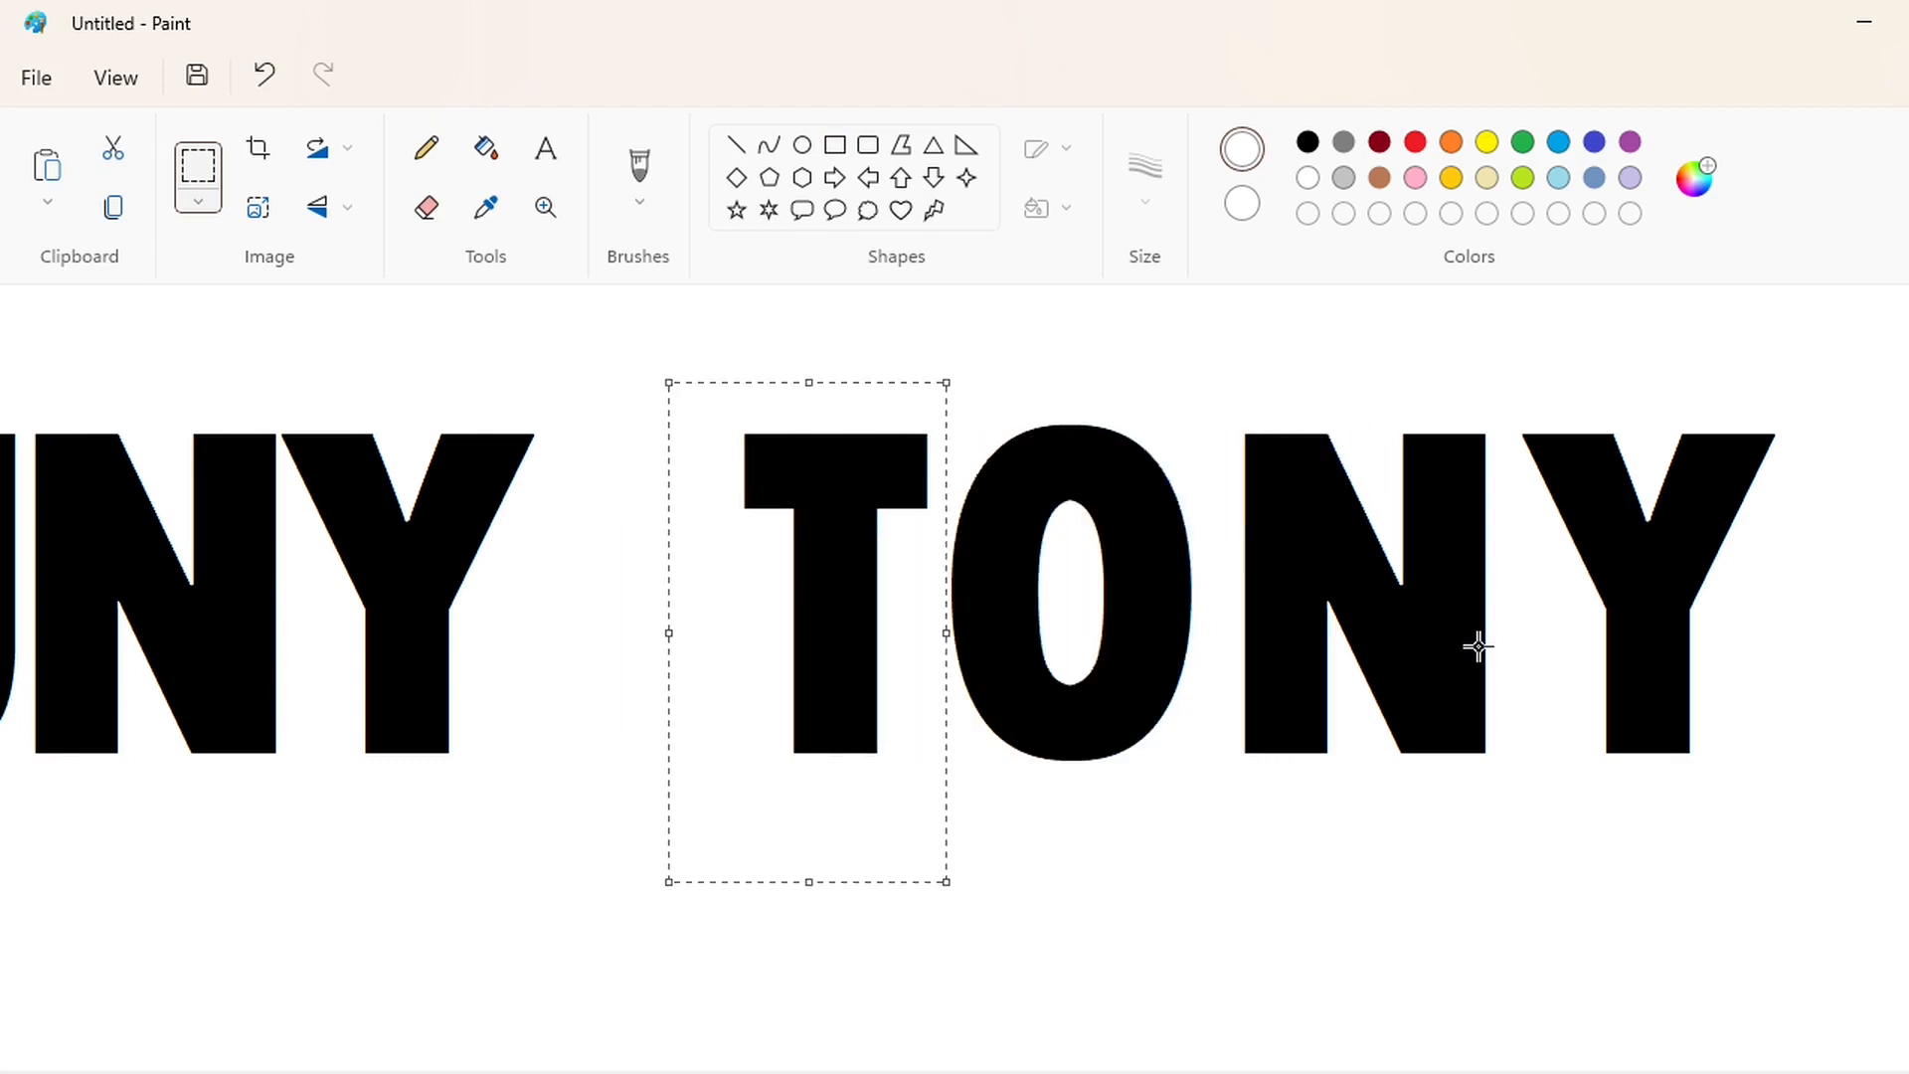
{"action": "key", "text": "ctrl+z"}
Remove the O of TONY by covering it with a white rectangle.
{"action": "left_click", "coordinate": [836, 145]}
{"action": "mouse_move", "coordinate": [921, 388]}
{"action": "left_mouse_down"}
{"action": "mouse_move", "coordinate": [1143, 810]}
{"action": "mouse_move", "coordinate": [1215, 880]}
{"action": "left_mouse_up"}
{"action": "left_click", "coordinate": [1288, 938]}
Draw two horizontal purple guide lines along the upper and lower edges of TONY, from the T to the N.
{"action": "left_click", "coordinate": [737, 145]}
{"action": "left_click", "coordinate": [1630, 142]}
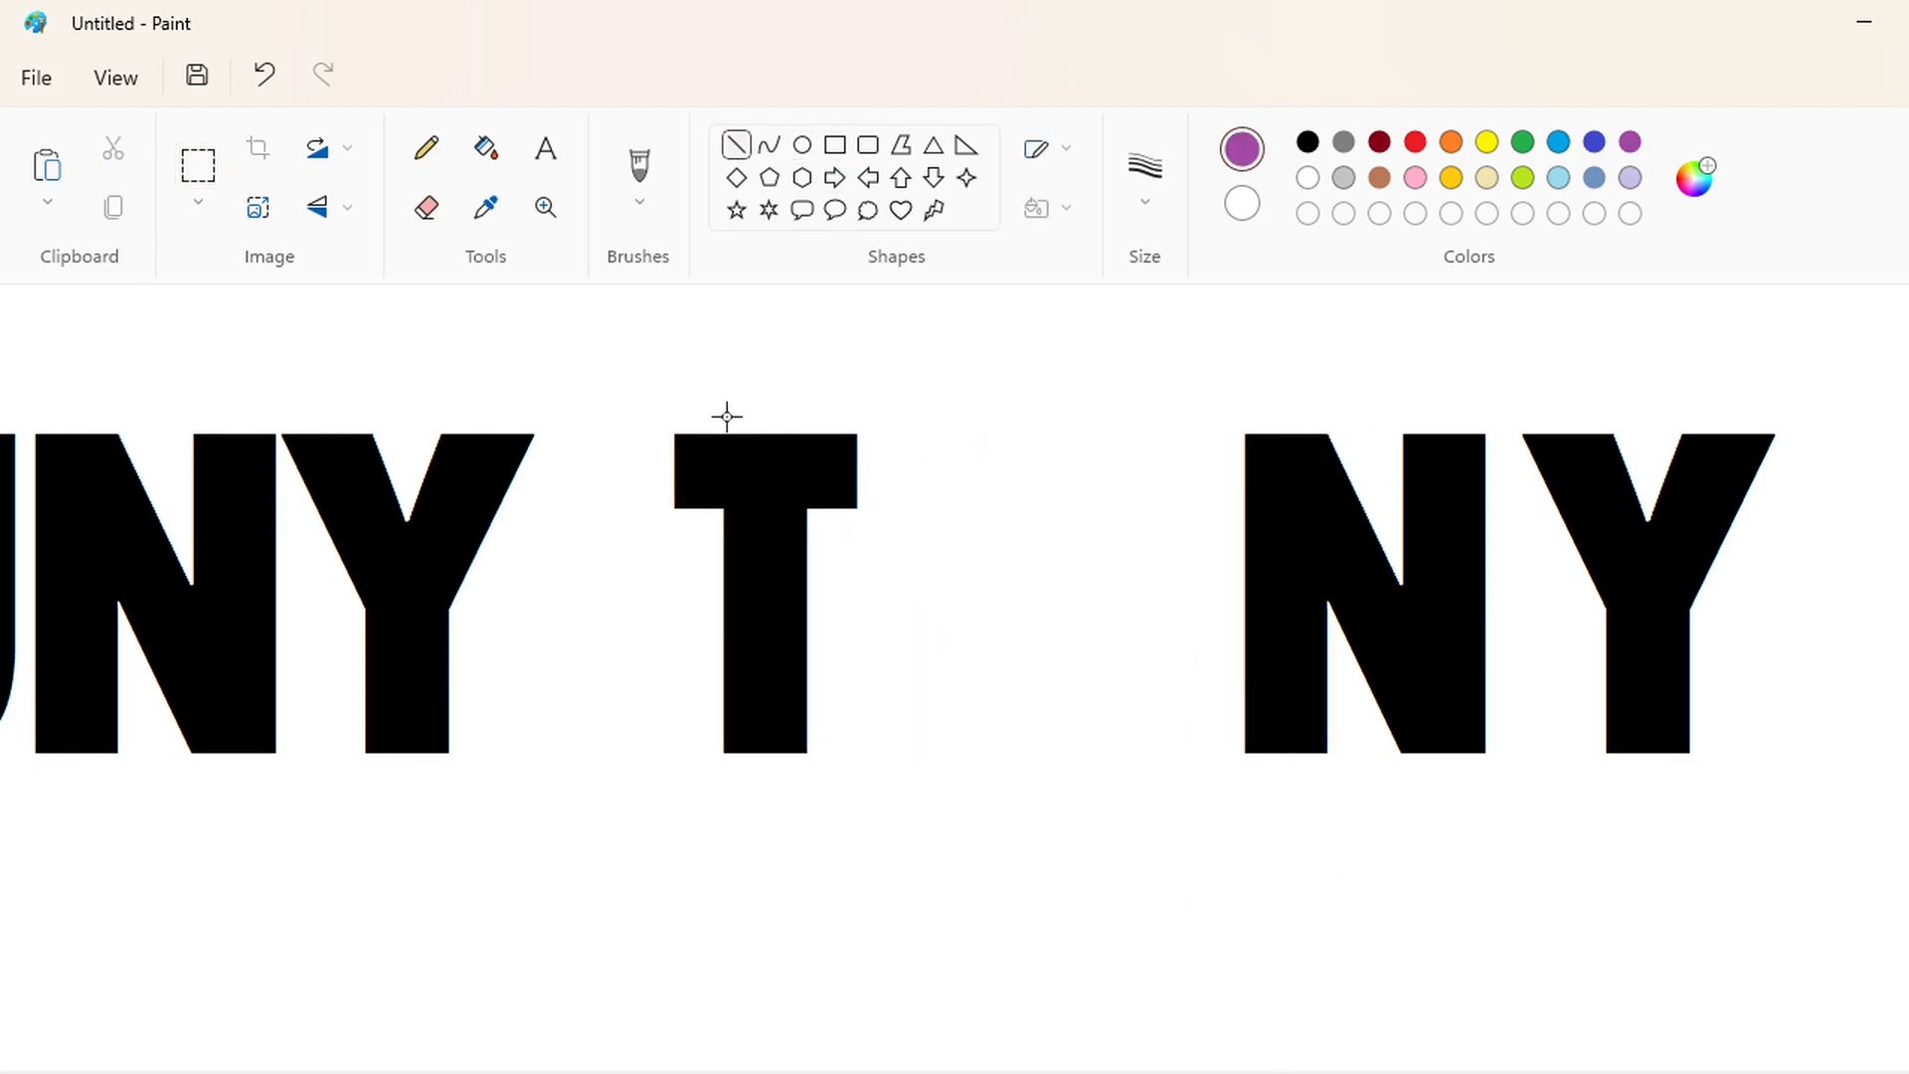
{"action": "left_click_drag", "start_coordinate": [726, 417], "coordinate": [1387, 429]}
{"action": "left_click_drag", "start_coordinate": [767, 759], "coordinate": [1308, 759]}
Draw a black circle between the guide lines in the gap after the T and fill it black.
{"action": "left_click", "coordinate": [801, 145]}
{"action": "left_click", "coordinate": [1308, 143]}
{"action": "left_click_drag", "start_coordinate": [906, 436], "coordinate": [1203, 751]}
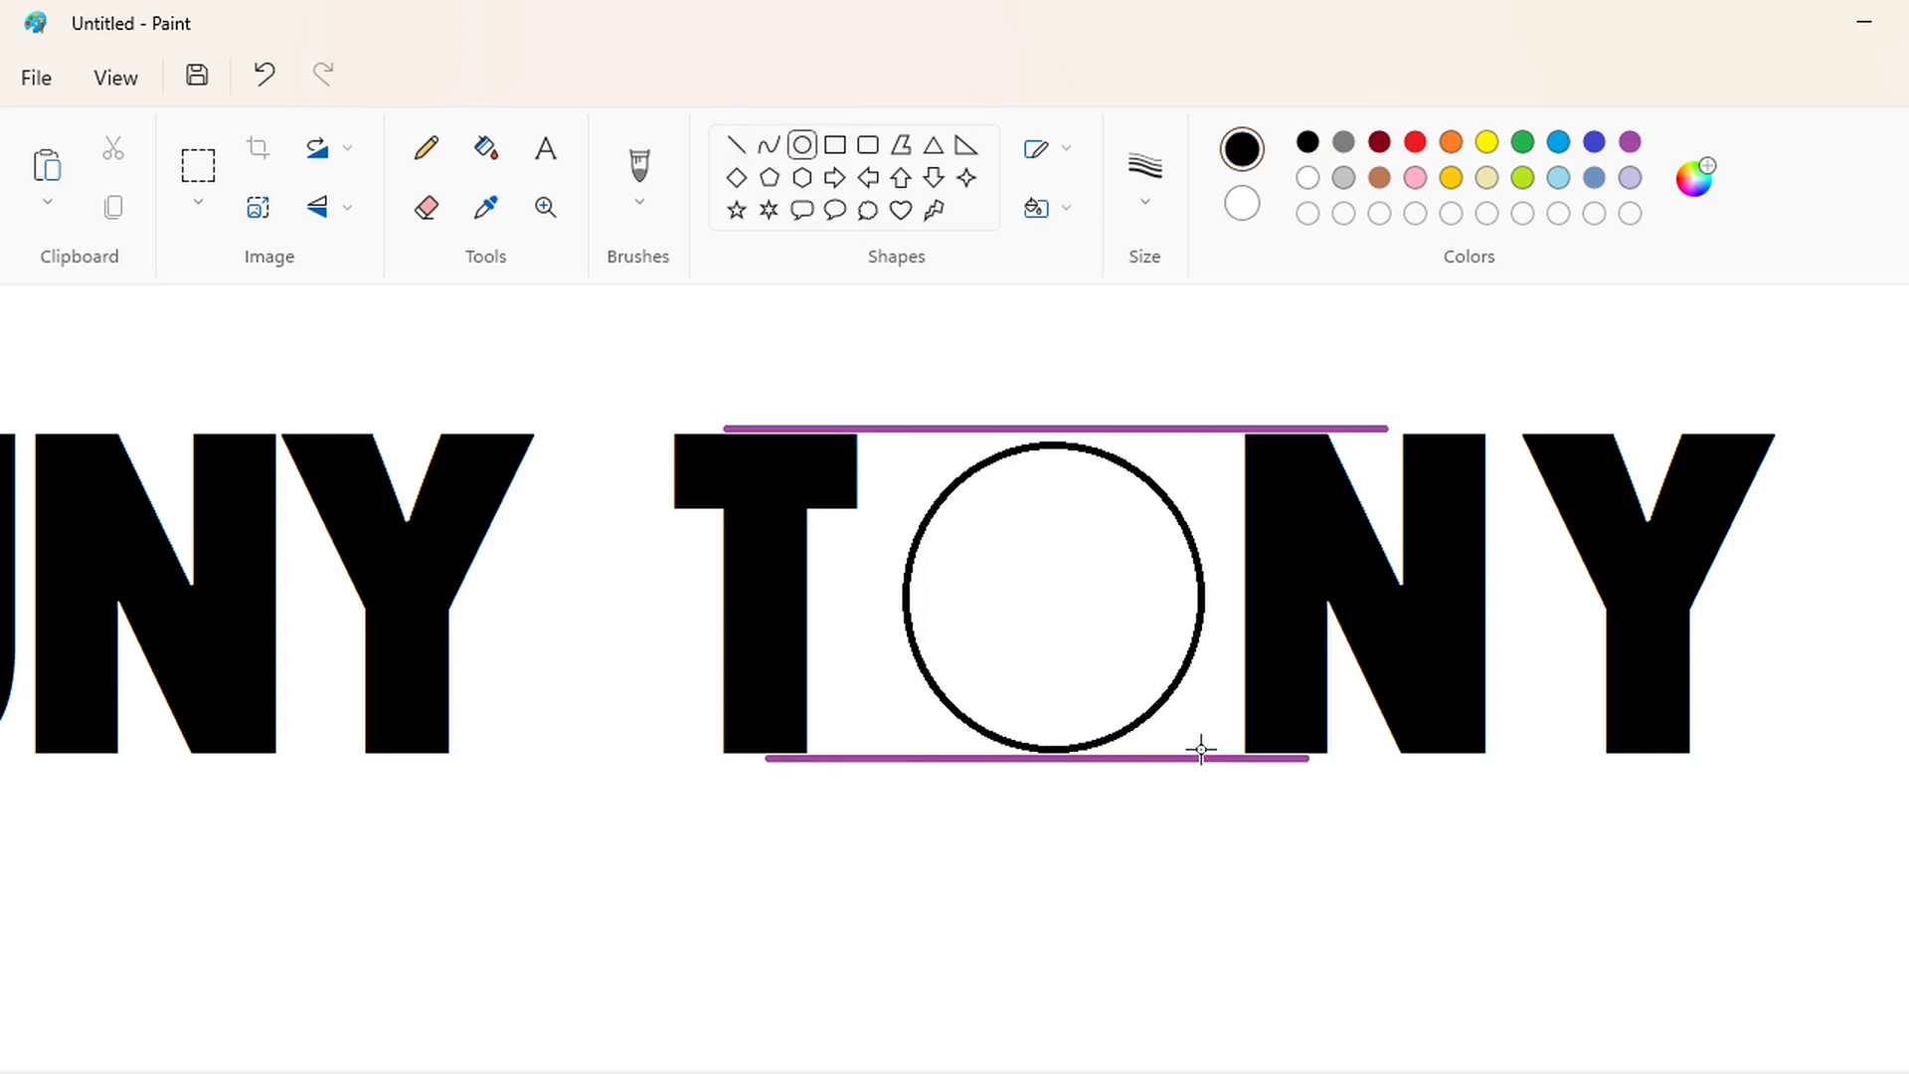
{"action": "left_click", "coordinate": [487, 148]}
{"action": "left_click", "coordinate": [1089, 586]}
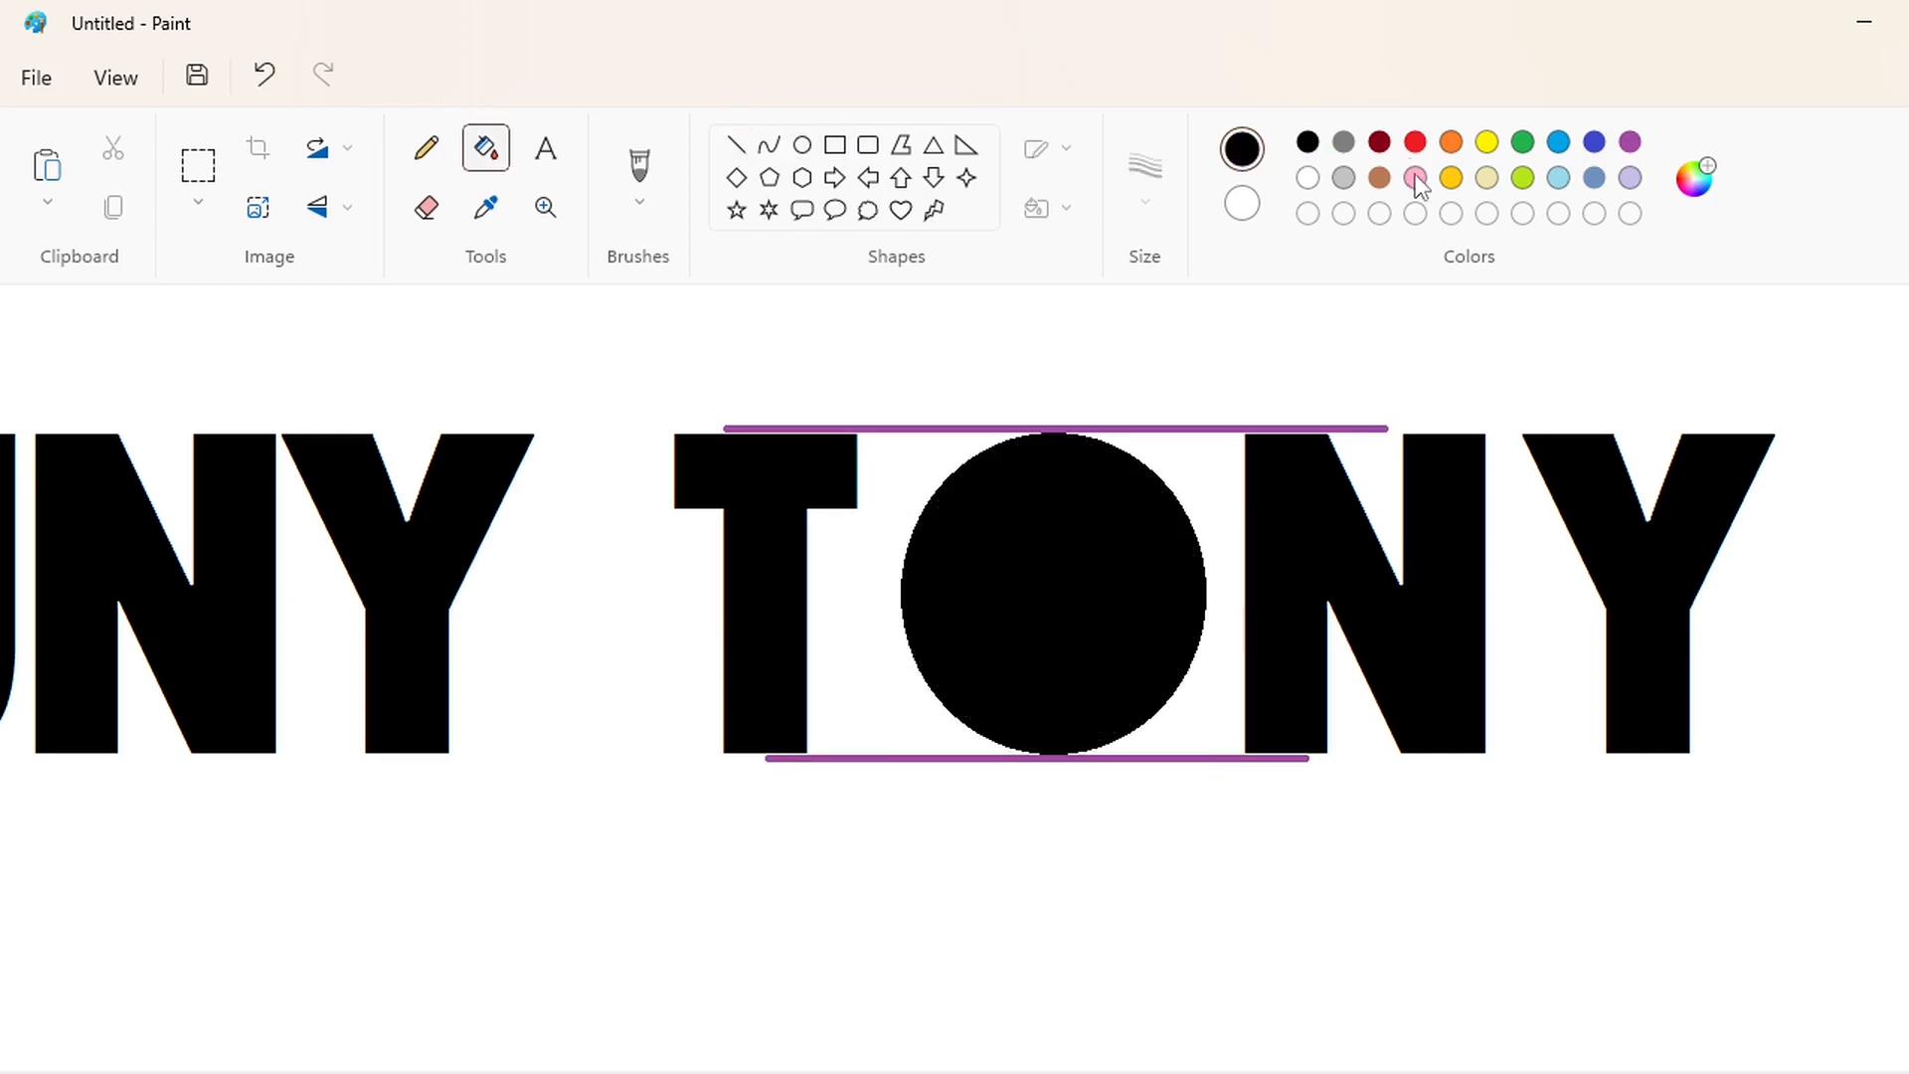
Hide both purple guide lines by filling them with white.
{"action": "left_click", "coordinate": [1308, 177]}
{"action": "left_click", "coordinate": [1154, 429]}
{"action": "left_click", "coordinate": [1211, 759]}
Copy the T's top bar and paste the duplicate in the blank area below the T.
{"action": "left_click", "coordinate": [198, 165]}
{"action": "left_click_drag", "start_coordinate": [626, 401], "coordinate": [891, 525]}
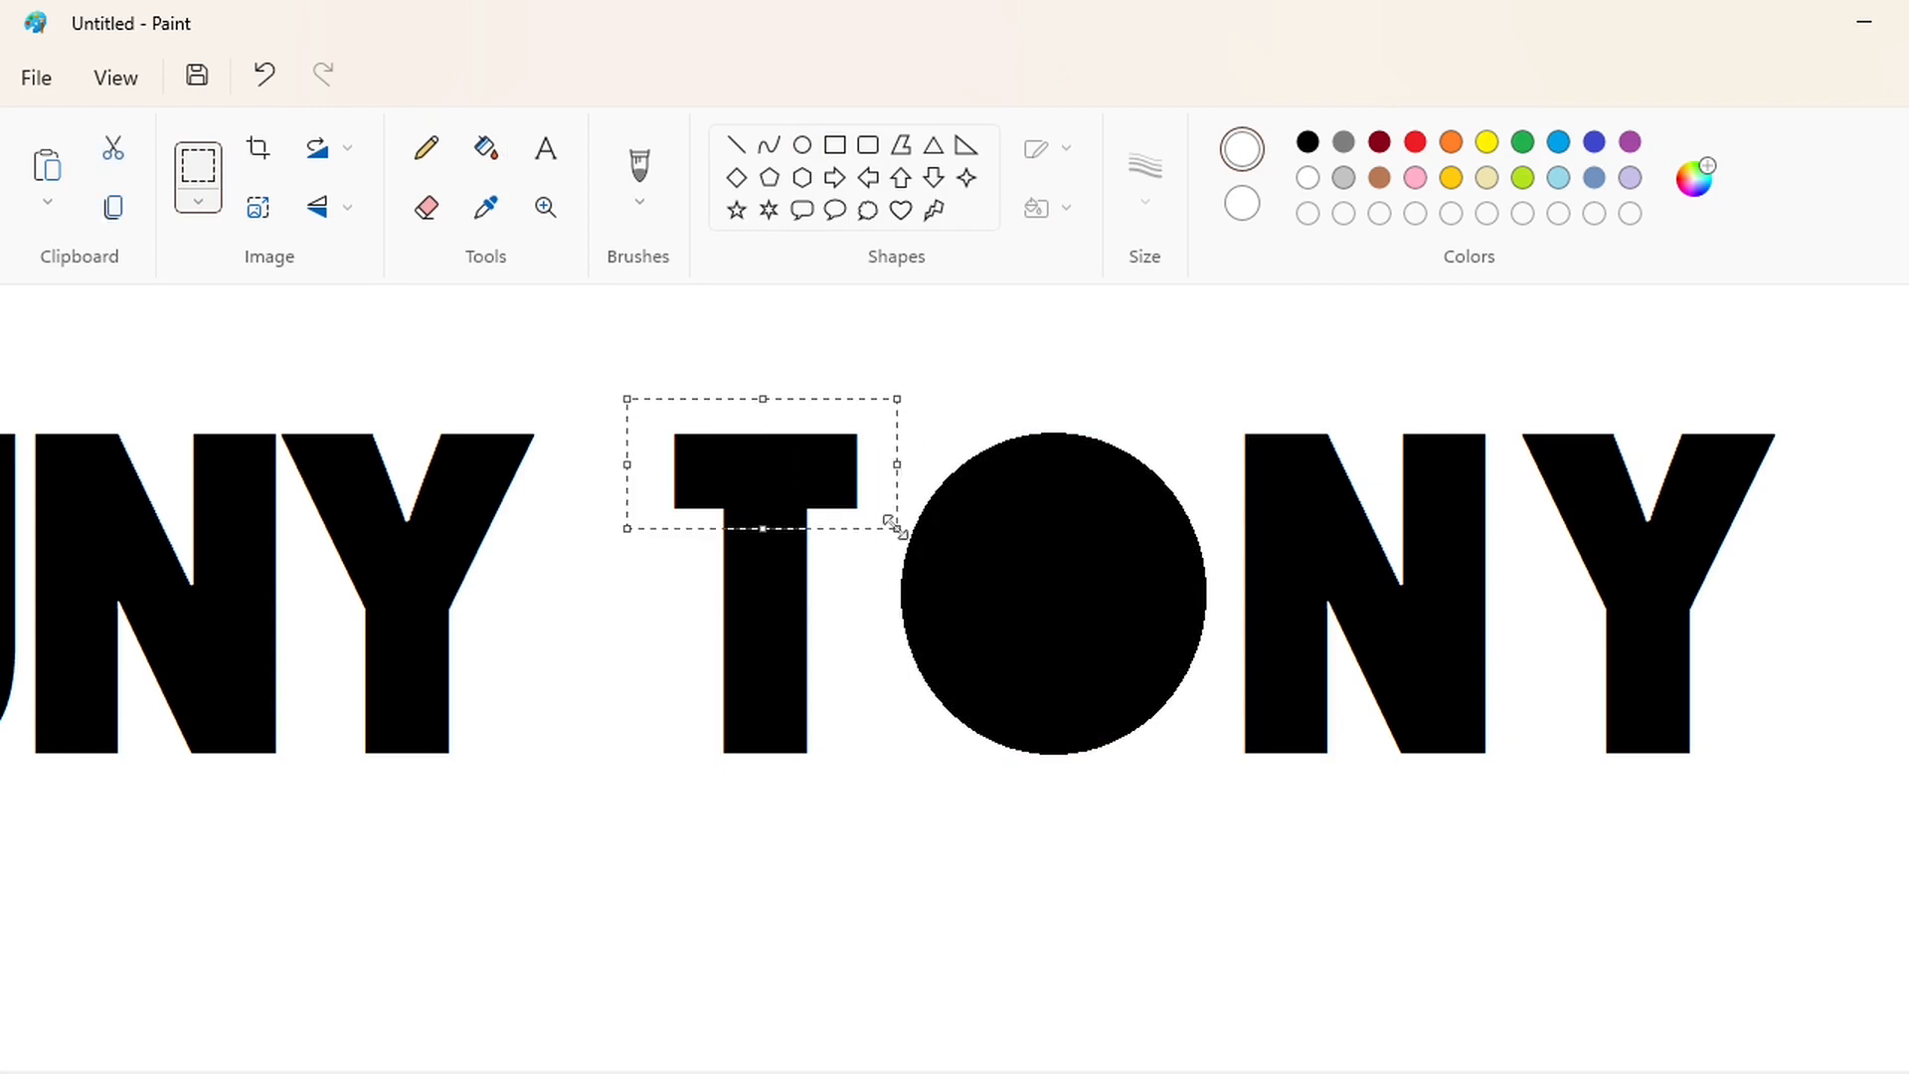
{"action": "key", "text": "ctrl+c"}
{"action": "key", "text": "ctrl+v"}
{"action": "left_click_drag", "start_coordinate": [192, 434], "coordinate": [731, 880]}
Trim the stem remnant under the duplicated bar with white, and cut and re-paste the bar.
{"action": "left_click", "coordinate": [736, 146]}
{"action": "left_click", "coordinate": [835, 145]}
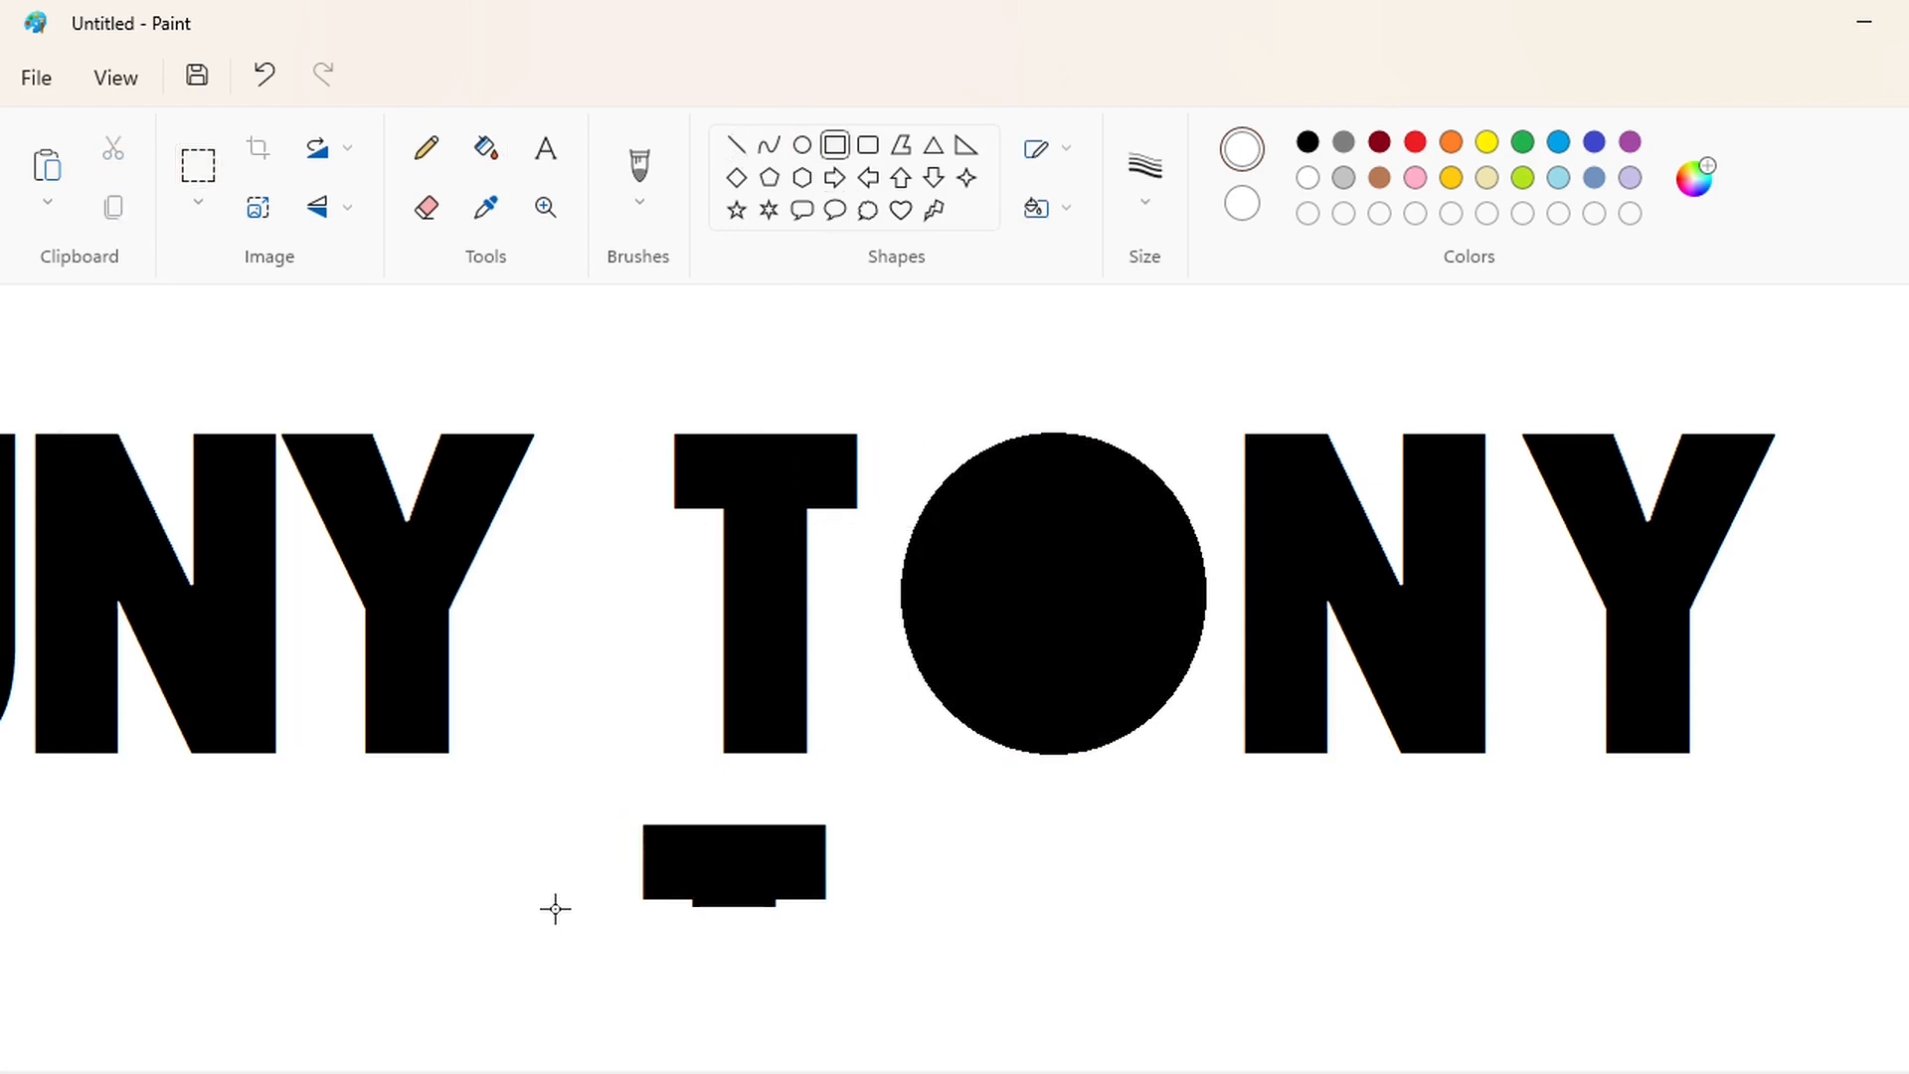
{"action": "left_click", "coordinate": [198, 164]}
{"action": "left_click_drag", "start_coordinate": [567, 789], "coordinate": [945, 993]}
{"action": "key", "text": "ctrl+z"}
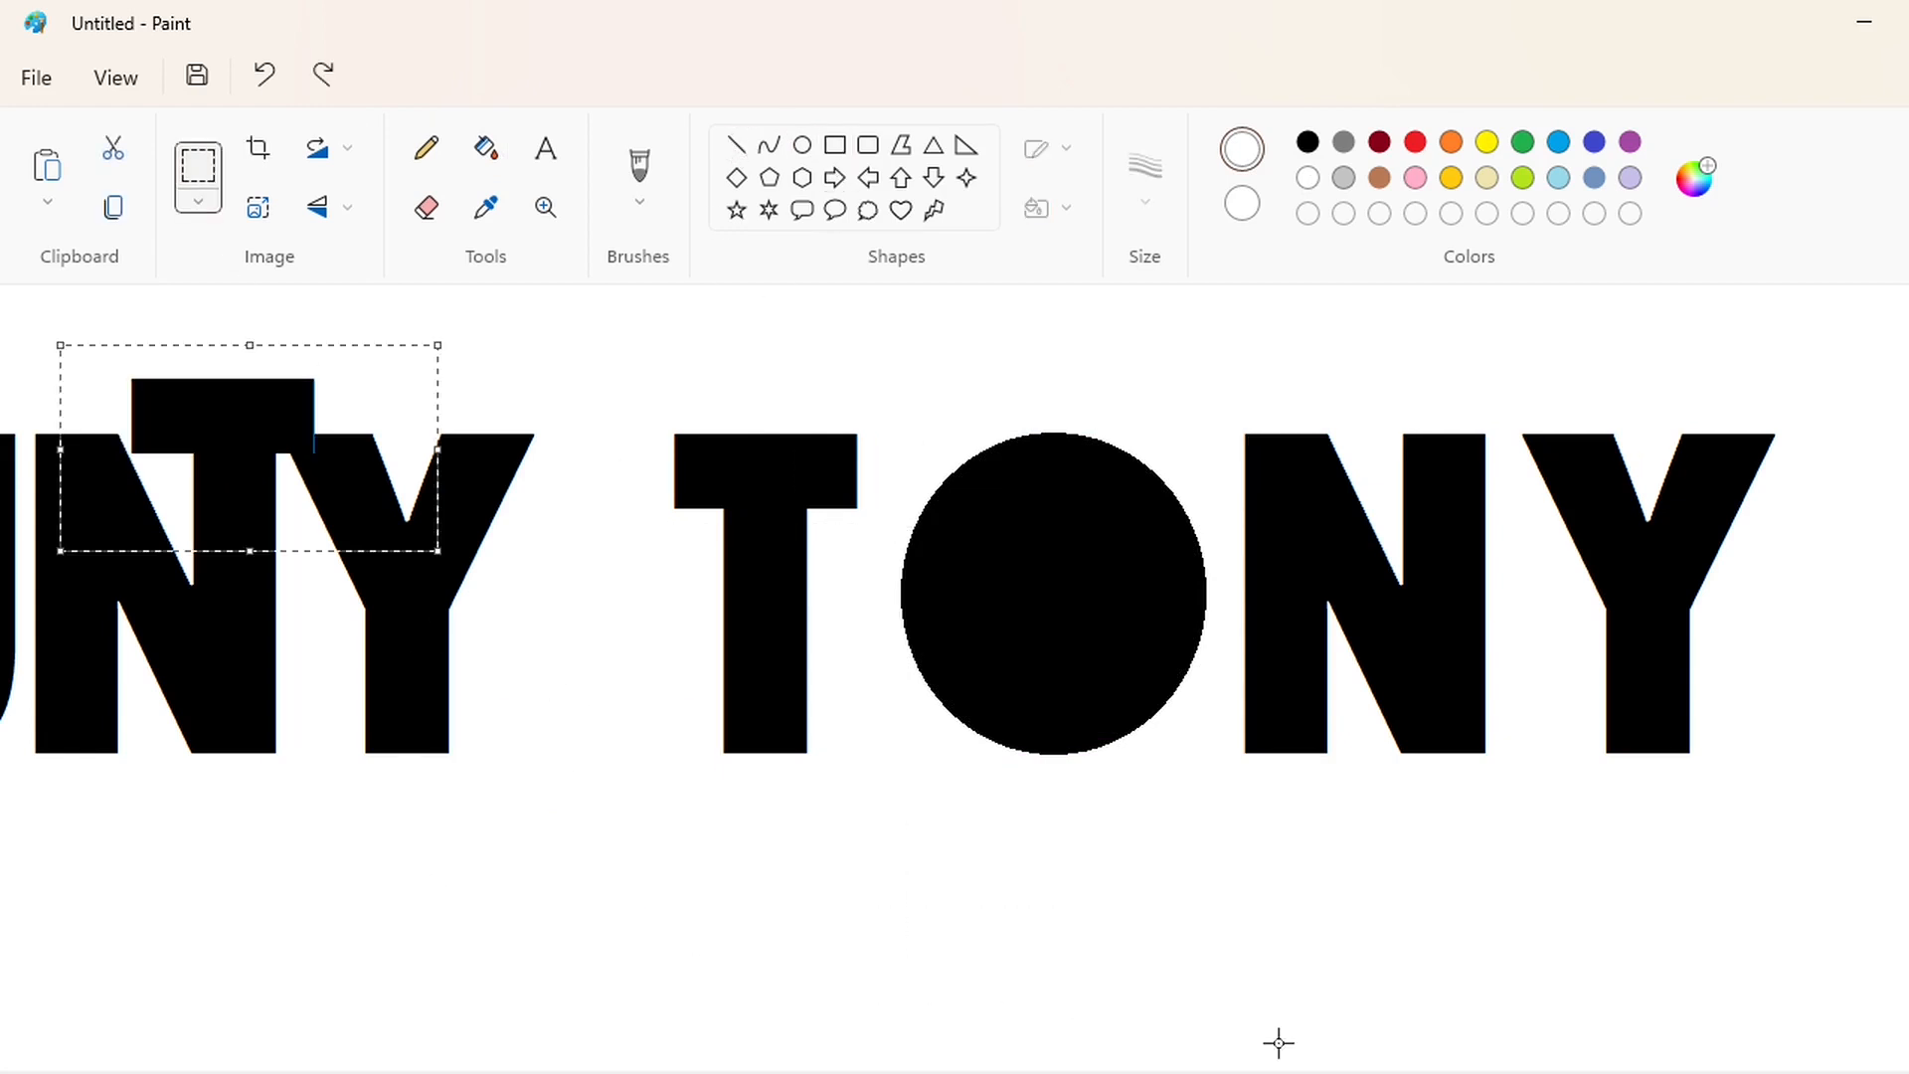
Stretch the pasted bar wider and place it over the T's top bar, aligned with its upper edge.
{"action": "left_click_drag", "start_coordinate": [440, 452], "coordinate": [493, 452]}
{"action": "left_click_drag", "start_coordinate": [319, 447], "coordinate": [840, 481]}
{"action": "key", "text": "Down"}
{"action": "key", "text": "Down"}
{"action": "key", "text": "Down"}
{"action": "key", "text": "Down"}
{"action": "key", "text": "Down"}
{"action": "key", "text": "Down"}
{"action": "key", "text": "Down"}
{"action": "key", "text": "Down"}
{"action": "key", "text": "Down"}
{"action": "key", "text": "Down"}
{"action": "key", "text": "Down"}
{"action": "key", "text": "Down"}
{"action": "key", "text": "Down"}
{"action": "key", "text": "Down"}
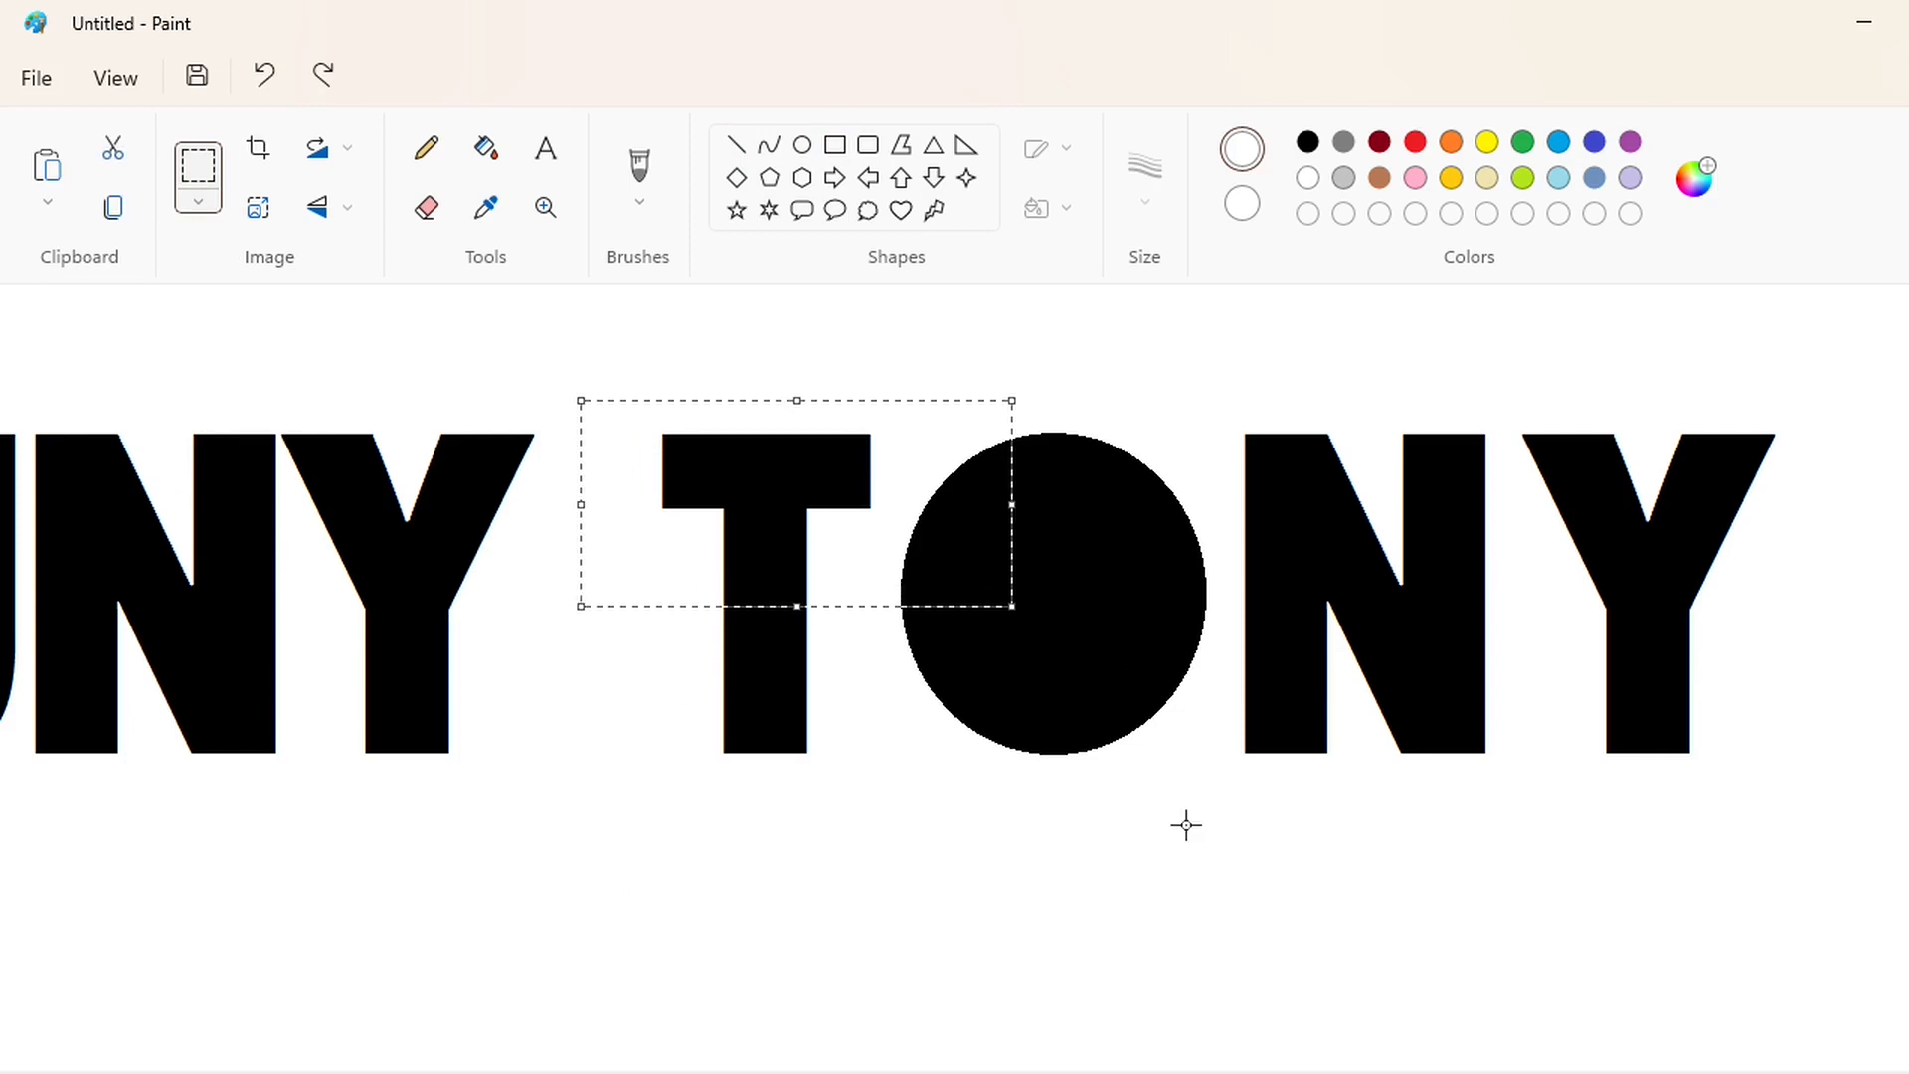
{"action": "left_click", "coordinate": [802, 354]}
Slant the right end of the T's bar with a white diagonal line and erase the cut-off sliver.
{"action": "left_click", "coordinate": [736, 146]}
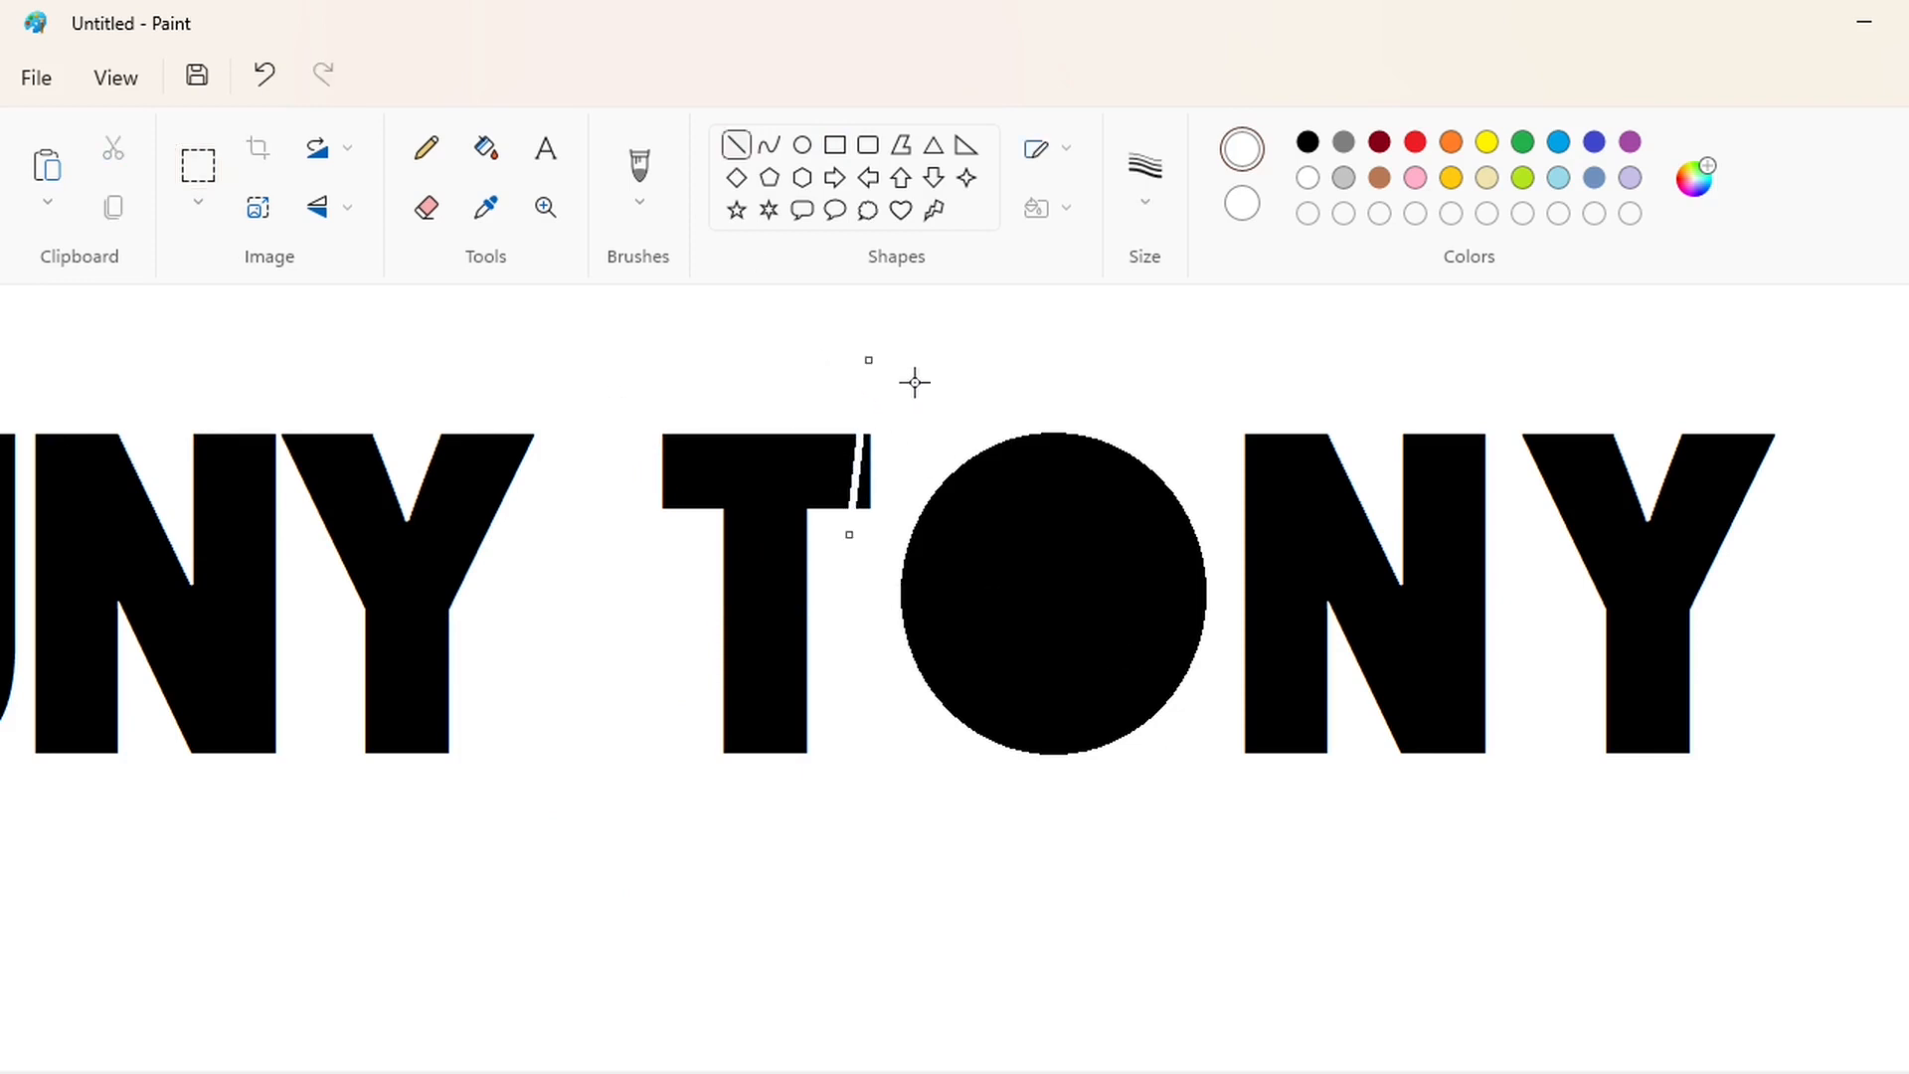
{"action": "left_click", "coordinate": [427, 207]}
{"action": "left_click", "coordinate": [1146, 168]}
{"action": "left_click", "coordinate": [1174, 459]}
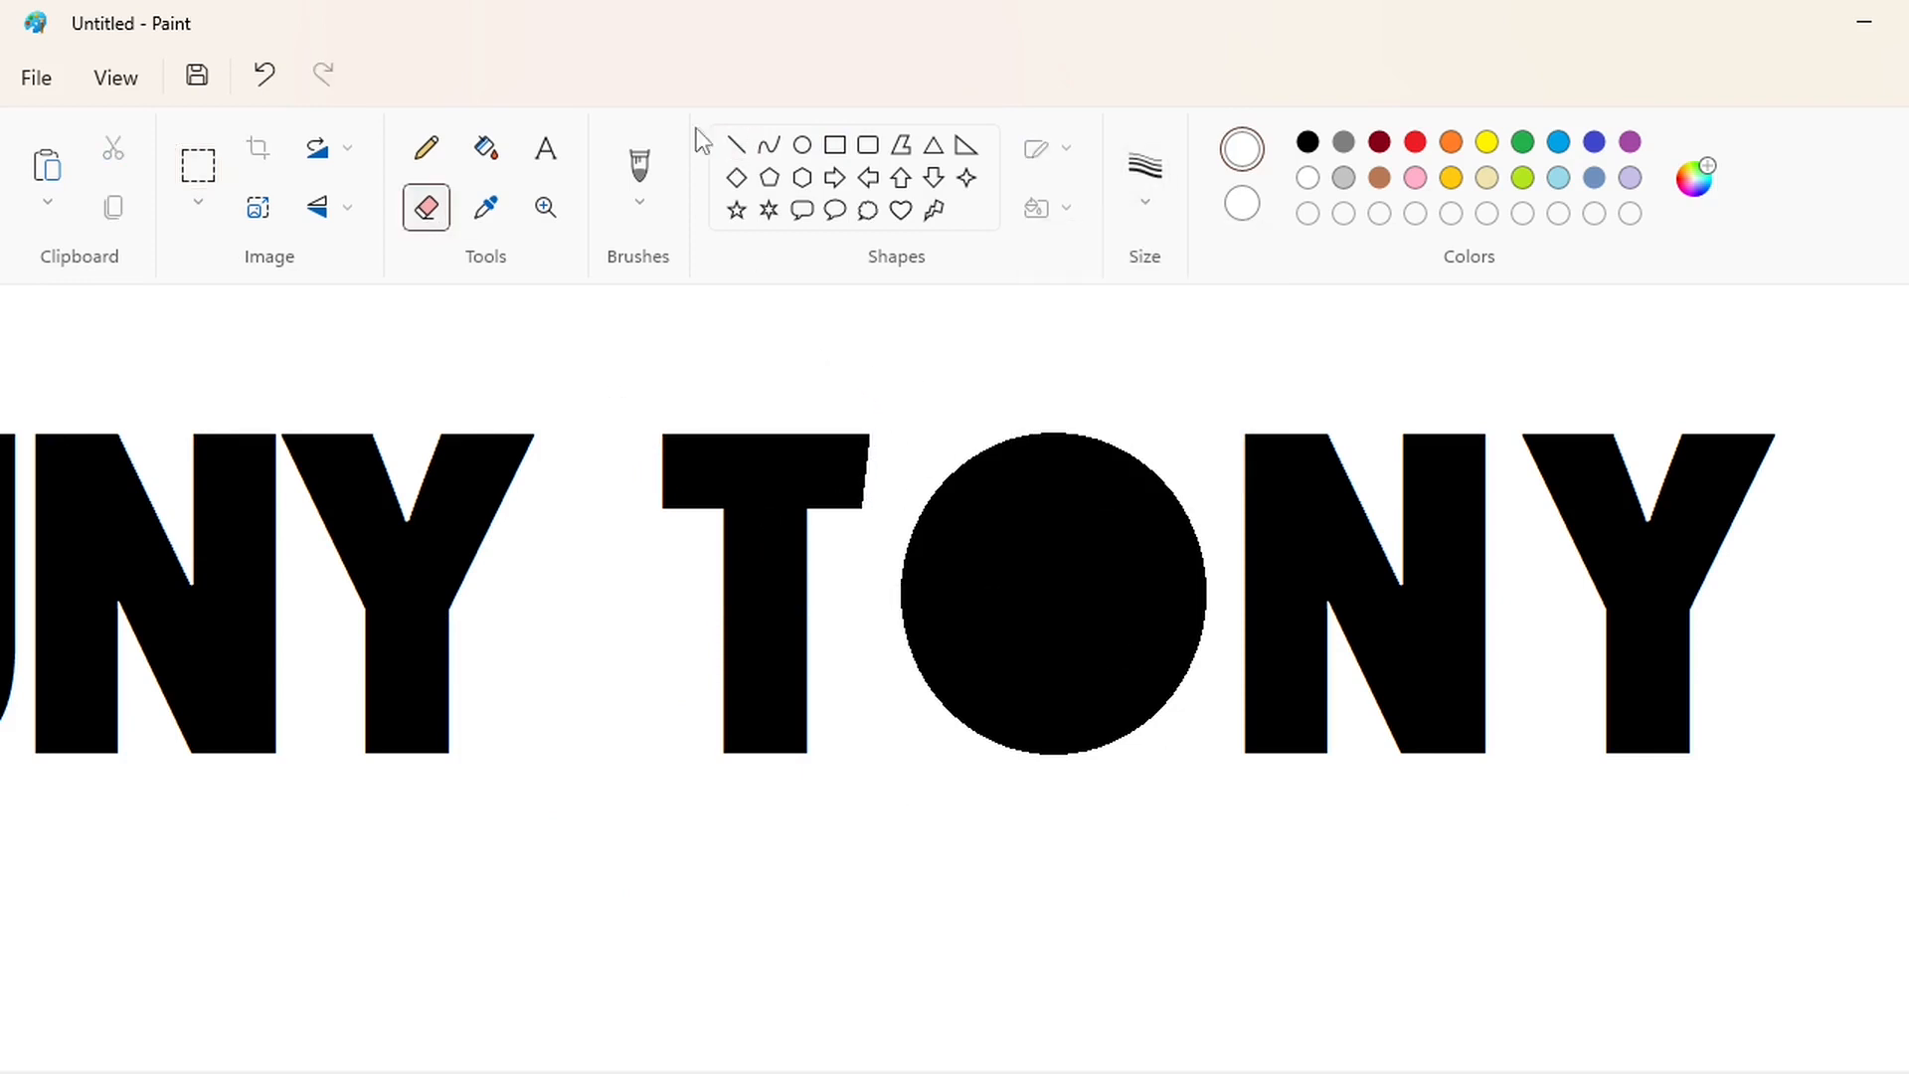
Draw a small five-point star in the blank area below the black O and fill it with purple.
{"action": "left_click", "coordinate": [735, 210]}
{"action": "left_click_drag", "start_coordinate": [990, 525], "coordinate": [1058, 890]}
{"action": "left_click", "coordinate": [1211, 887]}
{"action": "left_click", "coordinate": [486, 148]}
{"action": "left_click", "coordinate": [1050, 875]}
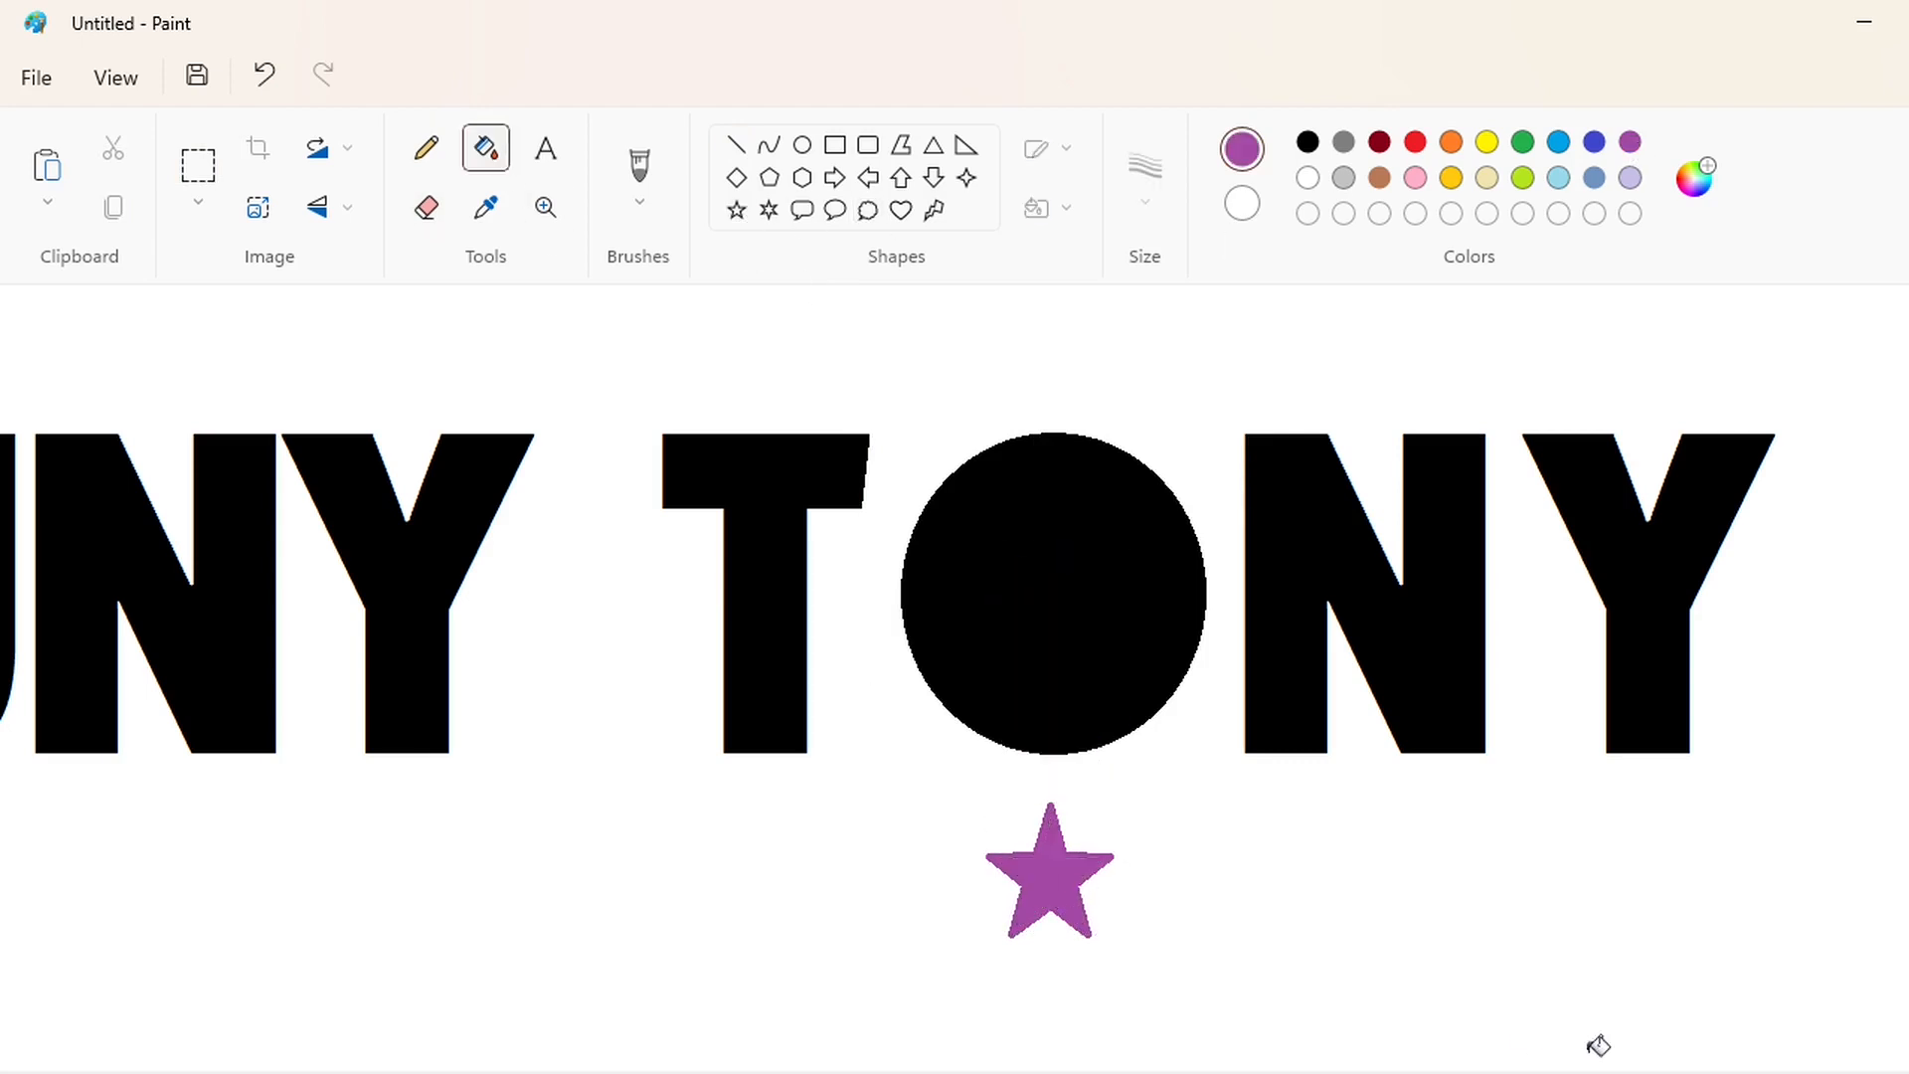
Draw thick purple lines between the star's neighbouring tips, bent slightly inward, to outline a chunkier star.
{"action": "left_click", "coordinate": [1616, 1073]}
{"action": "left_click", "coordinate": [736, 145]}
{"action": "left_click", "coordinate": [1146, 168]}
{"action": "left_click", "coordinate": [1167, 334]}
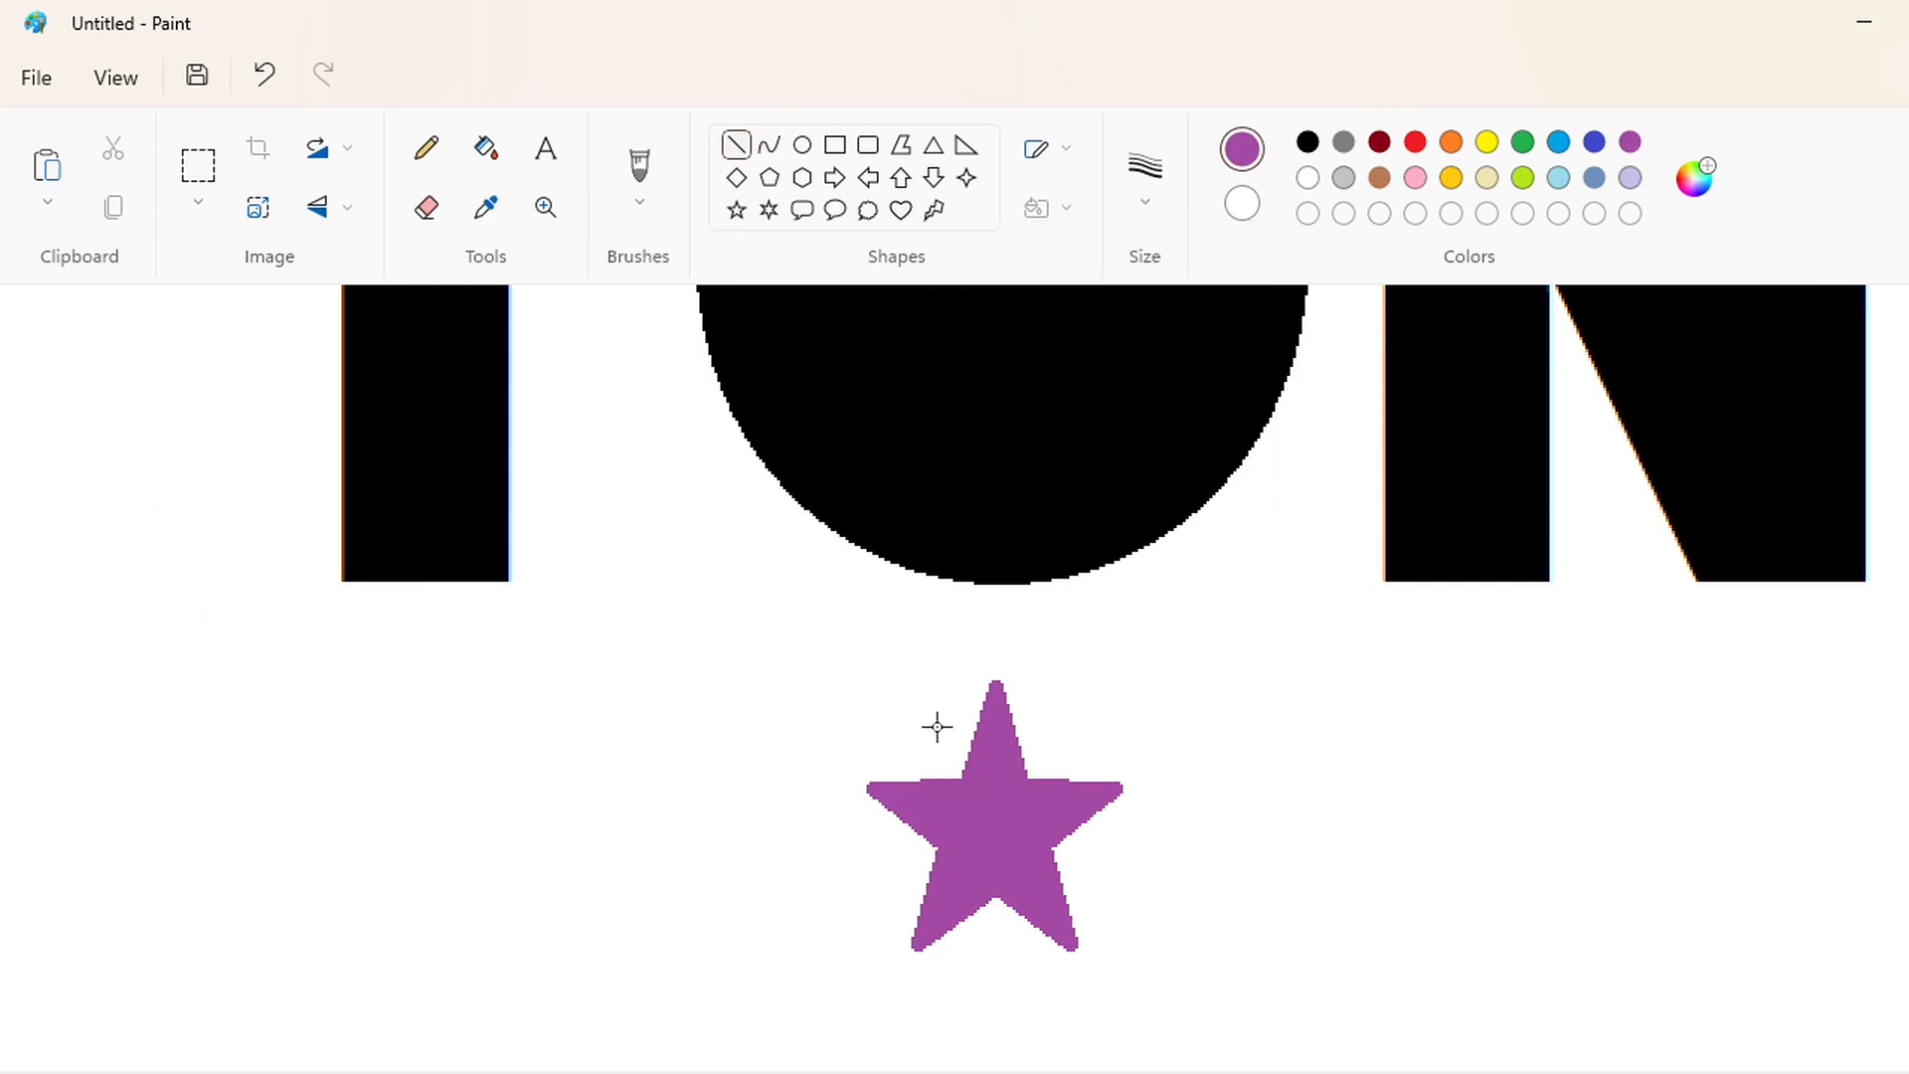
{"action": "left_click_drag", "start_coordinate": [960, 762], "coordinate": [885, 773]}
{"action": "key", "text": "ctrl+z"}
{"action": "mouse_move", "coordinate": [940, 746]}
{"action": "left_mouse_down"}
{"action": "mouse_move", "coordinate": [875, 784]}
{"action": "mouse_move", "coordinate": [991, 686]}
{"action": "left_mouse_up"}
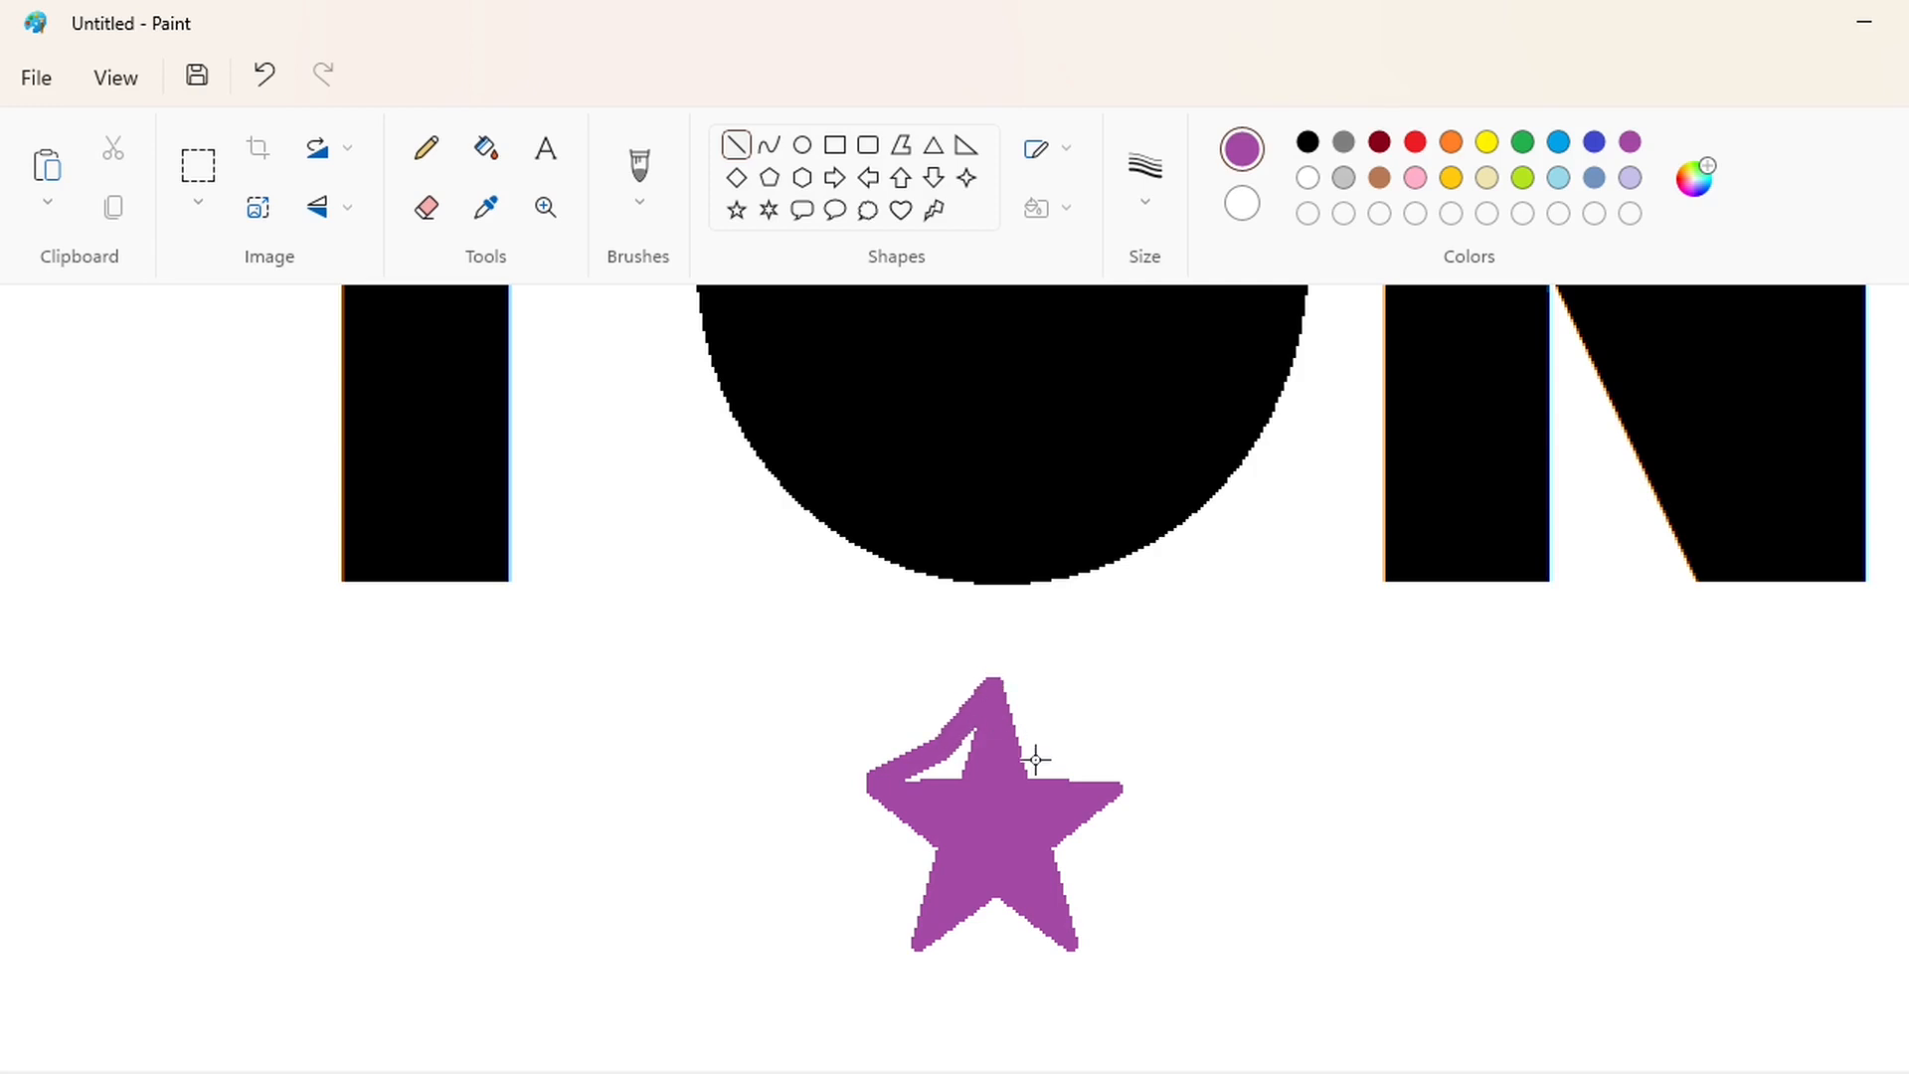
{"action": "left_click_drag", "start_coordinate": [1047, 754], "coordinate": [1001, 698]}
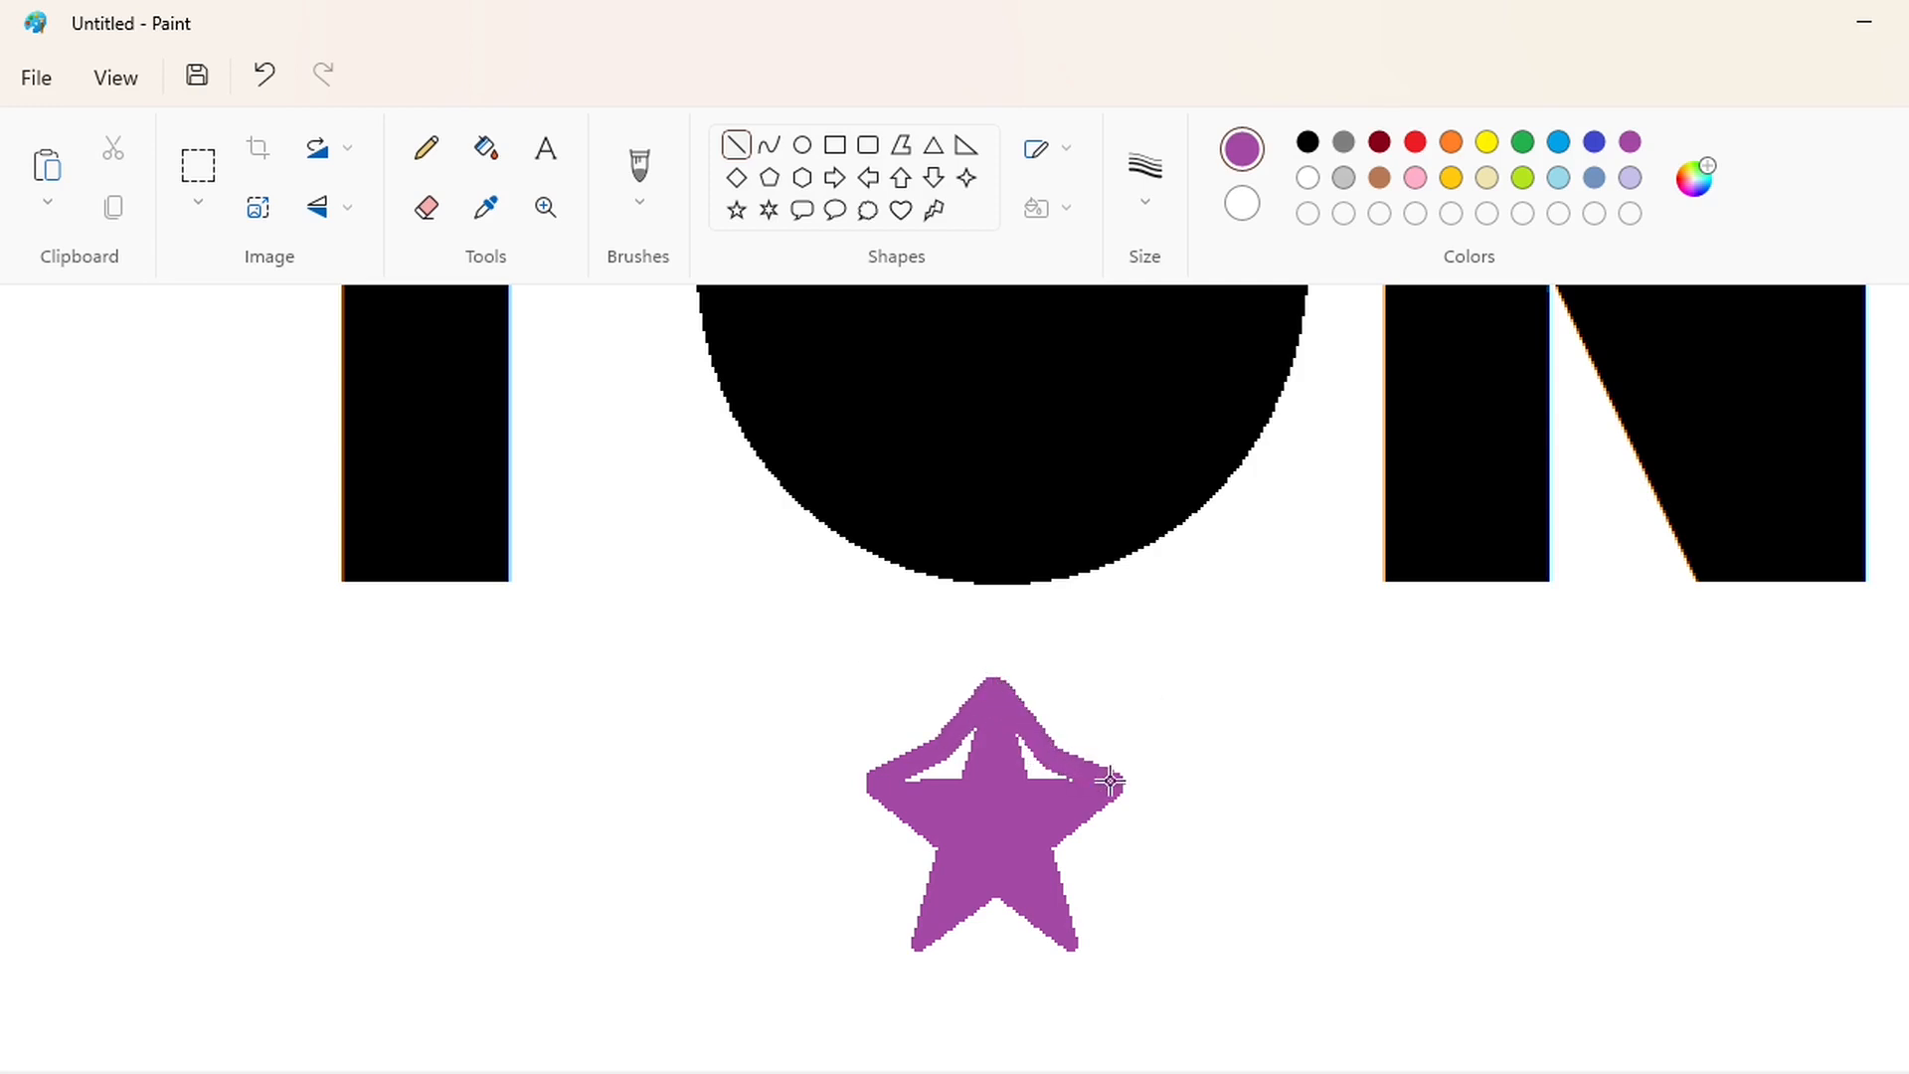
{"action": "left_click_drag", "start_coordinate": [871, 786], "coordinate": [921, 867]}
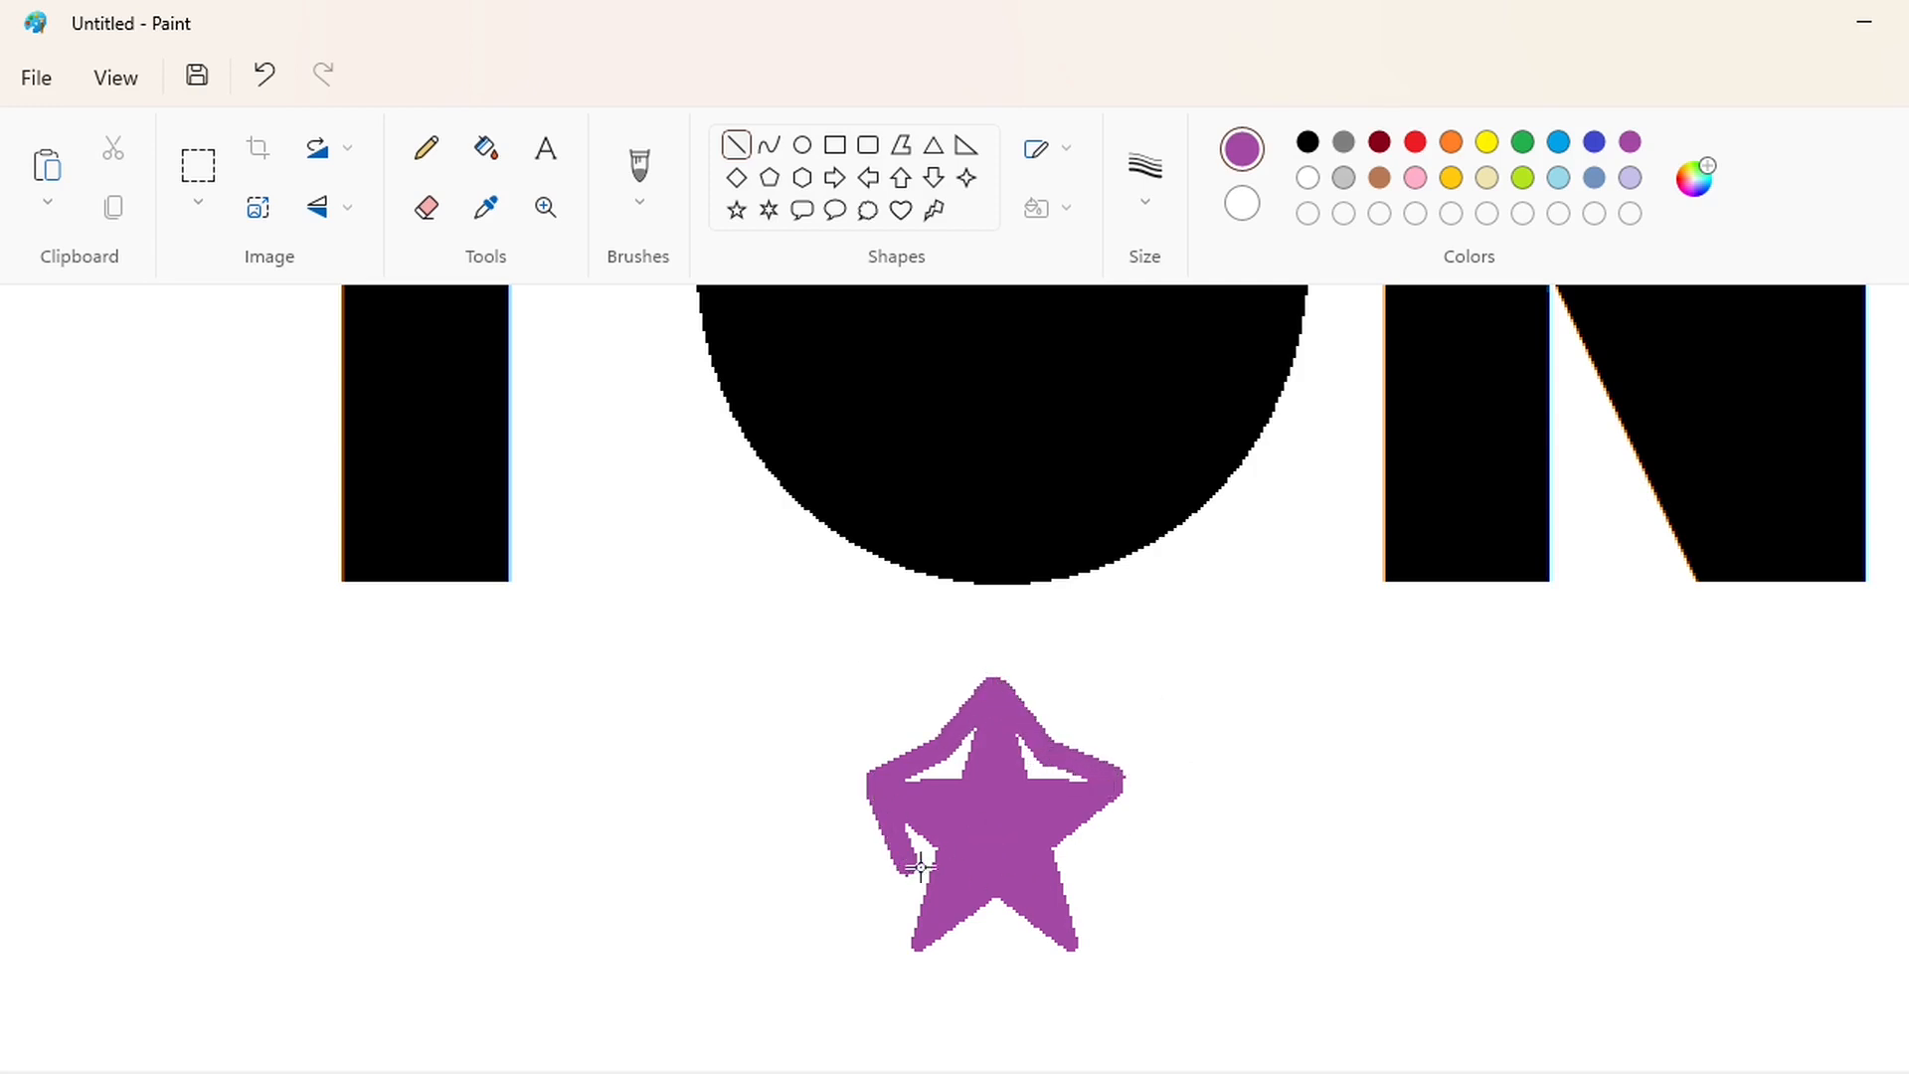
{"action": "left_click_drag", "start_coordinate": [995, 925], "coordinate": [1047, 944]}
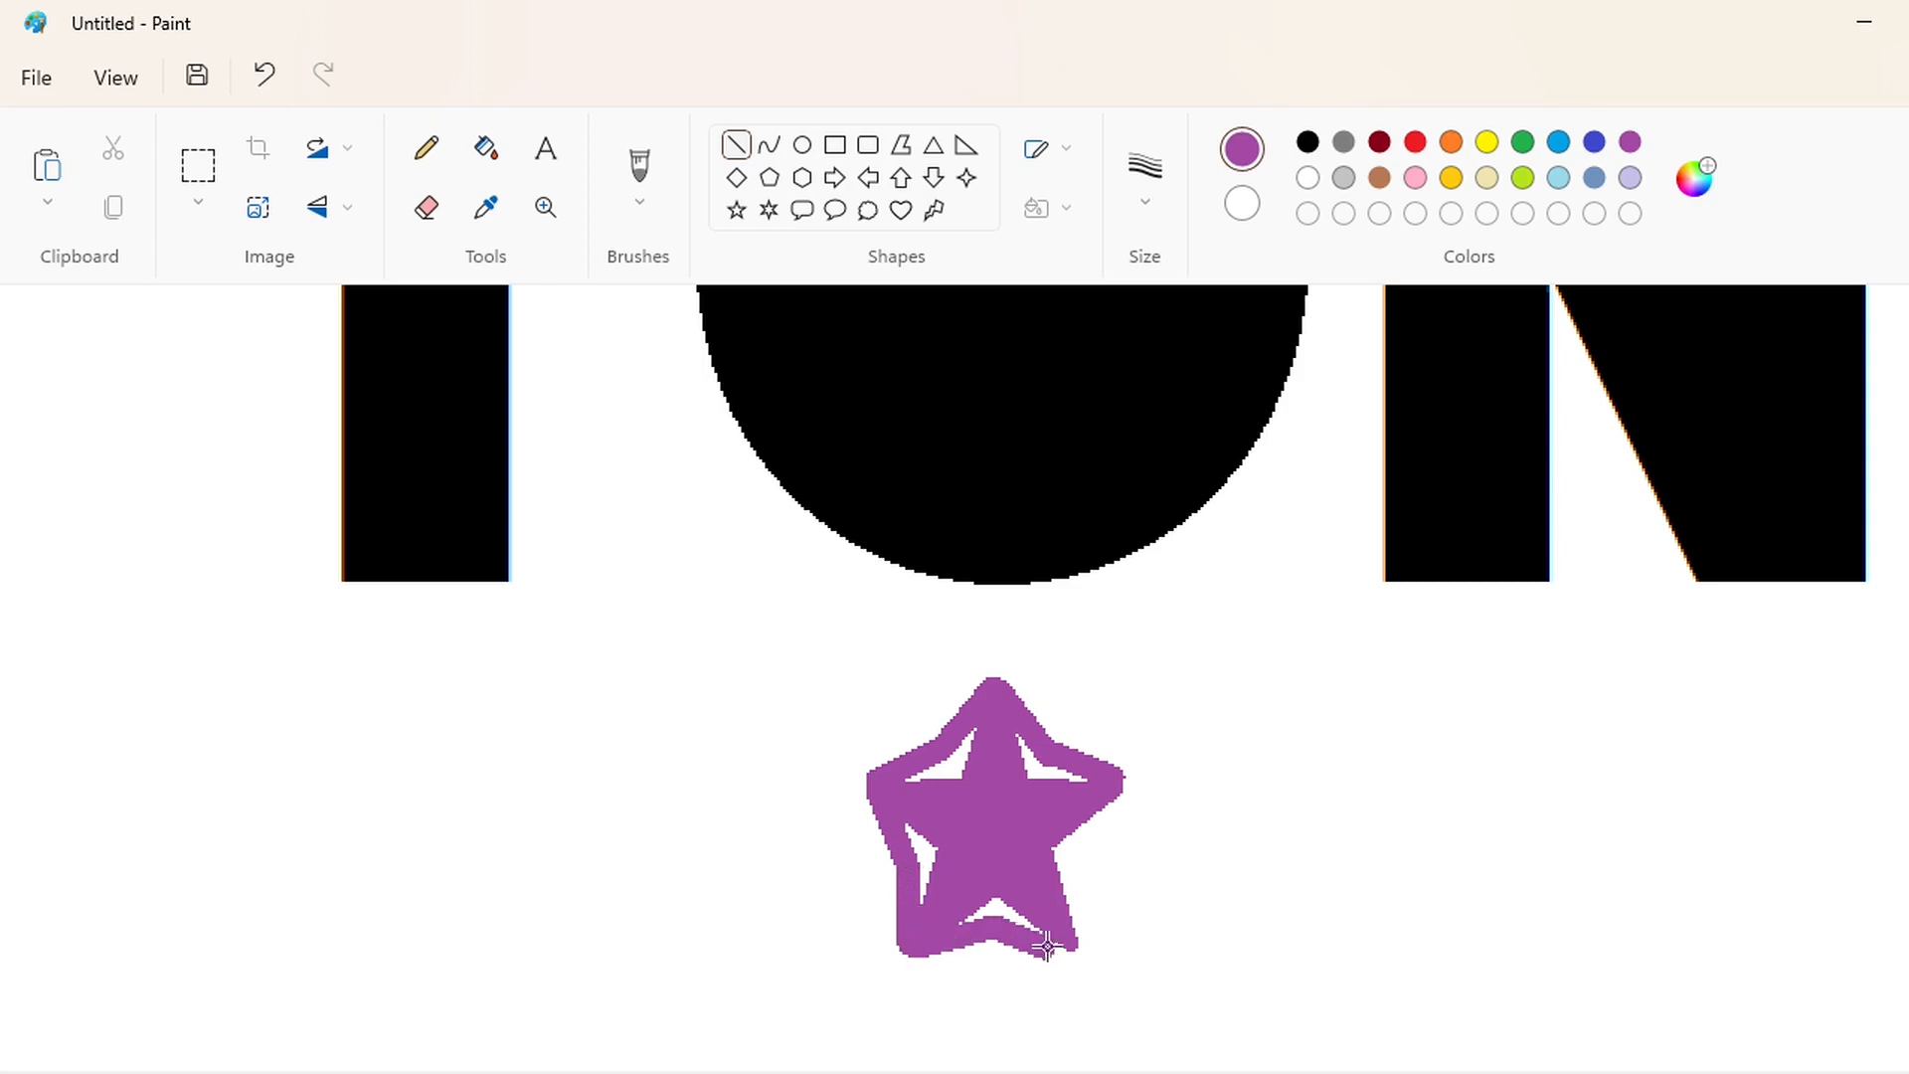
{"action": "mouse_move", "coordinate": [1082, 858]}
{"action": "left_mouse_down"}
{"action": "mouse_move", "coordinate": [1074, 939]}
{"action": "mouse_move", "coordinate": [1115, 796]}
{"action": "left_mouse_up"}
{"action": "left_click", "coordinate": [486, 148]}
{"action": "left_click", "coordinate": [1307, 178]}
{"action": "left_click", "coordinate": [1054, 760]}
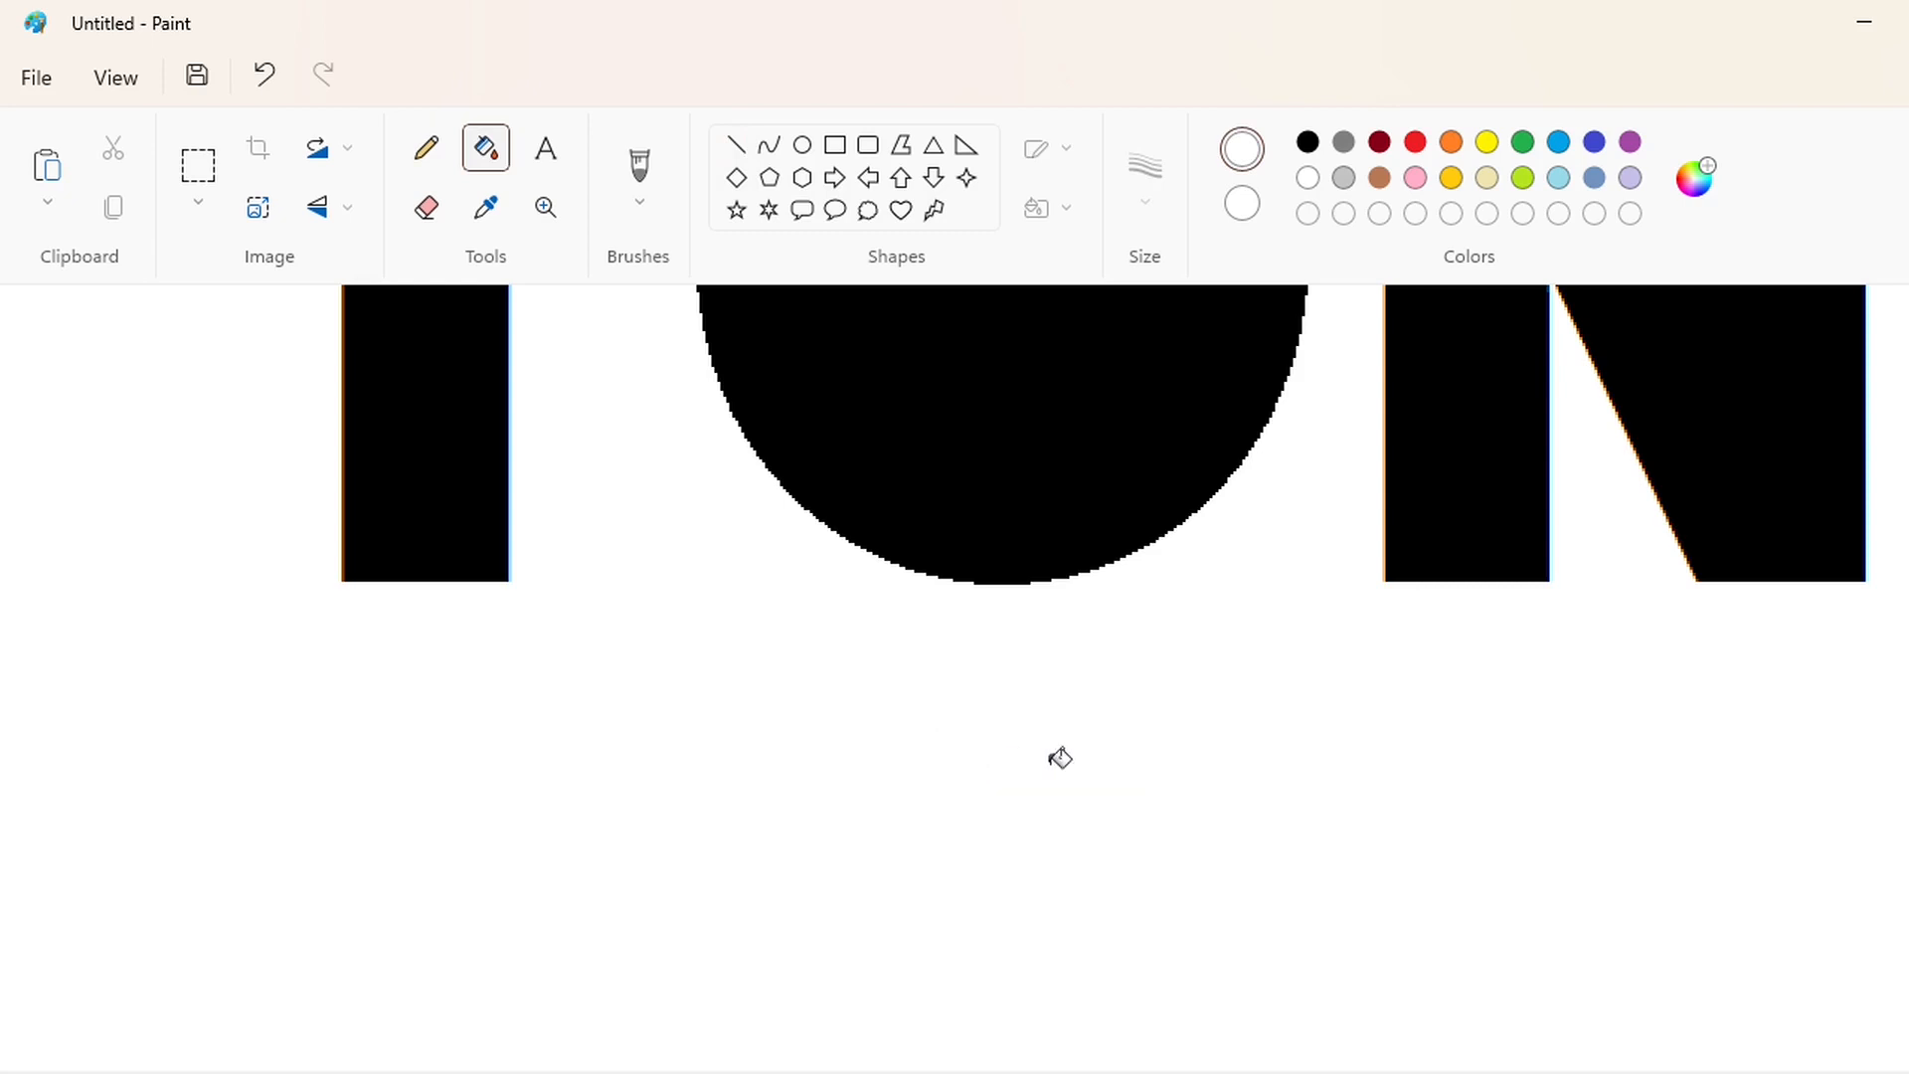
{"action": "key", "text": "ctrl+z"}
Fill the white gaps inside the star's outline with purple and touch up the leftover white pixels.
{"action": "left_click", "coordinate": [1630, 143]}
{"action": "left_click", "coordinate": [956, 764]}
{"action": "left_click", "coordinate": [1040, 769]}
{"action": "left_click", "coordinate": [1006, 907]}
{"action": "left_click", "coordinate": [426, 148]}
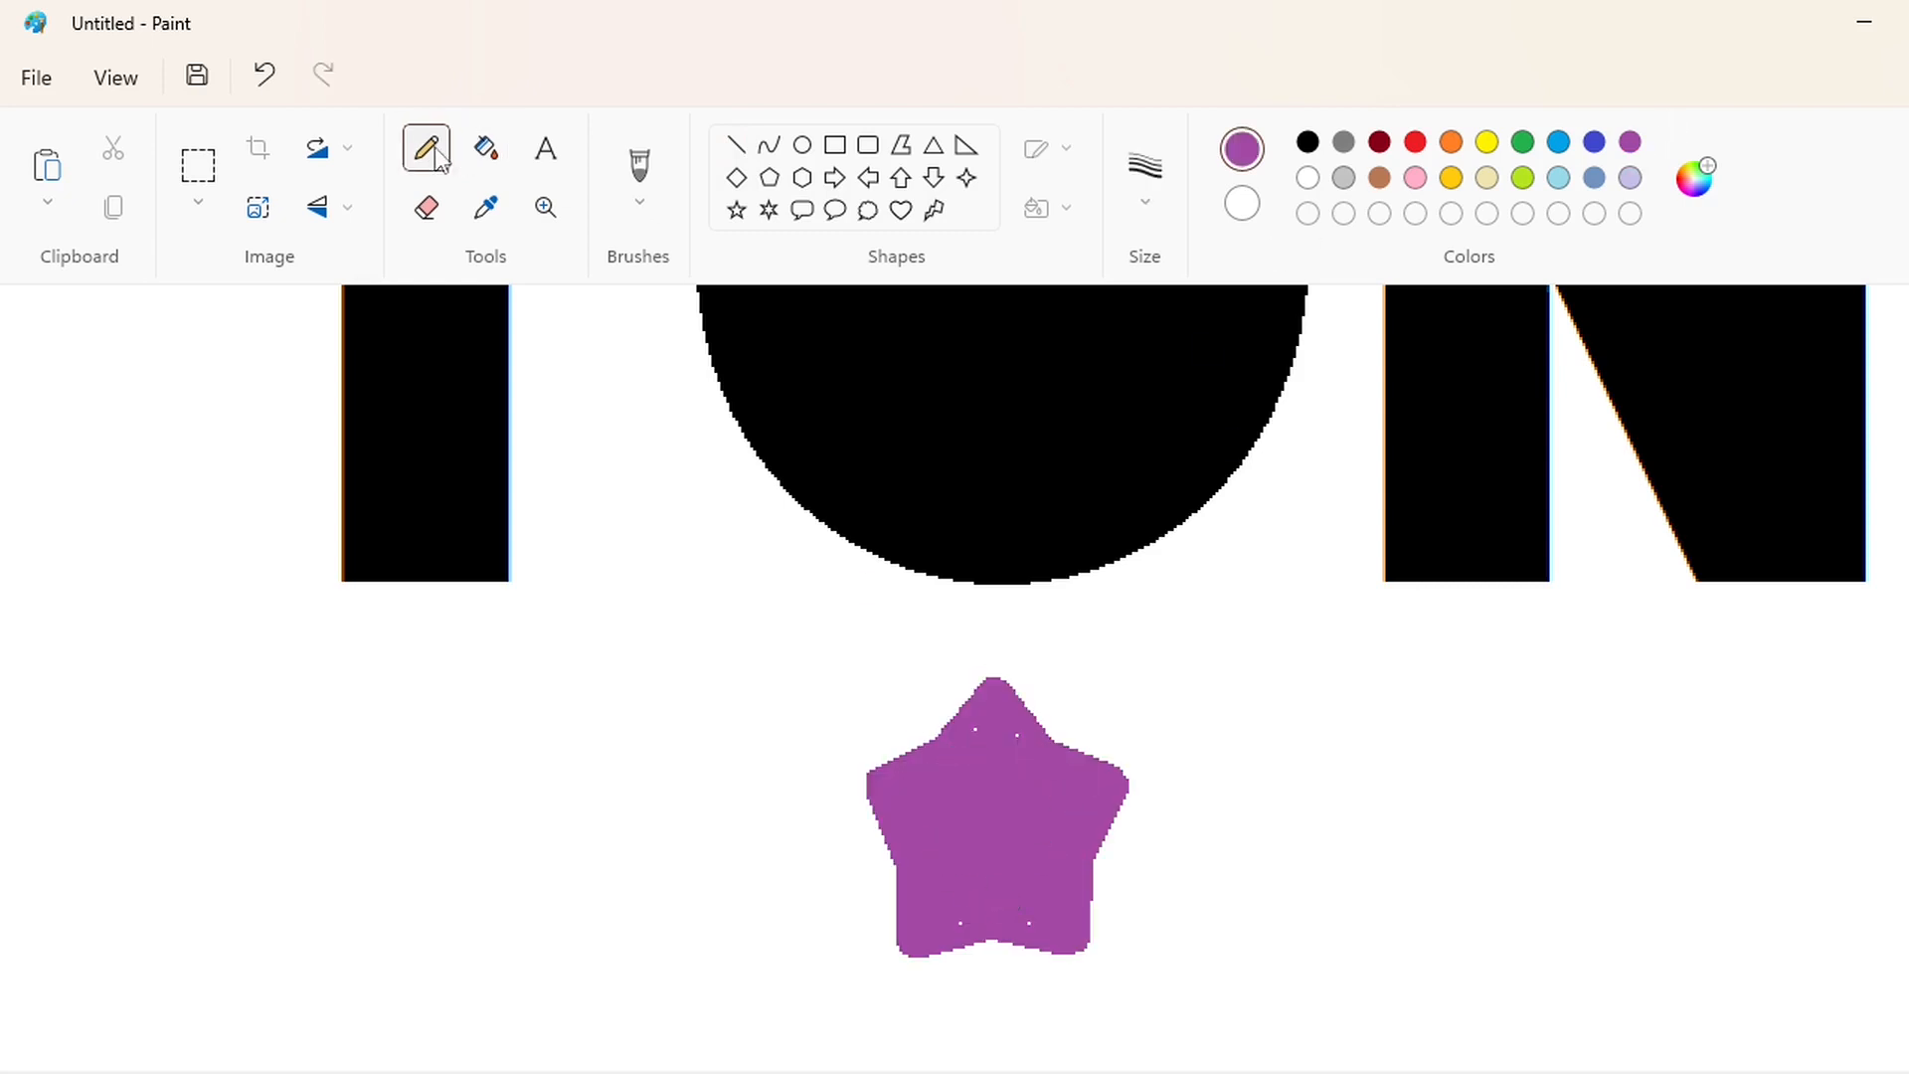
{"action": "left_click", "coordinate": [1030, 921]}
Copy the finished purple star and fill the original with white to remove it.
{"action": "left_click", "coordinate": [199, 169]}
{"action": "left_click_drag", "start_coordinate": [691, 614], "coordinate": [1311, 1031]}
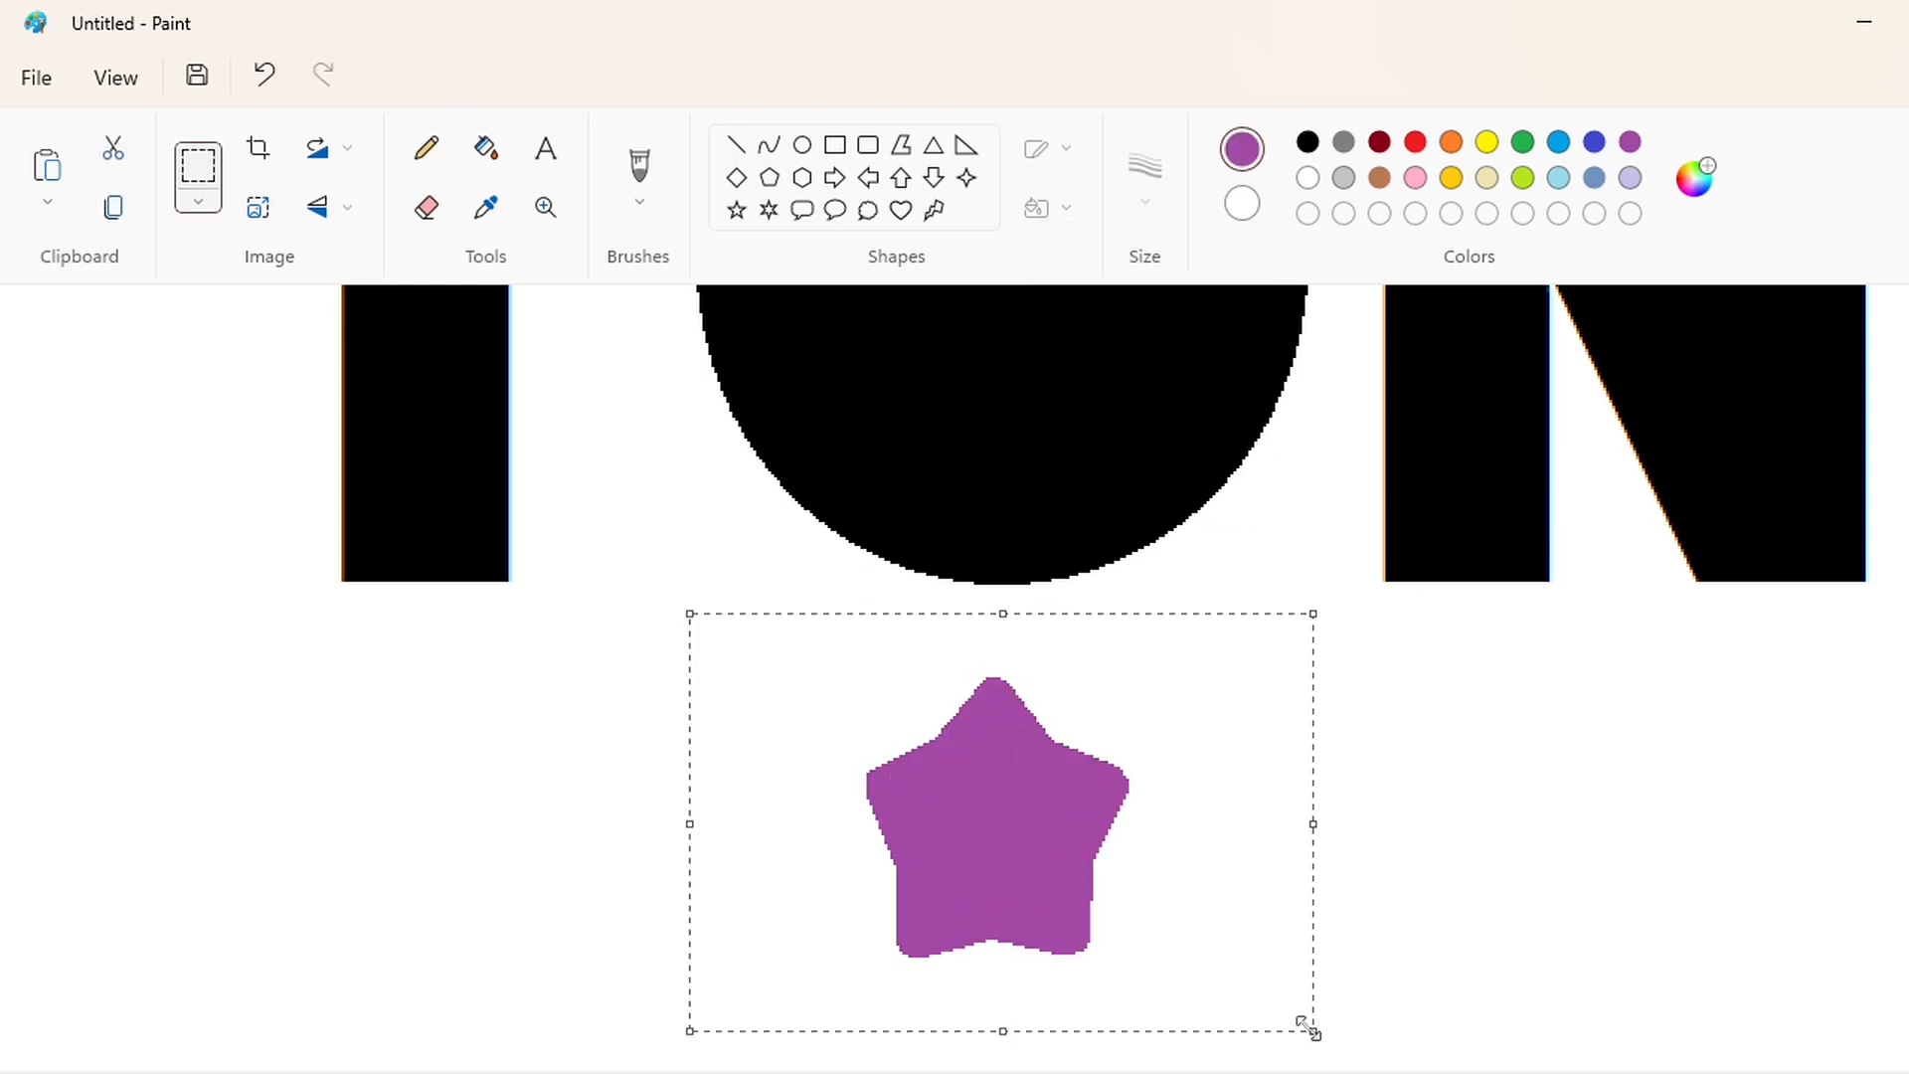
{"action": "left_click", "coordinate": [486, 148]}
{"action": "left_click", "coordinate": [1308, 178]}
{"action": "left_click", "coordinate": [1031, 801]}
Paste the purple star and place it in the centre of the black O.
{"action": "scroll", "coordinate": [1030, 802], "scroll_direction": "down", "scroll_amount": 1}
{"action": "scroll", "coordinate": [954, 677], "scroll_direction": "up", "scroll_amount": 3}
{"action": "scroll", "coordinate": [955, 676], "scroll_direction": "left", "scroll_amount": 2}
{"action": "key", "text": "ctrl+v"}
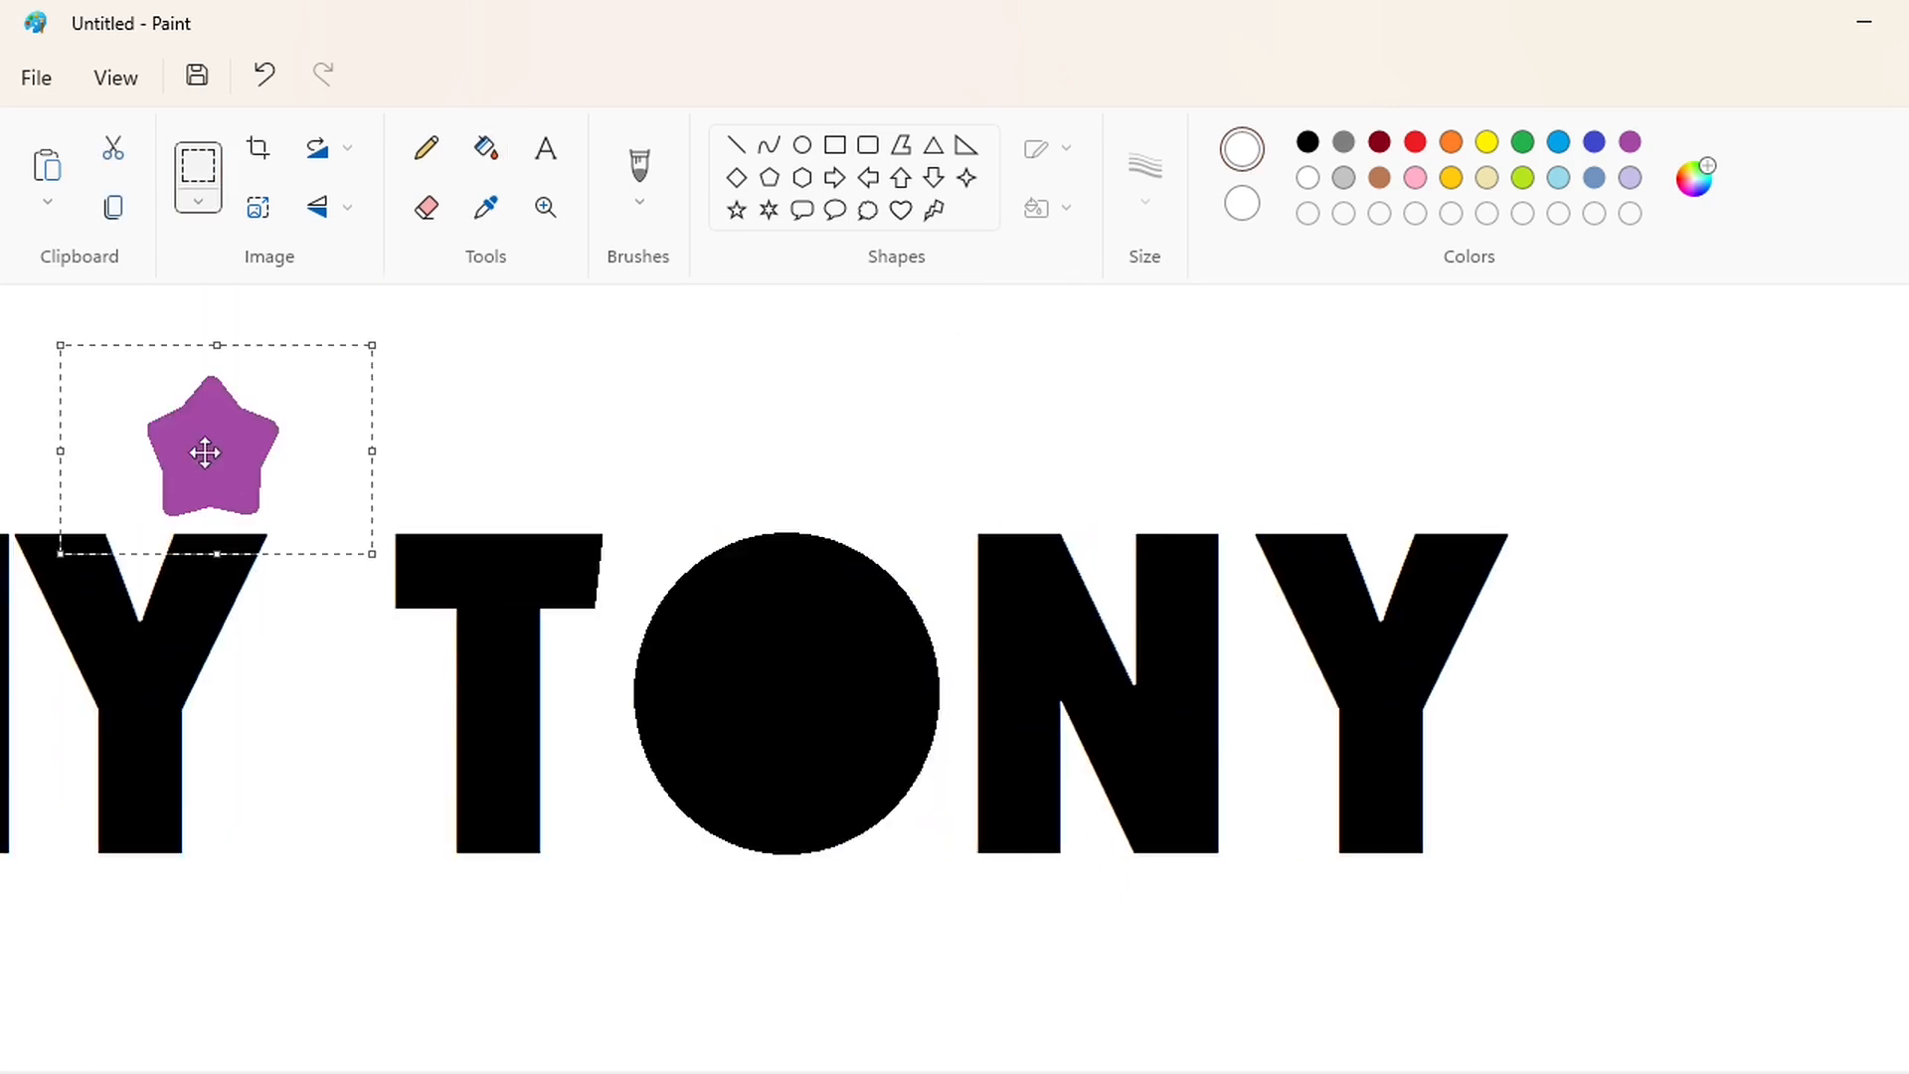
{"action": "left_click_drag", "start_coordinate": [207, 453], "coordinate": [785, 695]}
{"action": "left_click", "coordinate": [1117, 1019]}
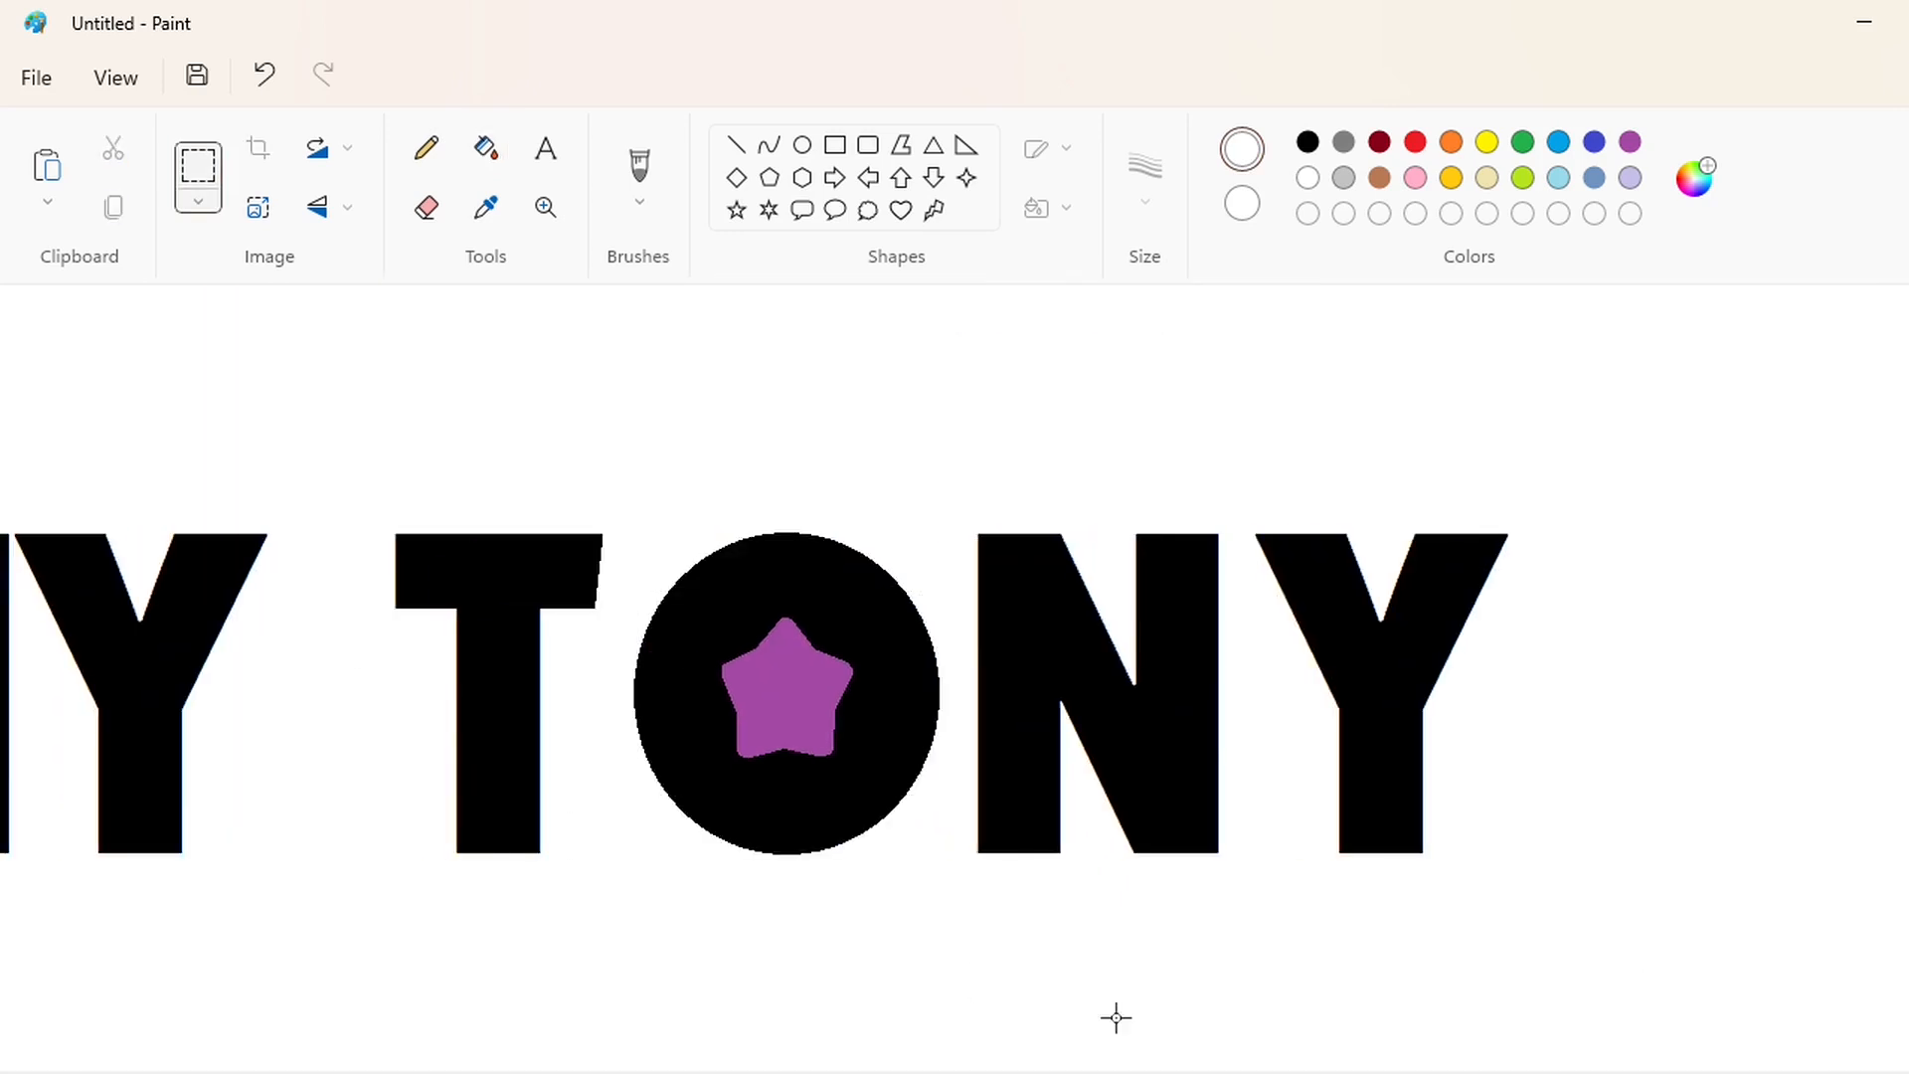
Select and copy the O together with its purple star.
{"action": "scroll", "coordinate": [1024, 693], "scroll_direction": "left", "scroll_amount": 3}
{"action": "left_click_drag", "start_coordinate": [941, 811], "coordinate": [1031, 925]}
{"action": "key", "text": "ctrl+c"}
{"action": "key", "text": "ctrl+v"}
{"action": "left_click_drag", "start_coordinate": [245, 607], "coordinate": [1368, 716]}
{"action": "key", "text": "Left"}
{"action": "key", "text": "Left"}
{"action": "key", "text": "Left"}
{"action": "key", "text": "Left"}
{"action": "key", "text": "Left"}
{"action": "key", "text": "Left"}
{"action": "key", "text": "Left"}
{"action": "key", "text": "Left"}
{"action": "key", "text": "Left"}
{"action": "key", "text": "Left"}
{"action": "key", "text": "ctrl+z"}
Cover the original O with a white rectangle and paste its copy snugly against the slanted end of the T's bar.
{"action": "left_click", "coordinate": [835, 145]}
{"action": "left_click_drag", "start_coordinate": [756, 477], "coordinate": [1008, 937]}
{"action": "key", "text": "ctrl+v"}
{"action": "mouse_move", "coordinate": [229, 627]}
{"action": "left_mouse_down"}
{"action": "mouse_move", "coordinate": [289, 687]}
{"action": "mouse_move", "coordinate": [1428, 793]}
{"action": "left_mouse_up"}
{"action": "key", "text": "Left"}
{"action": "key", "text": "Left"}
{"action": "key", "text": "Left"}
{"action": "key", "text": "Left"}
{"action": "key", "text": "Left"}
{"action": "key", "text": "Left"}
{"action": "key", "text": "Left"}
{"action": "key", "text": "Left"}
{"action": "key", "text": "Left"}
{"action": "key", "text": "Left"}
{"action": "key", "text": "Left"}
{"action": "key", "text": "Left"}
{"action": "key", "text": "Left"}
{"action": "key", "text": "Left"}
{"action": "key", "text": "Left"}
{"action": "key", "text": "Left"}
{"action": "key", "text": "Left"}
{"action": "key", "text": "Left"}
{"action": "key", "text": "Left"}
{"action": "key", "text": "Left"}
{"action": "key", "text": "Left"}
{"action": "key", "text": "Left"}
{"action": "key", "text": "Left"}
{"action": "key", "text": "Left"}
{"action": "key", "text": "Left"}
{"action": "key", "text": "Left"}
{"action": "key", "text": "Left"}
{"action": "key", "text": "Left"}
{"action": "key", "text": "Left"}
{"action": "key", "text": "Left"}
{"action": "key", "text": "Left"}
{"action": "key", "text": "Left"}
{"action": "key", "text": "Right"}
{"action": "key", "text": "Right"}
{"action": "left_click", "coordinate": [1334, 408]}
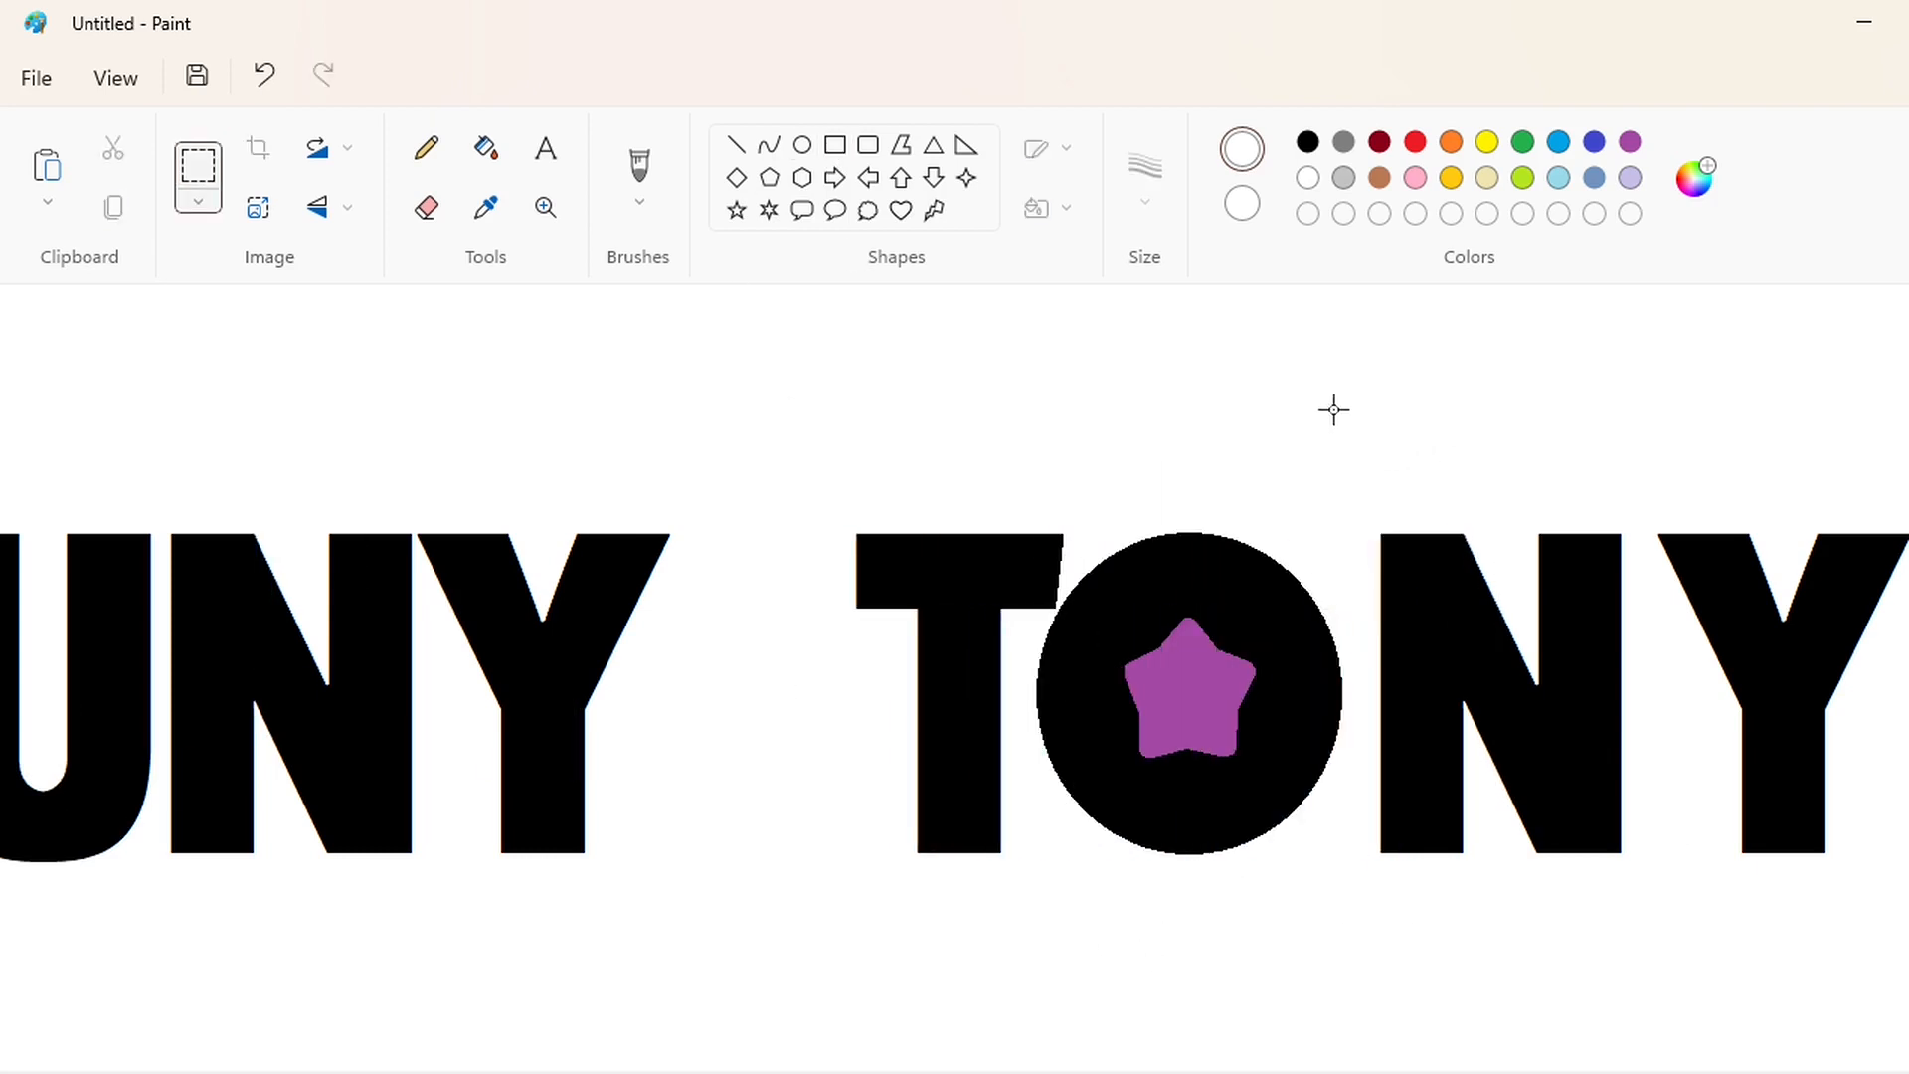
Cover the N and Y of TONY with a white rectangle.
{"action": "left_click", "coordinate": [486, 149]}
{"action": "left_click", "coordinate": [835, 145]}
{"action": "left_click_drag", "start_coordinate": [1367, 448], "coordinate": [1904, 925]}
Copy the NY from JUNY and paste it directly beside the starred O to complete TONY.
{"action": "left_click", "coordinate": [198, 166]}
{"action": "mouse_move", "coordinate": [751, 402]}
{"action": "left_mouse_down"}
{"action": "mouse_move", "coordinate": [186, 1006]}
{"action": "mouse_move", "coordinate": [159, 1007]}
{"action": "left_mouse_up"}
{"action": "key", "text": "ctrl+c"}
{"action": "key", "text": "ctrl+v"}
{"action": "left_click_drag", "start_coordinate": [217, 645], "coordinate": [1134, 700]}
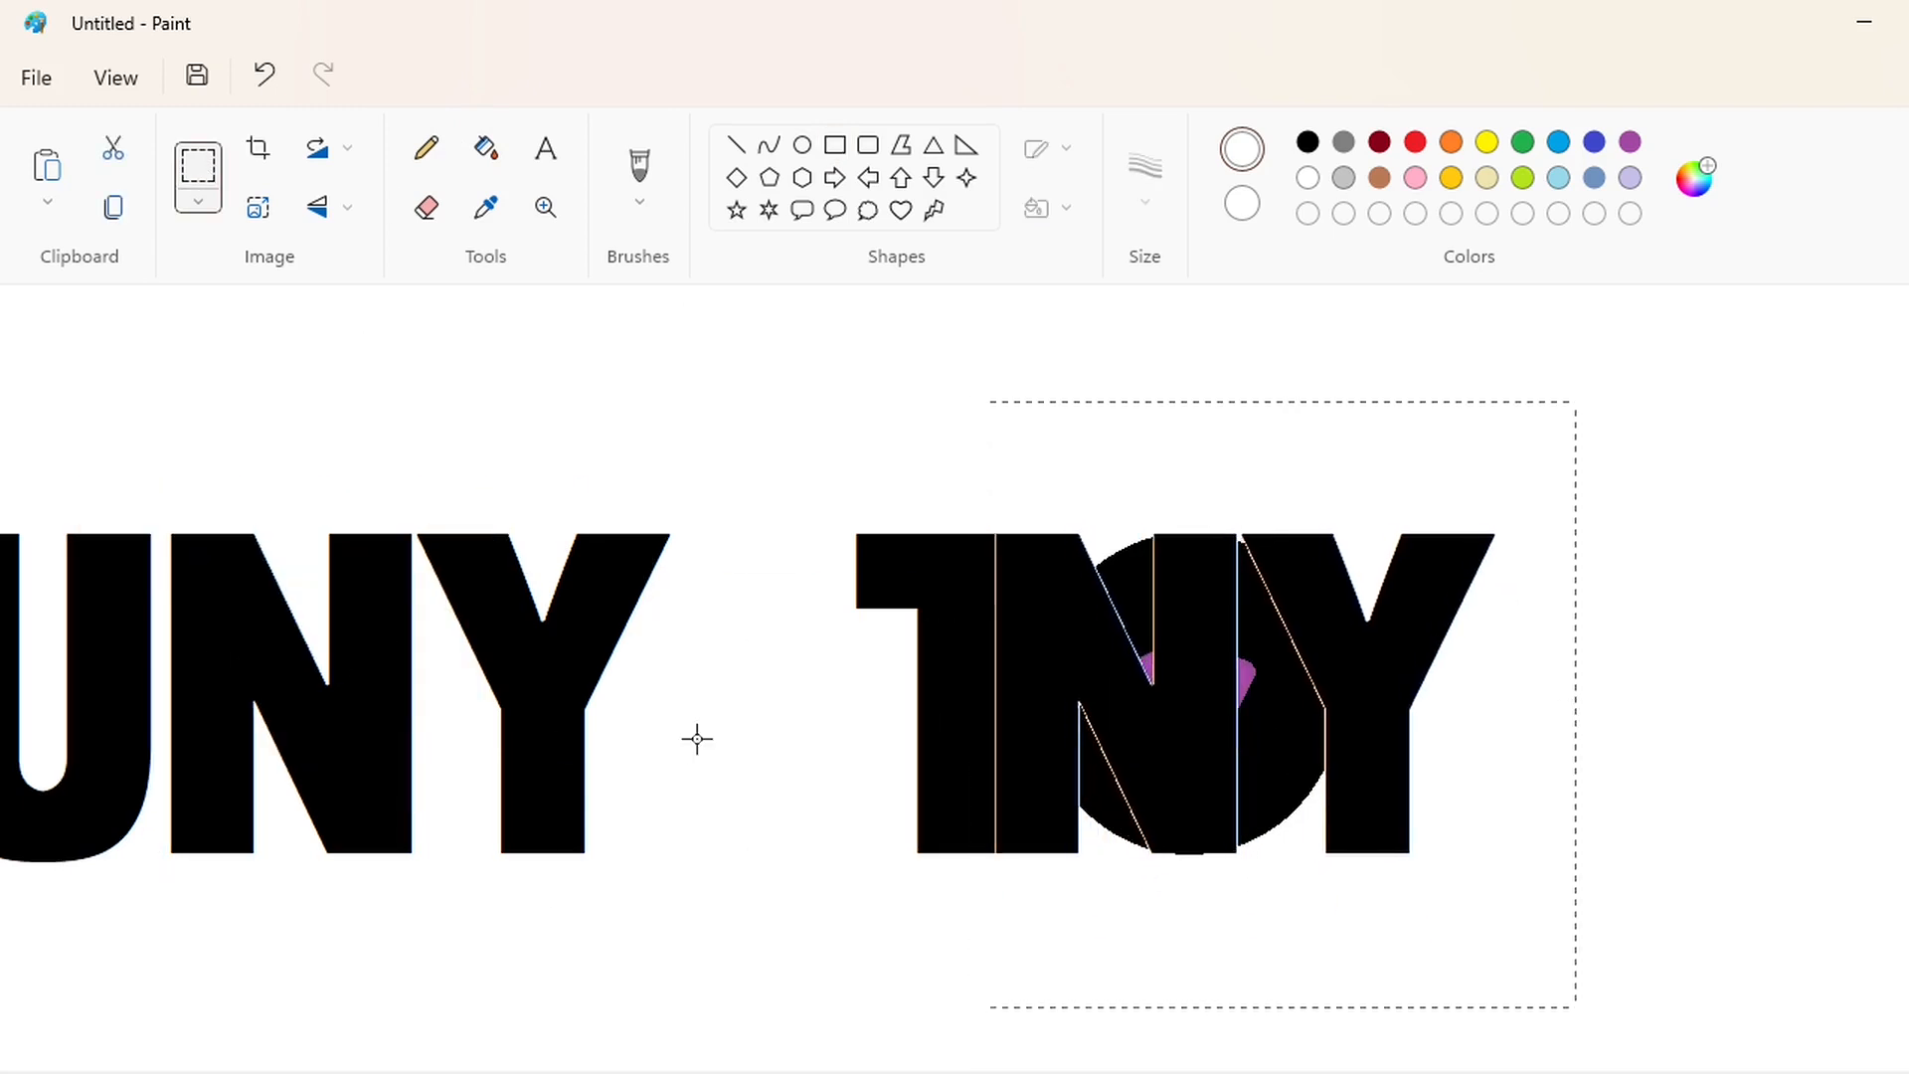
{"action": "key", "text": "Right"}
{"action": "key", "text": "Right"}
{"action": "key", "text": "Right"}
{"action": "key", "text": "Right"}
{"action": "key", "text": "Right"}
{"action": "key", "text": "Right"}
{"action": "key", "text": "Right"}
{"action": "key", "text": "Right"}
{"action": "key", "text": "Right"}
{"action": "key", "text": "Right"}
{"action": "key", "text": "Right"}
{"action": "key", "text": "Right"}
{"action": "key", "text": "Right"}
{"action": "key", "text": "Right"}
{"action": "key", "text": "Right"}
{"action": "key", "text": "Right"}
{"action": "key", "text": "Right"}
{"action": "key", "text": "Right"}
{"action": "key", "text": "Right"}
{"action": "key", "text": "Right"}
{"action": "key", "text": "Left"}
{"action": "key", "text": "Left"}
{"action": "key", "text": "Left"}
{"action": "key", "text": "Left"}
{"action": "key", "text": "Left"}
{"action": "key", "text": "Left"}
{"action": "left_click", "coordinate": [814, 735]}
Copy the word JUNY and cover the original with a white rectangle.
{"action": "left_click", "coordinate": [1760, 1073]}
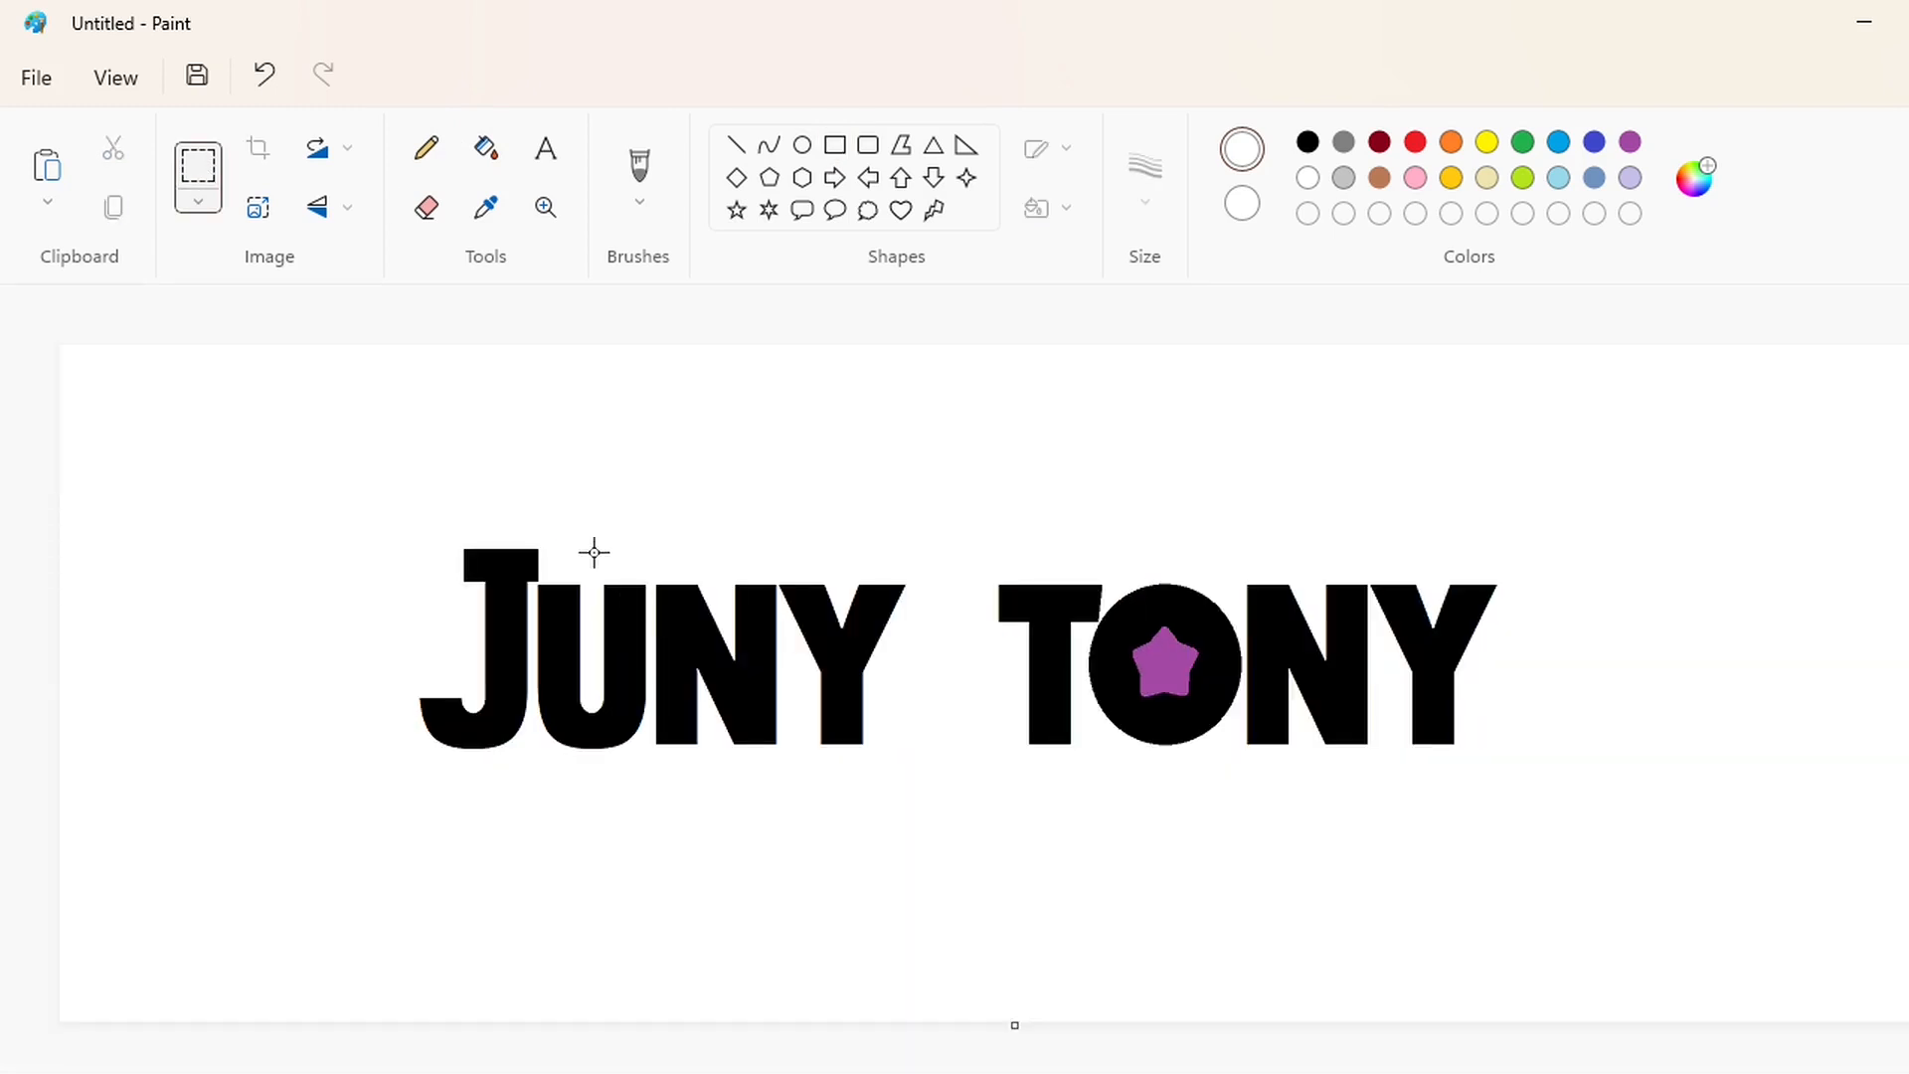
{"action": "left_click_drag", "start_coordinate": [939, 838], "coordinate": [936, 838]}
{"action": "left_click", "coordinate": [836, 149]}
{"action": "left_click_drag", "start_coordinate": [319, 452], "coordinate": [932, 863]}
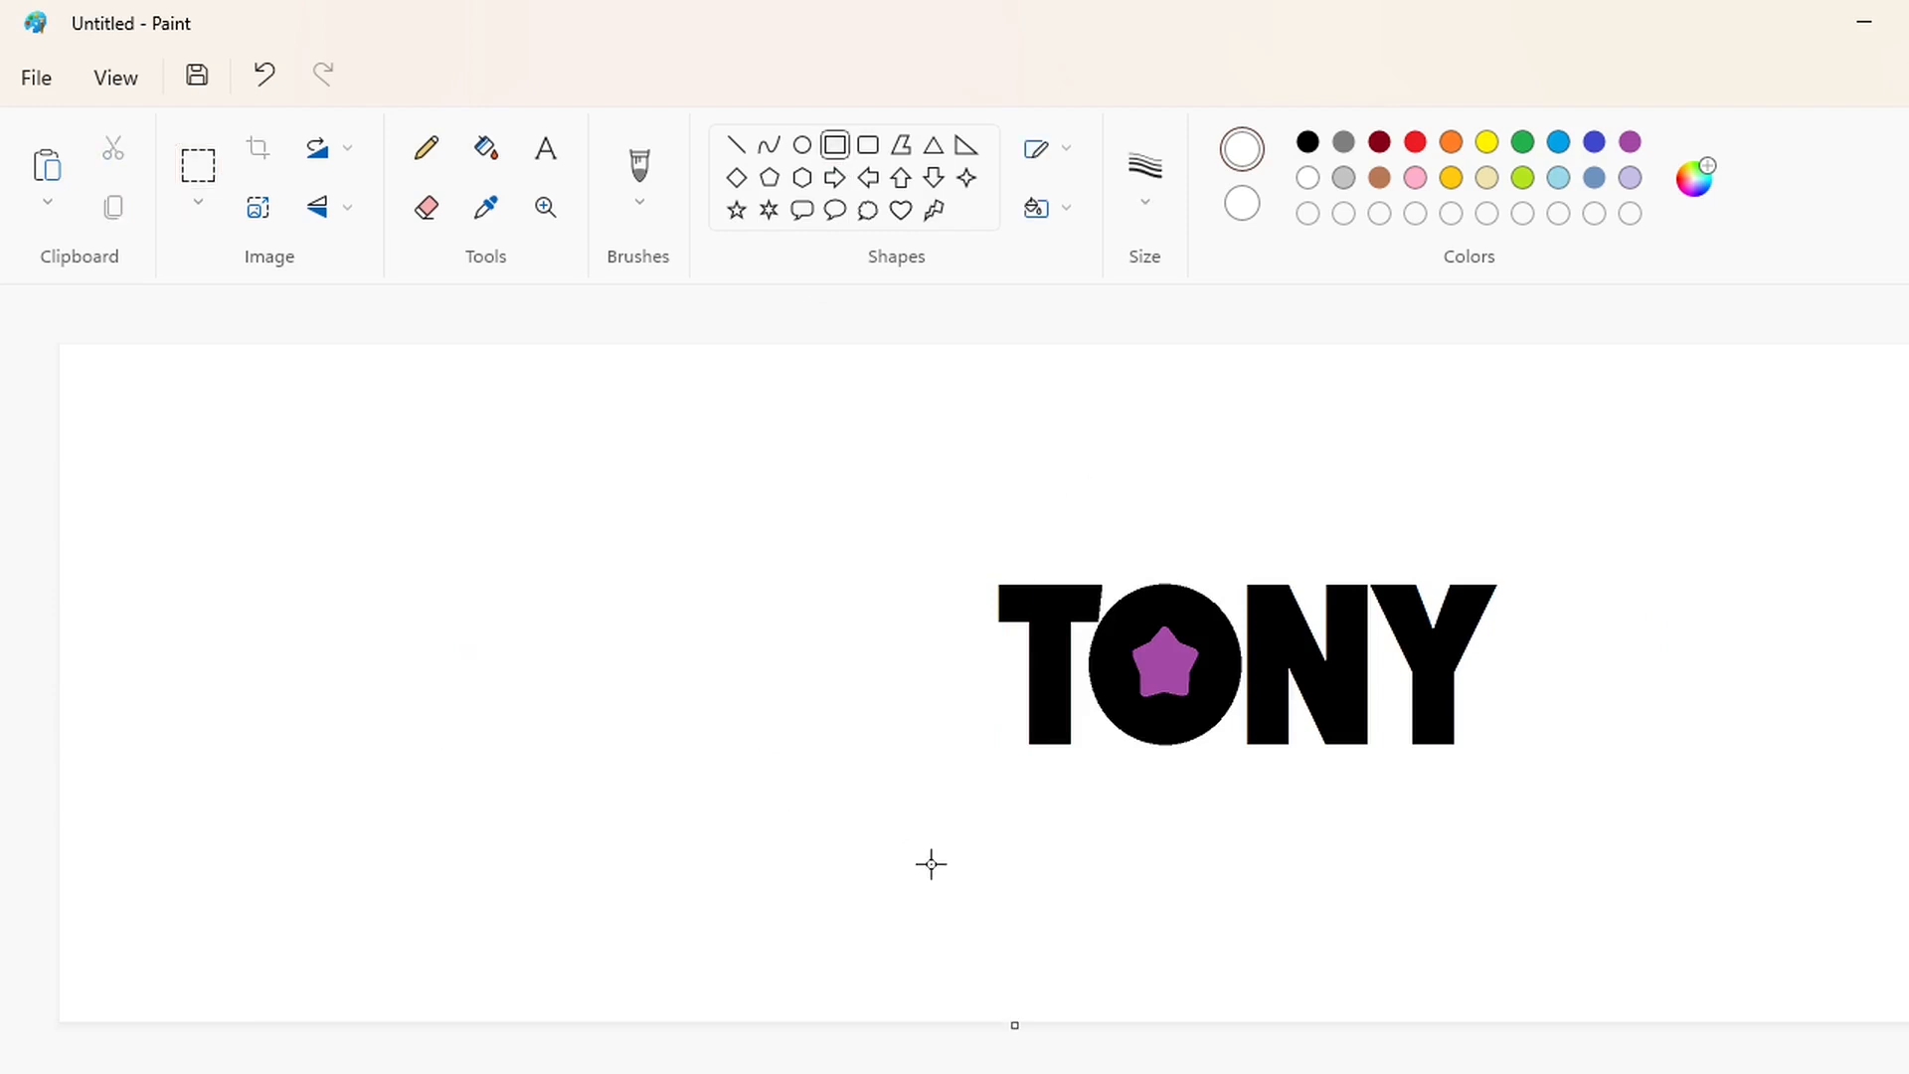
Paste the copied JUNY in front of TONY, aligning the letters at the same height with a gap between the words.
{"action": "left_click", "coordinate": [1900, 1073]}
{"action": "left_click_drag", "start_coordinate": [951, 1073], "coordinate": [1483, 1073]}
{"action": "scroll", "coordinate": [1482, 980], "scroll_direction": "up", "scroll_amount": 2}
{"action": "key", "text": "ctrl+v"}
{"action": "left_click_drag", "start_coordinate": [1231, 861], "coordinate": [955, 865]}
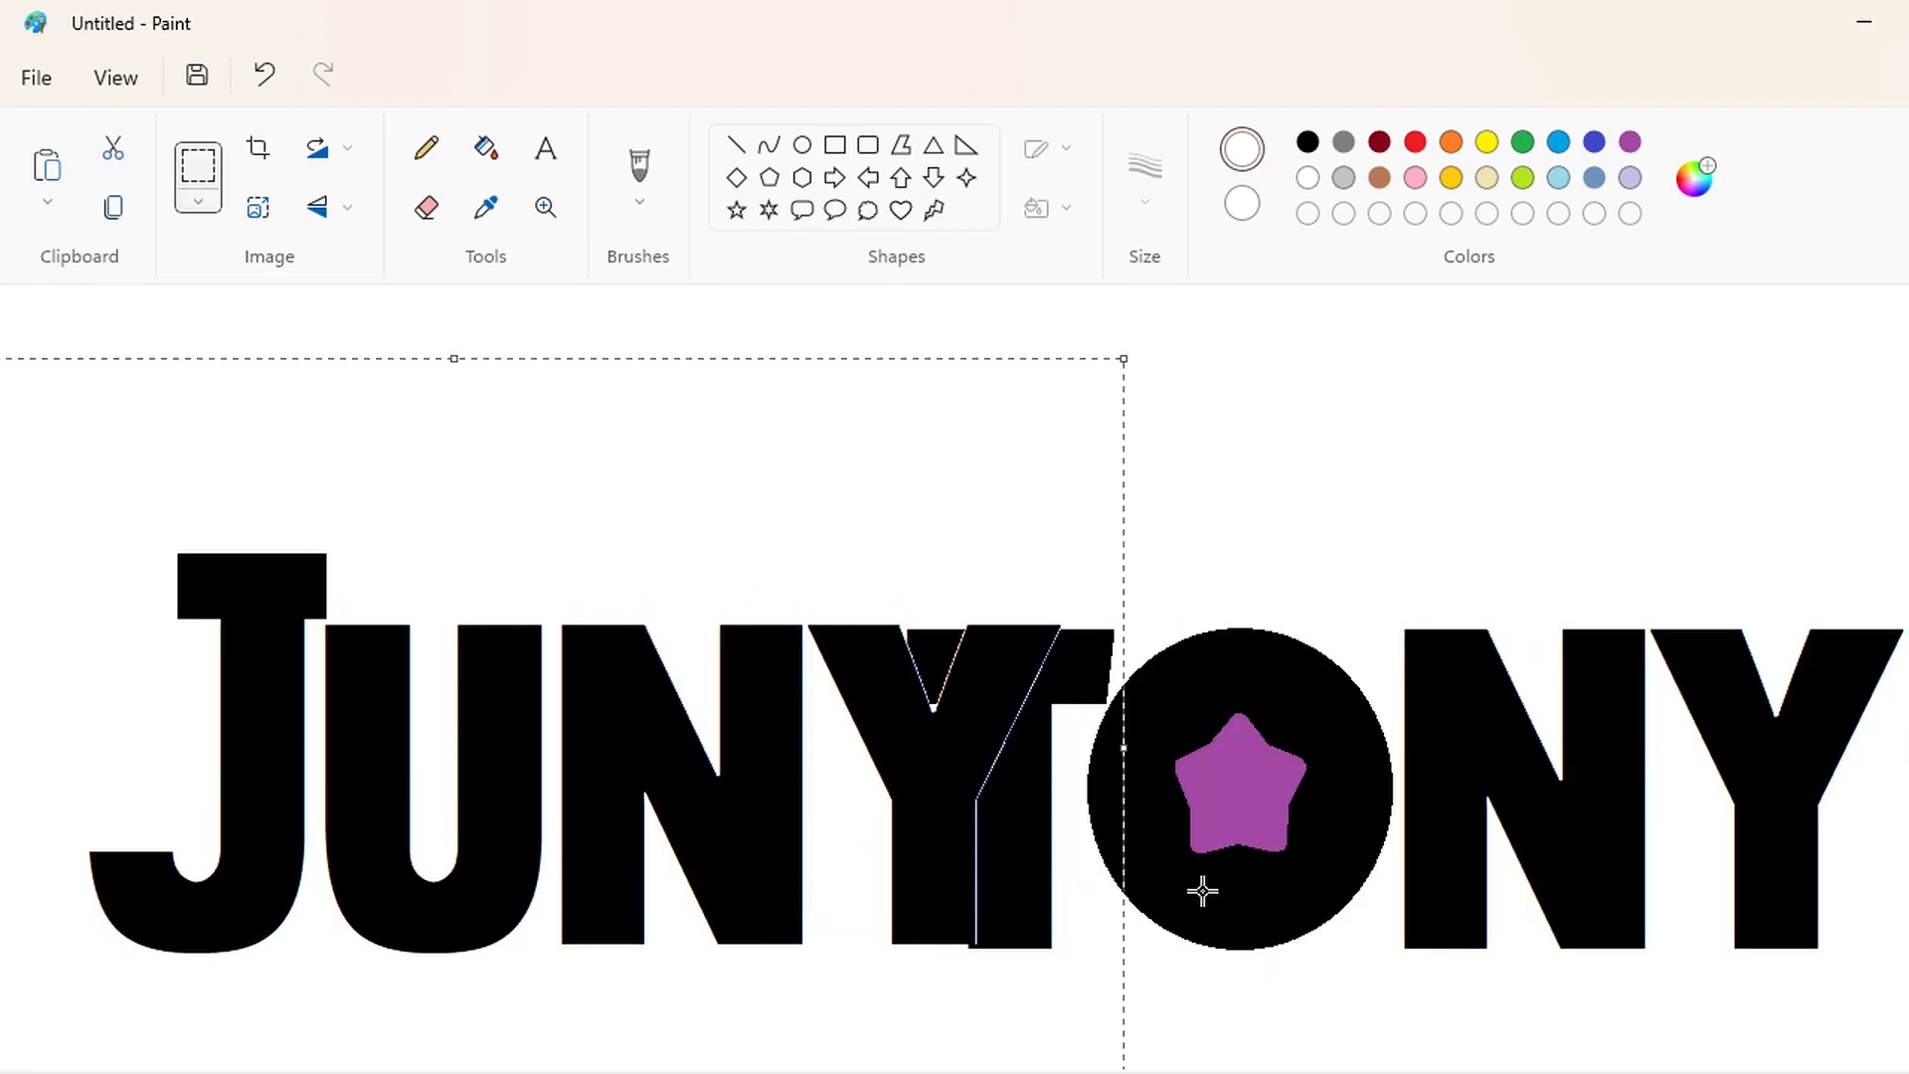
{"action": "key", "text": "Left"}
{"action": "key", "text": "Left"}
{"action": "key", "text": "Left"}
{"action": "key", "text": "Left"}
{"action": "key", "text": "Left"}
{"action": "key", "text": "Left"}
{"action": "key", "text": "Left"}
{"action": "key", "text": "Left"}
{"action": "key", "text": "Left"}
{"action": "key", "text": "Left"}
{"action": "key", "text": "Left"}
{"action": "key", "text": "Left"}
{"action": "key", "text": "Left"}
{"action": "key", "text": "Left"}
{"action": "key", "text": "Left"}
{"action": "key", "text": "Left"}
{"action": "key", "text": "Left"}
{"action": "key", "text": "Left"}
{"action": "key", "text": "Left"}
{"action": "key", "text": "Left"}
{"action": "key", "text": "Left"}
{"action": "key", "text": "Left"}
{"action": "key", "text": "Left"}
{"action": "key", "text": "Left"}
{"action": "key", "text": "Left"}
{"action": "key", "text": "Left"}
{"action": "key", "text": "Left"}
{"action": "key", "text": "Left"}
{"action": "key", "text": "Left"}
{"action": "key", "text": "Left"}
{"action": "key", "text": "Left"}
{"action": "key", "text": "Left"}
{"action": "key", "text": "Left"}
{"action": "key", "text": "Left"}
{"action": "key", "text": "Left"}
{"action": "key", "text": "Left"}
{"action": "key", "text": "Left"}
{"action": "key", "text": "Left"}
{"action": "key", "text": "Left"}
{"action": "key", "text": "Left"}
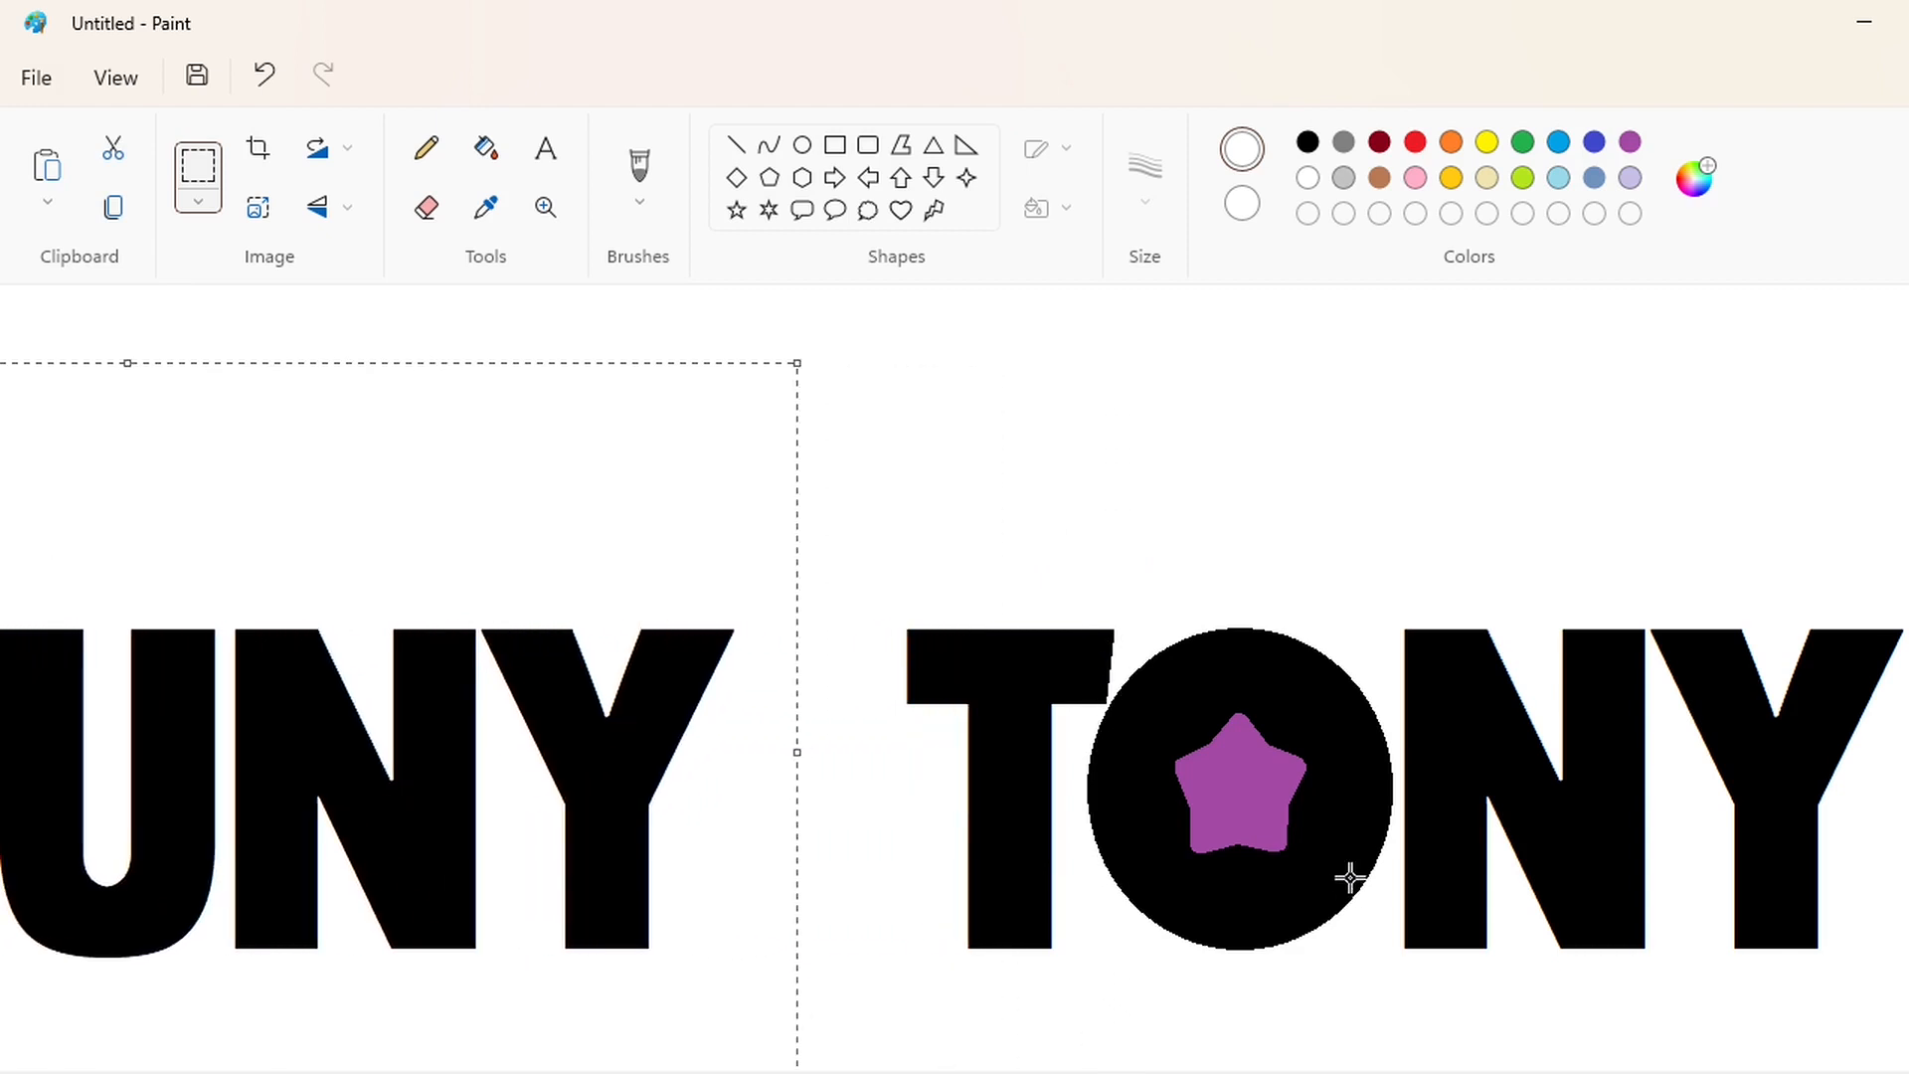
Copy the J of JUNY and paste the copy onto the empty canvas below the word.
{"action": "left_click_drag", "start_coordinate": [920, 1073], "coordinate": [646, 1072]}
{"action": "scroll", "coordinate": [71, 383], "scroll_direction": "left", "scroll_amount": 3}
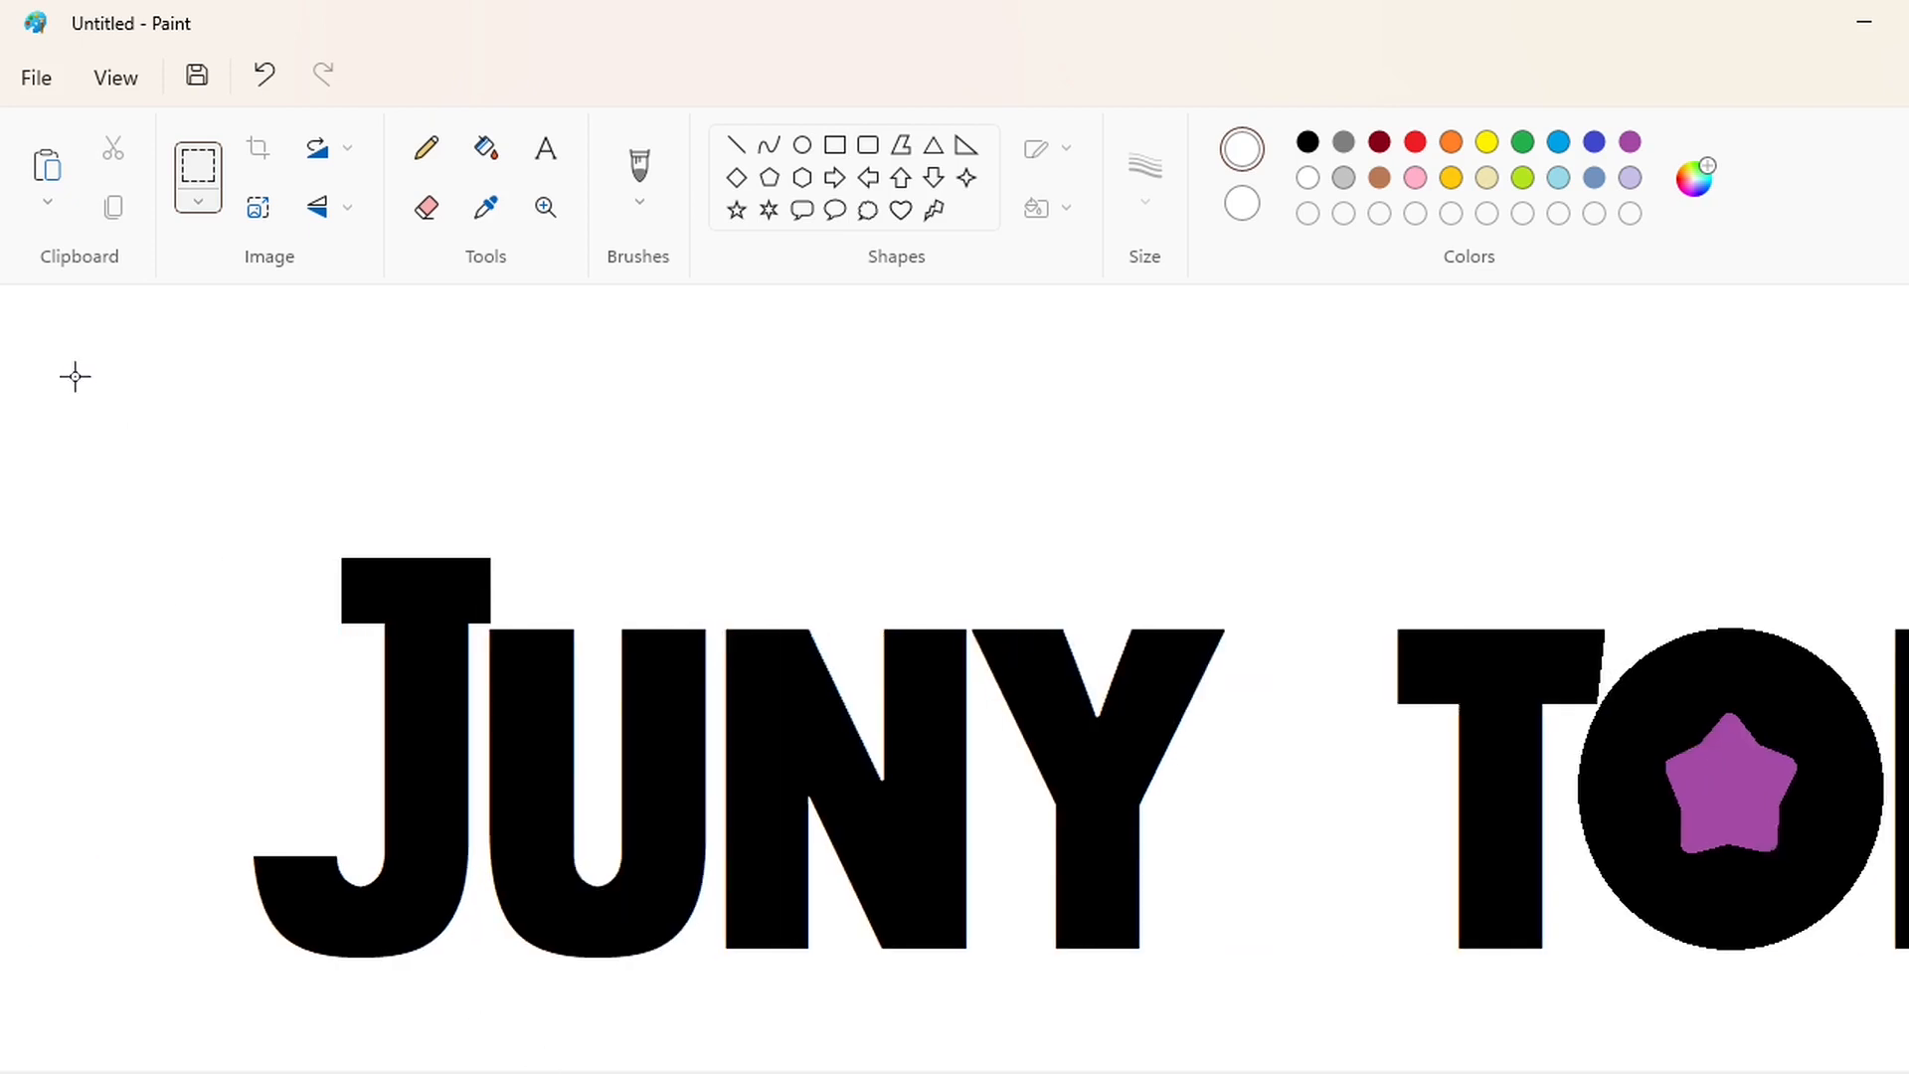
{"action": "left_click_drag", "start_coordinate": [74, 372], "coordinate": [569, 1002]}
{"action": "key", "text": "ctrl+c"}
{"action": "scroll", "coordinate": [686, 895], "scroll_direction": "down", "scroll_amount": 5}
{"action": "key", "text": "ctrl+v"}
{"action": "left_click_drag", "start_coordinate": [292, 589], "coordinate": [235, 724]}
{"action": "left_click", "coordinate": [835, 735]}
{"action": "scroll", "coordinate": [1024, 895], "scroll_direction": "up", "scroll_amount": 4}
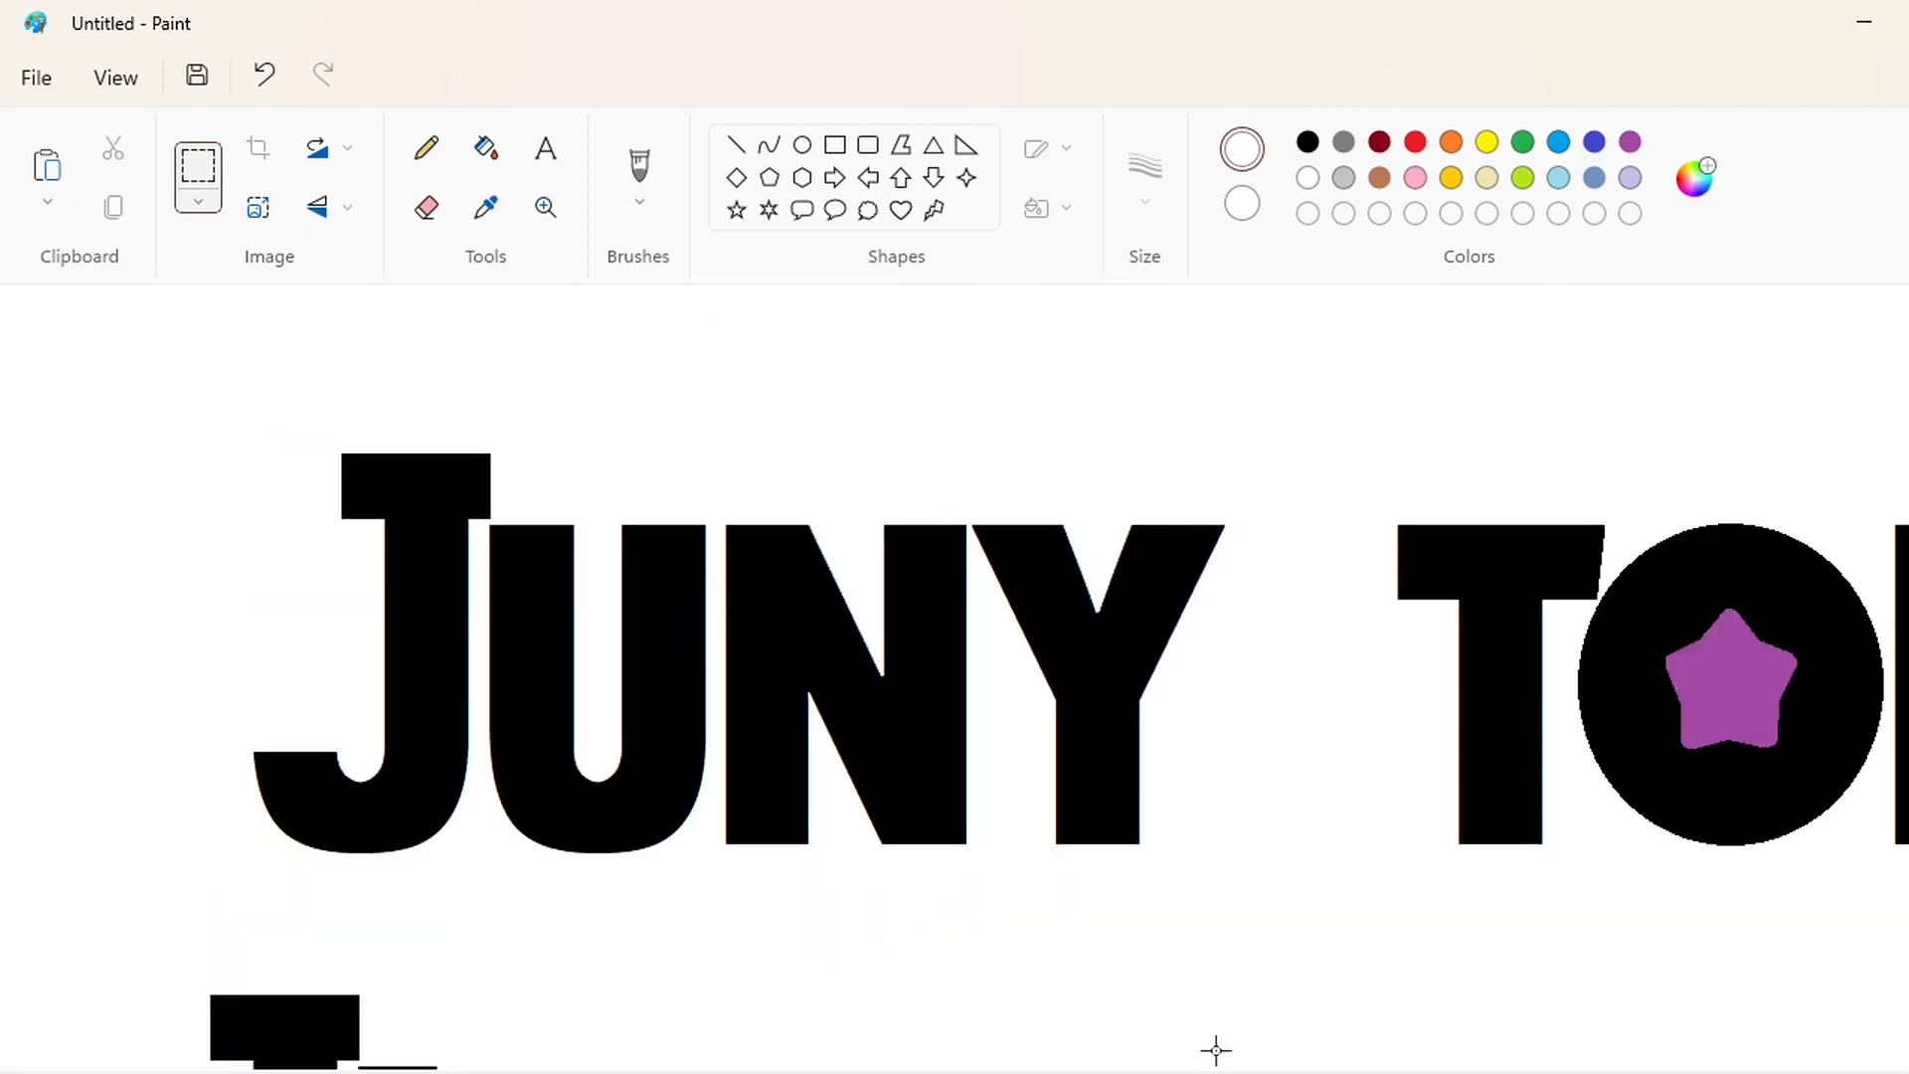
Fill the original J with white and cover its leftover outline with a white rectangle.
{"action": "scroll", "coordinate": [1214, 1049], "scroll_direction": "right", "scroll_amount": 3}
{"action": "left_click", "coordinate": [485, 148]}
{"action": "left_click", "coordinate": [222, 505]}
{"action": "left_click", "coordinate": [835, 146]}
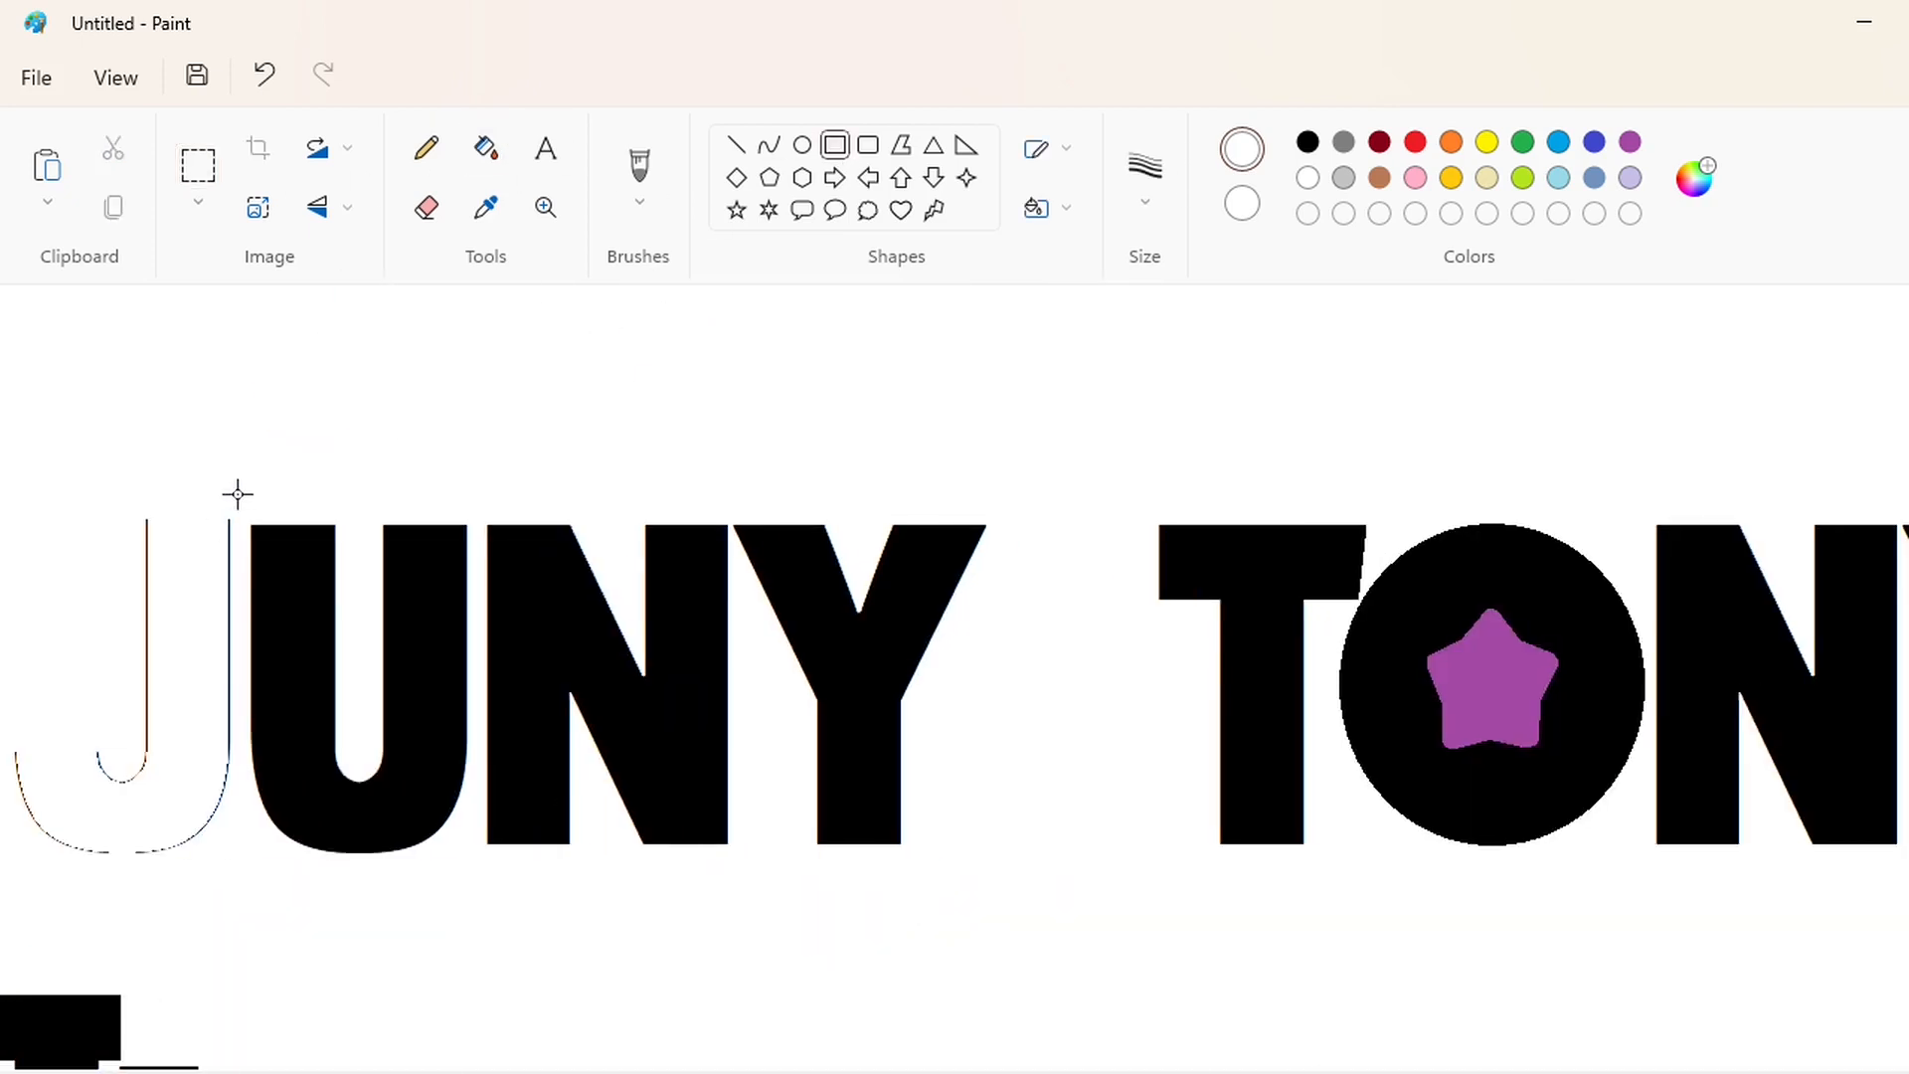
{"action": "left_click_drag", "start_coordinate": [238, 495], "coordinate": [6, 895]}
{"action": "left_click", "coordinate": [457, 1026]}
Draw an unfilled purple rectangle around UNY TONY and lower its upper edge closer to the letters.
{"action": "left_click_drag", "start_coordinate": [557, 1072], "coordinate": [735, 1072]}
{"action": "left_click", "coordinate": [1631, 144]}
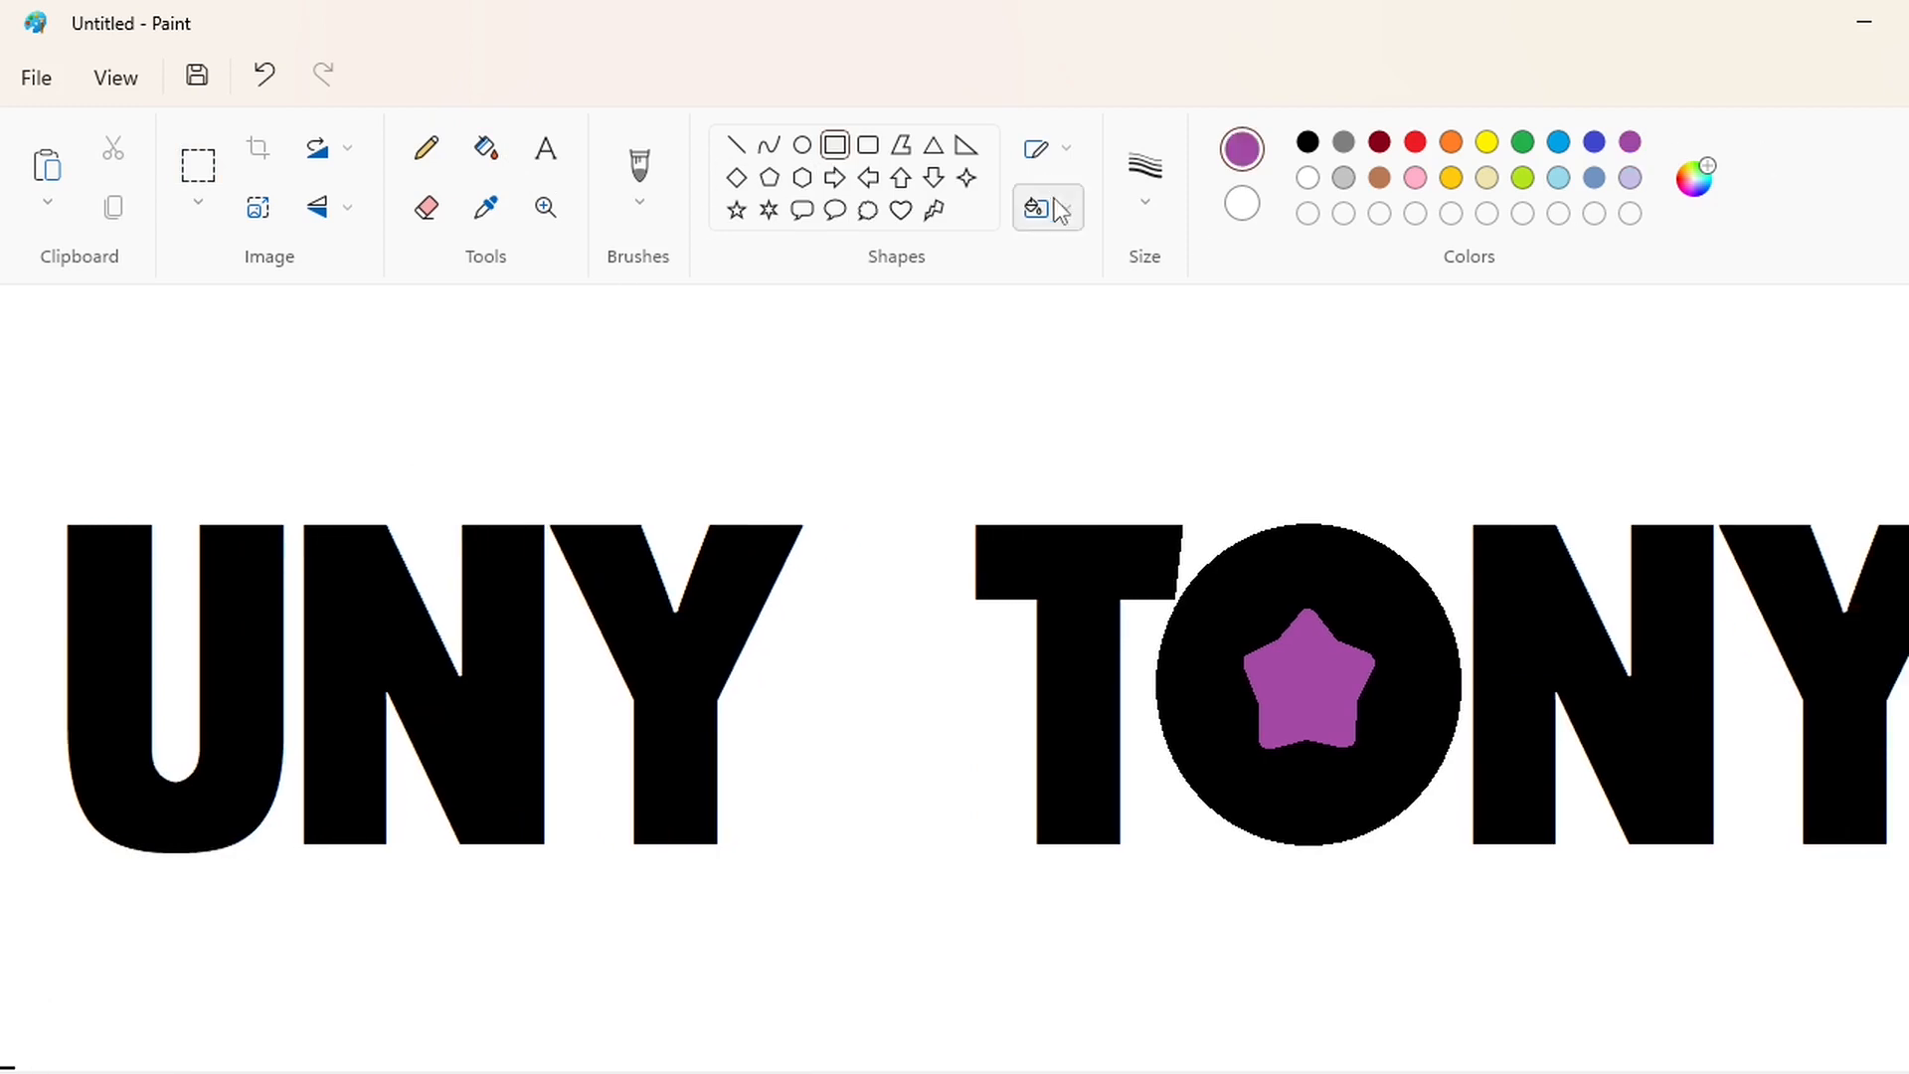
{"action": "left_click", "coordinate": [1056, 207]}
{"action": "left_click", "coordinate": [1015, 286]}
{"action": "left_click_drag", "start_coordinate": [12, 464], "coordinate": [1904, 886]}
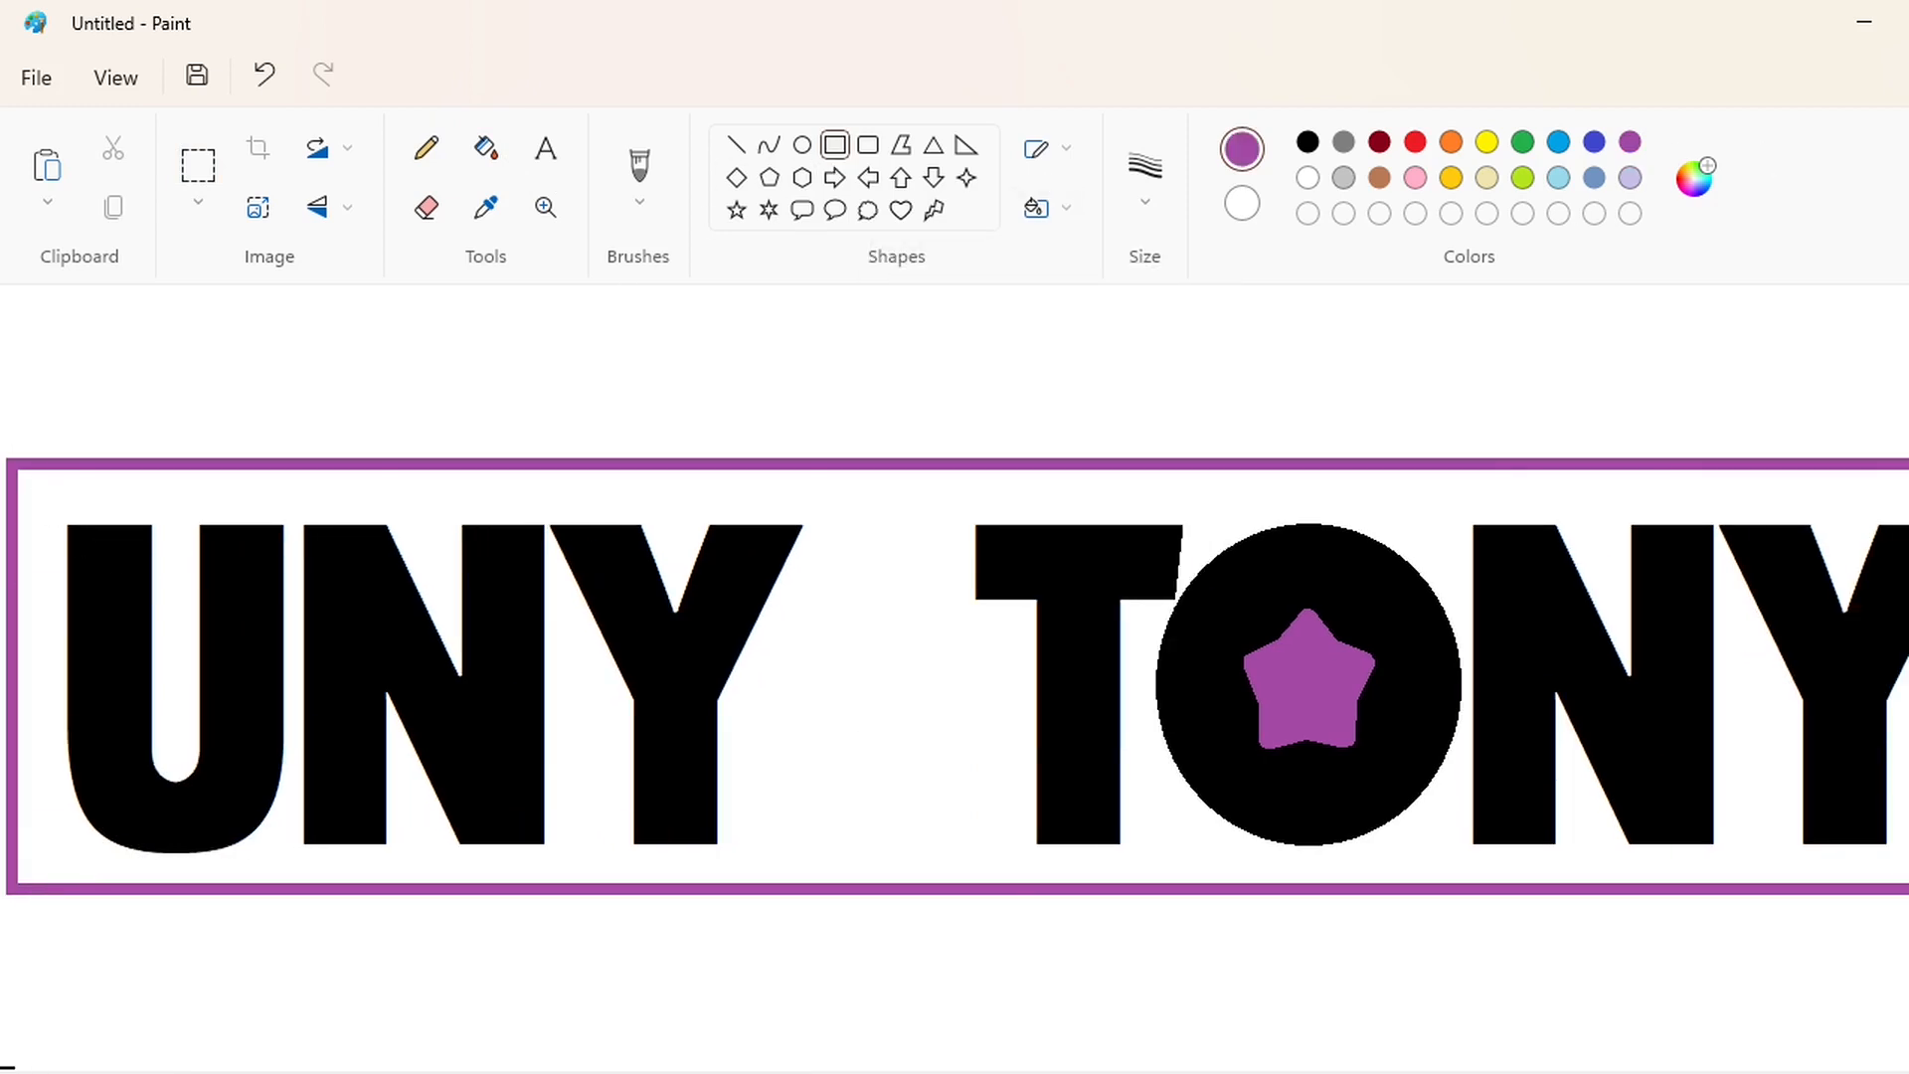
{"action": "left_click_drag", "start_coordinate": [1014, 461], "coordinate": [1020, 487]}
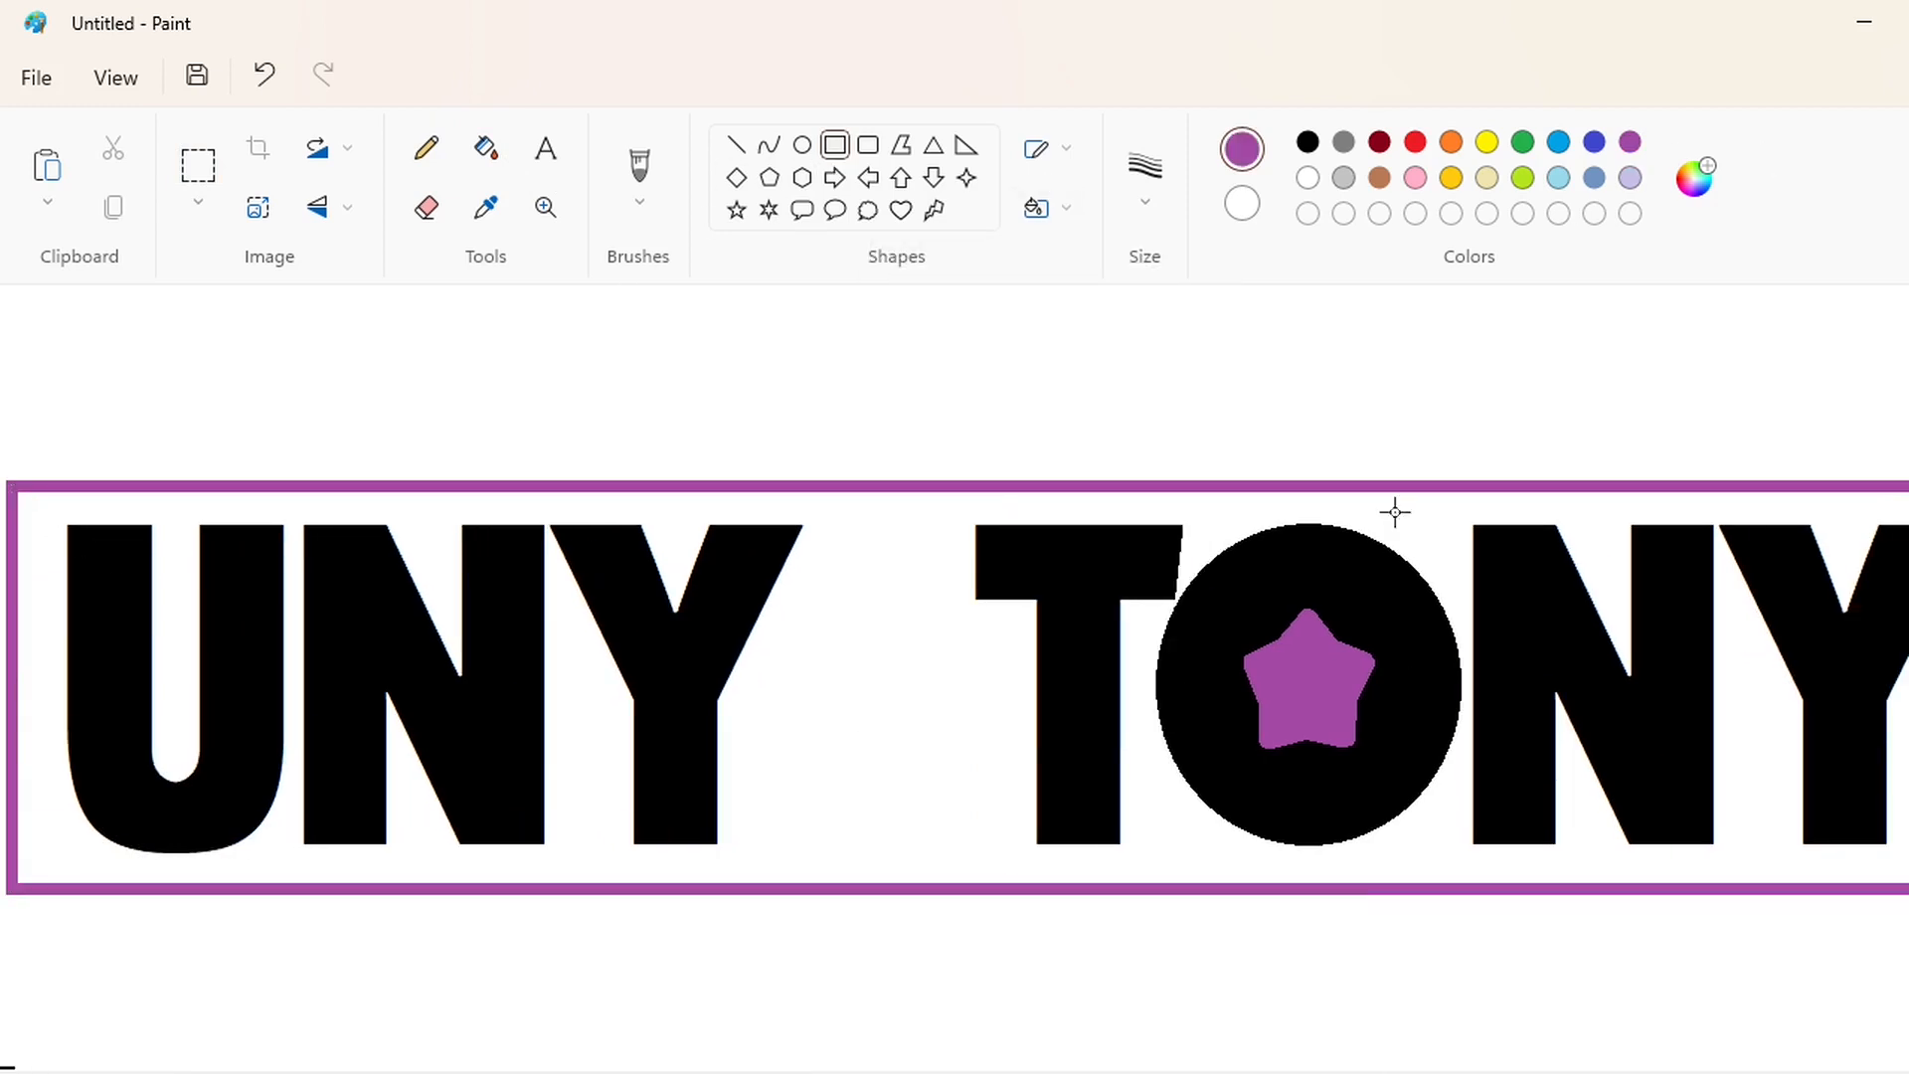
Set up the Curve tool with the indigo colour and a 5px line thickness.
{"action": "left_click", "coordinate": [1594, 142]}
{"action": "scroll", "coordinate": [1457, 1035], "scroll_direction": "up", "scroll_amount": 3}
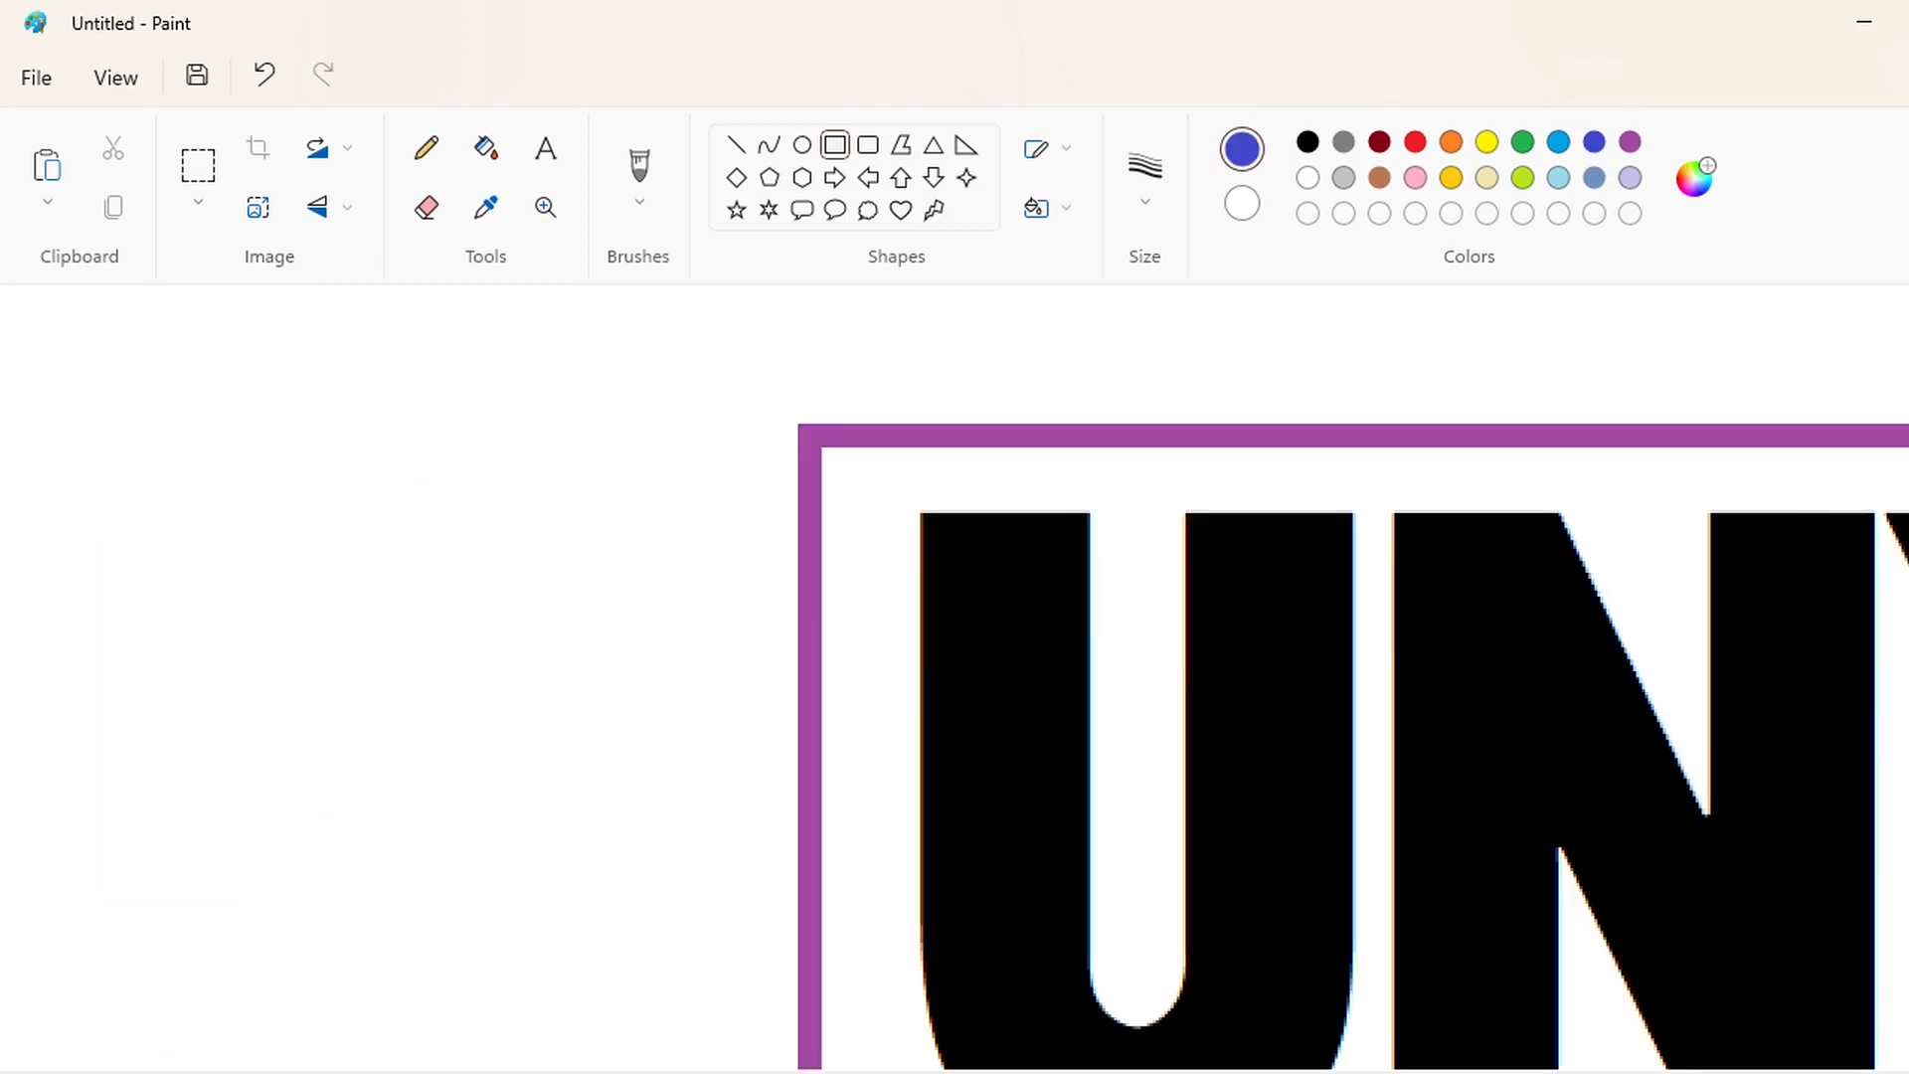
{"action": "left_click_drag", "start_coordinate": [862, 1071], "coordinate": [910, 1055]}
{"action": "left_click", "coordinate": [771, 145]}
{"action": "left_click", "coordinate": [1146, 167]}
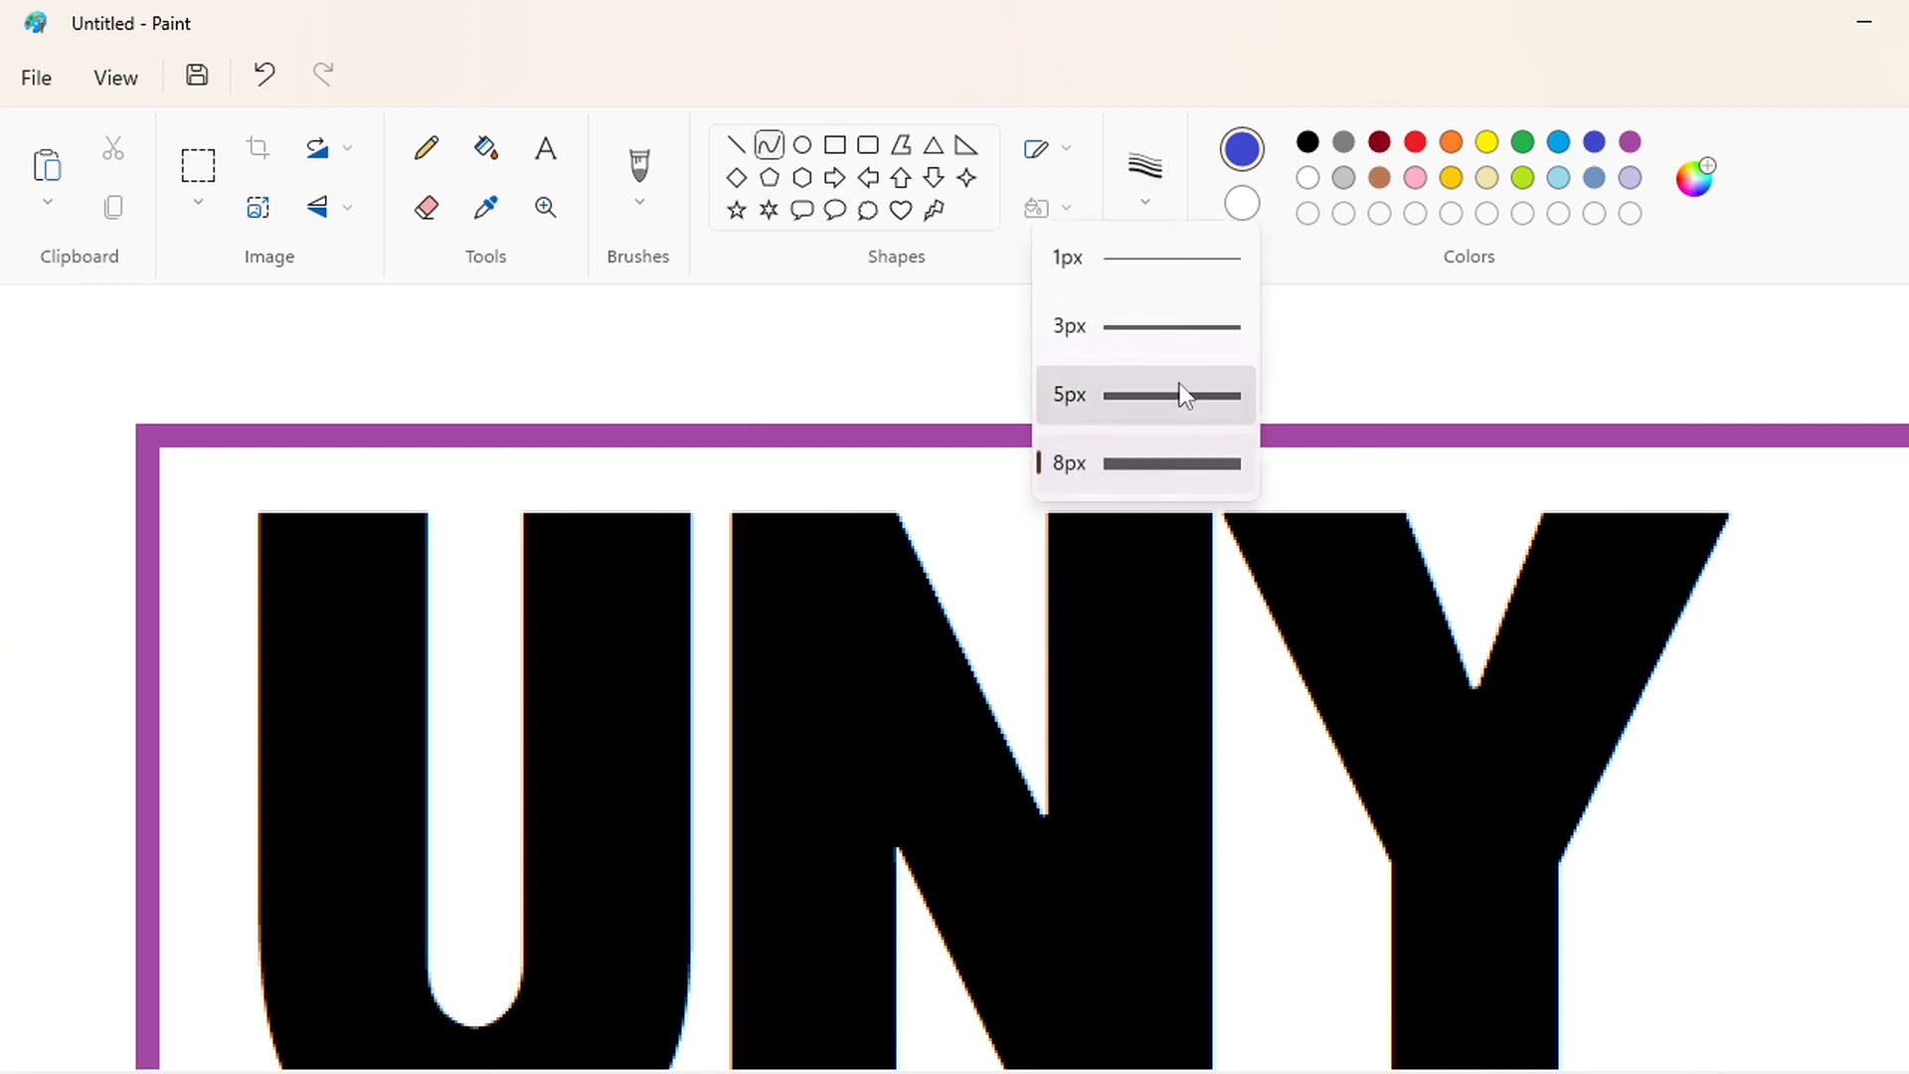
{"action": "left_click", "coordinate": [1184, 391]}
{"action": "scroll", "coordinate": [256, 857], "scroll_direction": "down", "scroll_amount": 4}
{"action": "scroll", "coordinate": [183, 869], "scroll_direction": "up", "scroll_amount": 2}
{"action": "left_click_drag", "start_coordinate": [192, 877], "coordinate": [192, 289]}
{"action": "scroll", "coordinate": [193, 298], "scroll_direction": "up", "scroll_amount": 2}
{"action": "left_click", "coordinate": [386, 517]}
{"action": "left_click", "coordinate": [264, 76]}
Draw a vertical indigo line beside the U's left stem and curve its upper end towards the purple frame.
{"action": "left_click", "coordinate": [736, 145]}
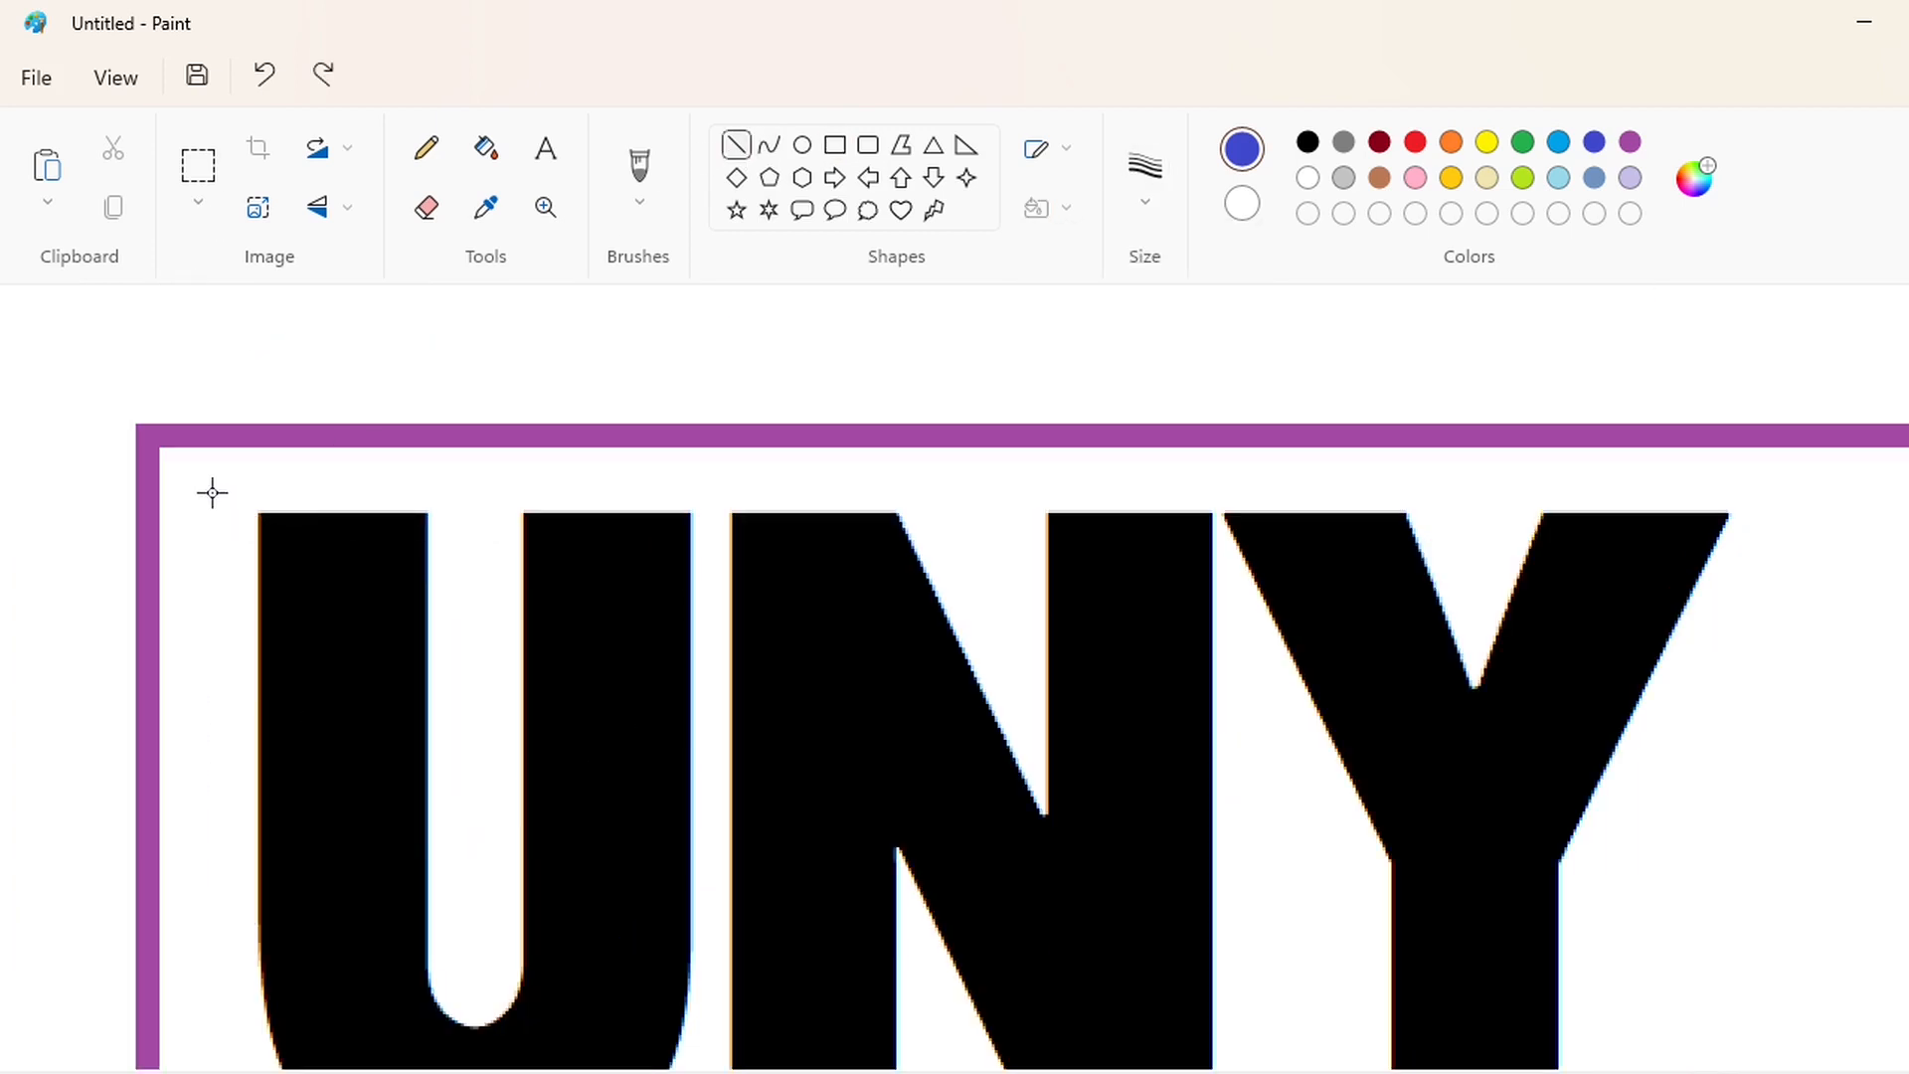
{"action": "left_click_drag", "start_coordinate": [212, 492], "coordinate": [199, 1022]}
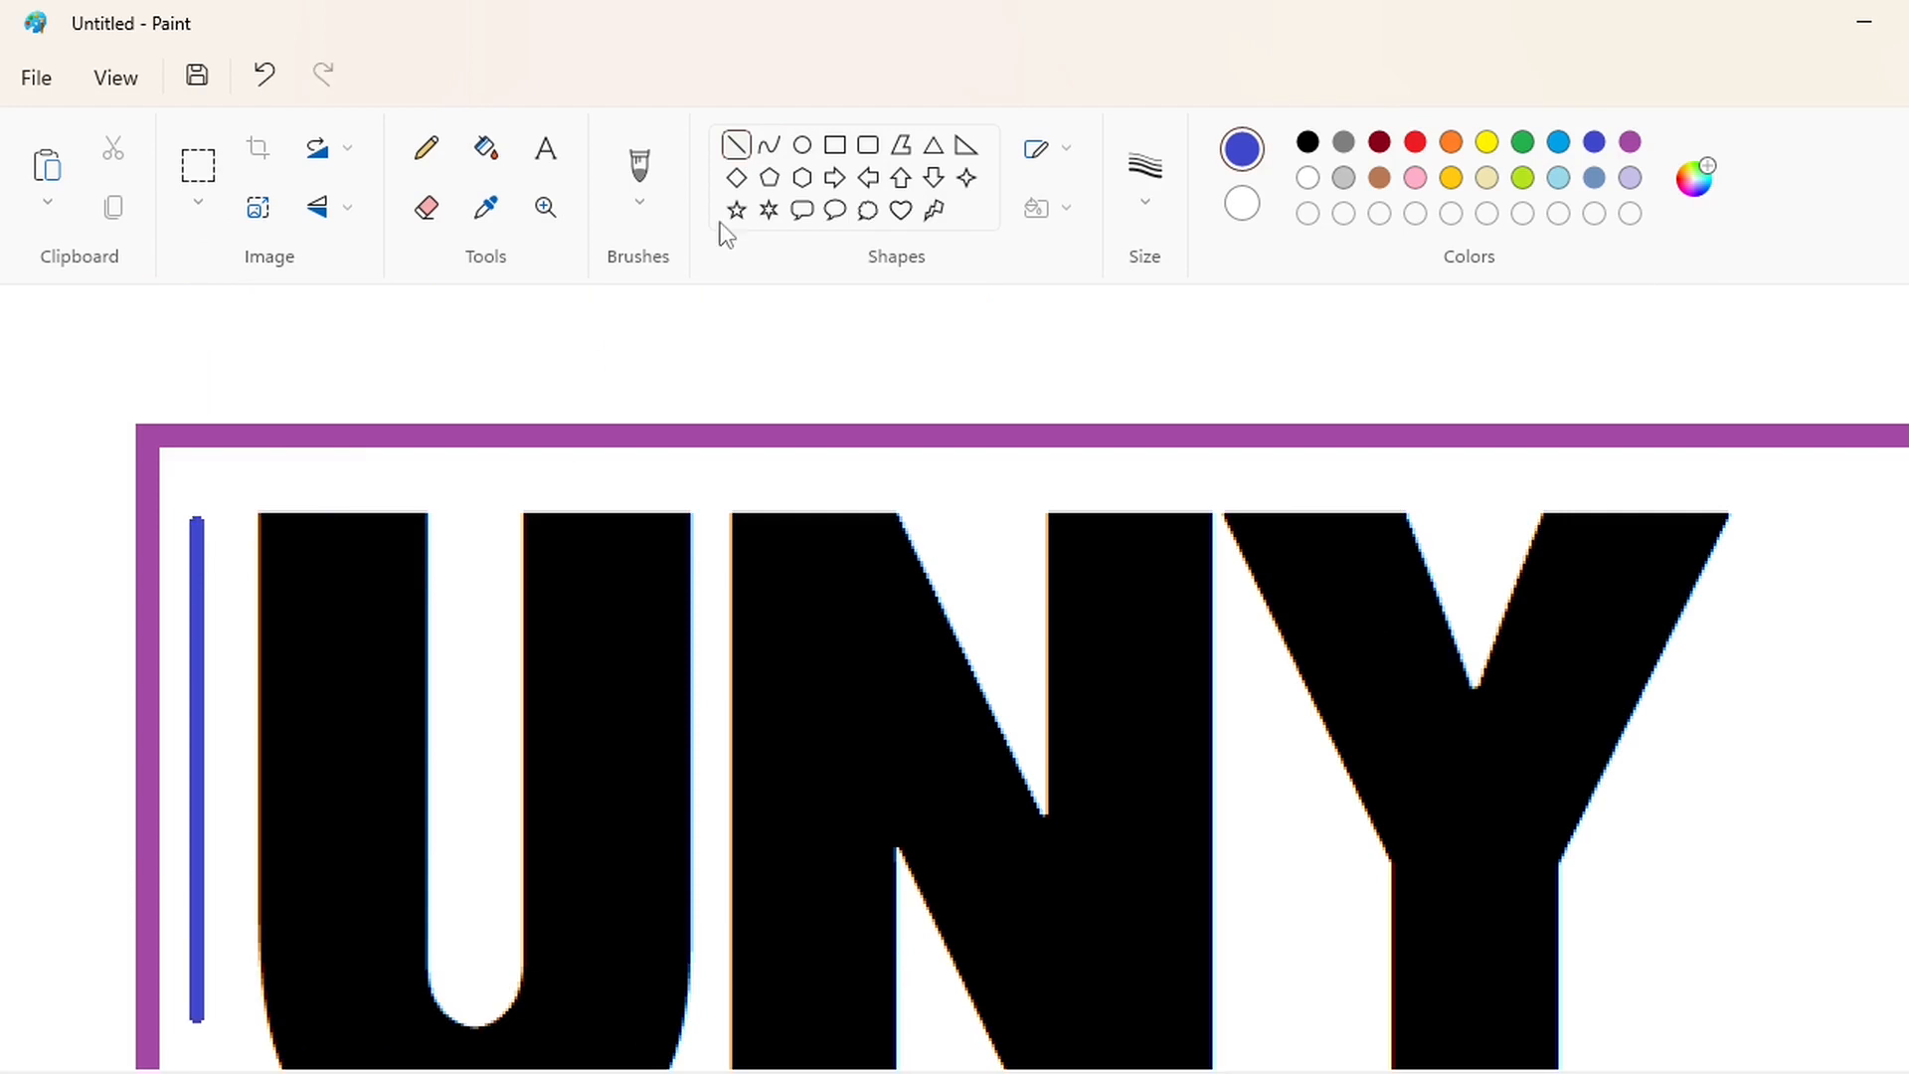
{"action": "left_click", "coordinate": [769, 144]}
{"action": "mouse_move", "coordinate": [197, 520]}
{"action": "left_mouse_down"}
{"action": "mouse_move", "coordinate": [274, 452]}
{"action": "mouse_move", "coordinate": [206, 466]}
{"action": "left_mouse_up"}
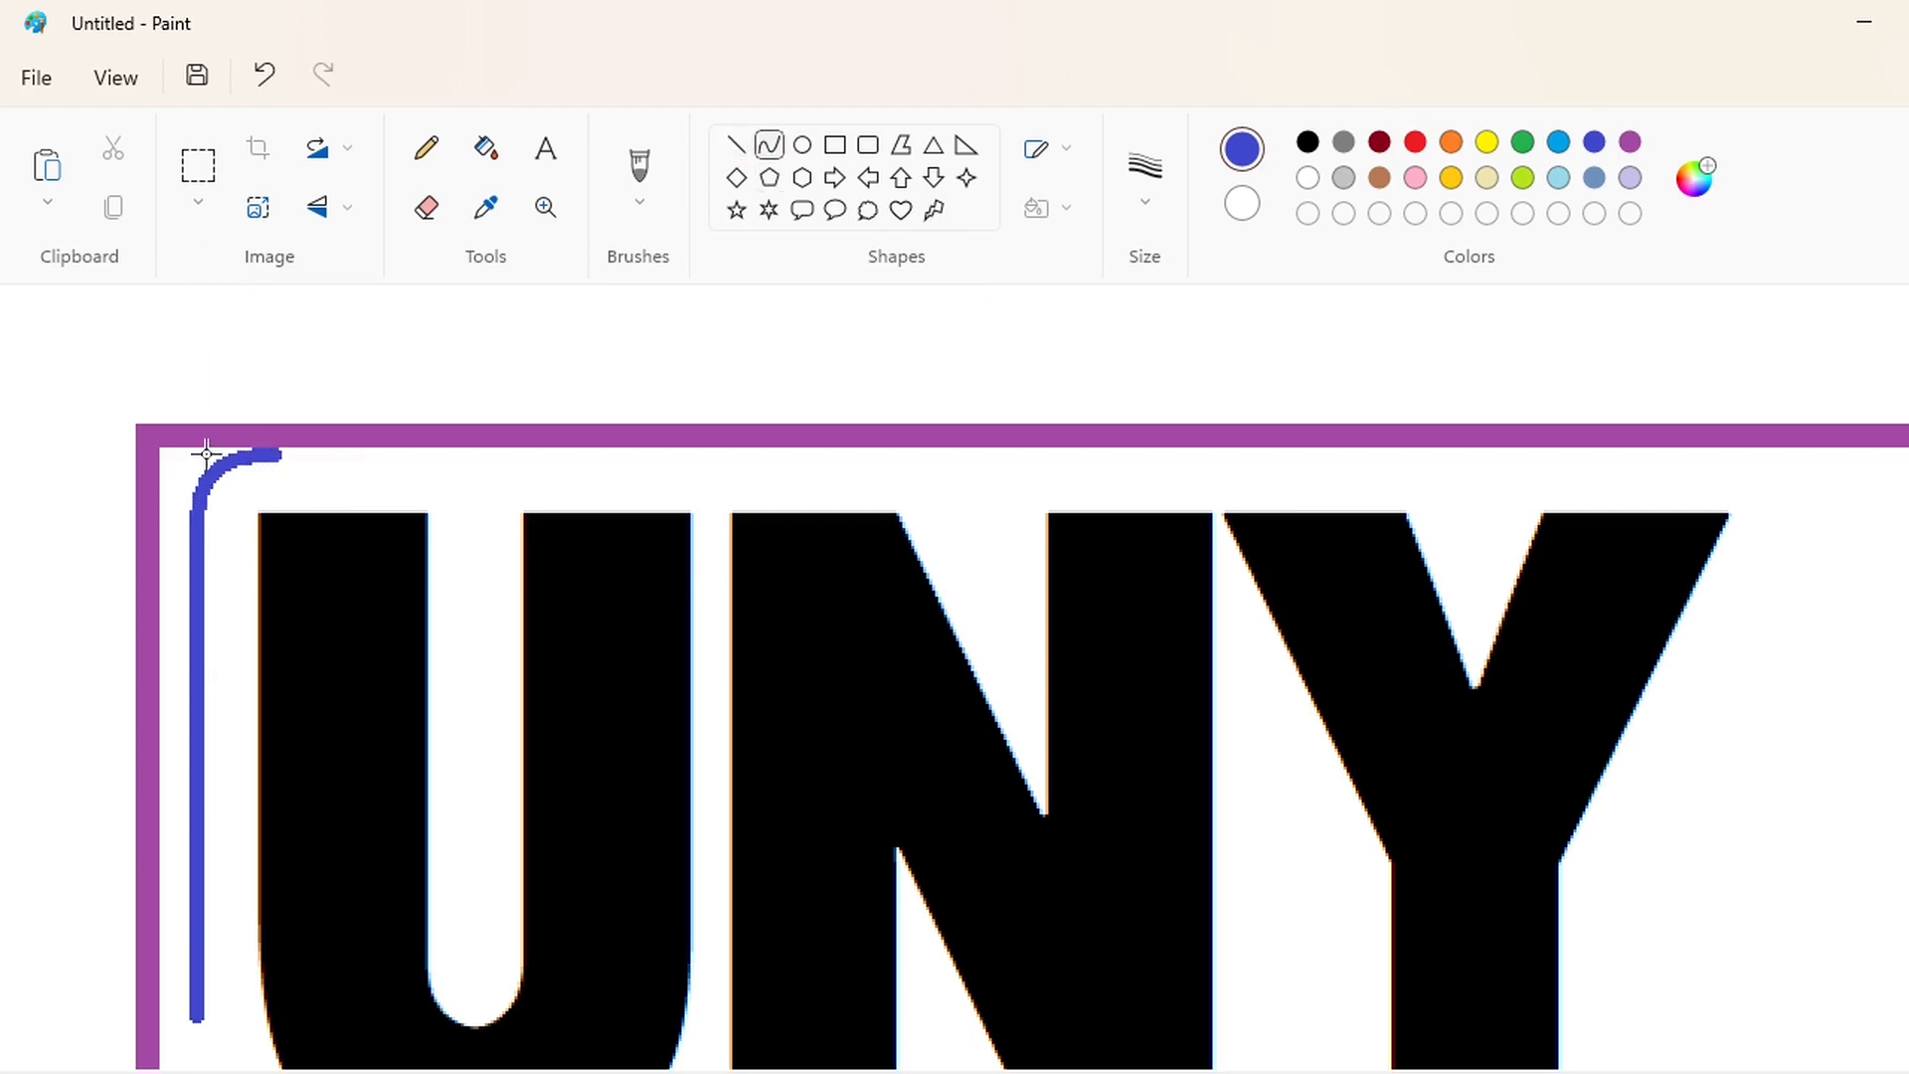
Continue the outline above the U with a curved notch over its opening and a straight line reaching the N.
{"action": "left_click", "coordinate": [736, 145]}
{"action": "left_click_drag", "start_coordinate": [353, 453], "coordinate": [436, 453]}
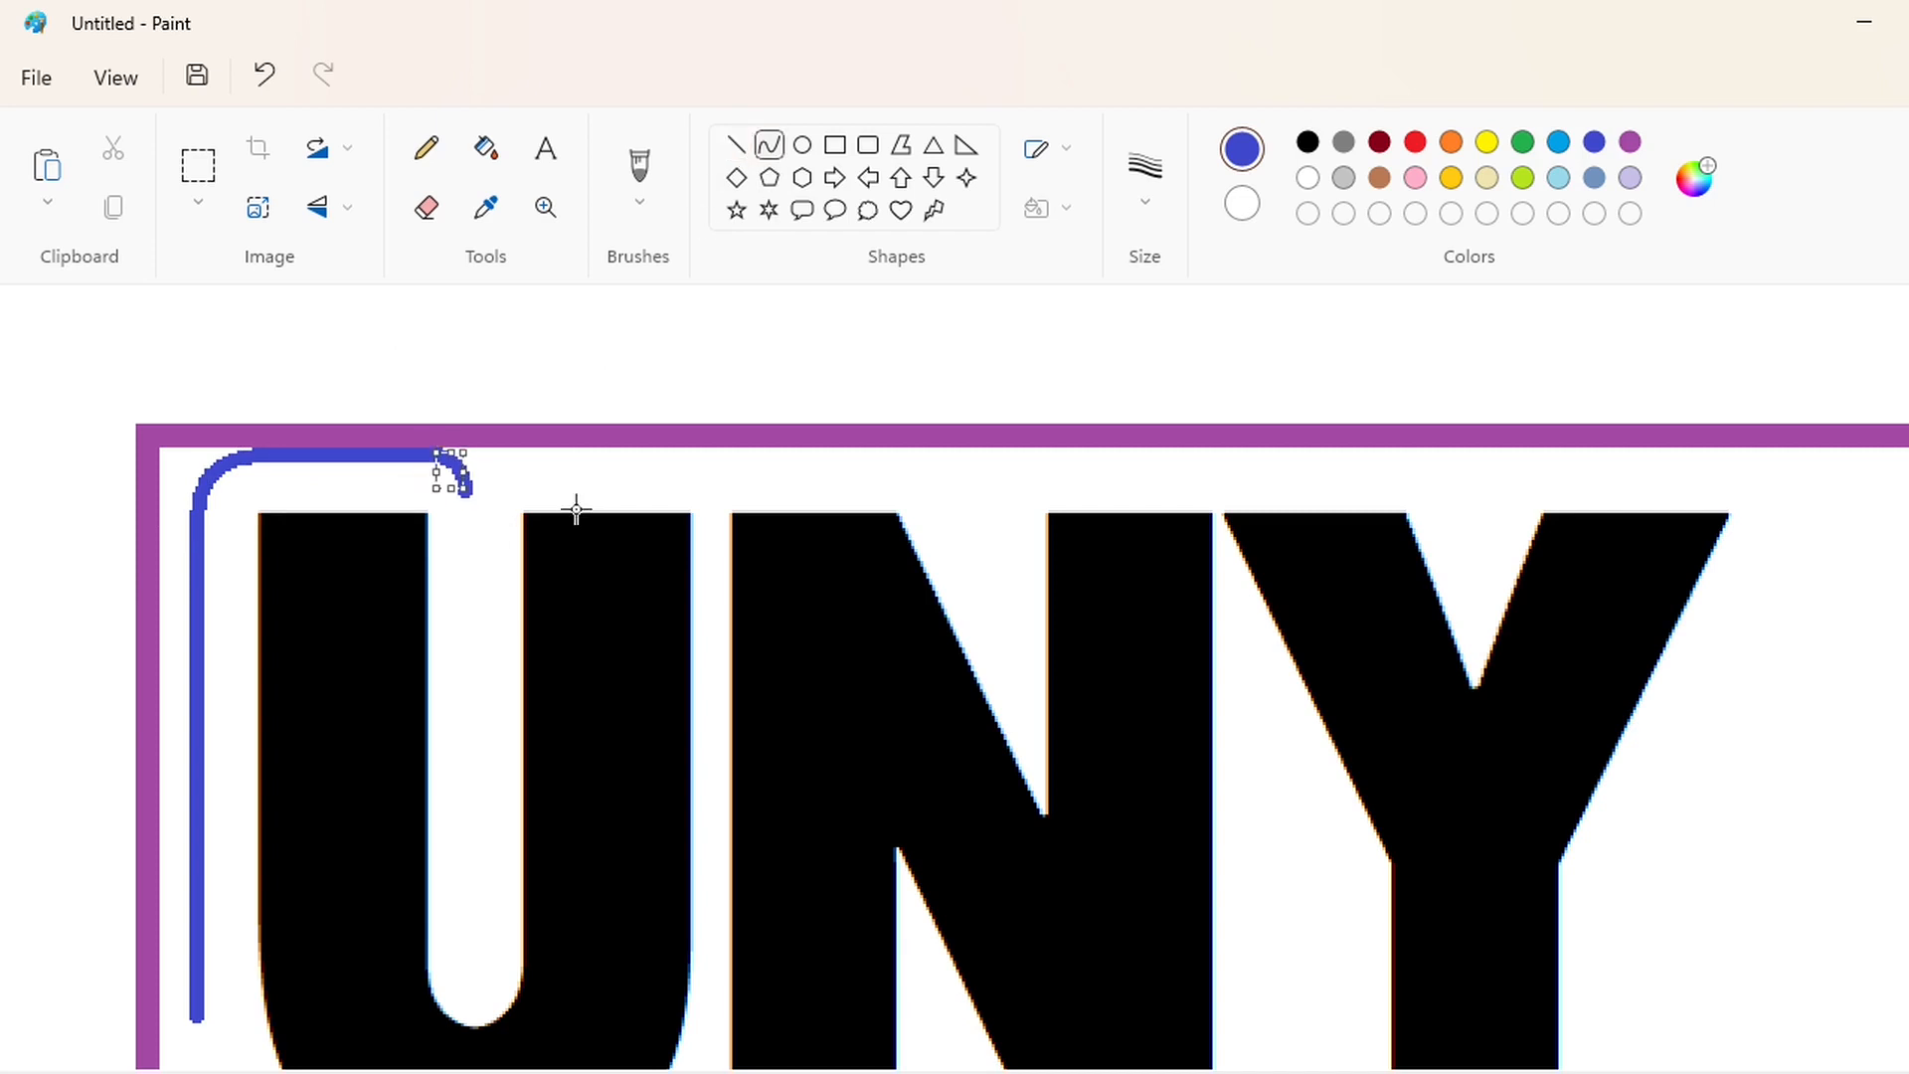
{"action": "key", "text": "ctrl+z"}
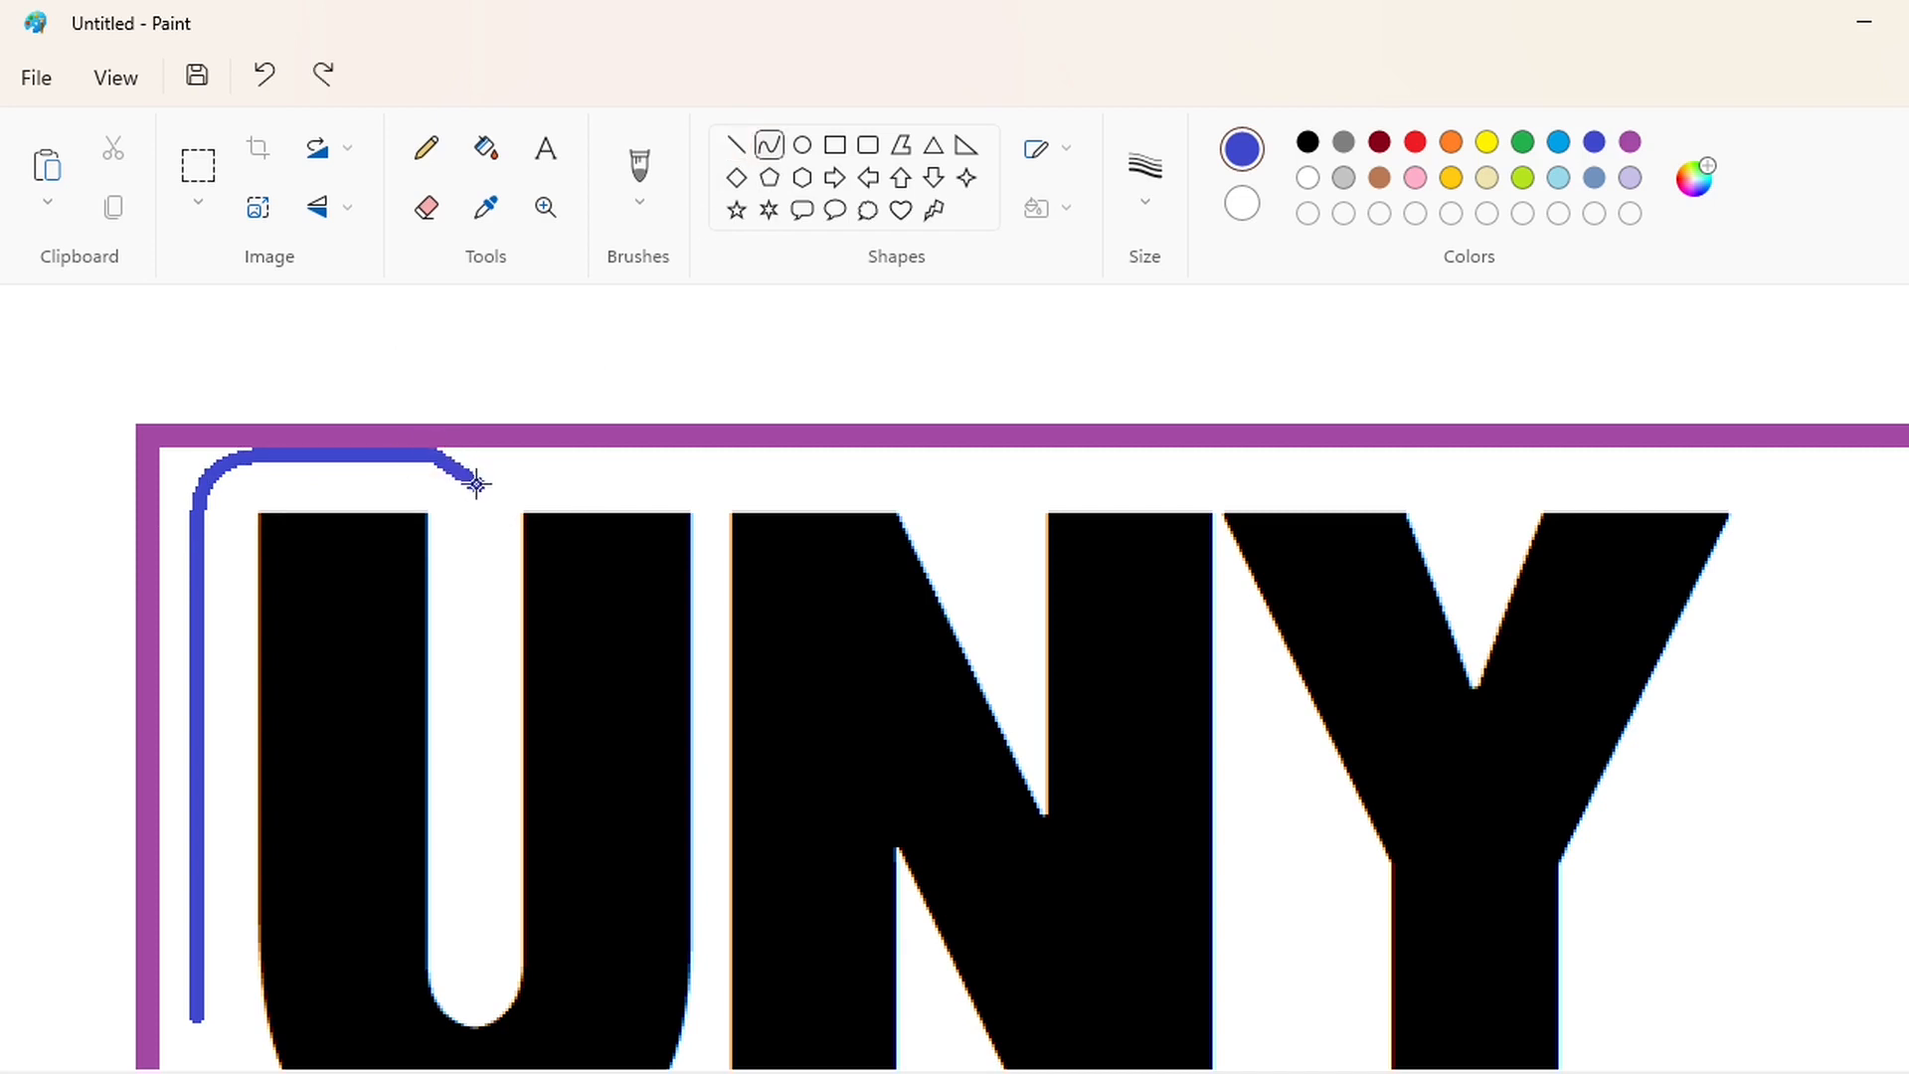
{"action": "mouse_move", "coordinate": [461, 453]}
{"action": "left_mouse_down"}
{"action": "mouse_move", "coordinate": [482, 491]}
{"action": "mouse_move", "coordinate": [867, 458]}
{"action": "left_mouse_up"}
{"action": "left_click", "coordinate": [736, 146]}
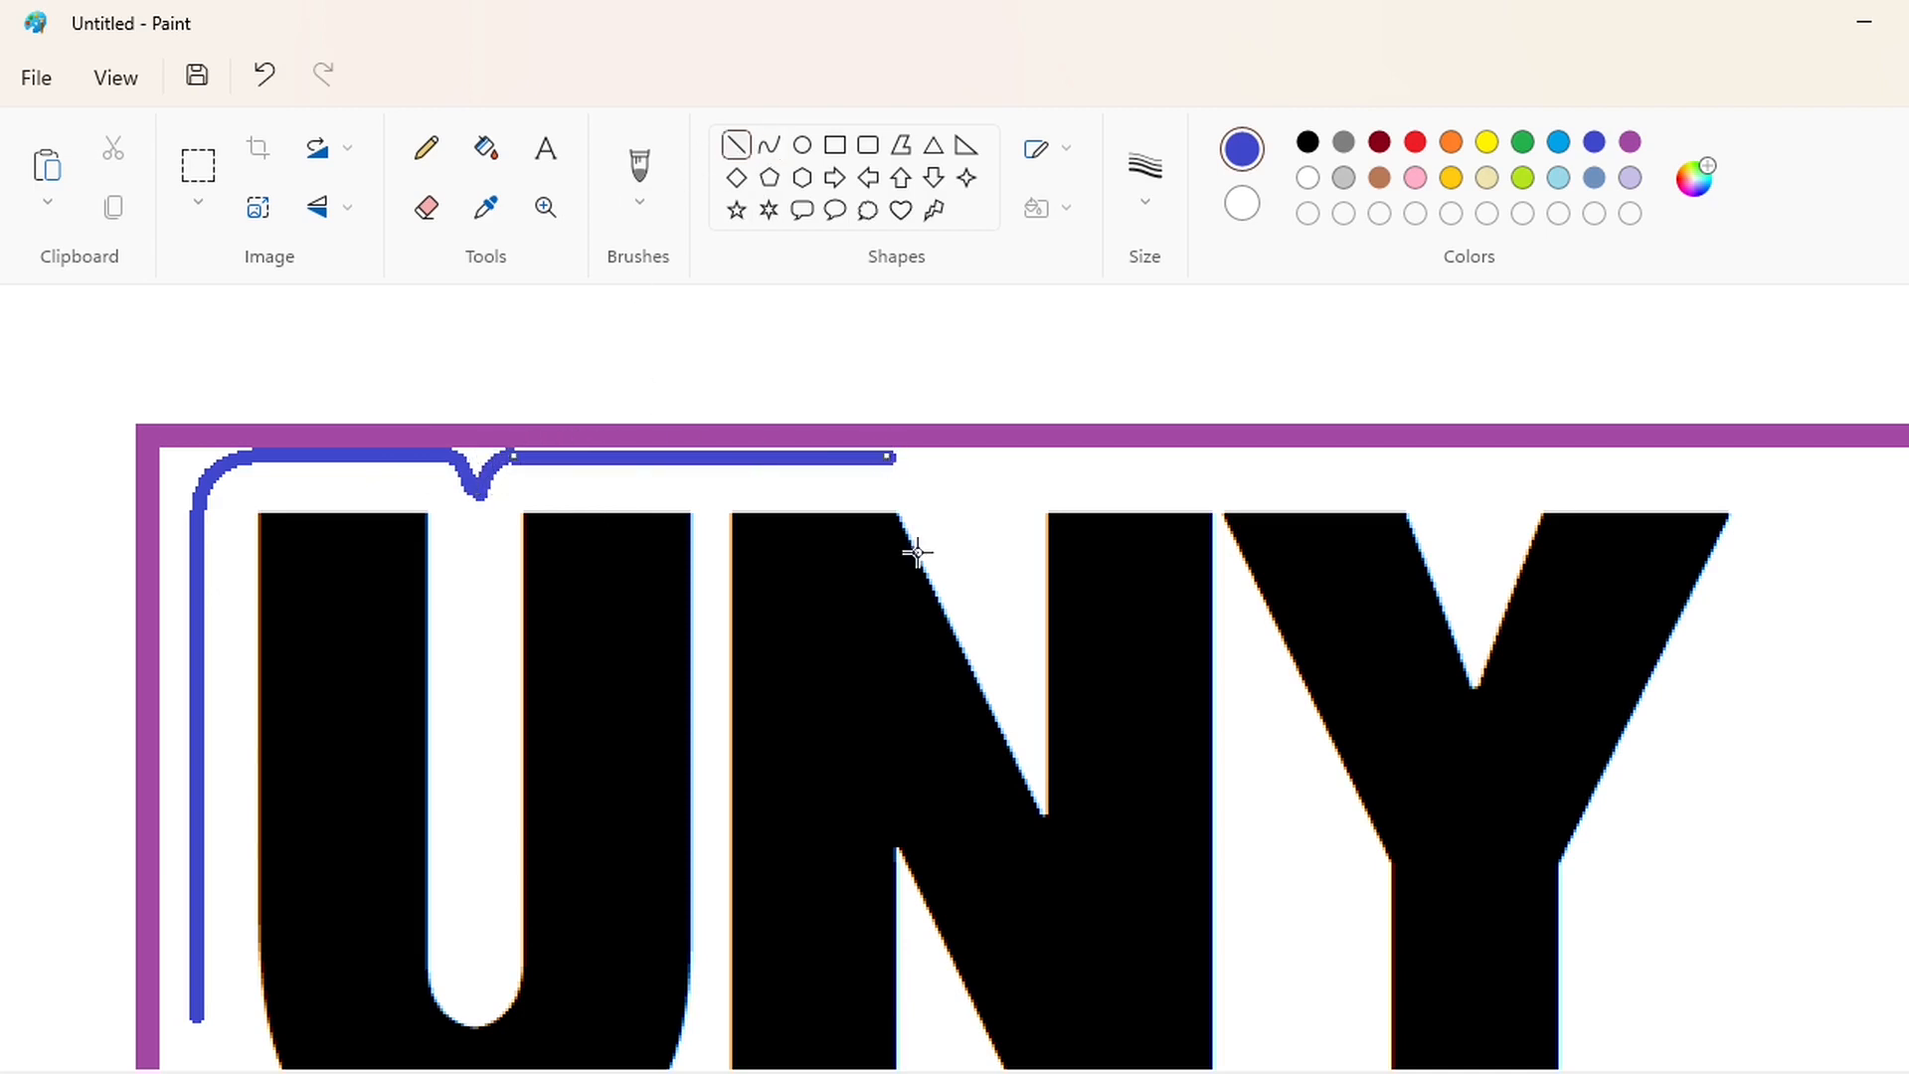
{"action": "key", "text": "Up"}
Add a curved notch above the N's opening and extend the outline straight to the Y of JUNY.
{"action": "left_click", "coordinate": [770, 146]}
{"action": "left_click", "coordinate": [909, 455]}
{"action": "left_click", "coordinate": [736, 145]}
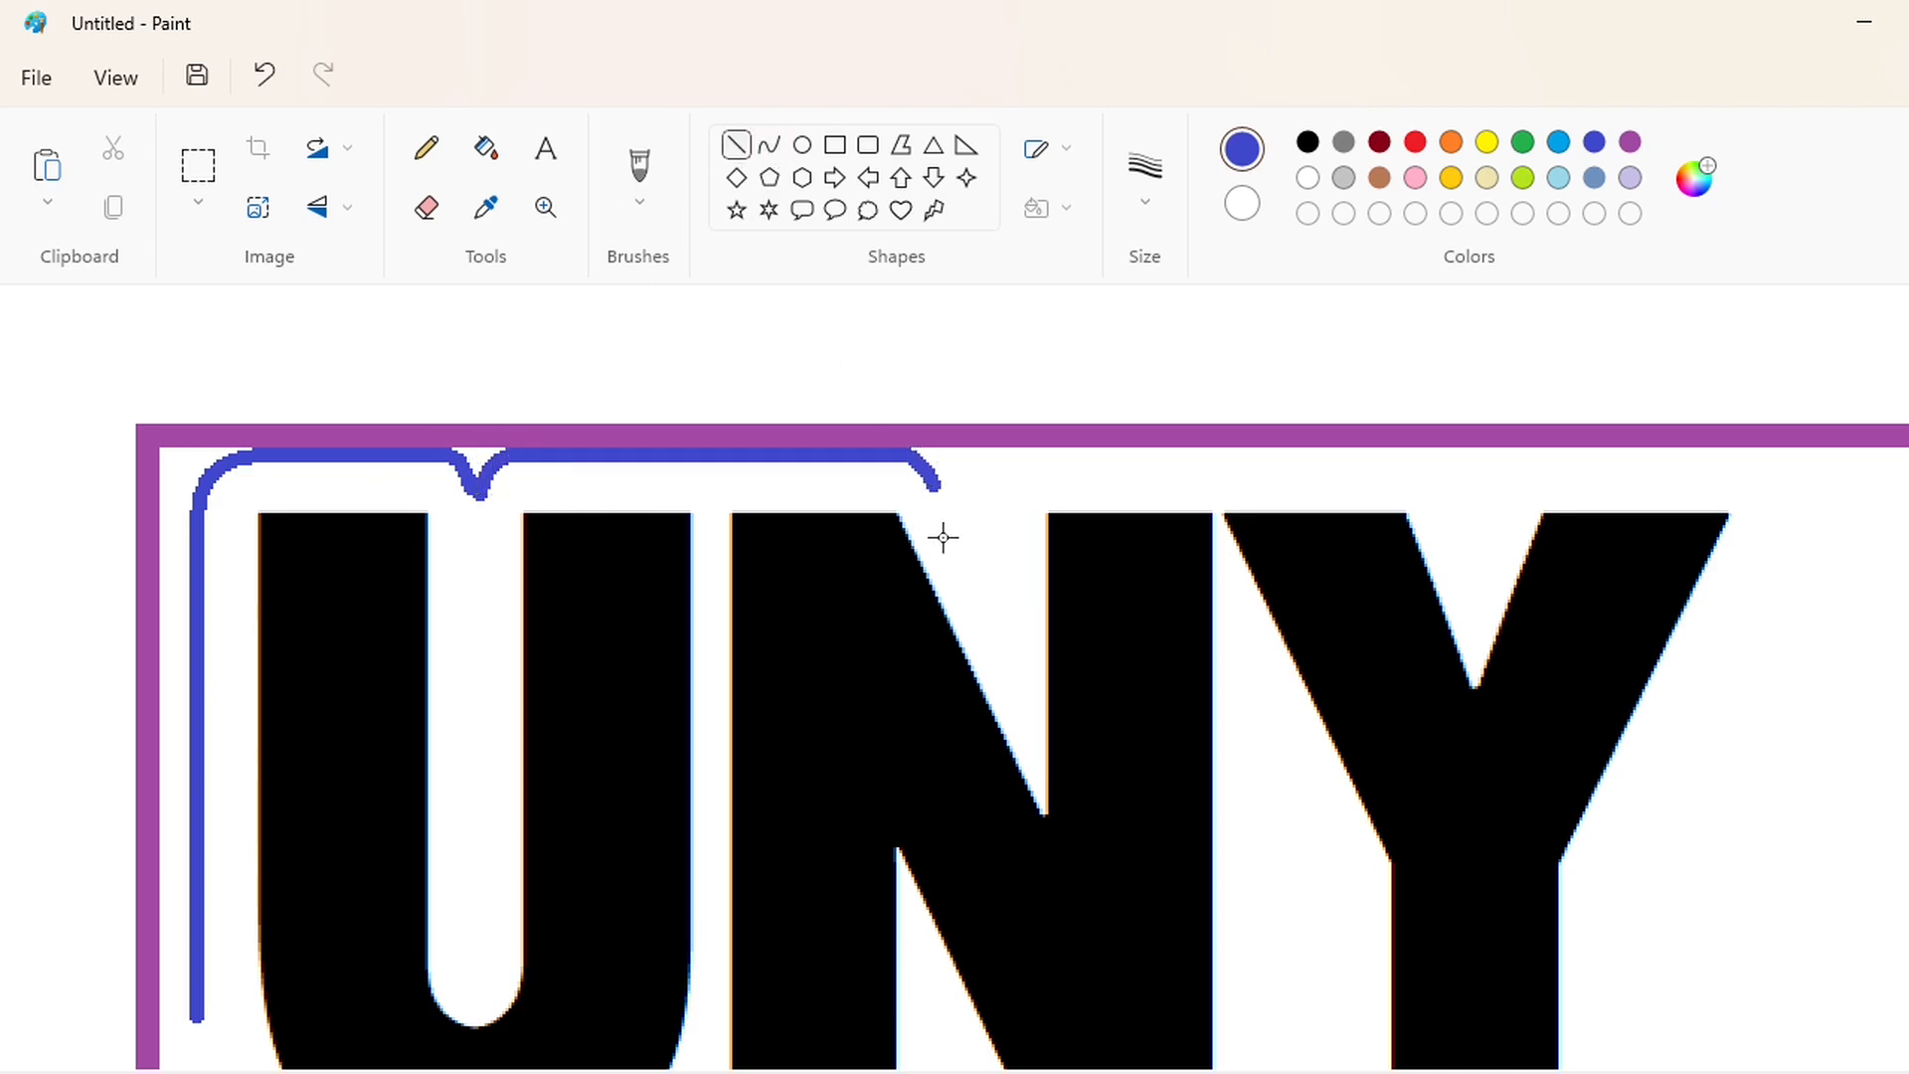
{"action": "key", "text": "ctrl+z"}
{"action": "left_click_drag", "start_coordinate": [943, 467], "coordinate": [946, 453]}
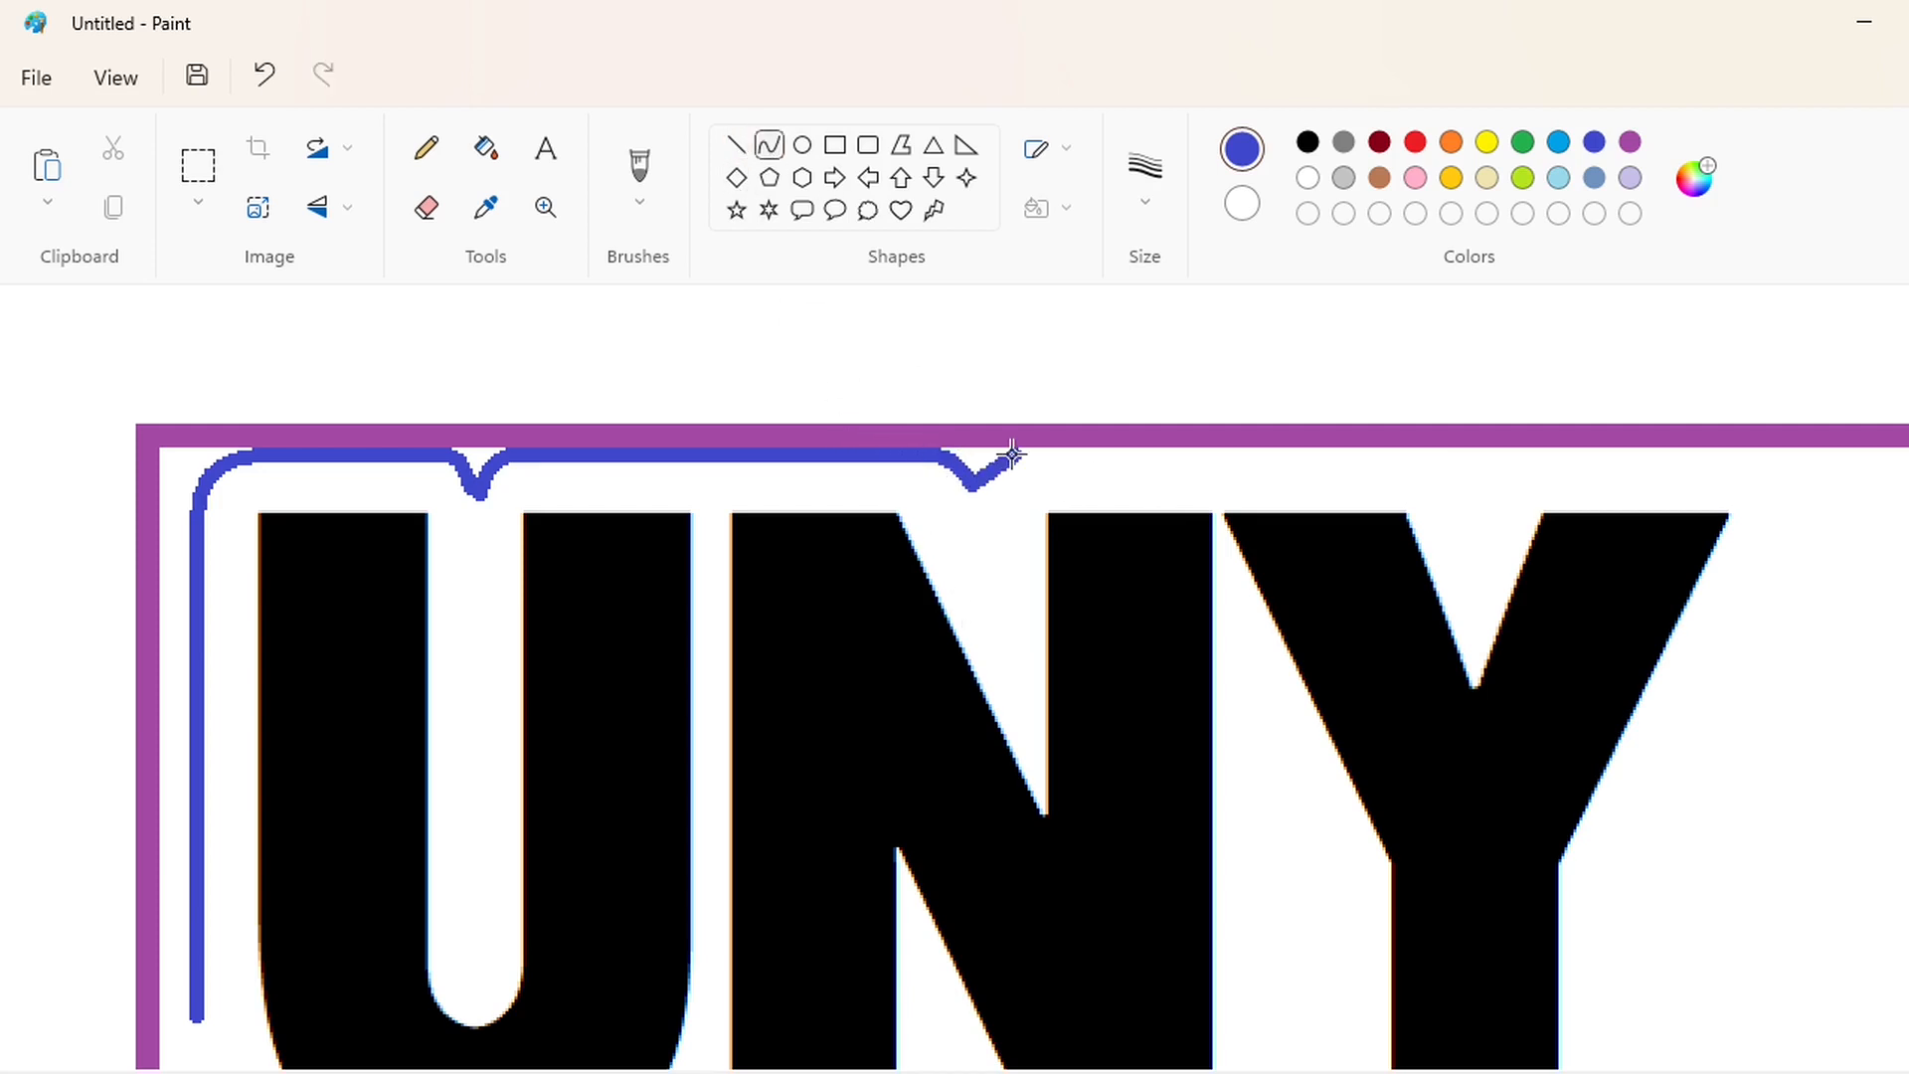
{"action": "left_click", "coordinate": [736, 145]}
{"action": "left_click_drag", "start_coordinate": [1076, 448], "coordinate": [1429, 454]}
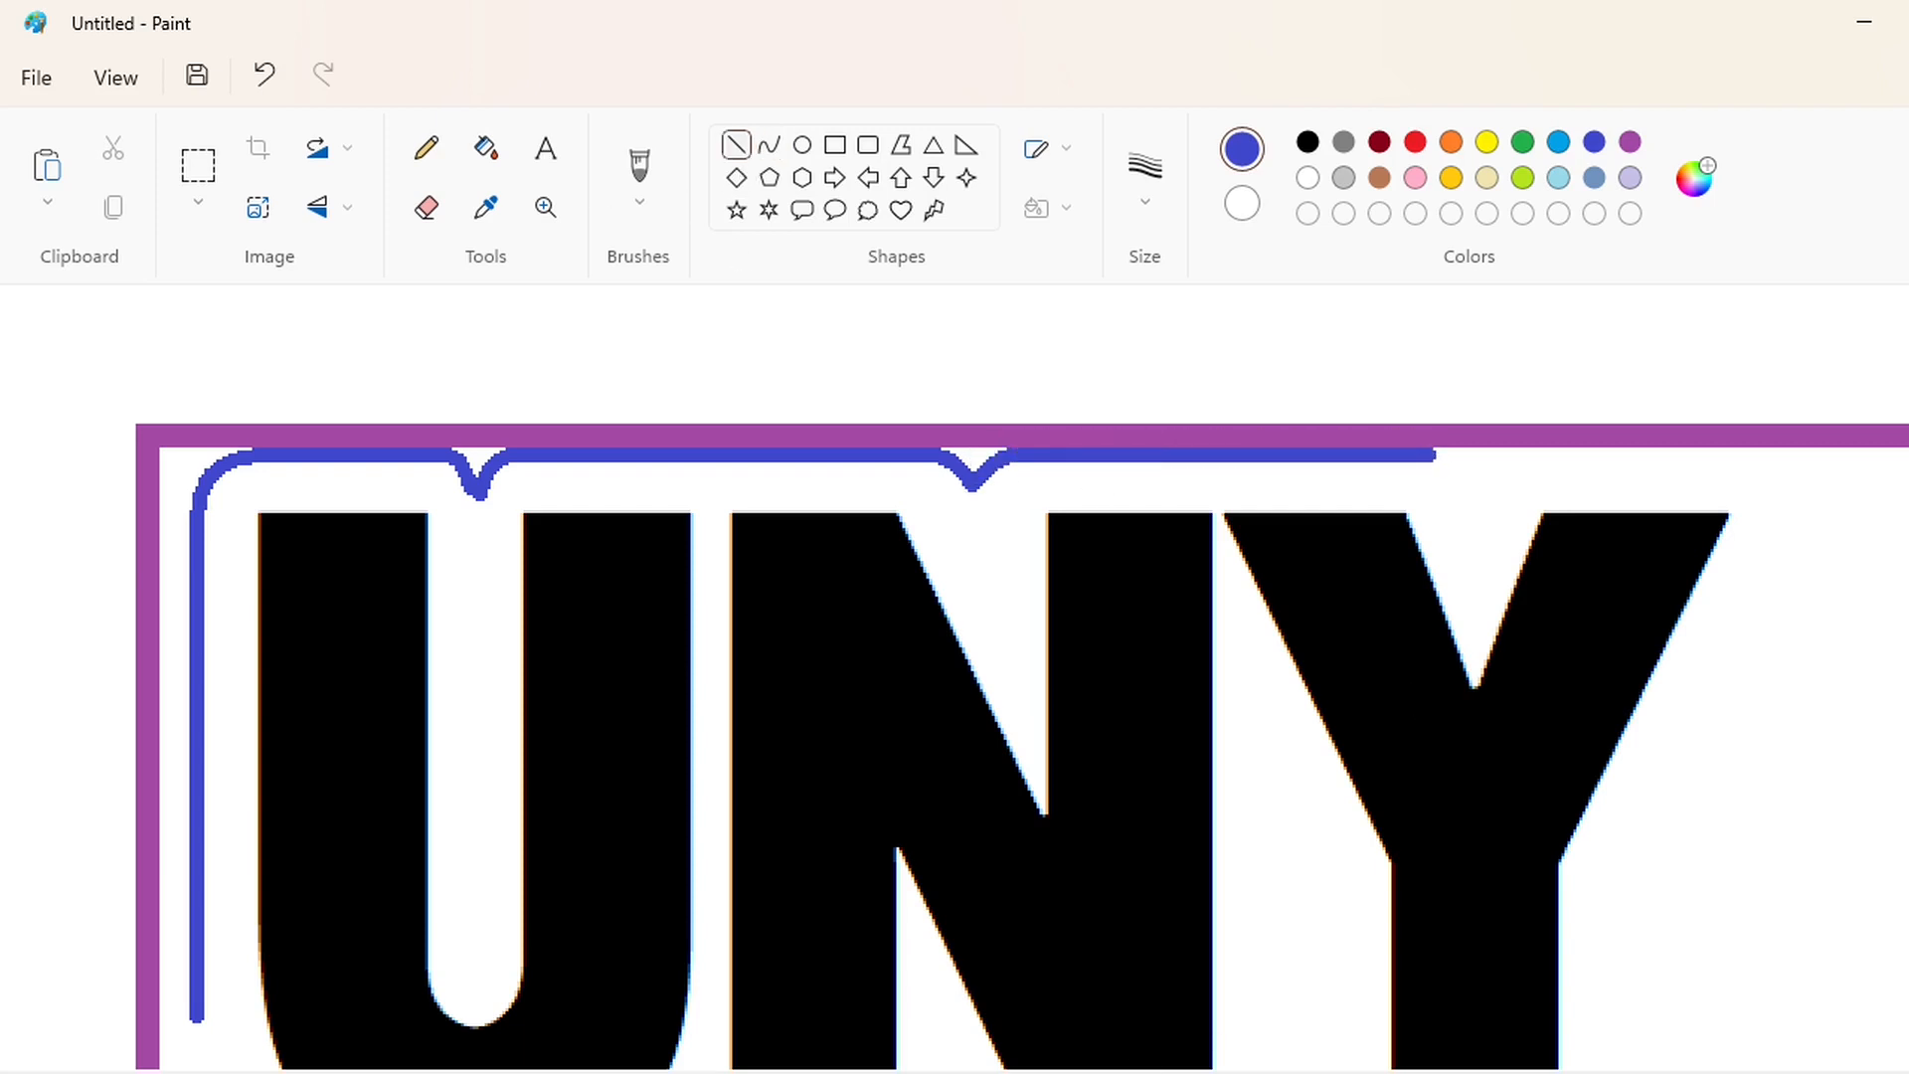
Add a curved notch above the Y's fork, extend the line past the Y, and round the corner downward.
{"action": "scroll", "coordinate": [955, 676], "scroll_direction": "right", "scroll_amount": 3}
{"action": "left_click", "coordinate": [770, 145]}
{"action": "key", "text": "ctrl+z"}
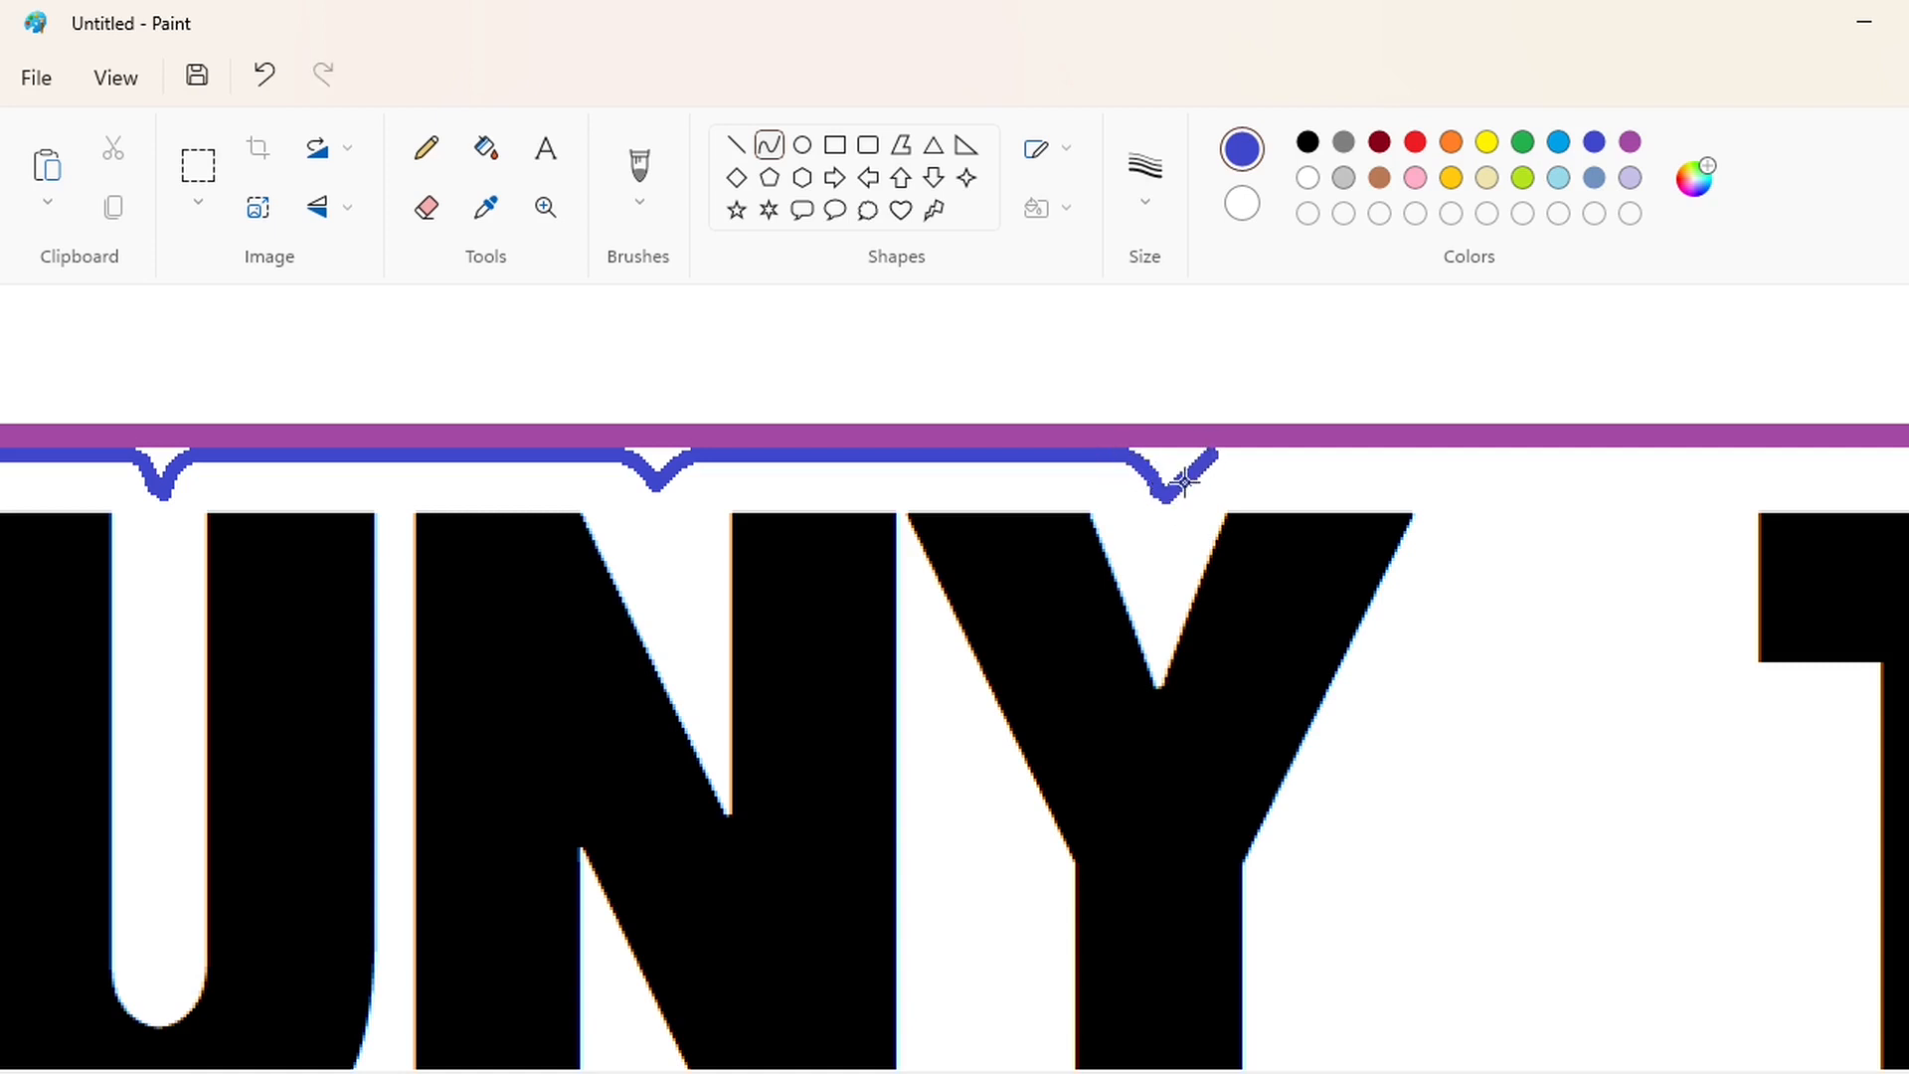
{"action": "mouse_move", "coordinate": [1211, 454]}
{"action": "left_mouse_down"}
{"action": "mouse_move", "coordinate": [1465, 455]}
{"action": "mouse_move", "coordinate": [1492, 519]}
{"action": "mouse_move", "coordinate": [1499, 474]}
{"action": "left_mouse_up"}
{"action": "left_click", "coordinate": [770, 145]}
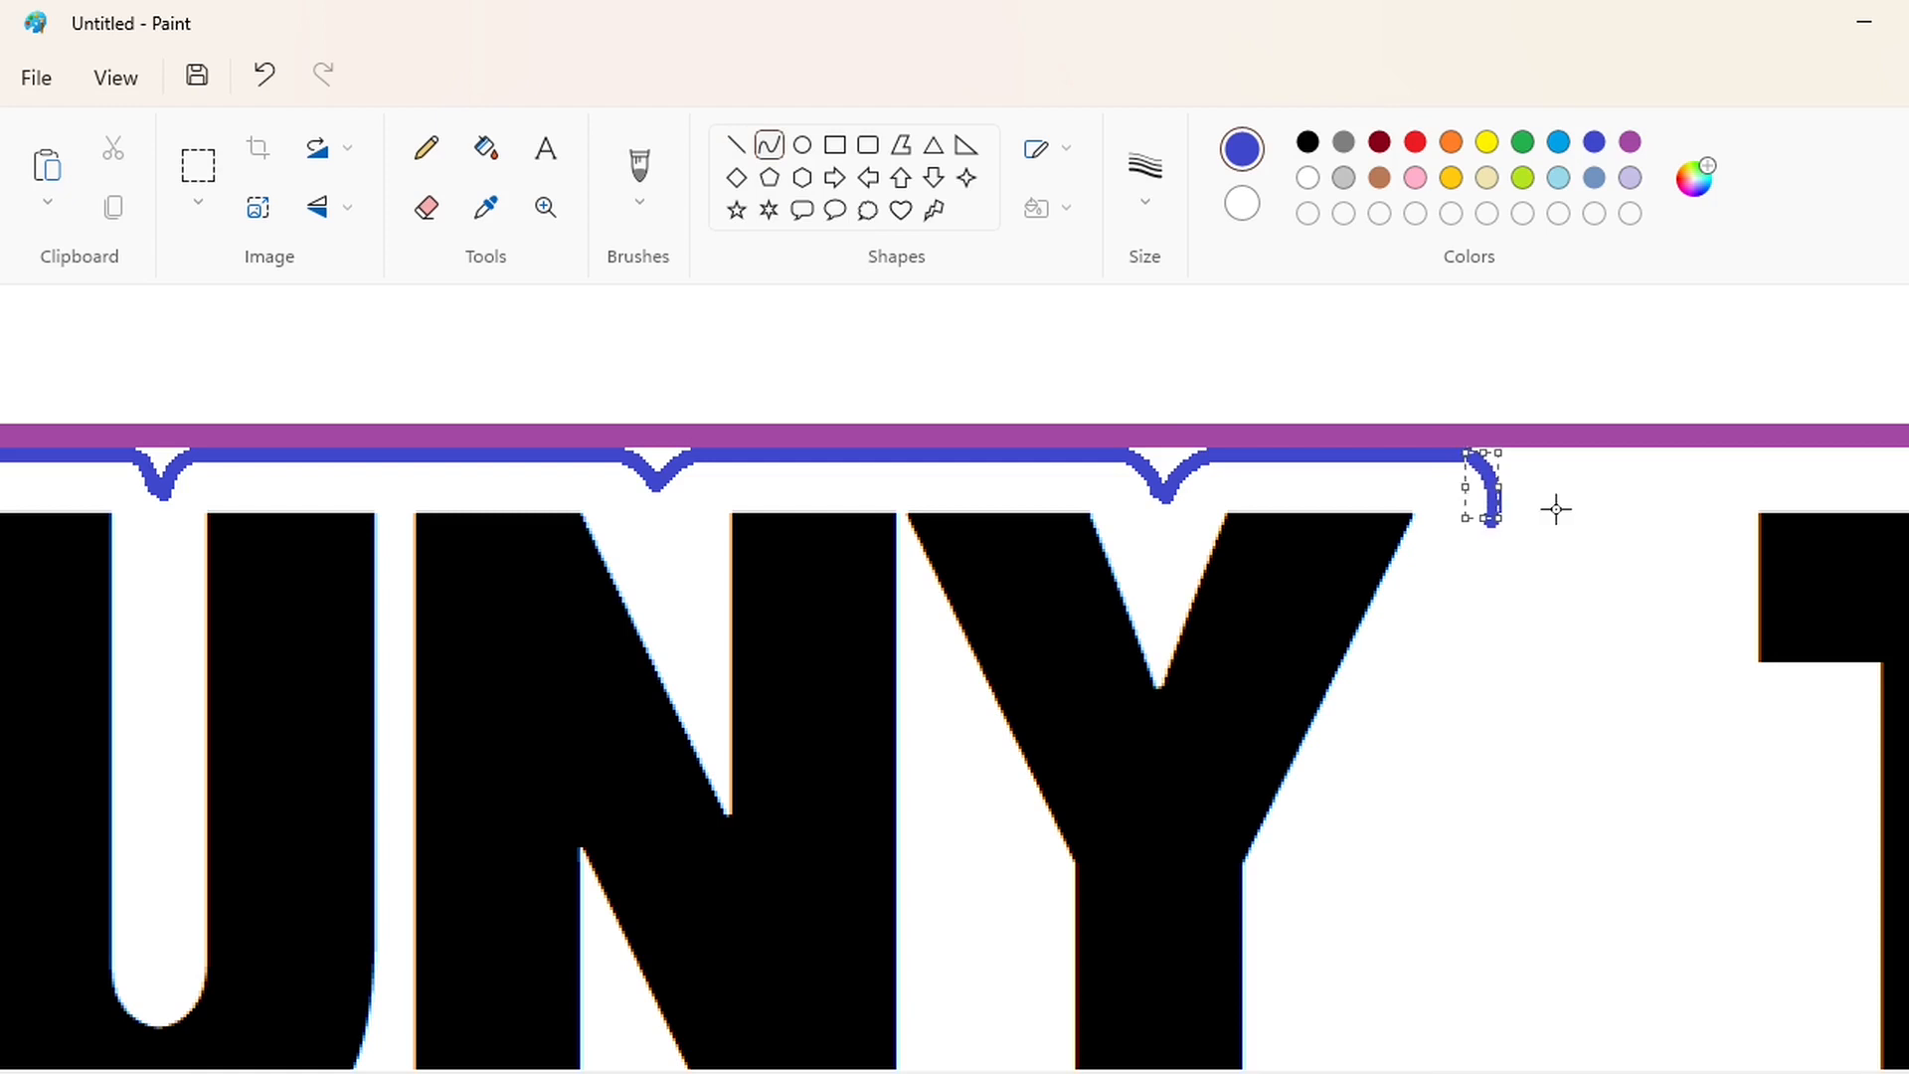
Outline the Y's right side with a diagonal and a vertical line, and round the corner at its foot.
{"action": "left_click", "coordinate": [735, 145]}
{"action": "scroll", "coordinate": [1309, 665], "scroll_direction": "down", "scroll_amount": 2}
{"action": "mouse_move", "coordinate": [1491, 317]}
{"action": "left_mouse_down"}
{"action": "mouse_move", "coordinate": [1343, 559]}
{"action": "mouse_move", "coordinate": [1296, 682]}
{"action": "mouse_move", "coordinate": [1312, 688]}
{"action": "mouse_move", "coordinate": [1312, 937]}
{"action": "left_mouse_up"}
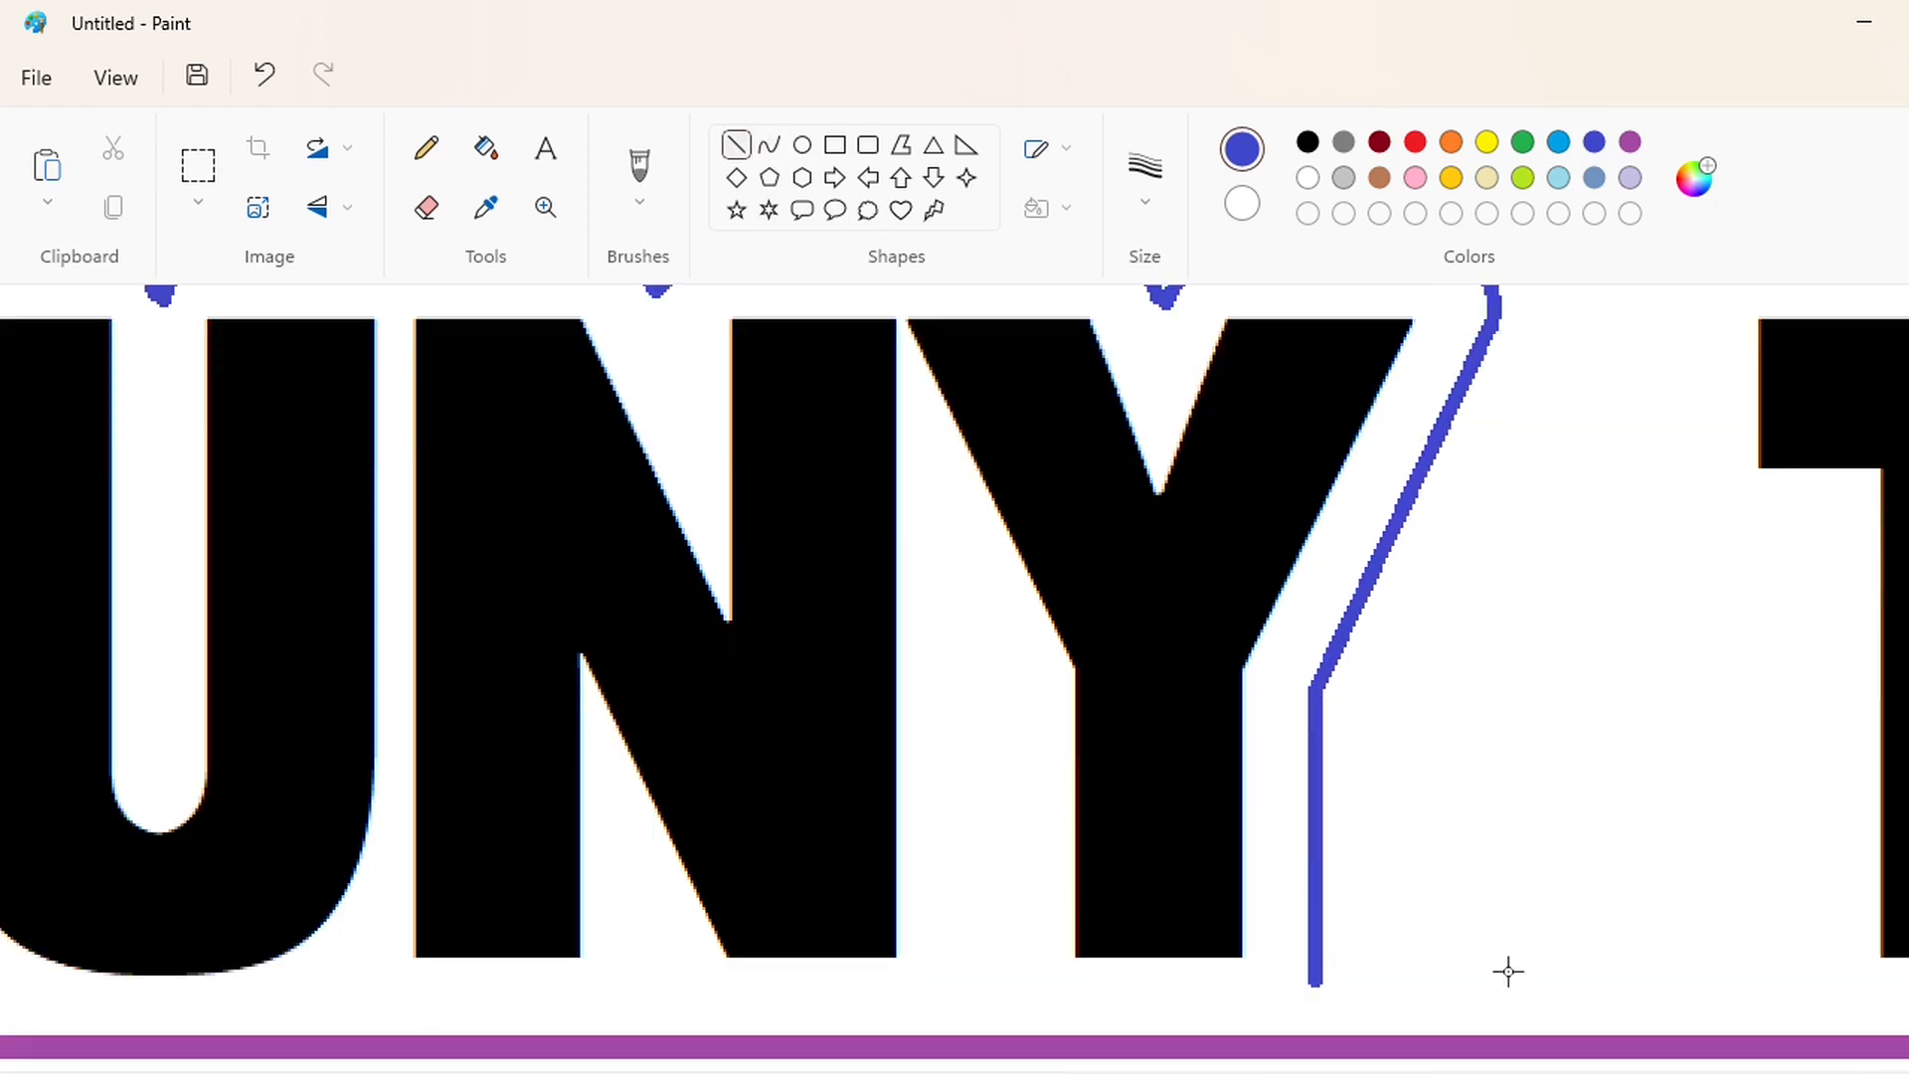
{"action": "left_click", "coordinate": [769, 145]}
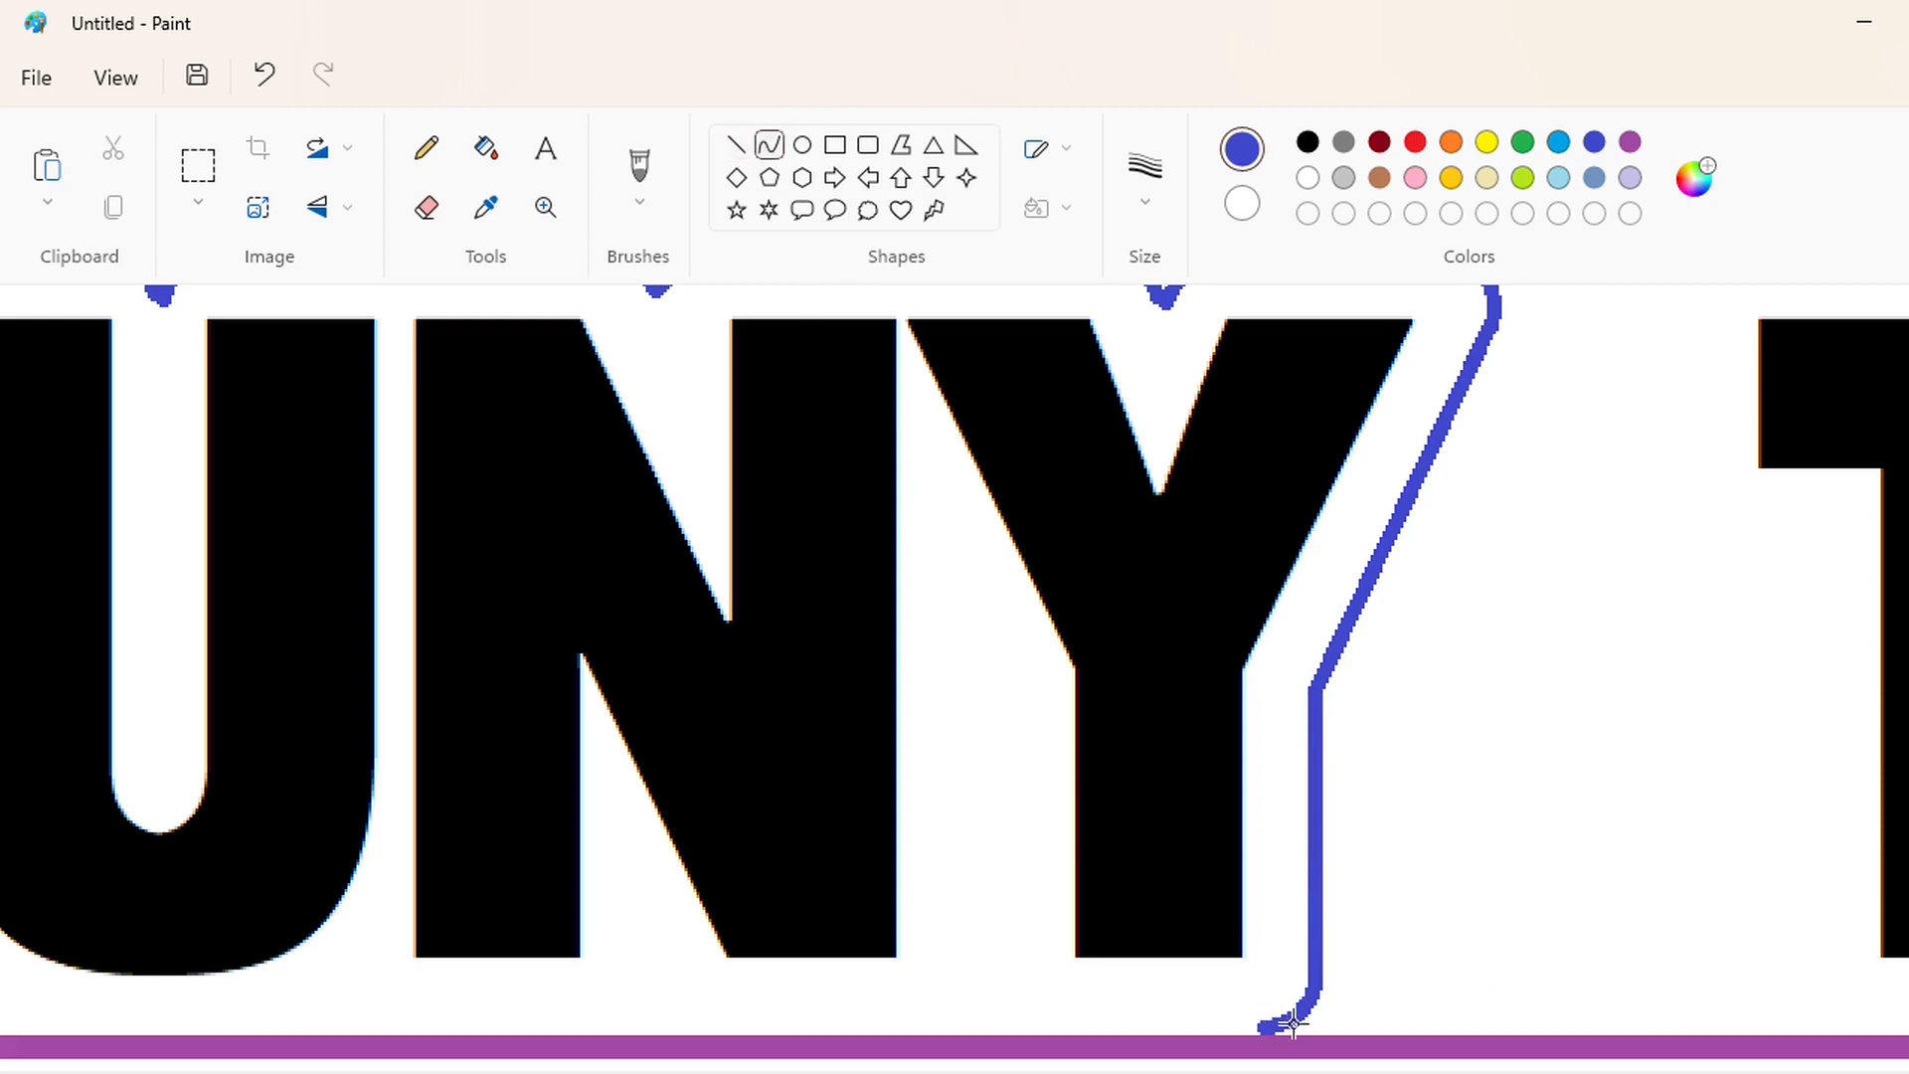
Run the outline beneath the Y and N with a notch under the N's gap, curving it up beside the U.
{"action": "left_click_drag", "start_coordinate": [1269, 1026], "coordinate": [736, 1026]}
{"action": "scroll", "coordinate": [1068, 1052], "scroll_direction": "left", "scroll_amount": 3}
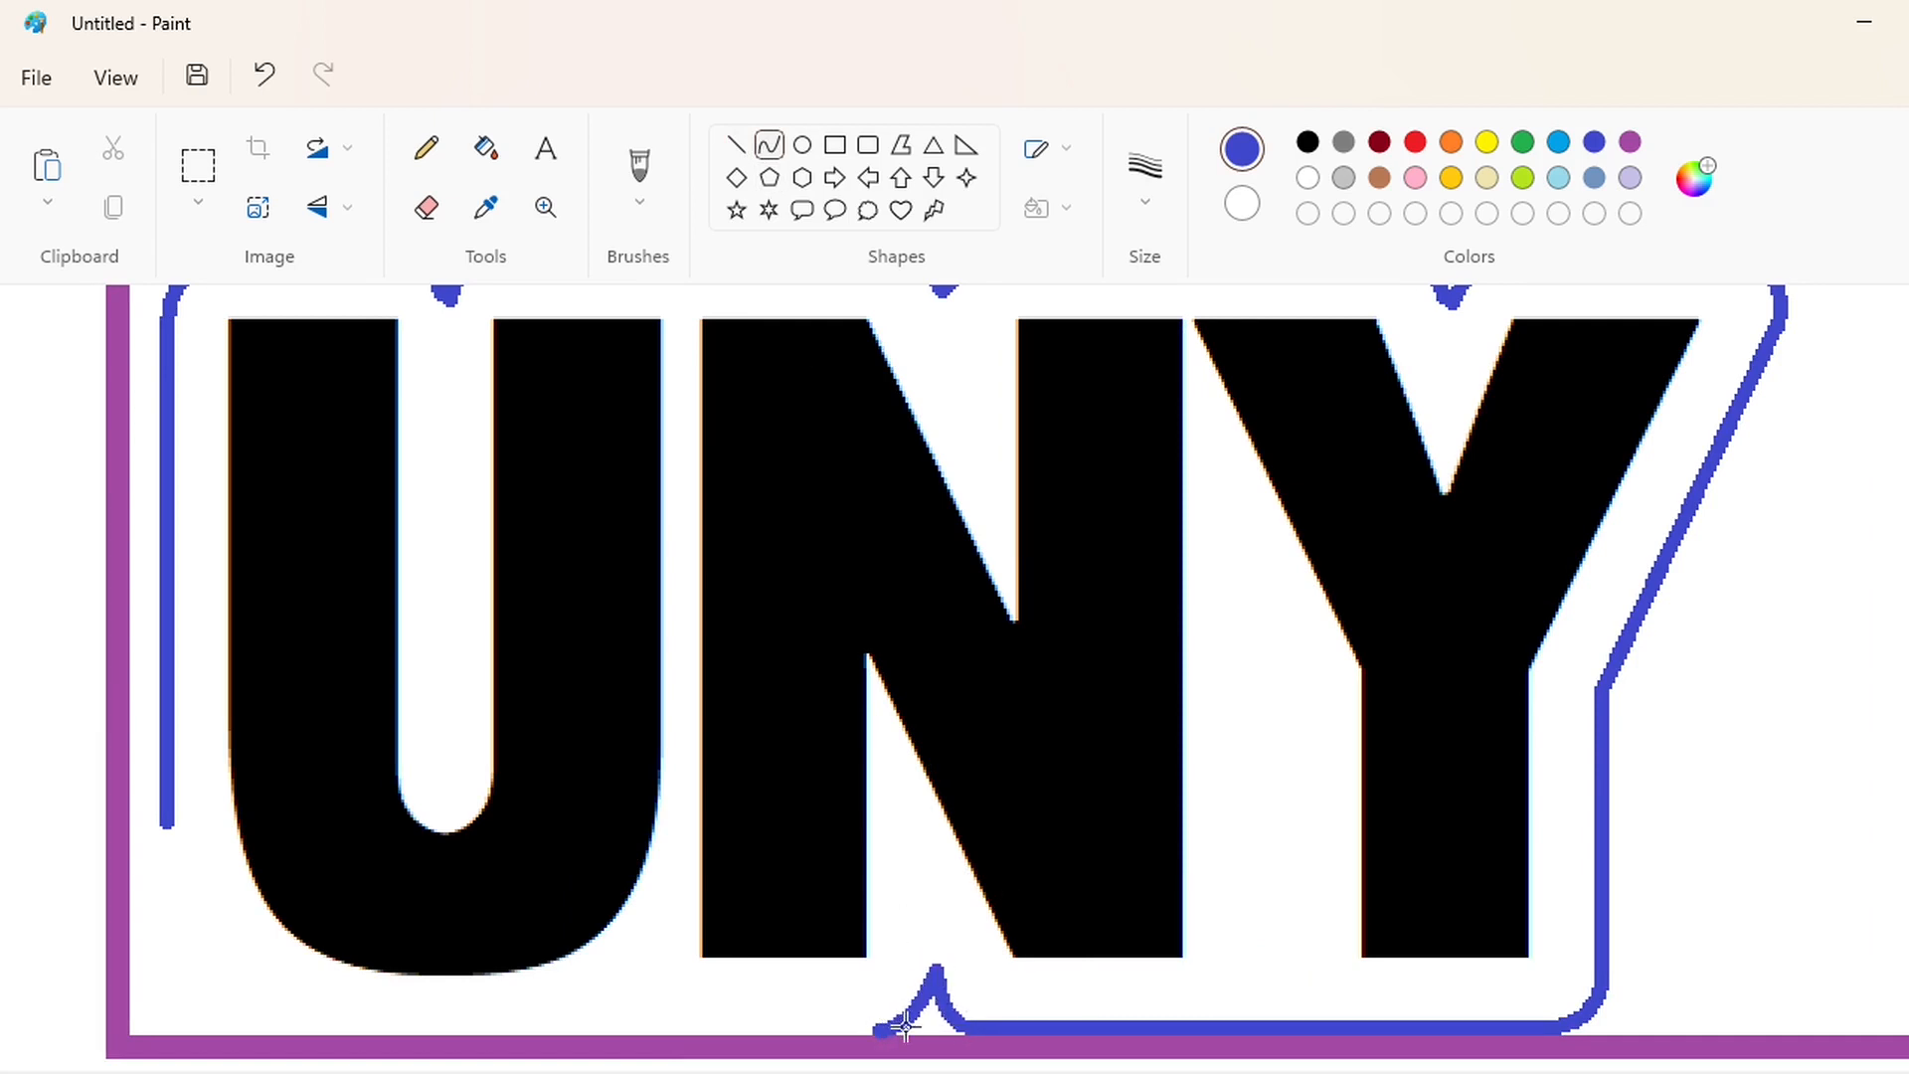
{"action": "left_click", "coordinate": [736, 144]}
{"action": "mouse_move", "coordinate": [880, 1027]}
{"action": "left_mouse_down"}
{"action": "mouse_move", "coordinate": [673, 1027]}
{"action": "mouse_move", "coordinate": [636, 963]}
{"action": "left_mouse_up"}
{"action": "left_click_drag", "start_coordinate": [646, 1003], "coordinate": [635, 1008]}
{"action": "left_click", "coordinate": [638, 1013]}
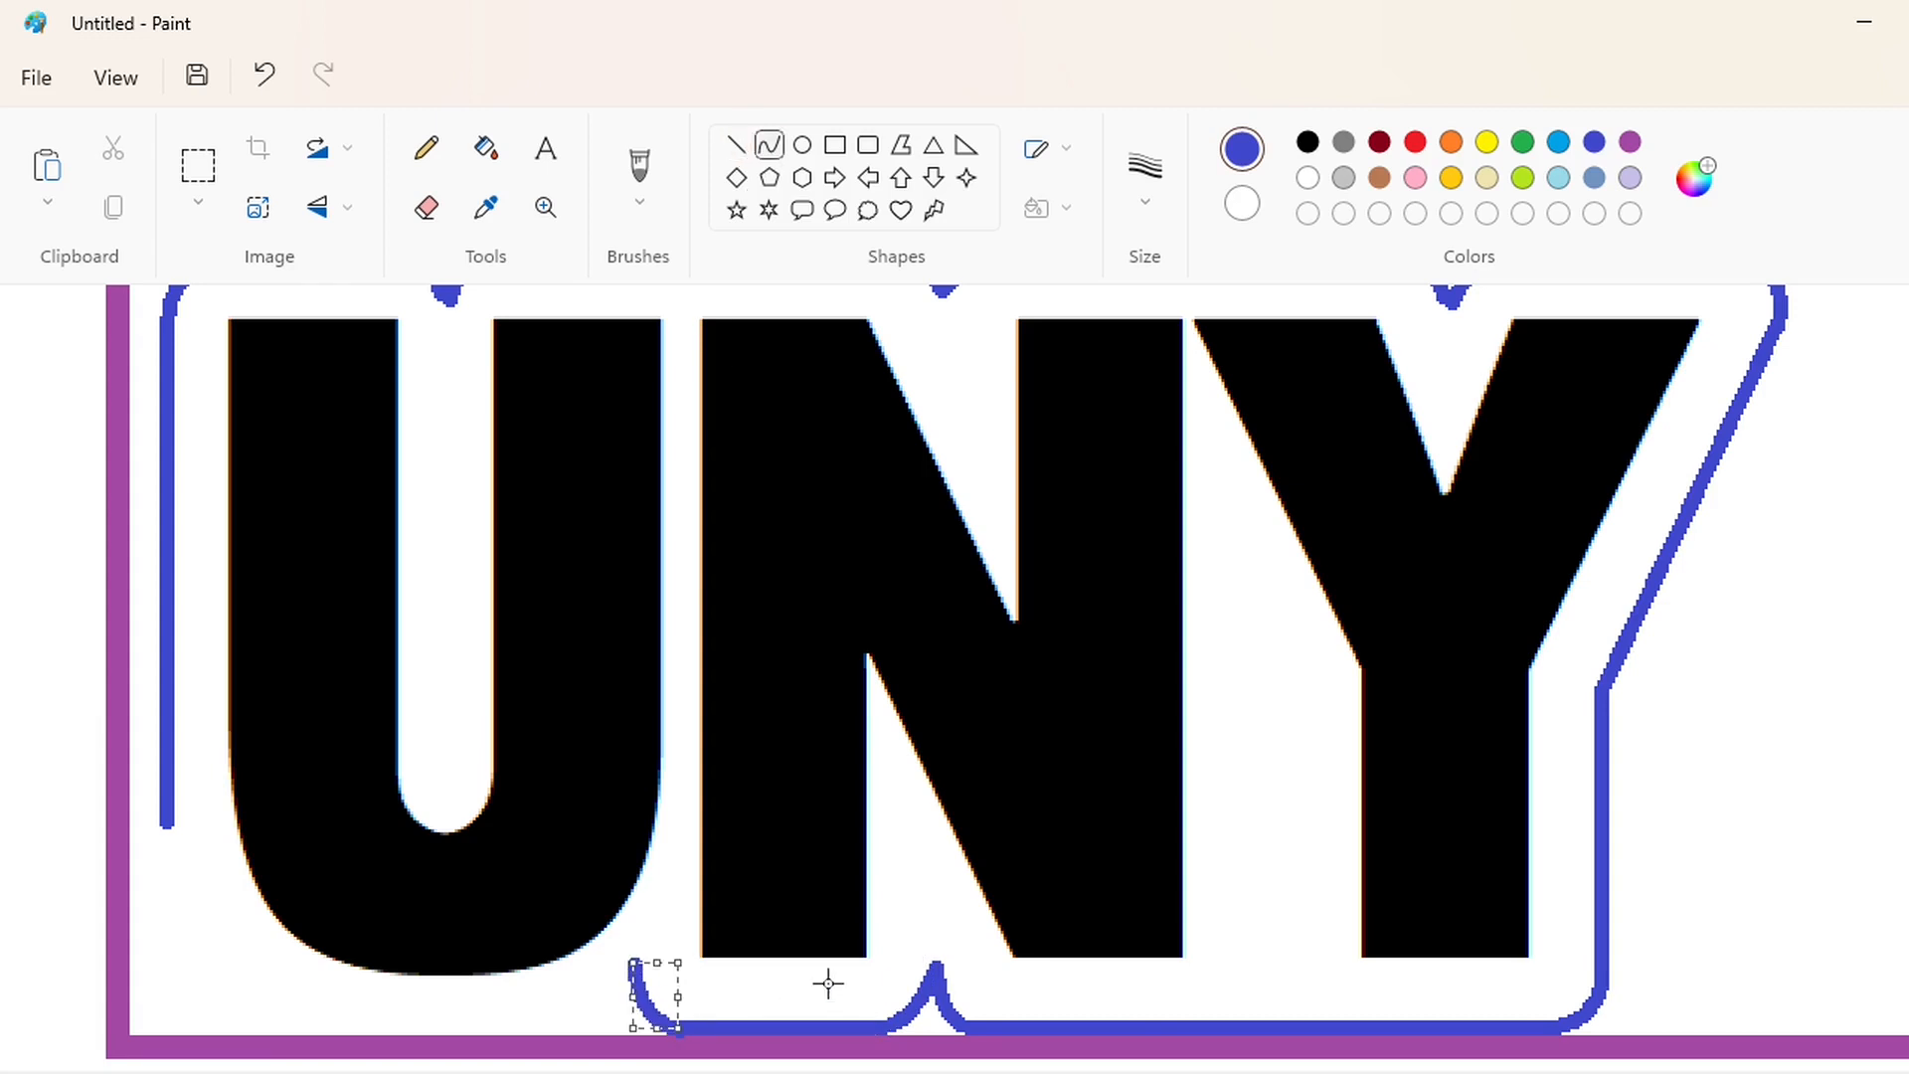
{"action": "left_click", "coordinate": [828, 982]}
{"action": "scroll", "coordinate": [683, 1052], "scroll_direction": "left", "scroll_amount": 4}
{"action": "left_click_drag", "start_coordinate": [1096, 962], "coordinate": [630, 831]}
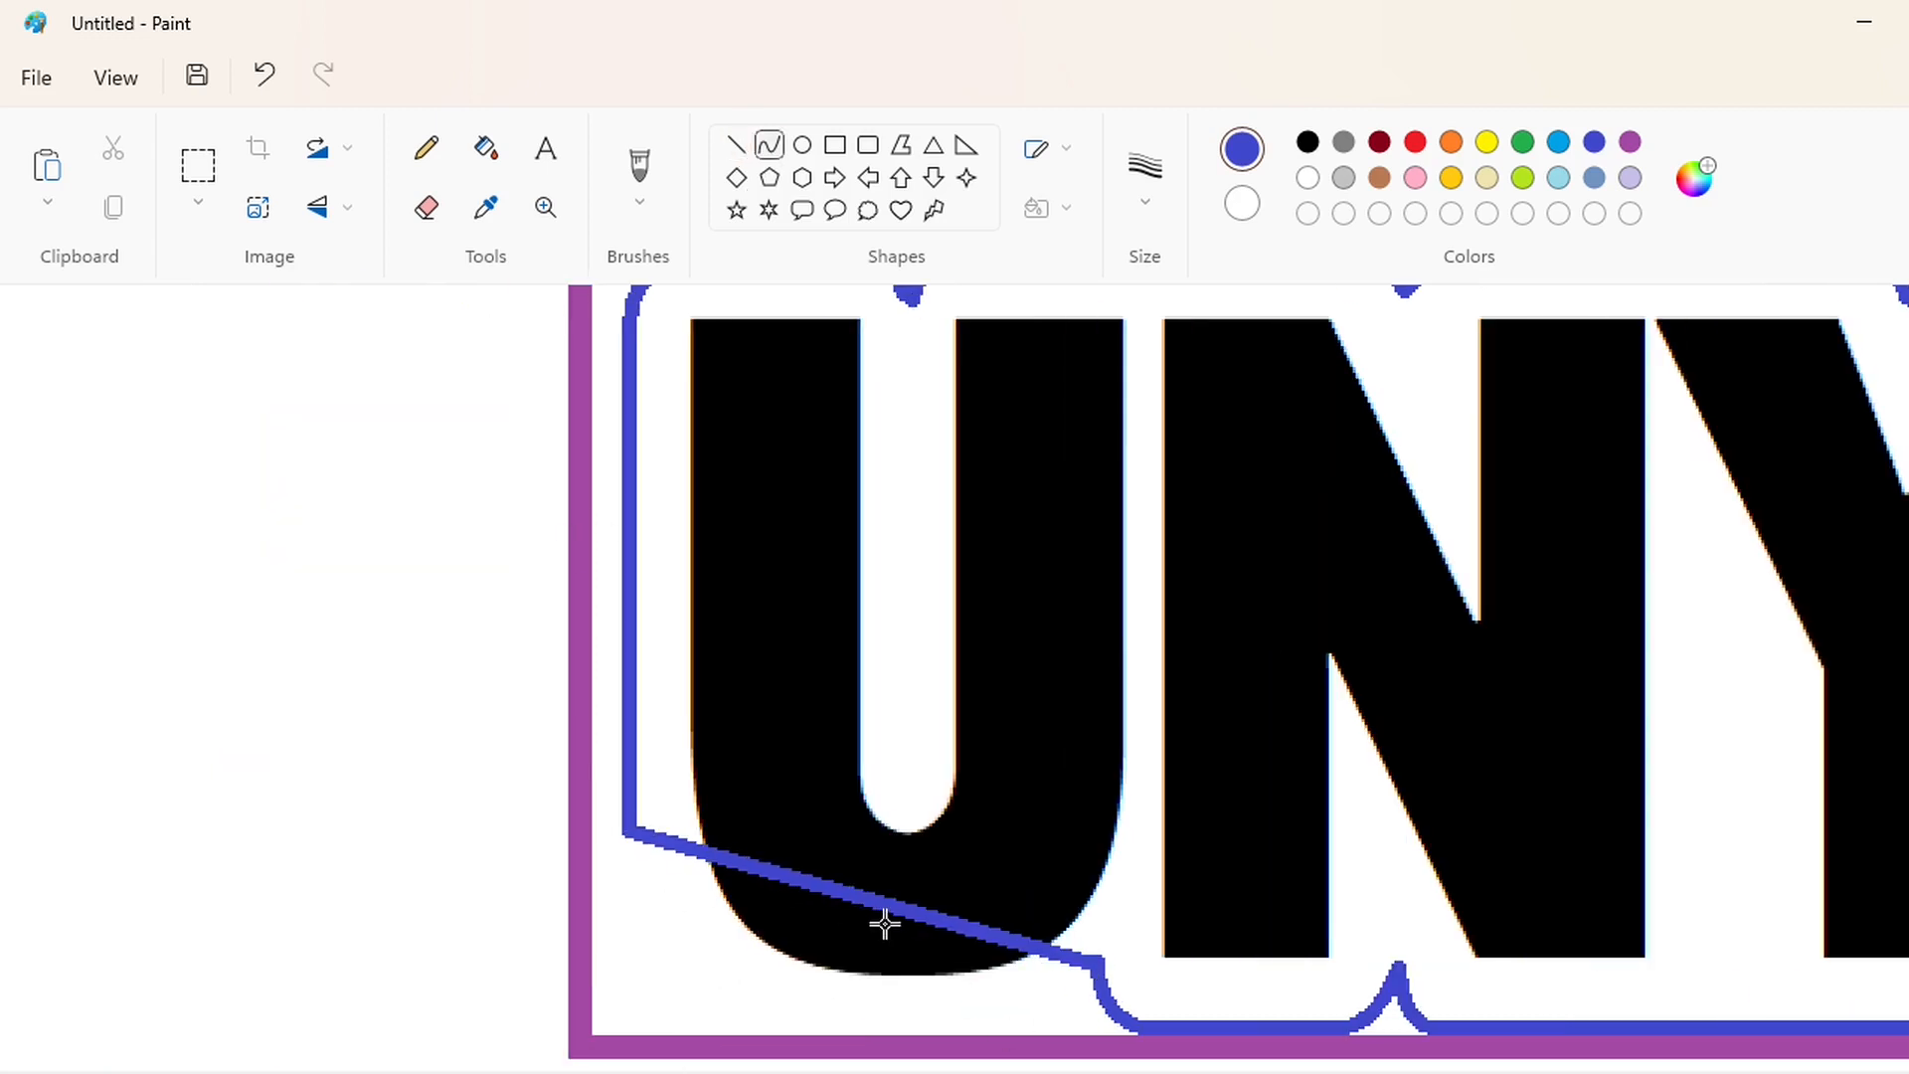
{"action": "mouse_move", "coordinate": [886, 921]}
{"action": "left_mouse_down"}
{"action": "mouse_move", "coordinate": [623, 1005]}
{"action": "mouse_move", "coordinate": [601, 1040]}
{"action": "left_mouse_up"}
{"action": "key", "text": "ctrl+z"}
Erase the lower end of the vertical indigo line beside the U.
{"action": "left_click", "coordinate": [426, 207]}
{"action": "left_click", "coordinate": [1145, 174]}
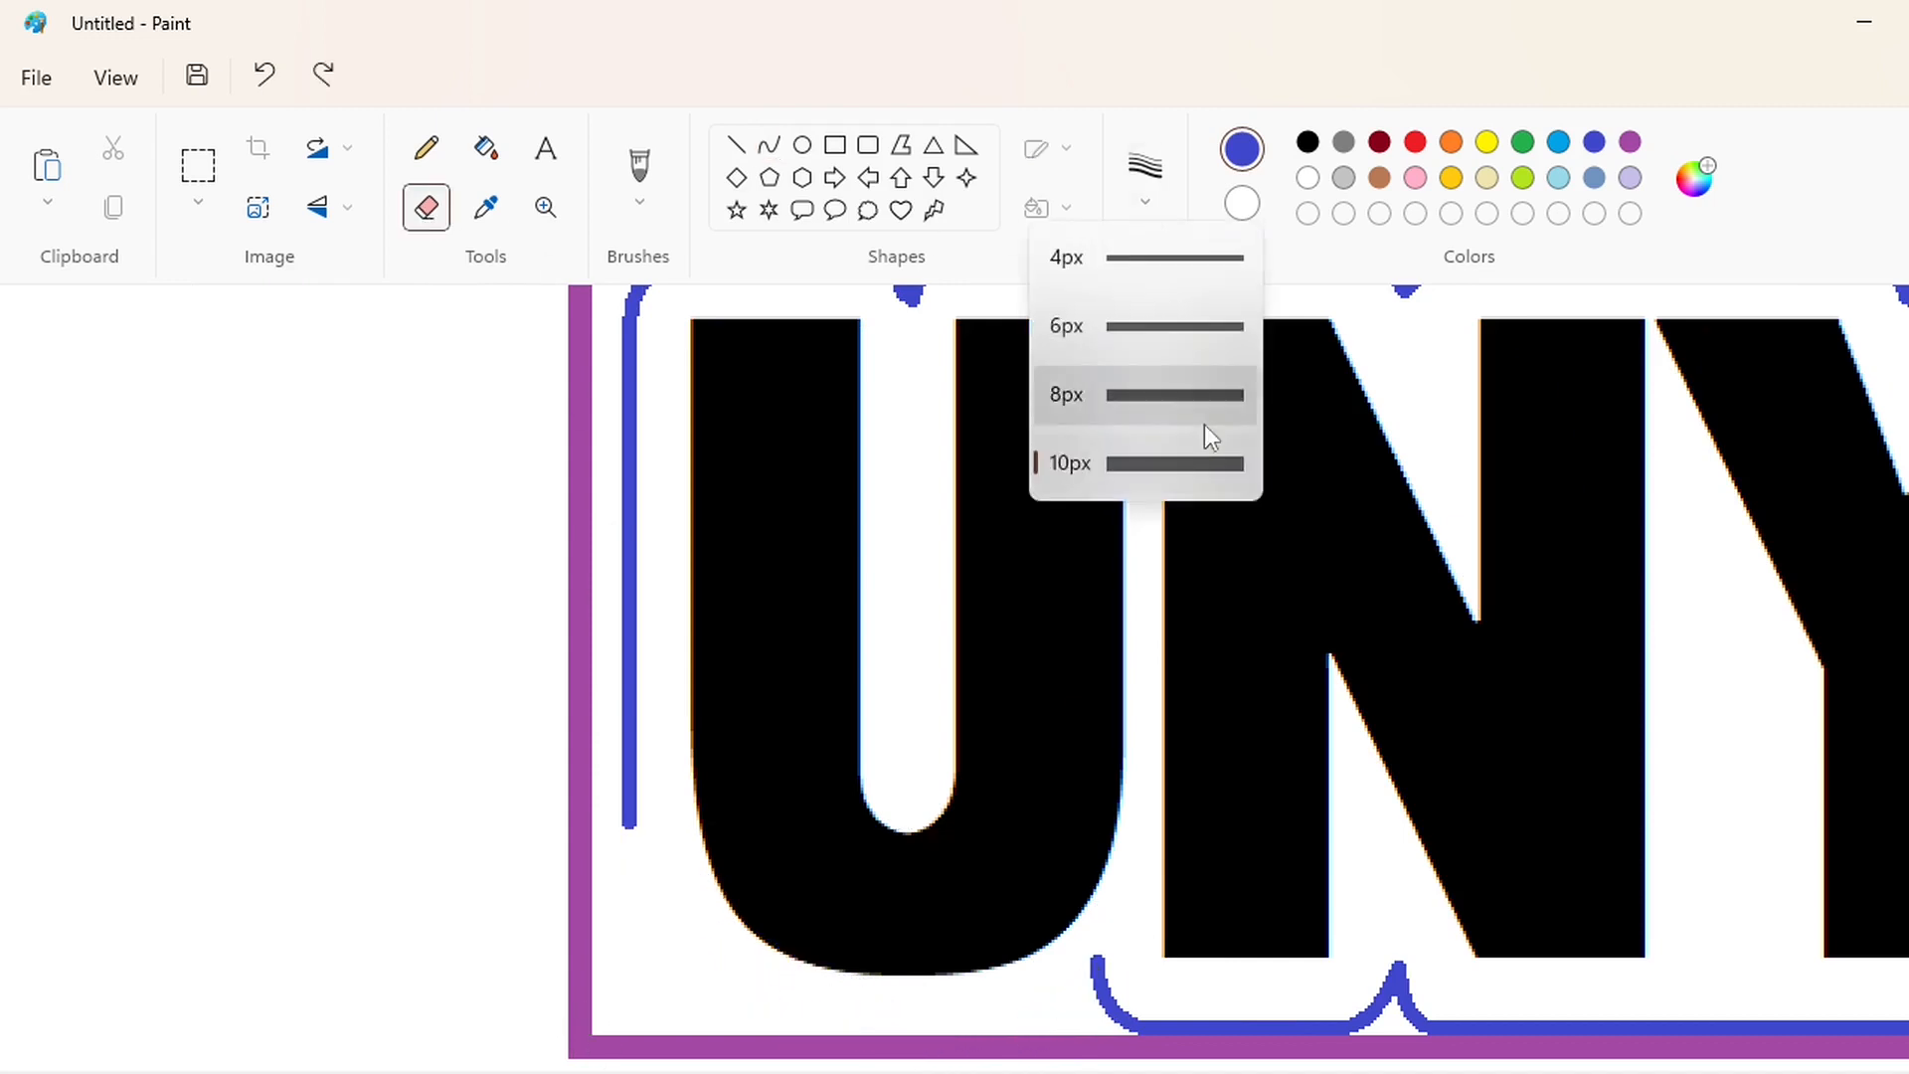
{"action": "left_click", "coordinate": [1206, 443]}
{"action": "left_click_drag", "start_coordinate": [628, 844], "coordinate": [627, 768]}
Close the UNY outline with a curve around the U's rounded base.
{"action": "left_click", "coordinate": [768, 145]}
{"action": "mouse_move", "coordinate": [1097, 963]}
{"action": "left_mouse_down"}
{"action": "mouse_move", "coordinate": [695, 954]}
{"action": "mouse_move", "coordinate": [1010, 1015]}
{"action": "mouse_move", "coordinate": [718, 1043]}
{"action": "mouse_move", "coordinate": [631, 767]}
{"action": "mouse_move", "coordinate": [648, 937]}
{"action": "mouse_move", "coordinate": [620, 834]}
{"action": "left_mouse_up"}
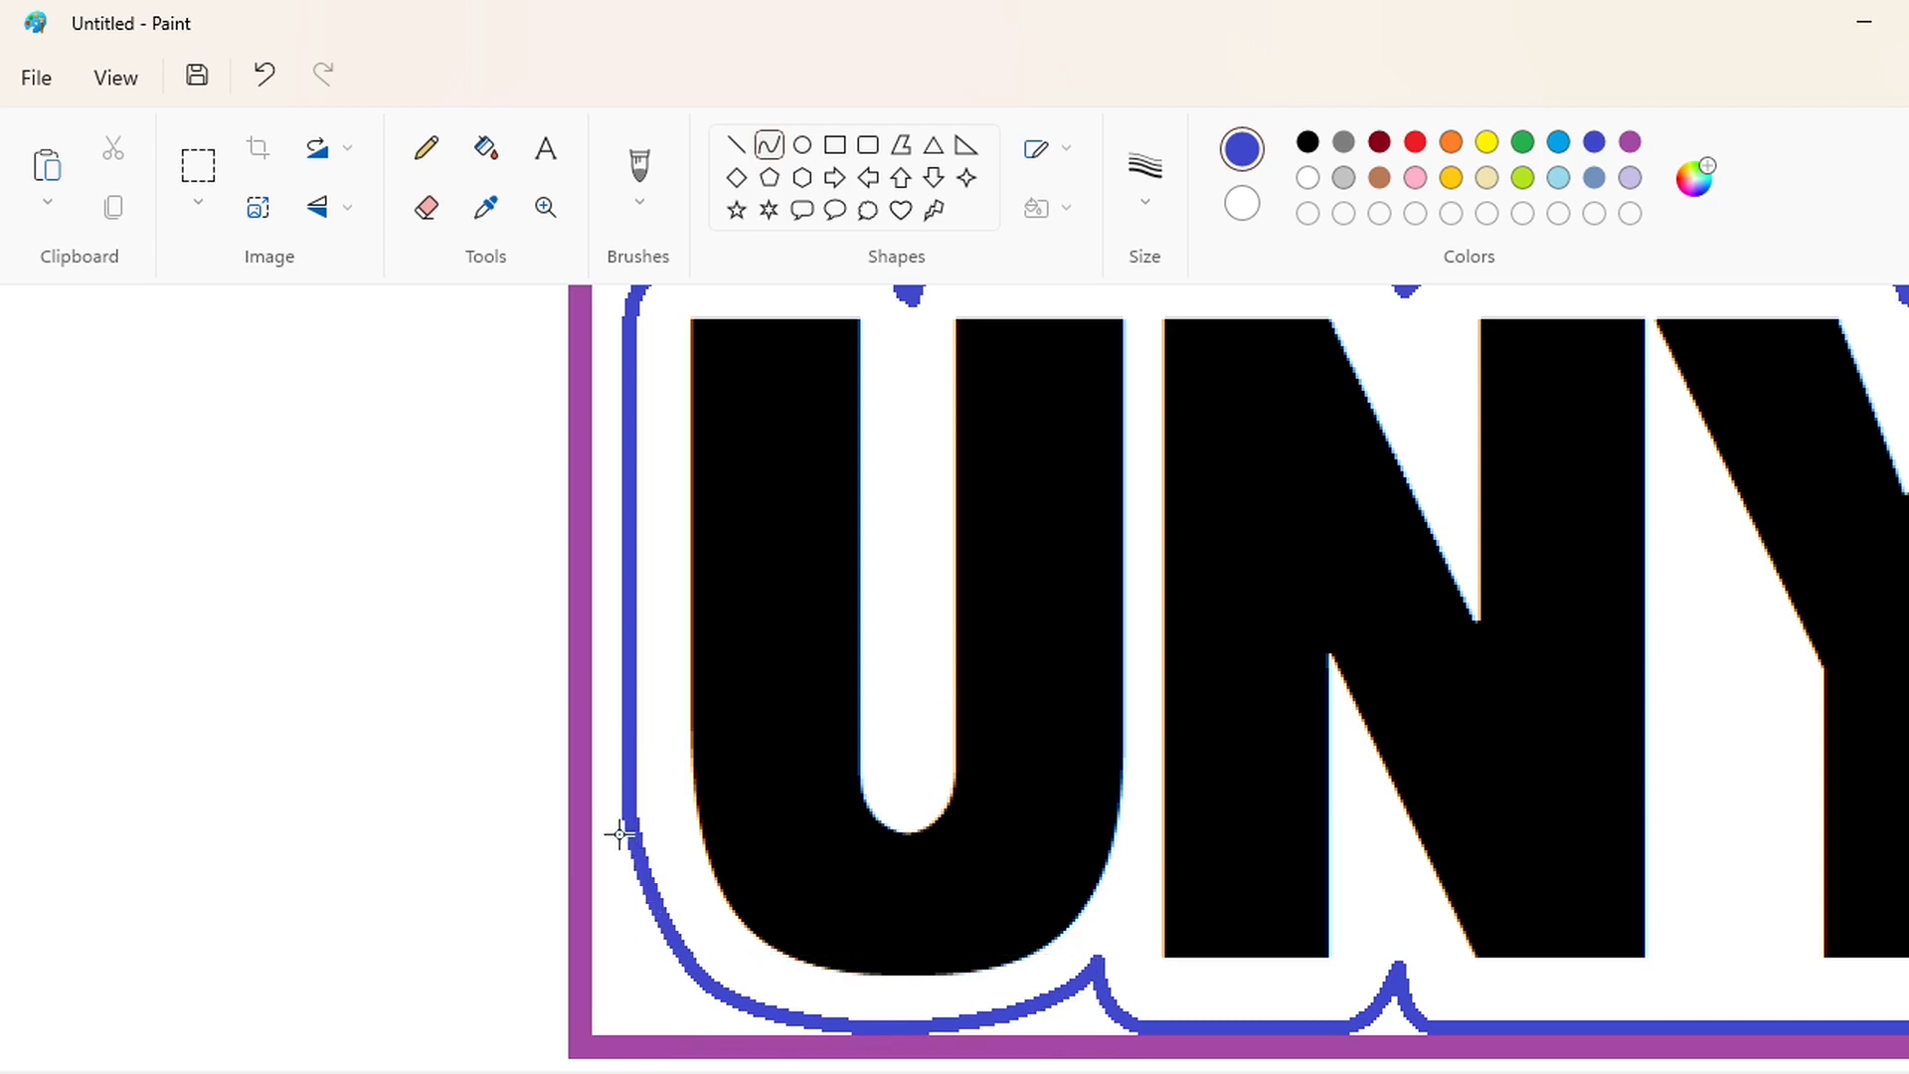
{"action": "key", "text": "ctrl+z"}
{"action": "left_click_drag", "start_coordinate": [684, 954], "coordinate": [632, 838]}
{"action": "scroll", "coordinate": [876, 1029], "scroll_direction": "down", "scroll_amount": 3}
Draw a short vertical indigo line beside the left end of the T's bar.
{"action": "left_click", "coordinate": [425, 149]}
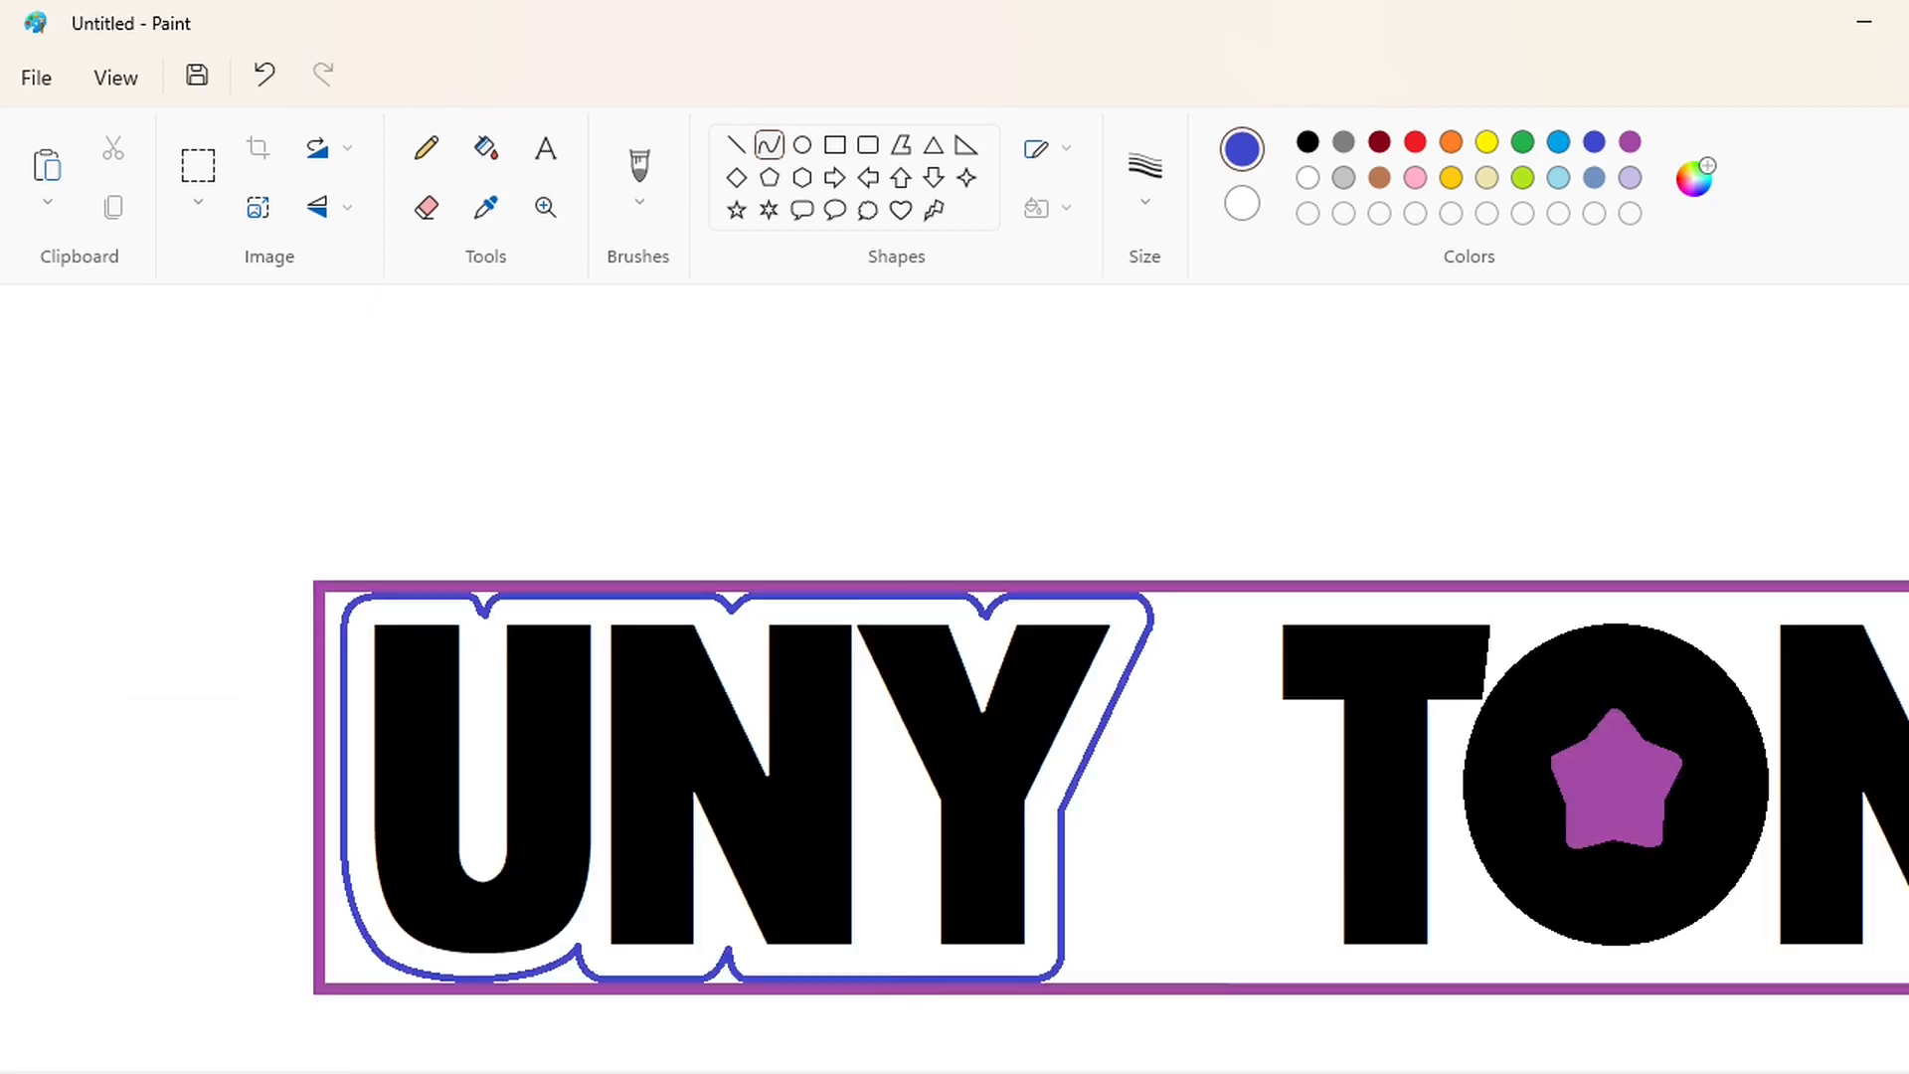
{"action": "scroll", "coordinate": [954, 787], "scroll_direction": "right", "scroll_amount": 5}
{"action": "scroll", "coordinate": [955, 787], "scroll_direction": "left", "scroll_amount": 3}
{"action": "scroll", "coordinate": [955, 678], "scroll_direction": "up", "scroll_amount": 1}
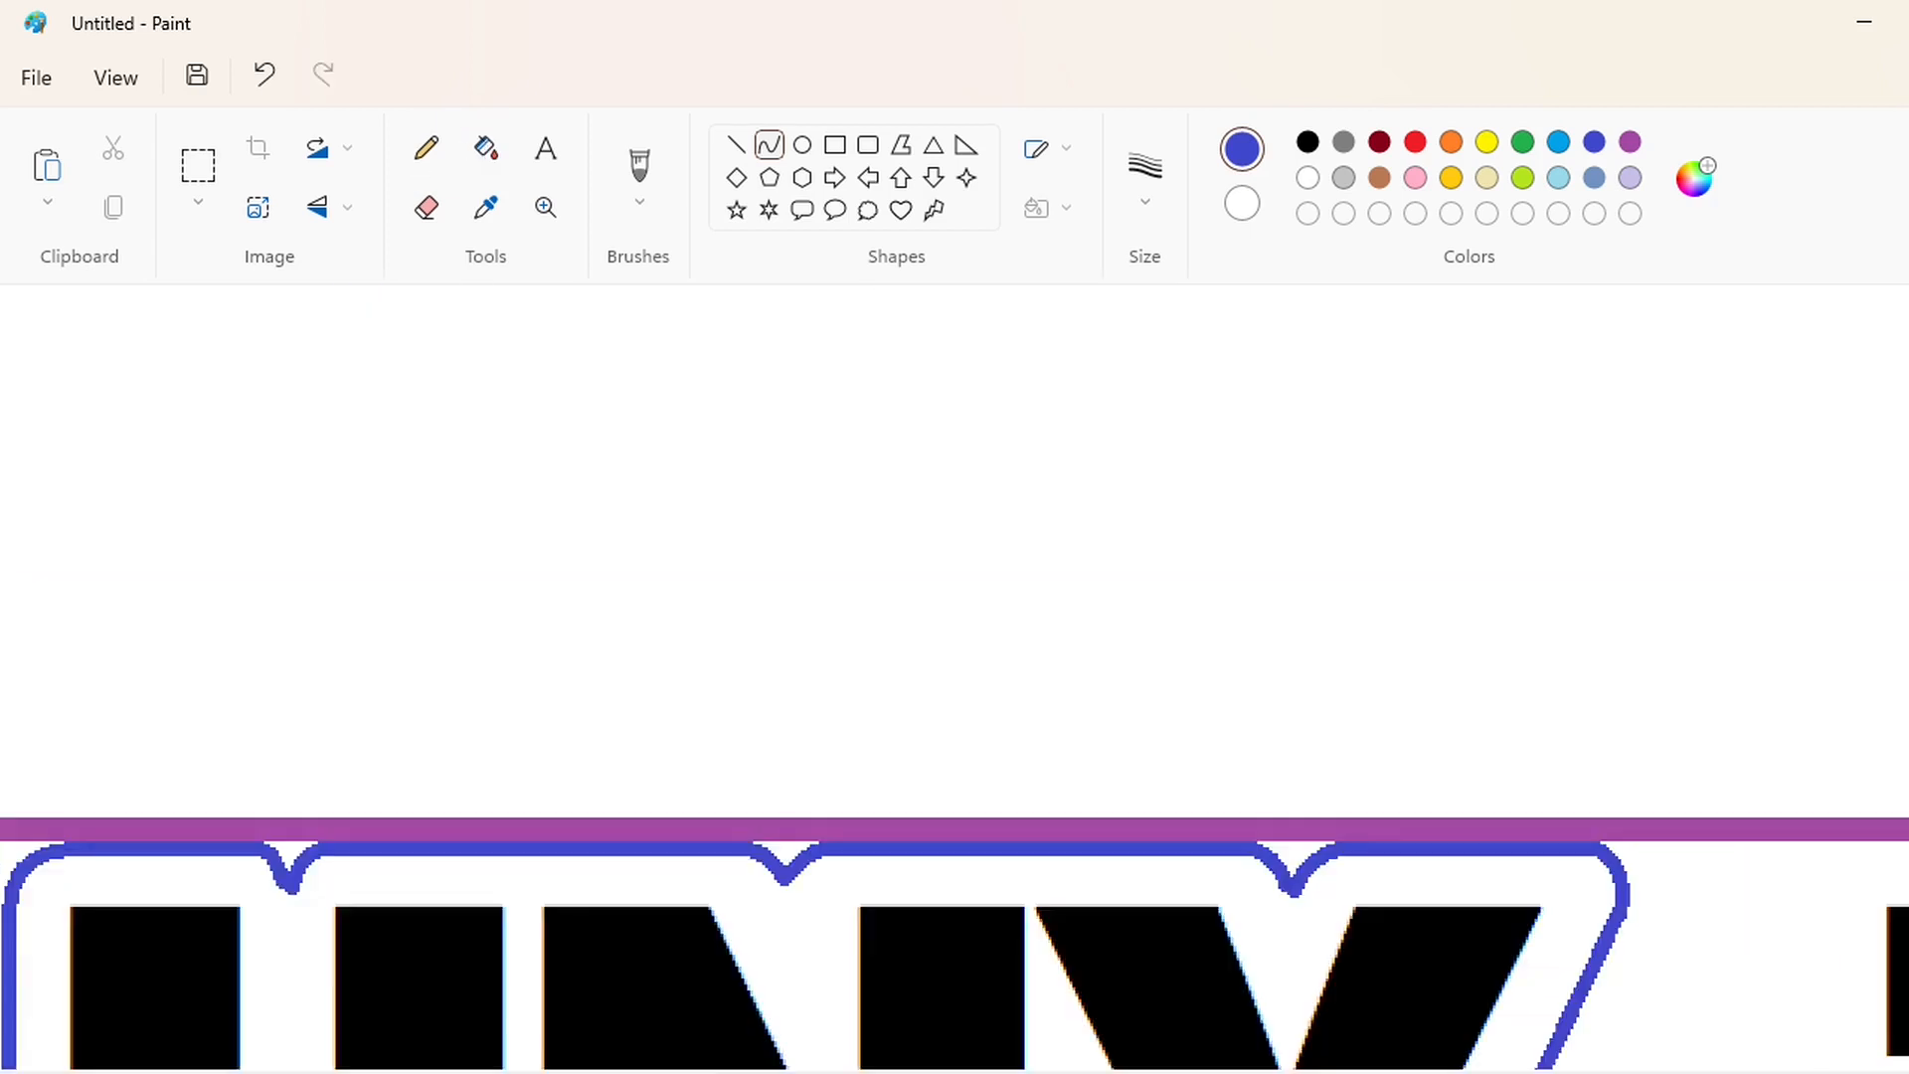
{"action": "scroll", "coordinate": [954, 678], "scroll_direction": "down", "scroll_amount": 4}
{"action": "scroll", "coordinate": [955, 678], "scroll_direction": "right", "scroll_amount": 7}
{"action": "scroll", "coordinate": [955, 678], "scroll_direction": "up", "scroll_amount": 1}
{"action": "left_click", "coordinate": [736, 145]}
{"action": "left_click_drag", "start_coordinate": [697, 696], "coordinate": [696, 582]}
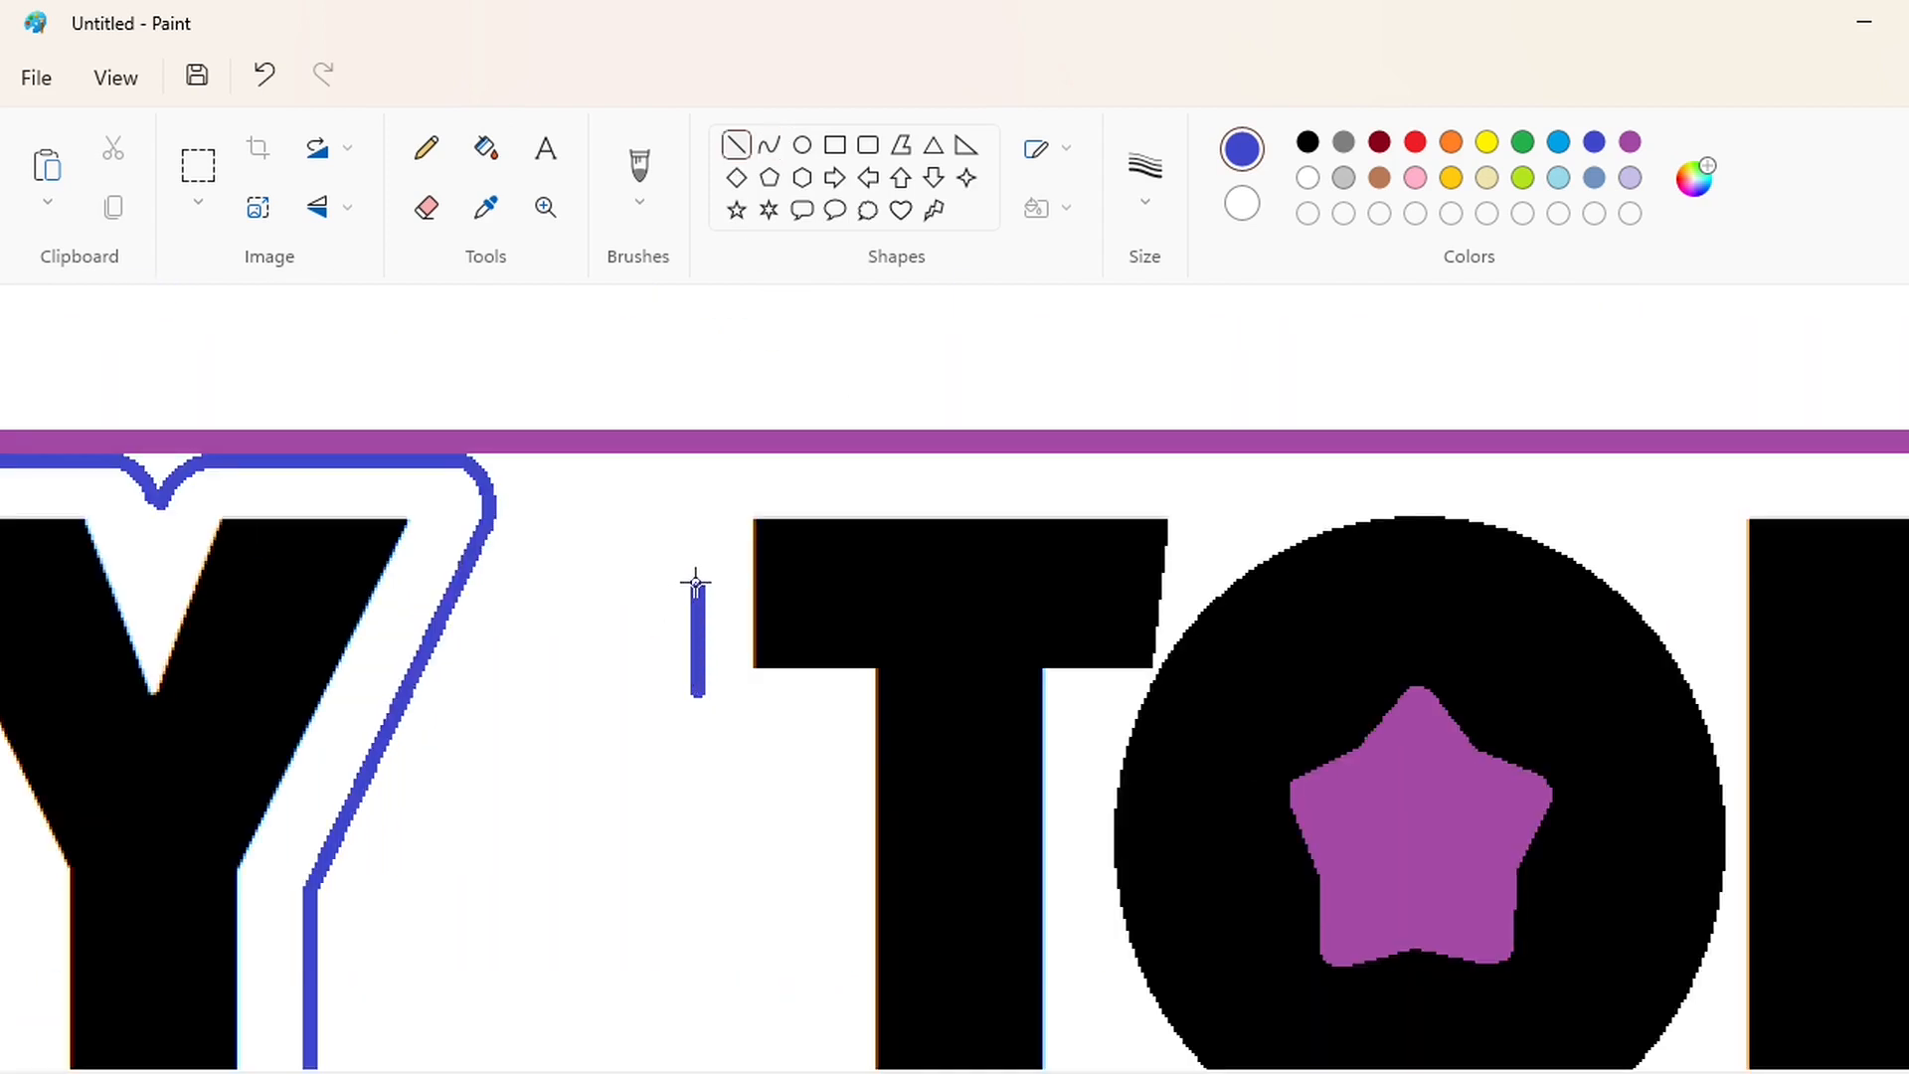
Round the outline's corner at the T and run a straight line above its bar.
{"action": "left_click", "coordinate": [769, 146]}
{"action": "mouse_move", "coordinate": [698, 512]}
{"action": "left_mouse_down"}
{"action": "mouse_move", "coordinate": [751, 460]}
{"action": "mouse_move", "coordinate": [1222, 460]}
{"action": "left_mouse_up"}
{"action": "double_click", "coordinate": [708, 475]}
{"action": "left_click", "coordinate": [837, 502]}
{"action": "left_click", "coordinate": [736, 145]}
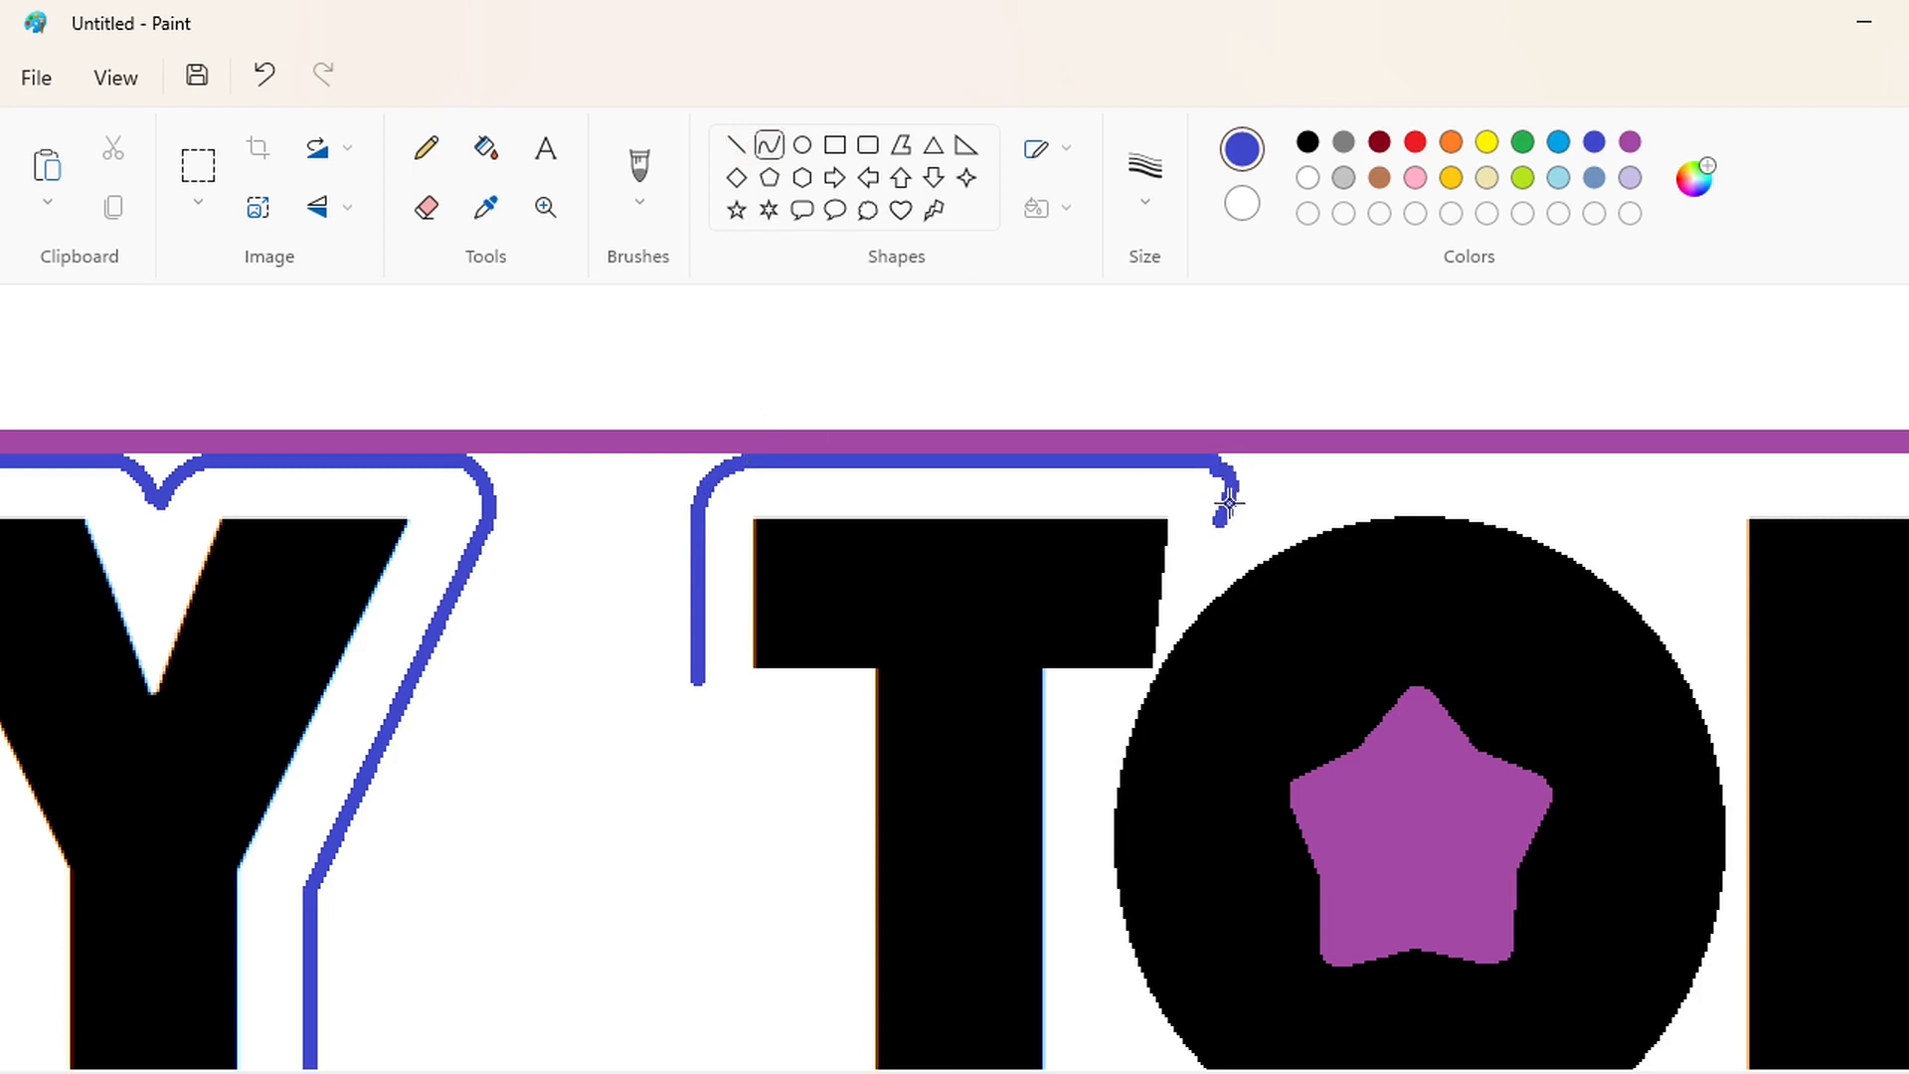
{"action": "key", "text": "ctrl+z"}
{"action": "left_click", "coordinate": [803, 150]}
{"action": "left_click_drag", "start_coordinate": [1229, 502], "coordinate": [1694, 549]}
{"action": "key", "text": "ctrl+z"}
Draw an indigo curve arching over the starred O from the end of the T's outline.
{"action": "left_click", "coordinate": [769, 145]}
{"action": "left_click_drag", "start_coordinate": [1229, 502], "coordinate": [1689, 543]}
{"action": "left_click_drag", "start_coordinate": [1452, 525], "coordinate": [1548, 438]}
Continue the outline from the O over the N with a curved notch and a straight line to the Y's fork.
{"action": "scroll", "coordinate": [988, 487], "scroll_direction": "right", "scroll_amount": 5}
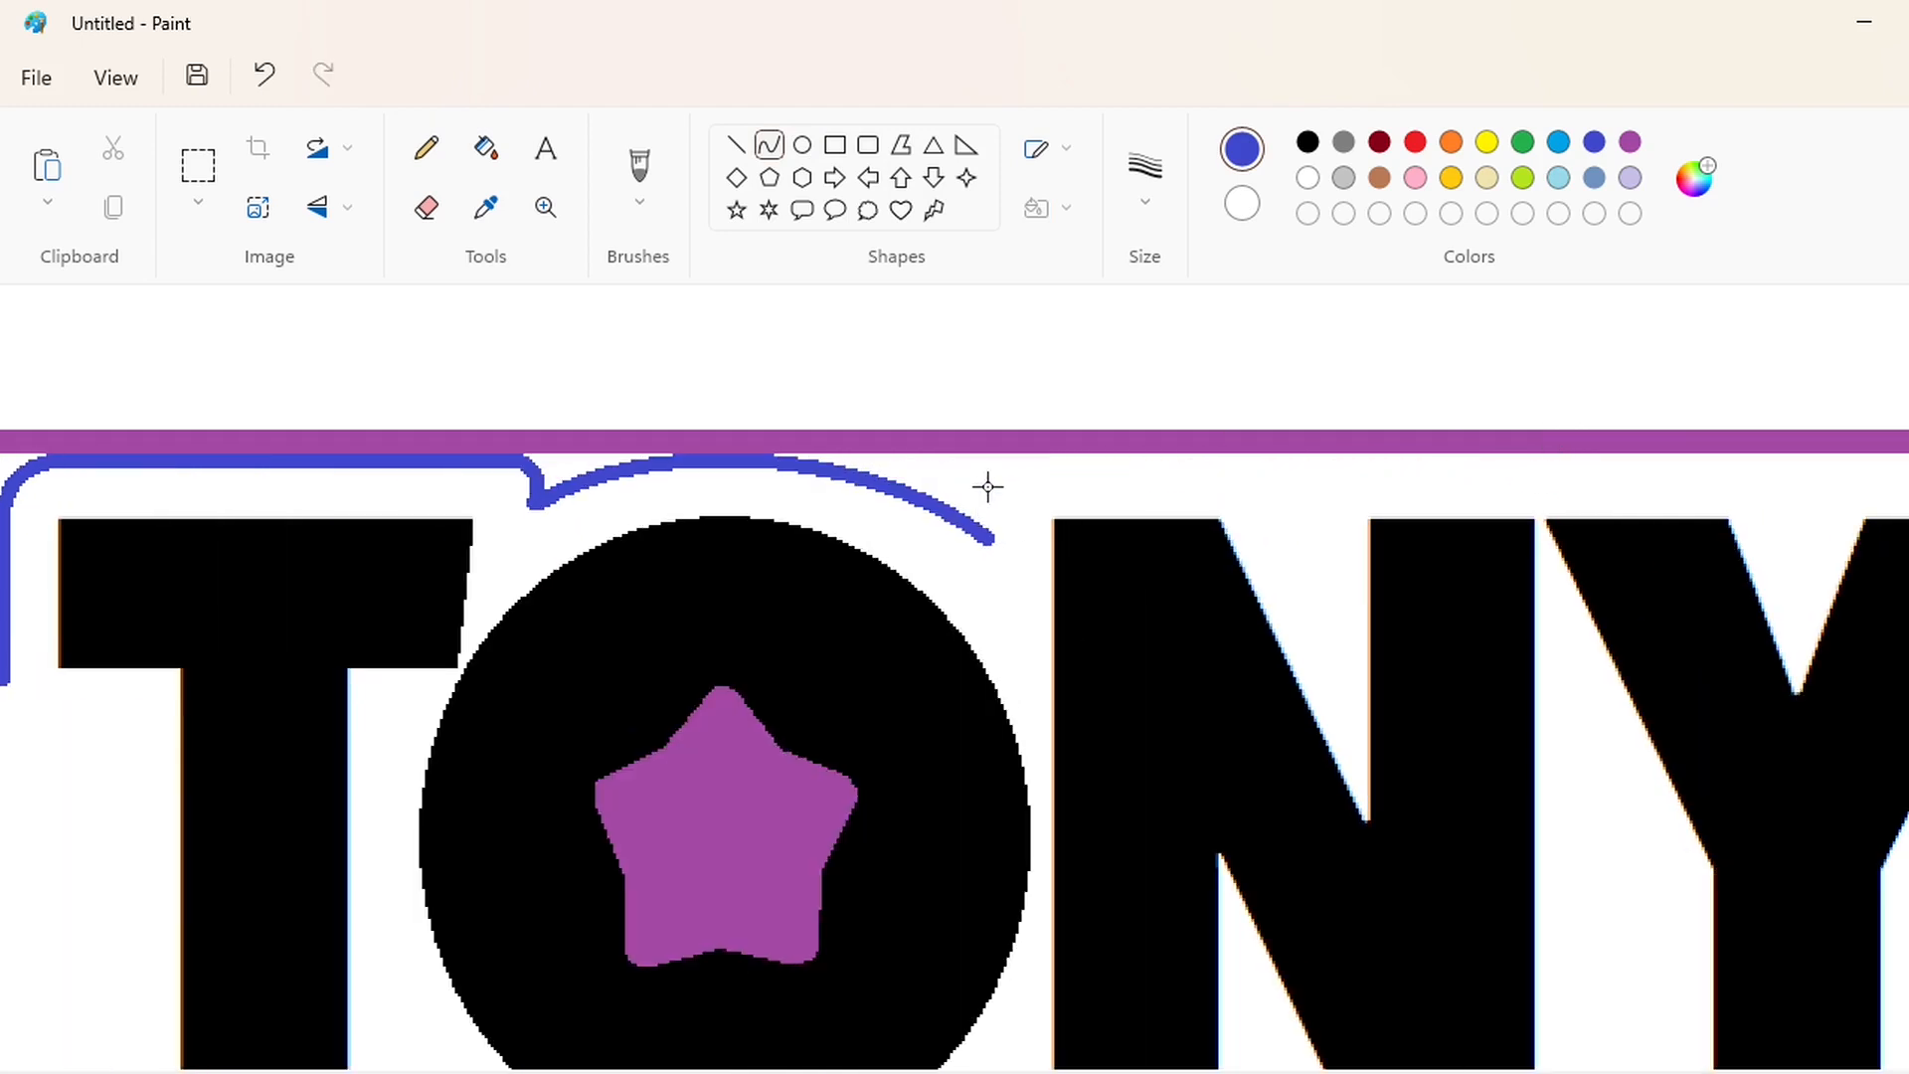
{"action": "mouse_move", "coordinate": [988, 537]}
{"action": "left_mouse_down"}
{"action": "mouse_move", "coordinate": [1032, 458]}
{"action": "mouse_move", "coordinate": [1289, 463]}
{"action": "left_mouse_up"}
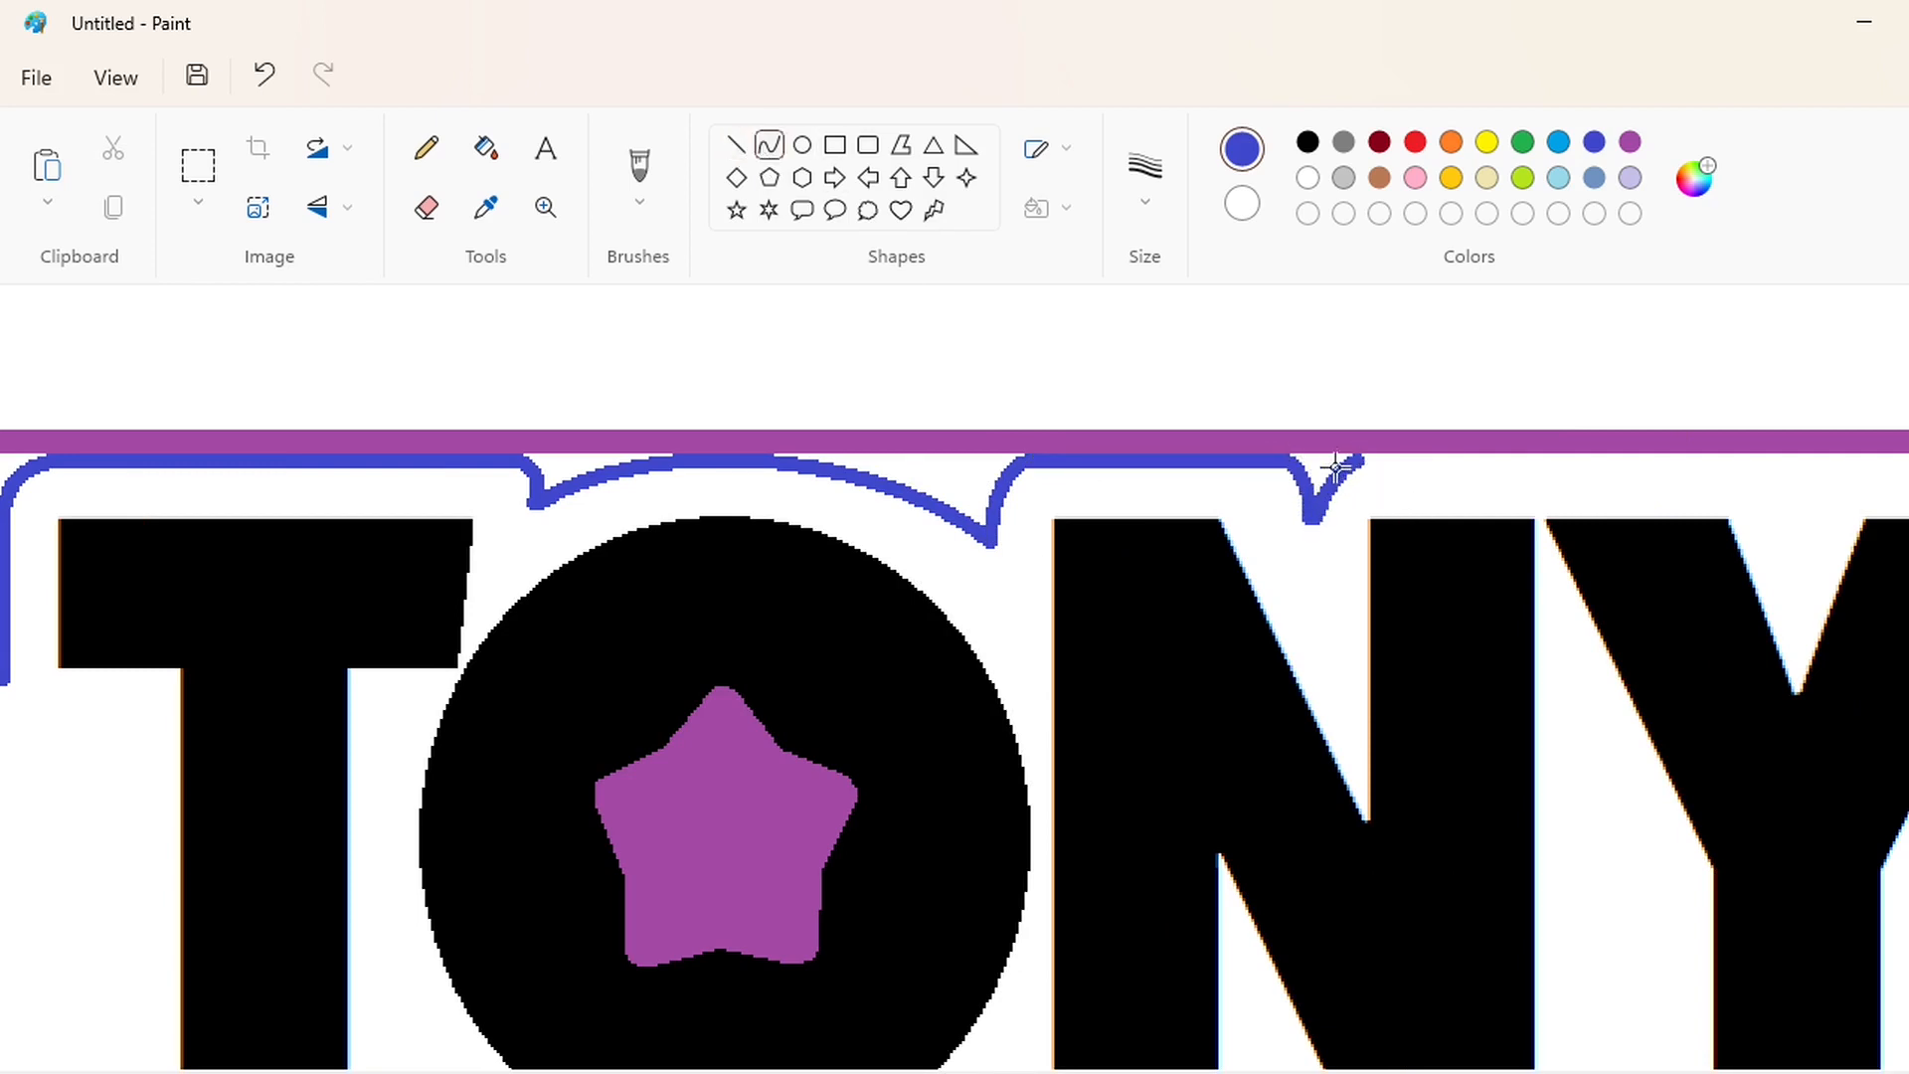
{"action": "left_click_drag", "start_coordinate": [1360, 456], "coordinate": [1759, 459]}
{"action": "scroll", "coordinate": [955, 746], "scroll_direction": "right", "scroll_amount": 5}
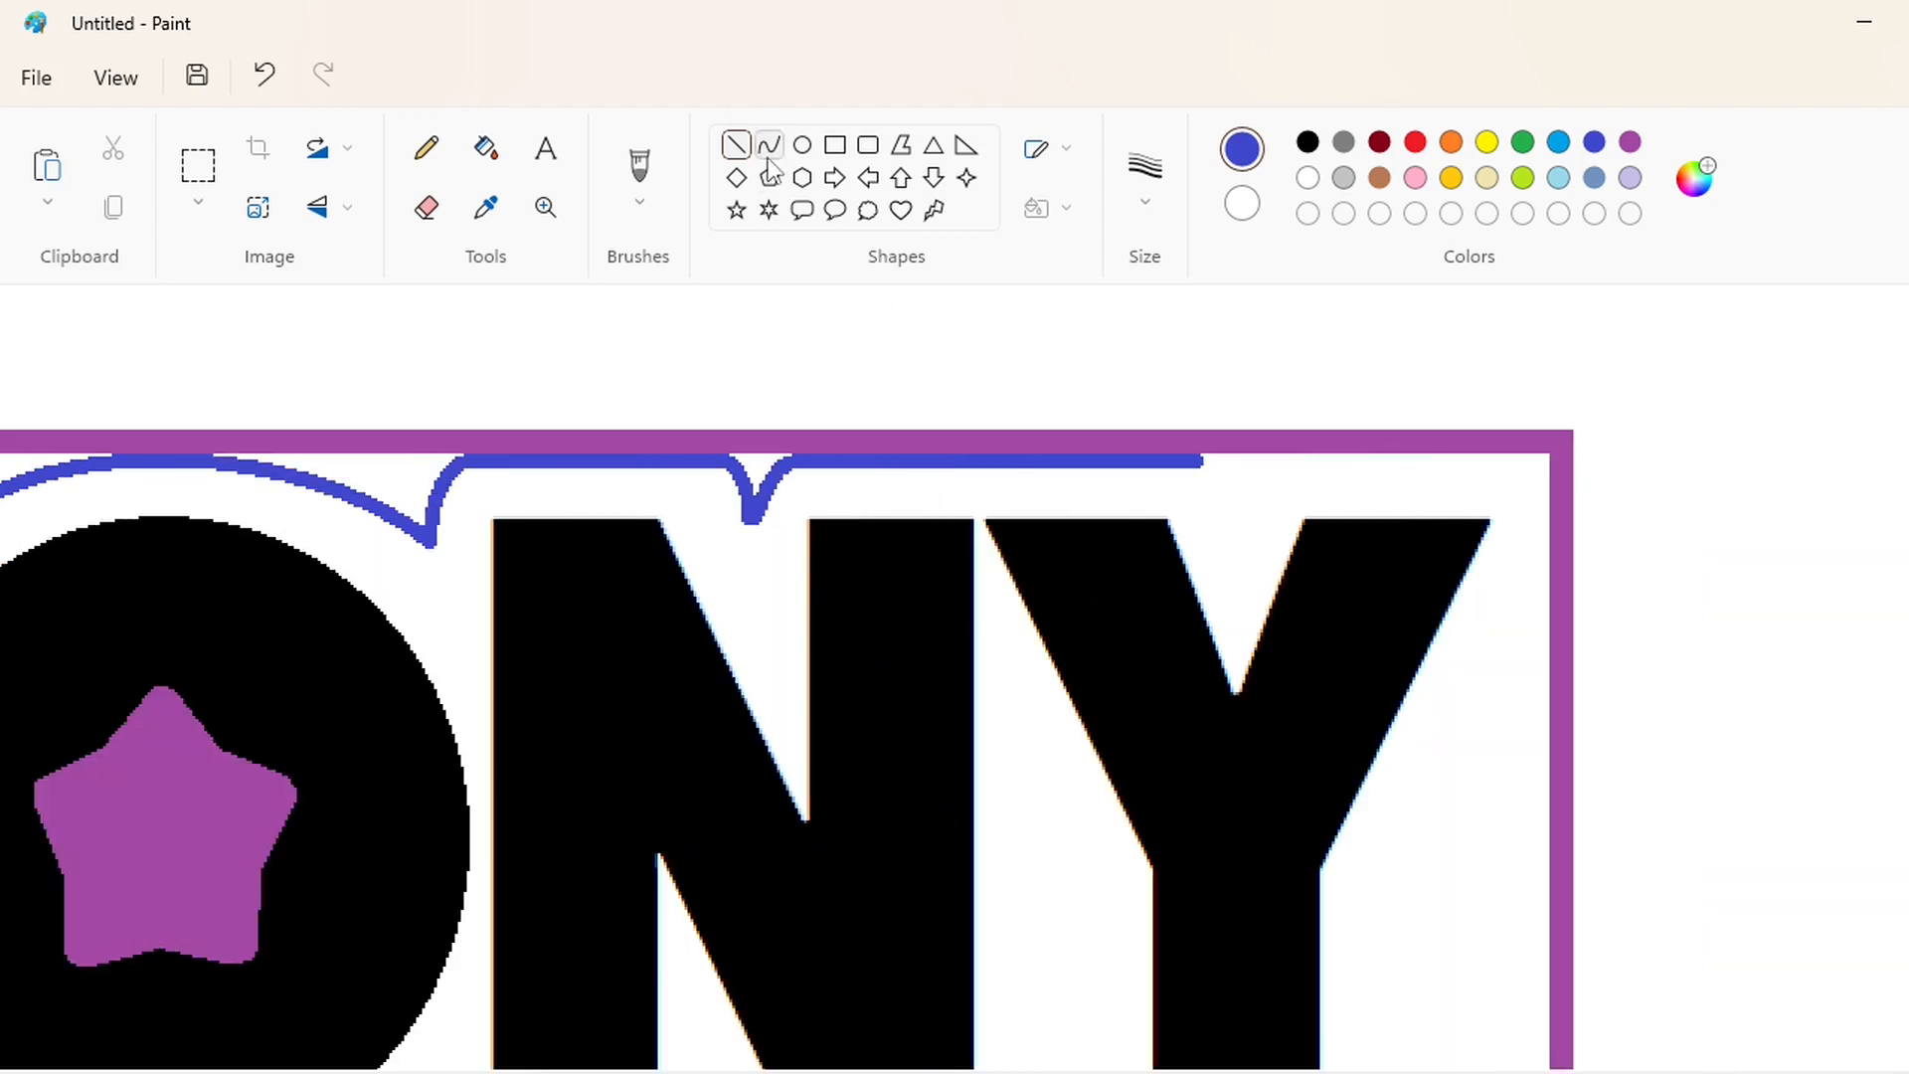
Curve the indigo outline into a notch over the last Y's fork and round it at the Y's outer upper corner.
{"action": "left_click", "coordinate": [1343, 494]}
{"action": "mouse_move", "coordinate": [1243, 516]}
{"action": "left_mouse_down"}
{"action": "mouse_move", "coordinate": [1299, 461]}
{"action": "mouse_move", "coordinate": [1513, 460]}
{"action": "mouse_move", "coordinate": [1547, 488]}
{"action": "left_mouse_up"}
{"action": "left_click", "coordinate": [1266, 467]}
{"action": "left_click", "coordinate": [1396, 481]}
{"action": "left_click", "coordinate": [1721, 492]}
Draw straight indigo lines along the last Y's outer diagonal arm and down beside its stem.
{"action": "left_click", "coordinate": [736, 145]}
{"action": "scroll", "coordinate": [1611, 729], "scroll_direction": "down", "scroll_amount": 2}
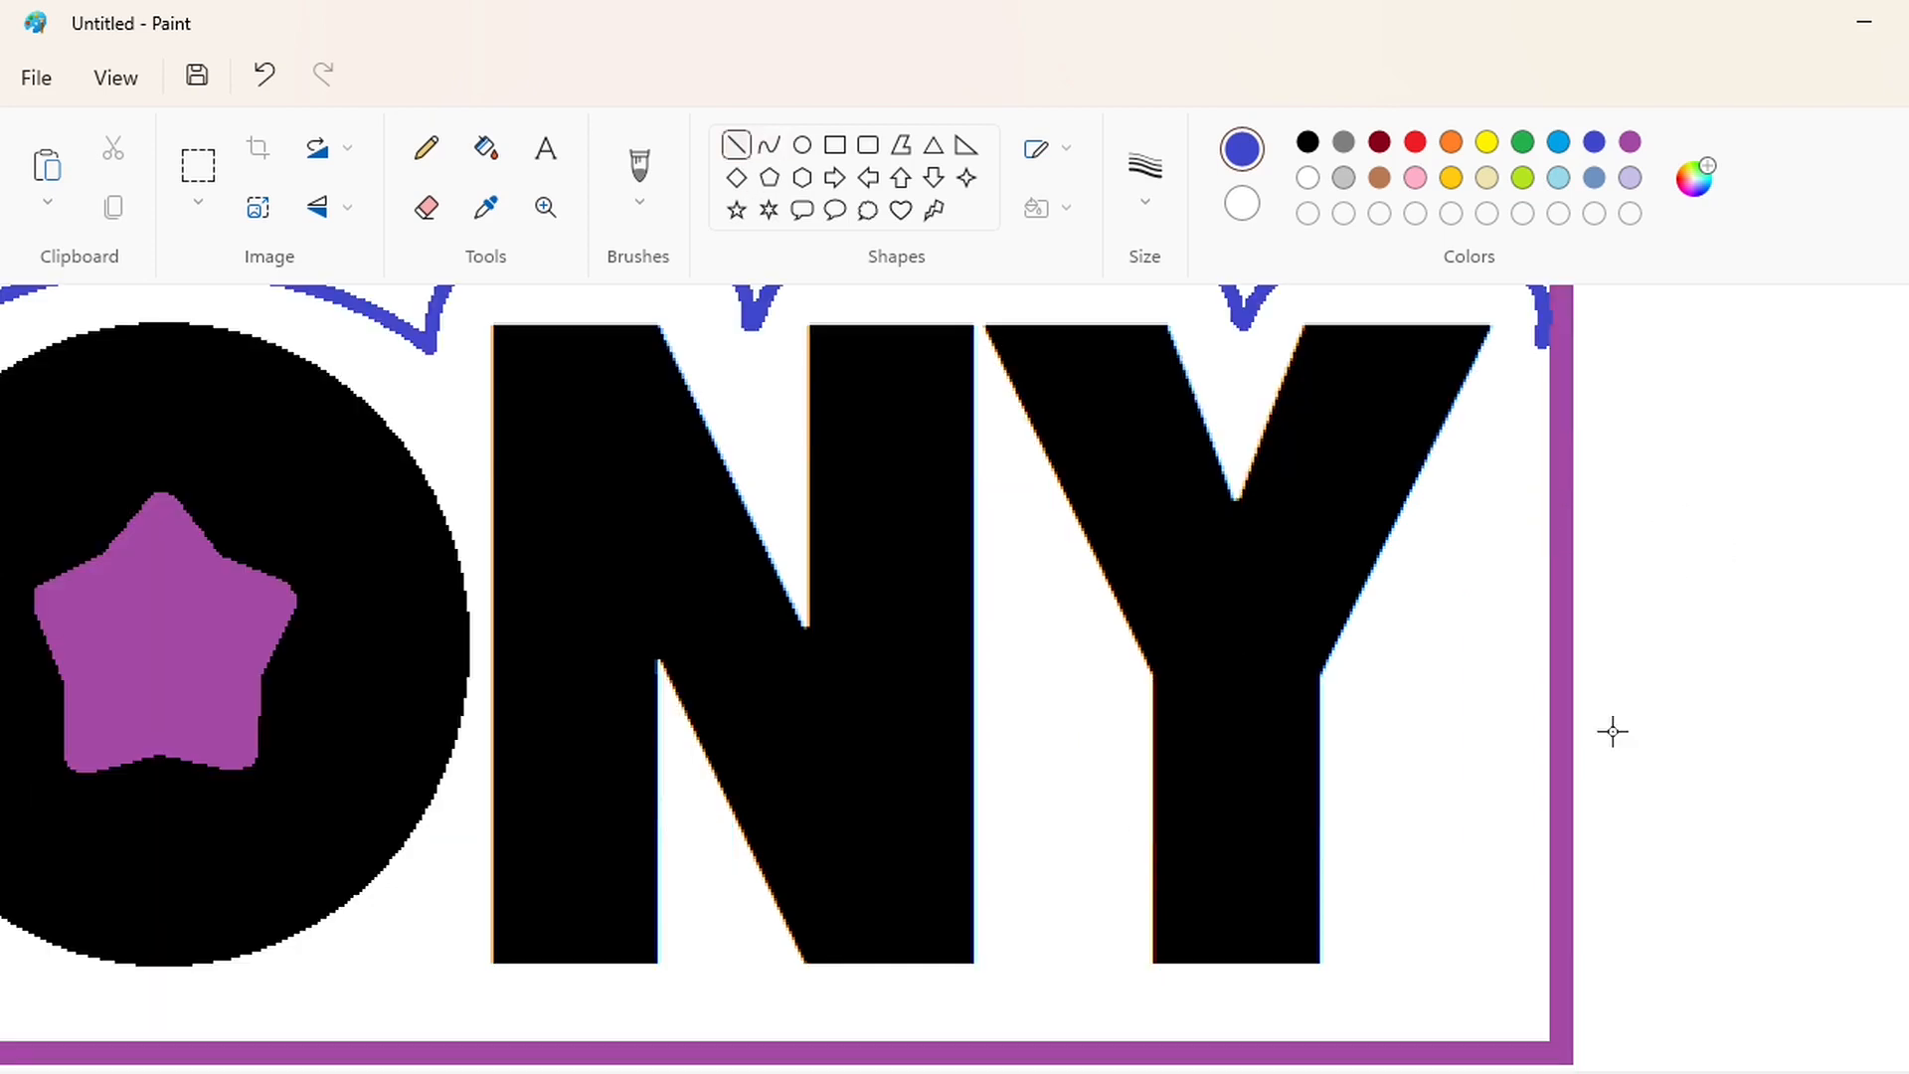
{"action": "left_click_drag", "start_coordinate": [1541, 345], "coordinate": [1373, 682]}
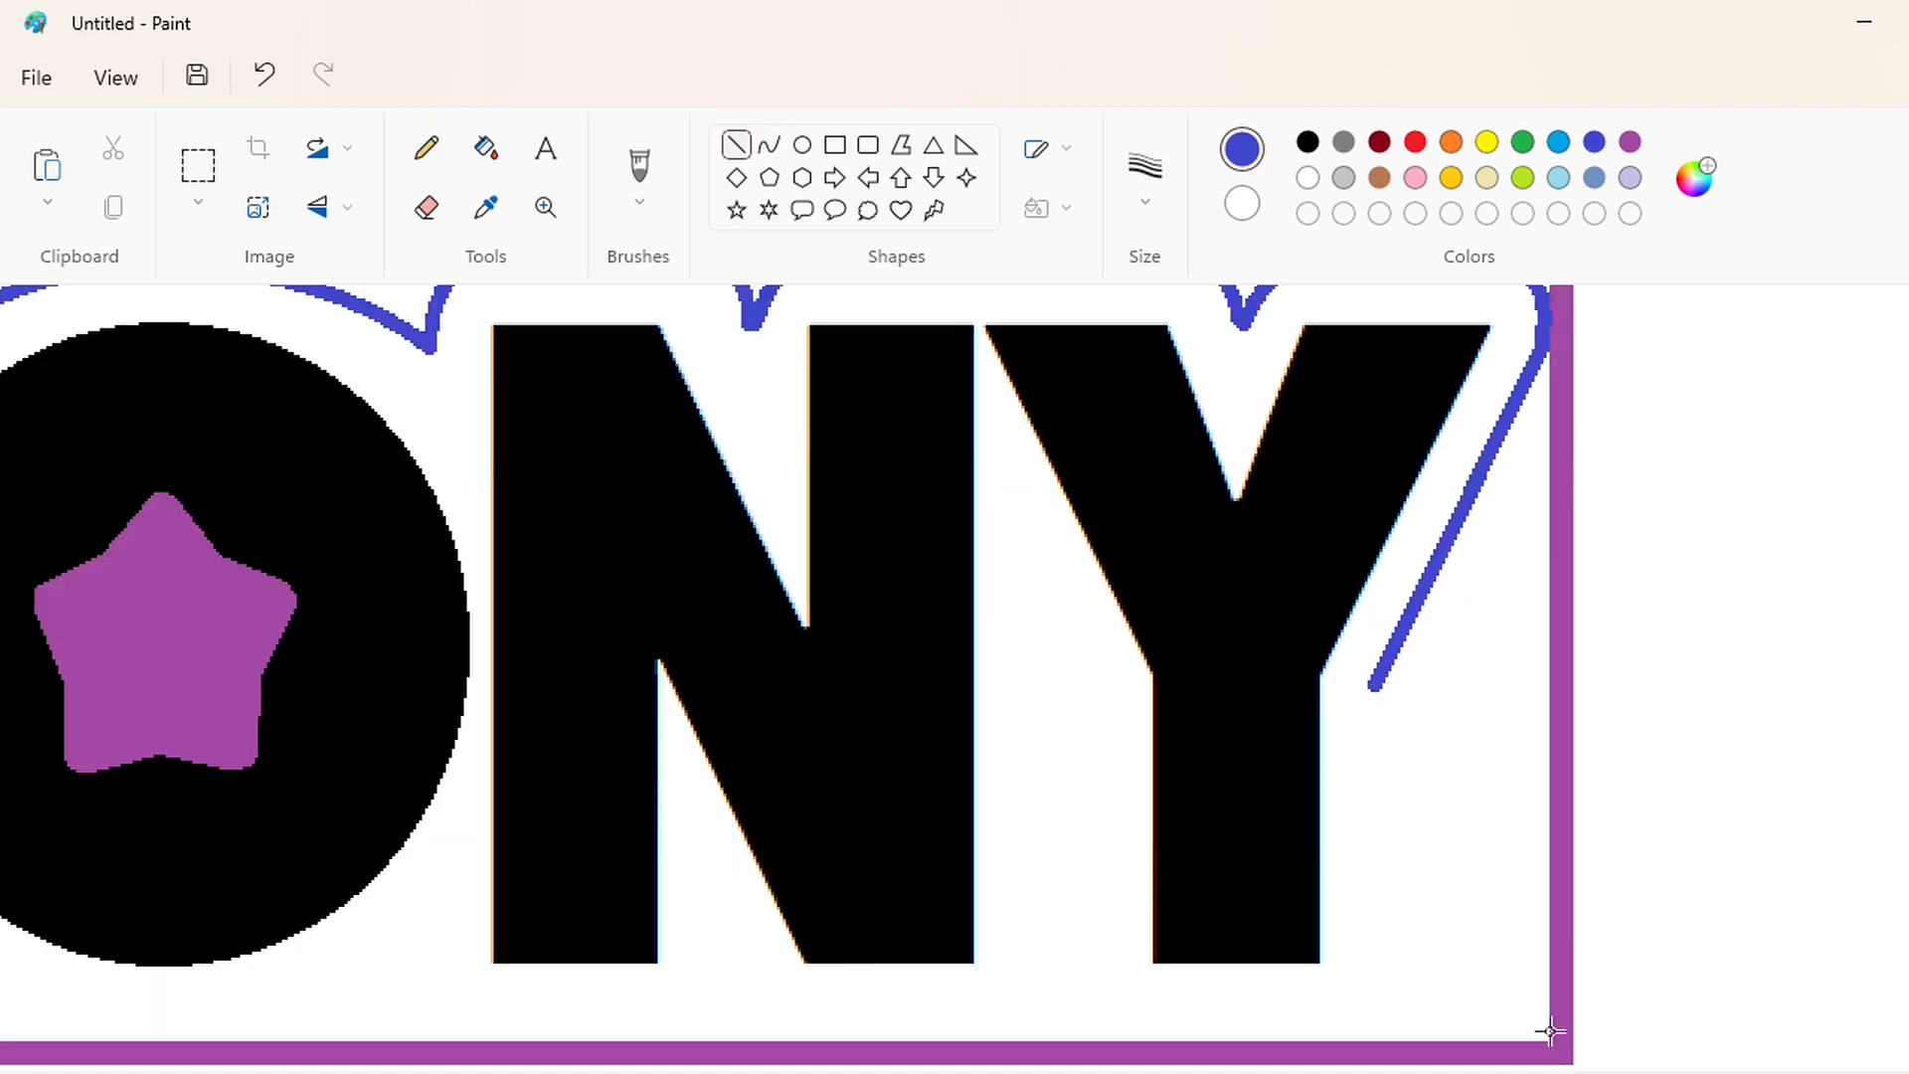
{"action": "scroll", "coordinate": [1549, 1032], "scroll_direction": "left", "scroll_amount": 5}
{"action": "scroll", "coordinate": [925, 696], "scroll_direction": "right", "scroll_amount": 8}
{"action": "left_click_drag", "start_coordinate": [933, 741], "coordinate": [932, 993]}
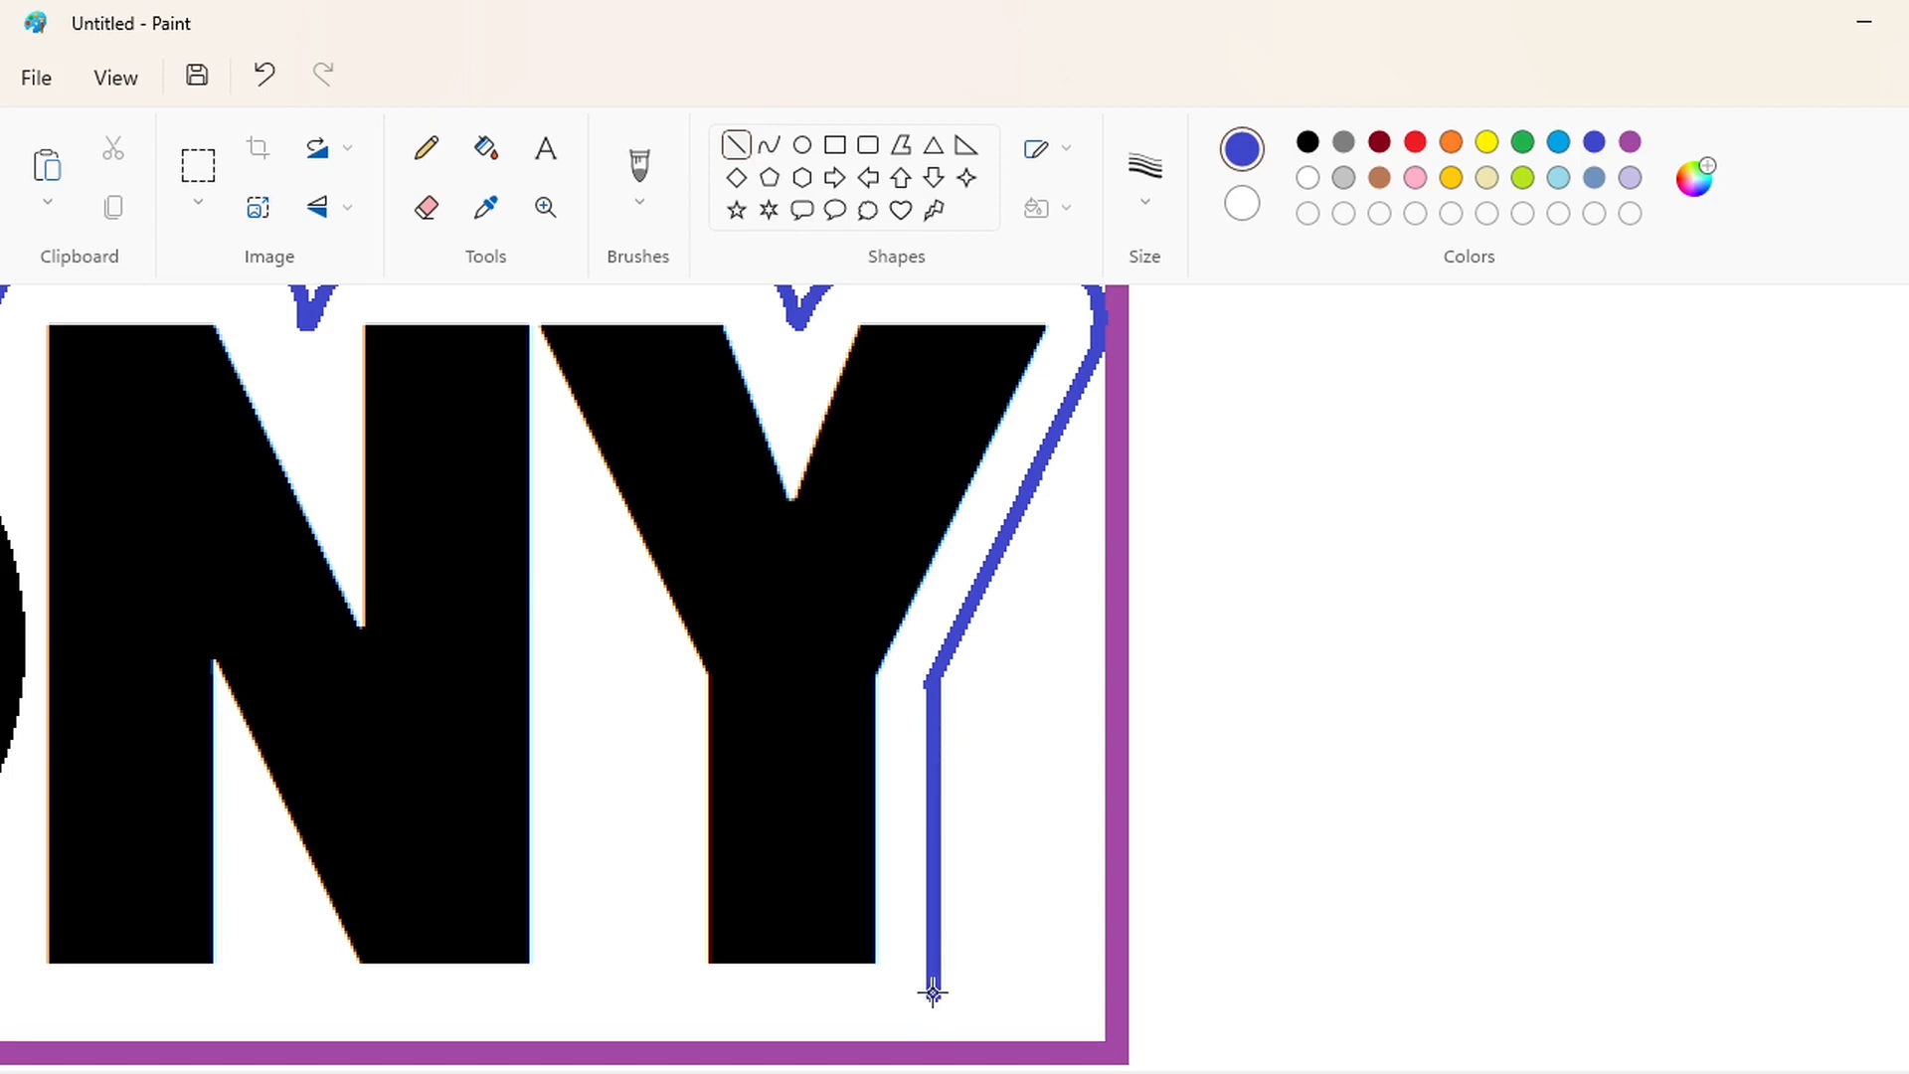
{"action": "left_click", "coordinate": [1322, 989]}
{"action": "scroll", "coordinate": [513, 318], "scroll_direction": "left", "scroll_amount": 5}
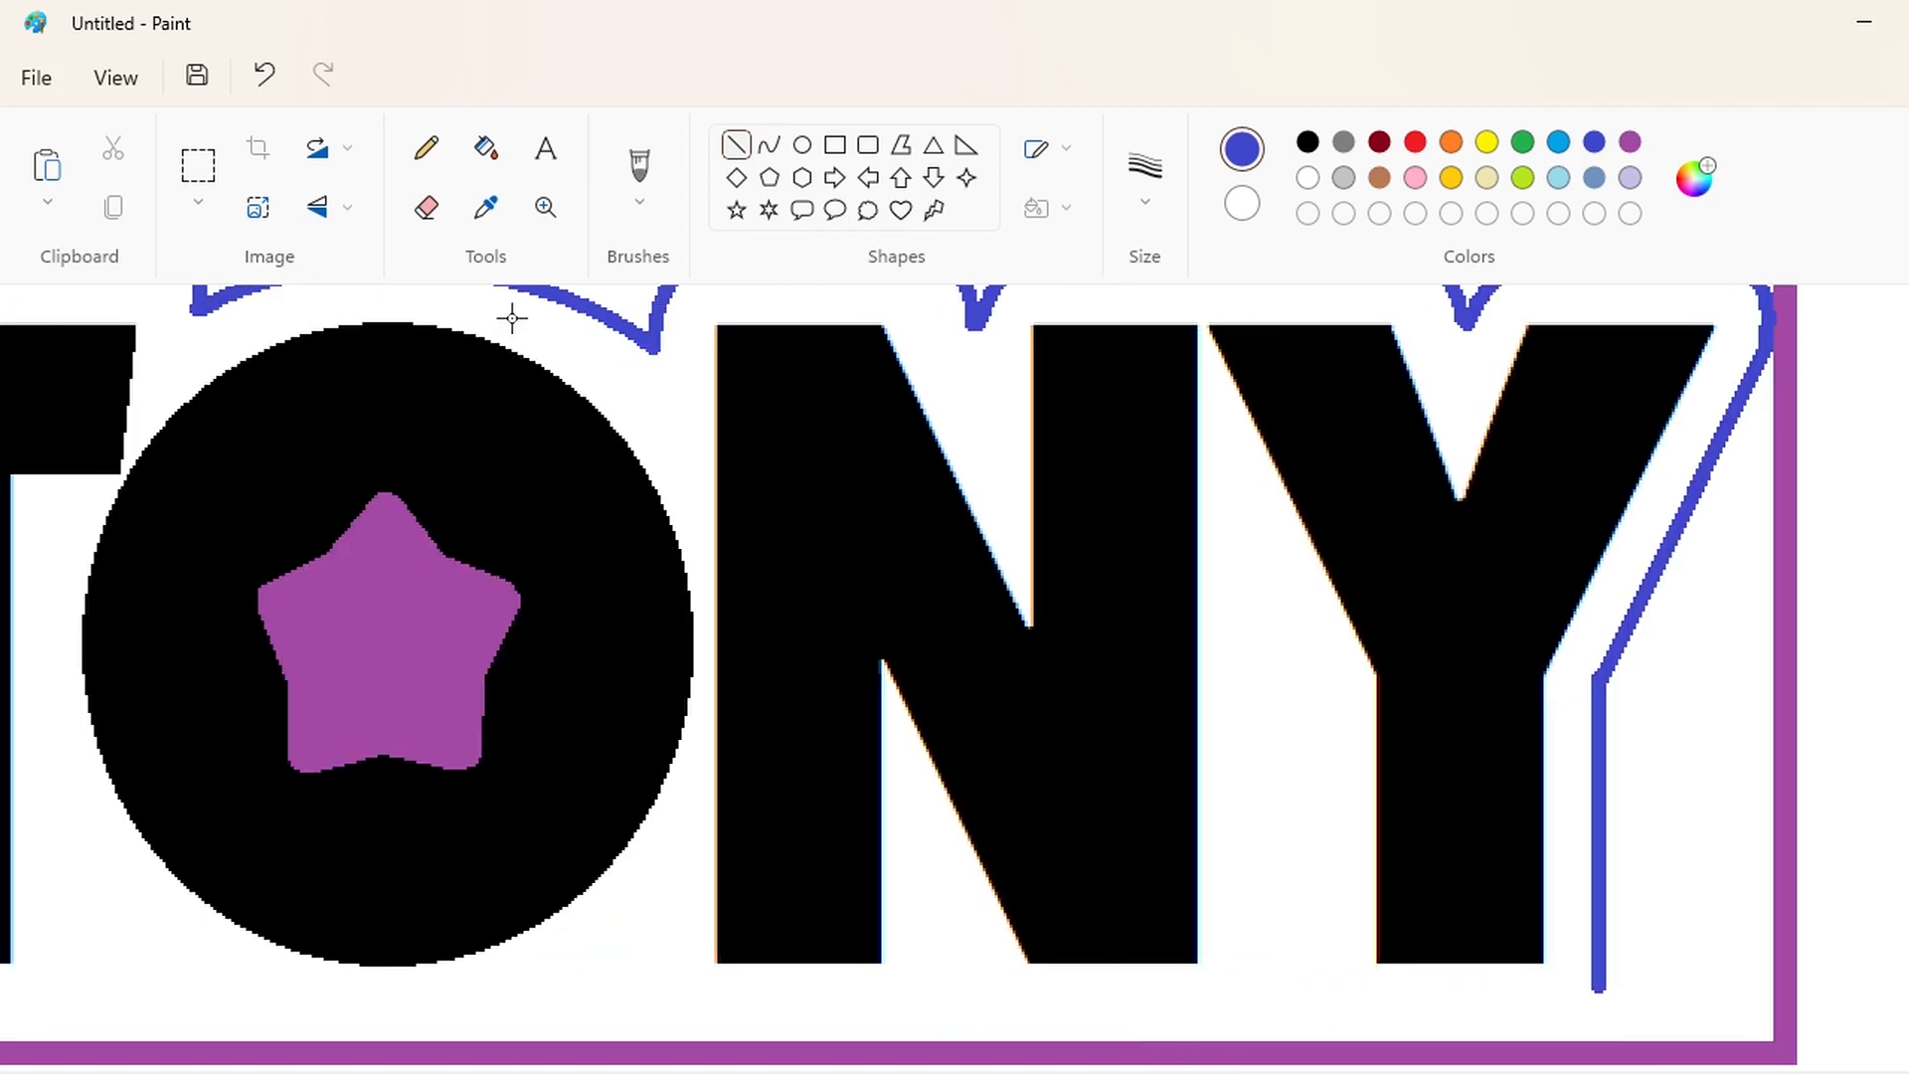
Round the outline at the Y's foot, run it straight beneath the Y and N, and curve it up into the N's gap.
{"action": "left_click", "coordinate": [769, 145]}
{"action": "scroll", "coordinate": [1451, 867], "scroll_direction": "down", "scroll_amount": 2}
{"action": "scroll", "coordinate": [1406, 792], "scroll_direction": "right", "scroll_amount": 2}
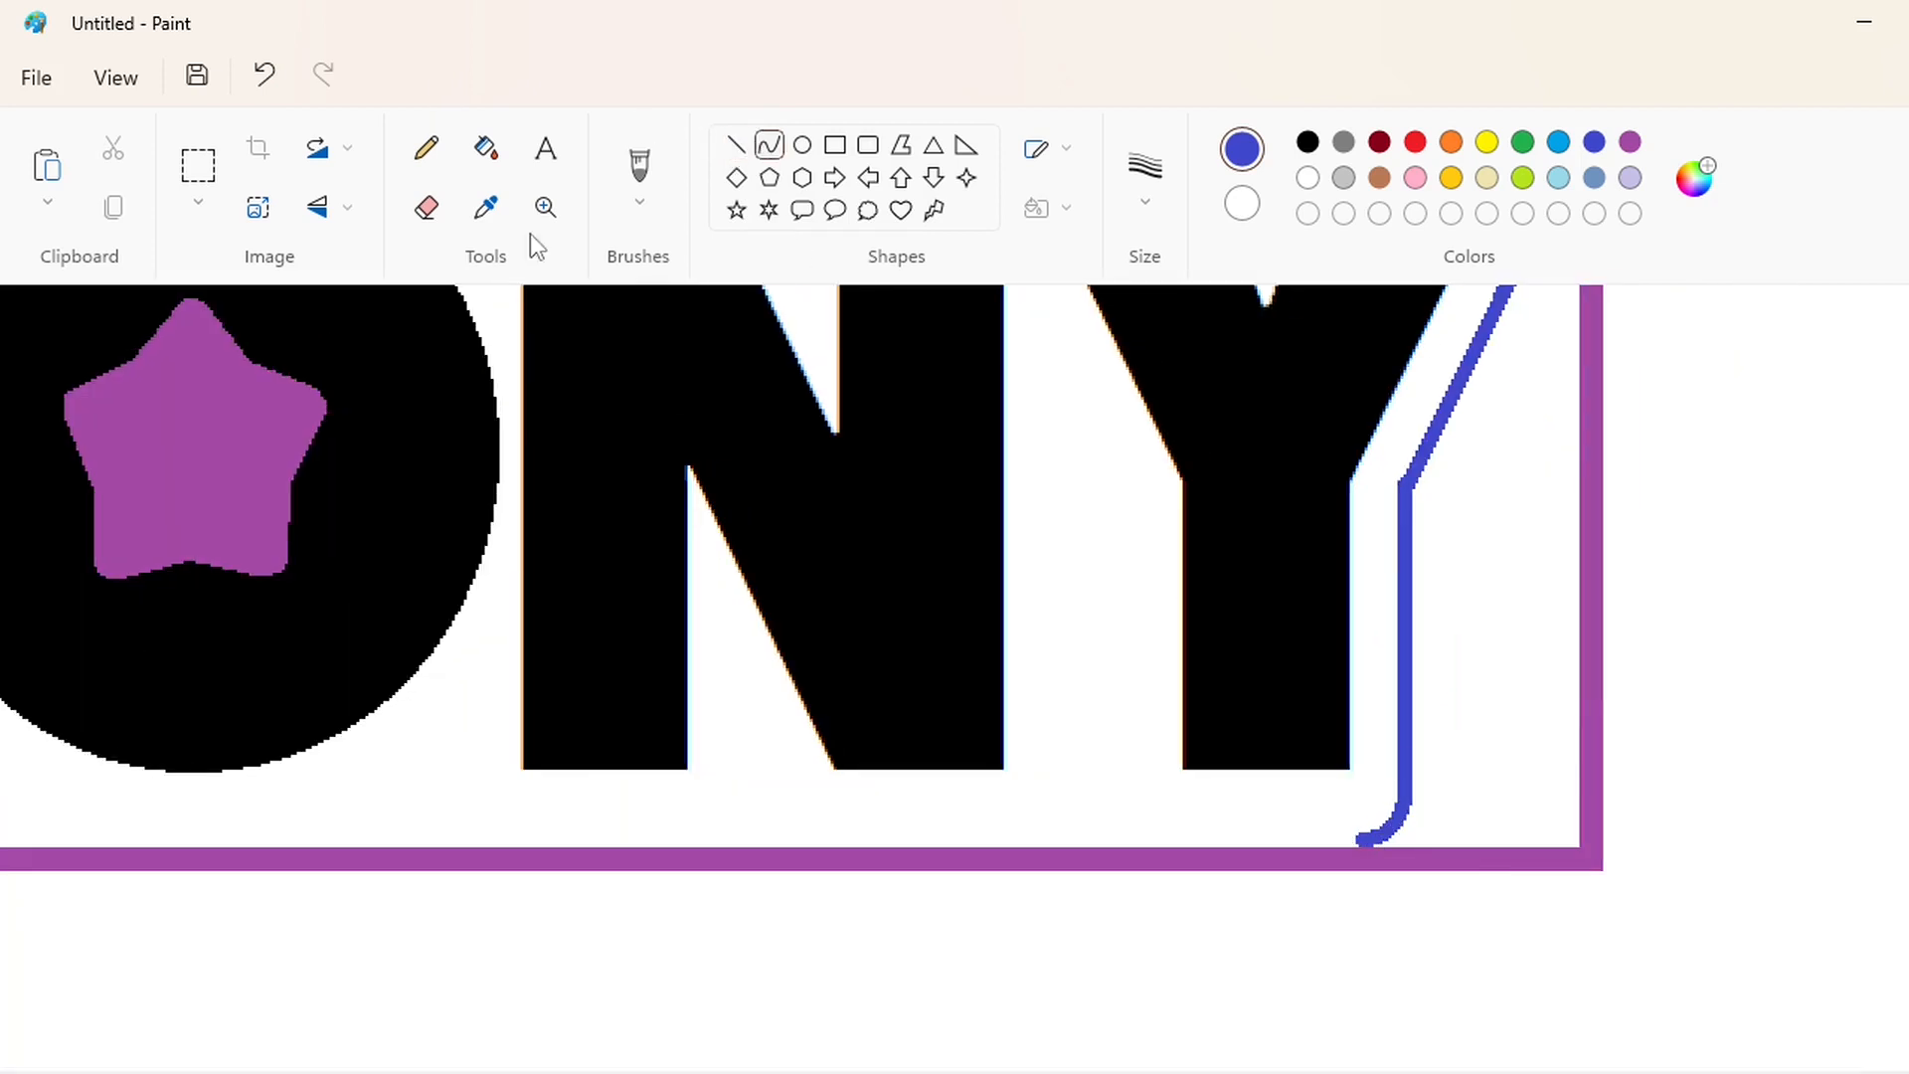
{"action": "left_click_drag", "start_coordinate": [1361, 840], "coordinate": [761, 815]}
{"action": "scroll", "coordinate": [1131, 832], "scroll_direction": "left", "scroll_amount": 3}
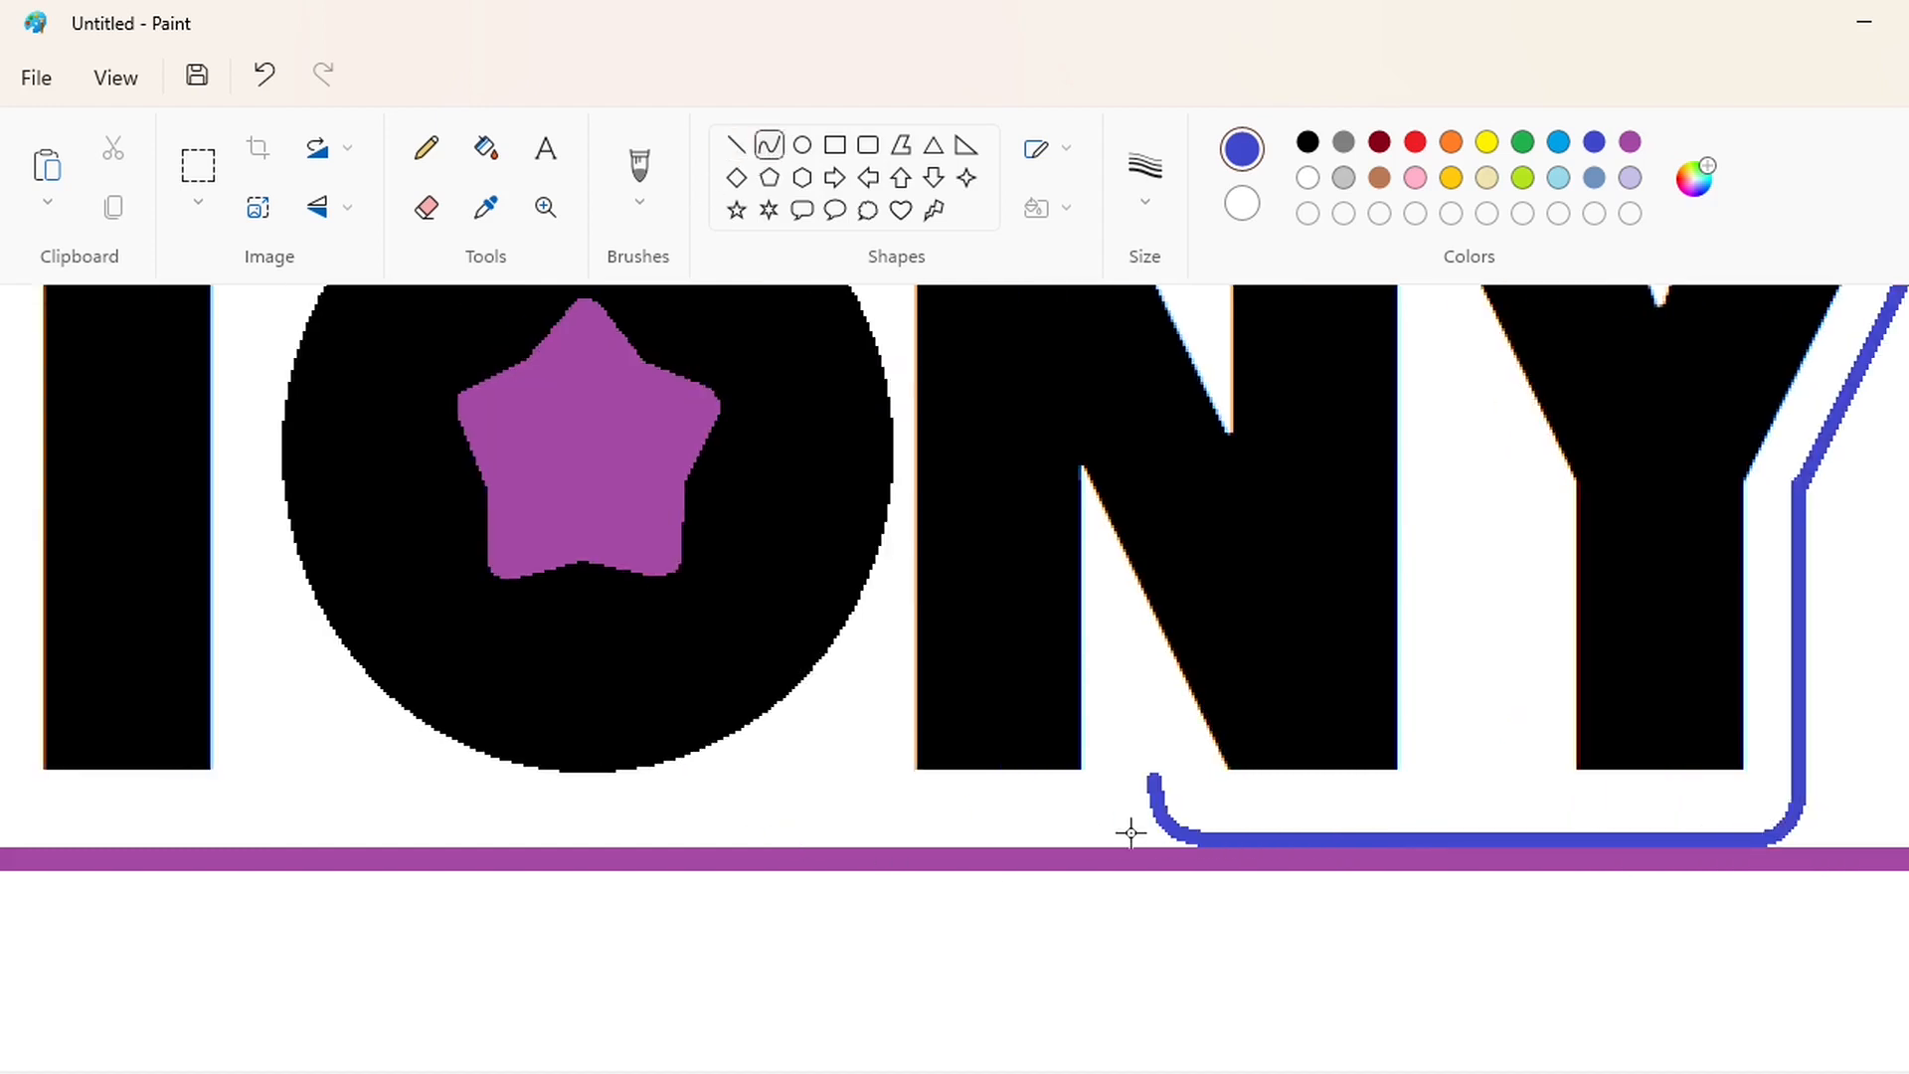
Finish the notch beneath TONY's N and draw a straight indigo line under the N's left leg.
{"action": "left_click_drag", "start_coordinate": [1102, 834], "coordinate": [893, 838]}
{"action": "left_click", "coordinate": [736, 146]}
{"action": "left_click", "coordinate": [1055, 1053]}
{"action": "scroll", "coordinate": [1055, 1052], "scroll_direction": "left", "scroll_amount": 2}
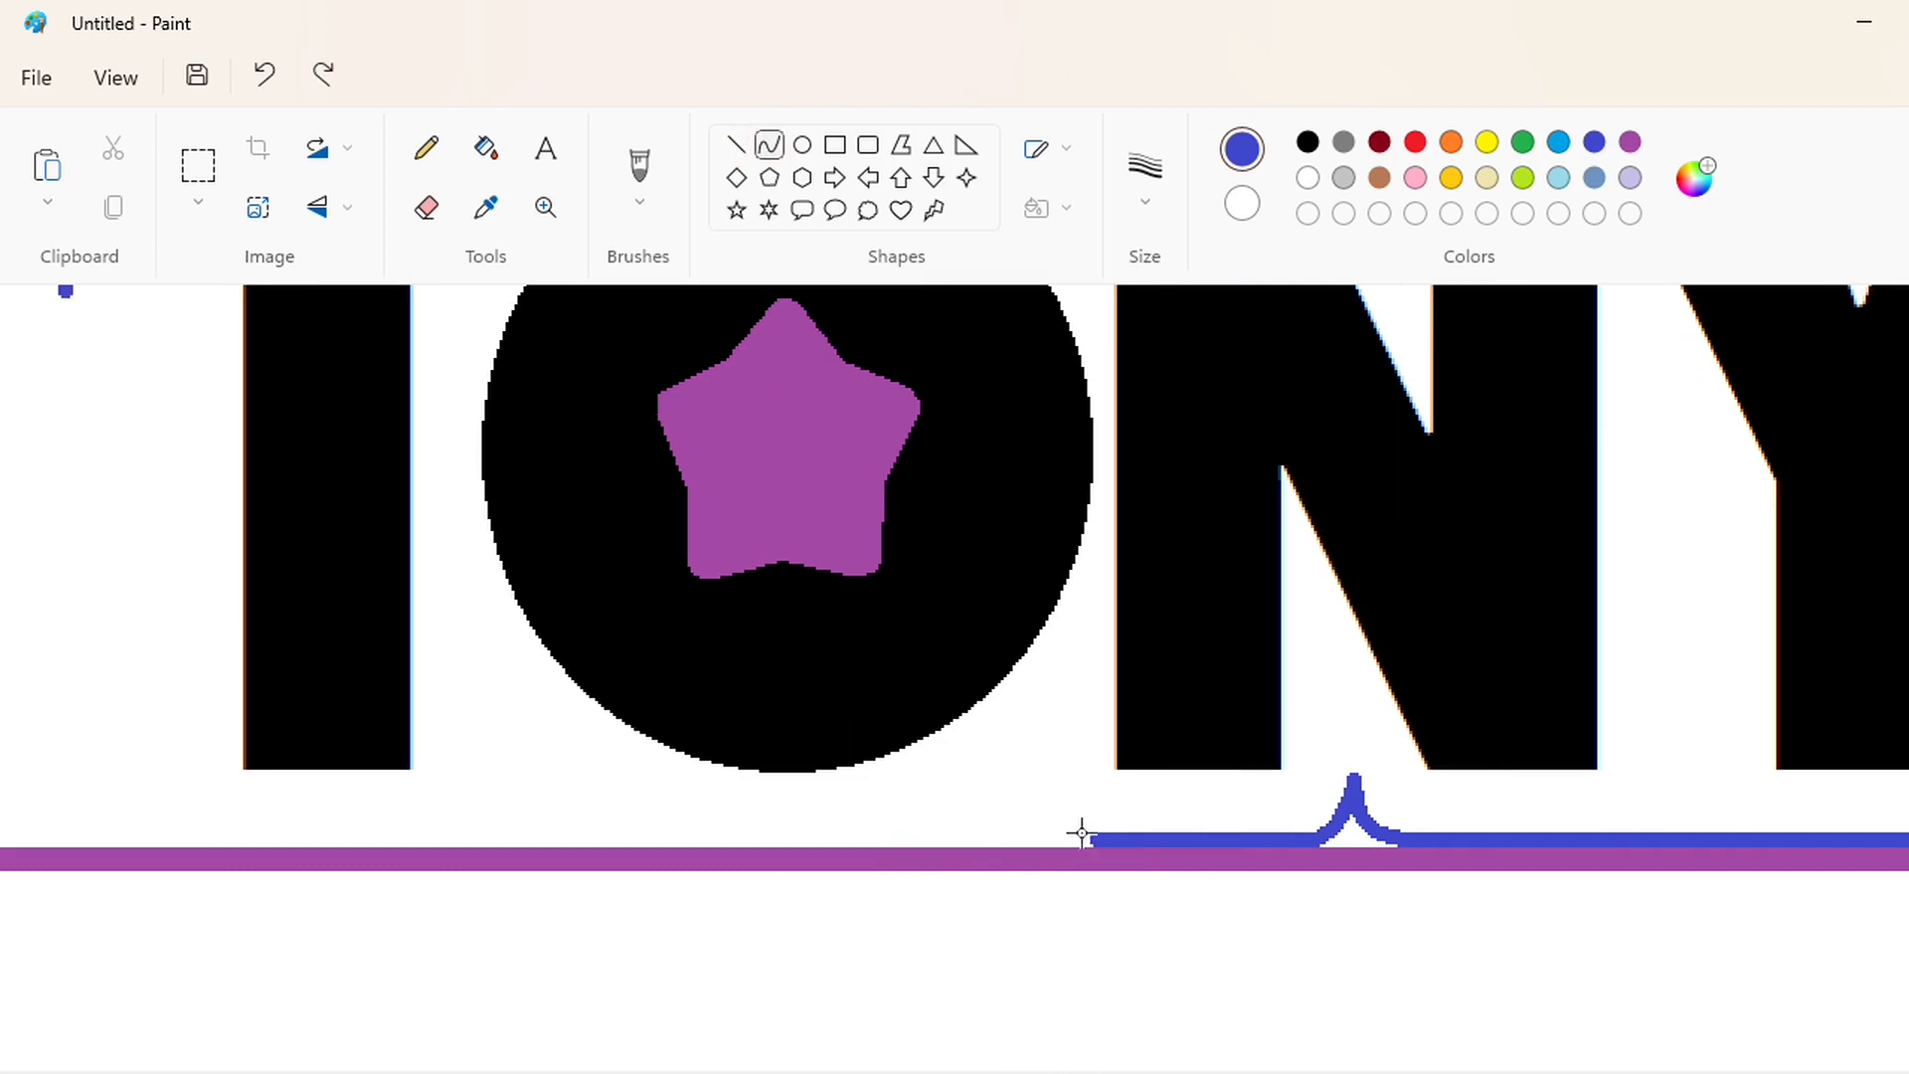
Round the outline's corner at the N's foot and draw an indigo arc beneath the starred O.
{"action": "mouse_move", "coordinate": [1082, 833]}
{"action": "left_mouse_down"}
{"action": "mouse_move", "coordinate": [1044, 758]}
{"action": "mouse_move", "coordinate": [1037, 793]}
{"action": "left_mouse_up"}
{"action": "scroll", "coordinate": [955, 679], "scroll_direction": "left", "scroll_amount": 5}
{"action": "left_click_drag", "start_coordinate": [1502, 749], "coordinate": [957, 702]}
{"action": "left_click_drag", "start_coordinate": [1278, 756], "coordinate": [1350, 899]}
{"action": "left_click_drag", "start_coordinate": [1074, 804], "coordinate": [1031, 829]}
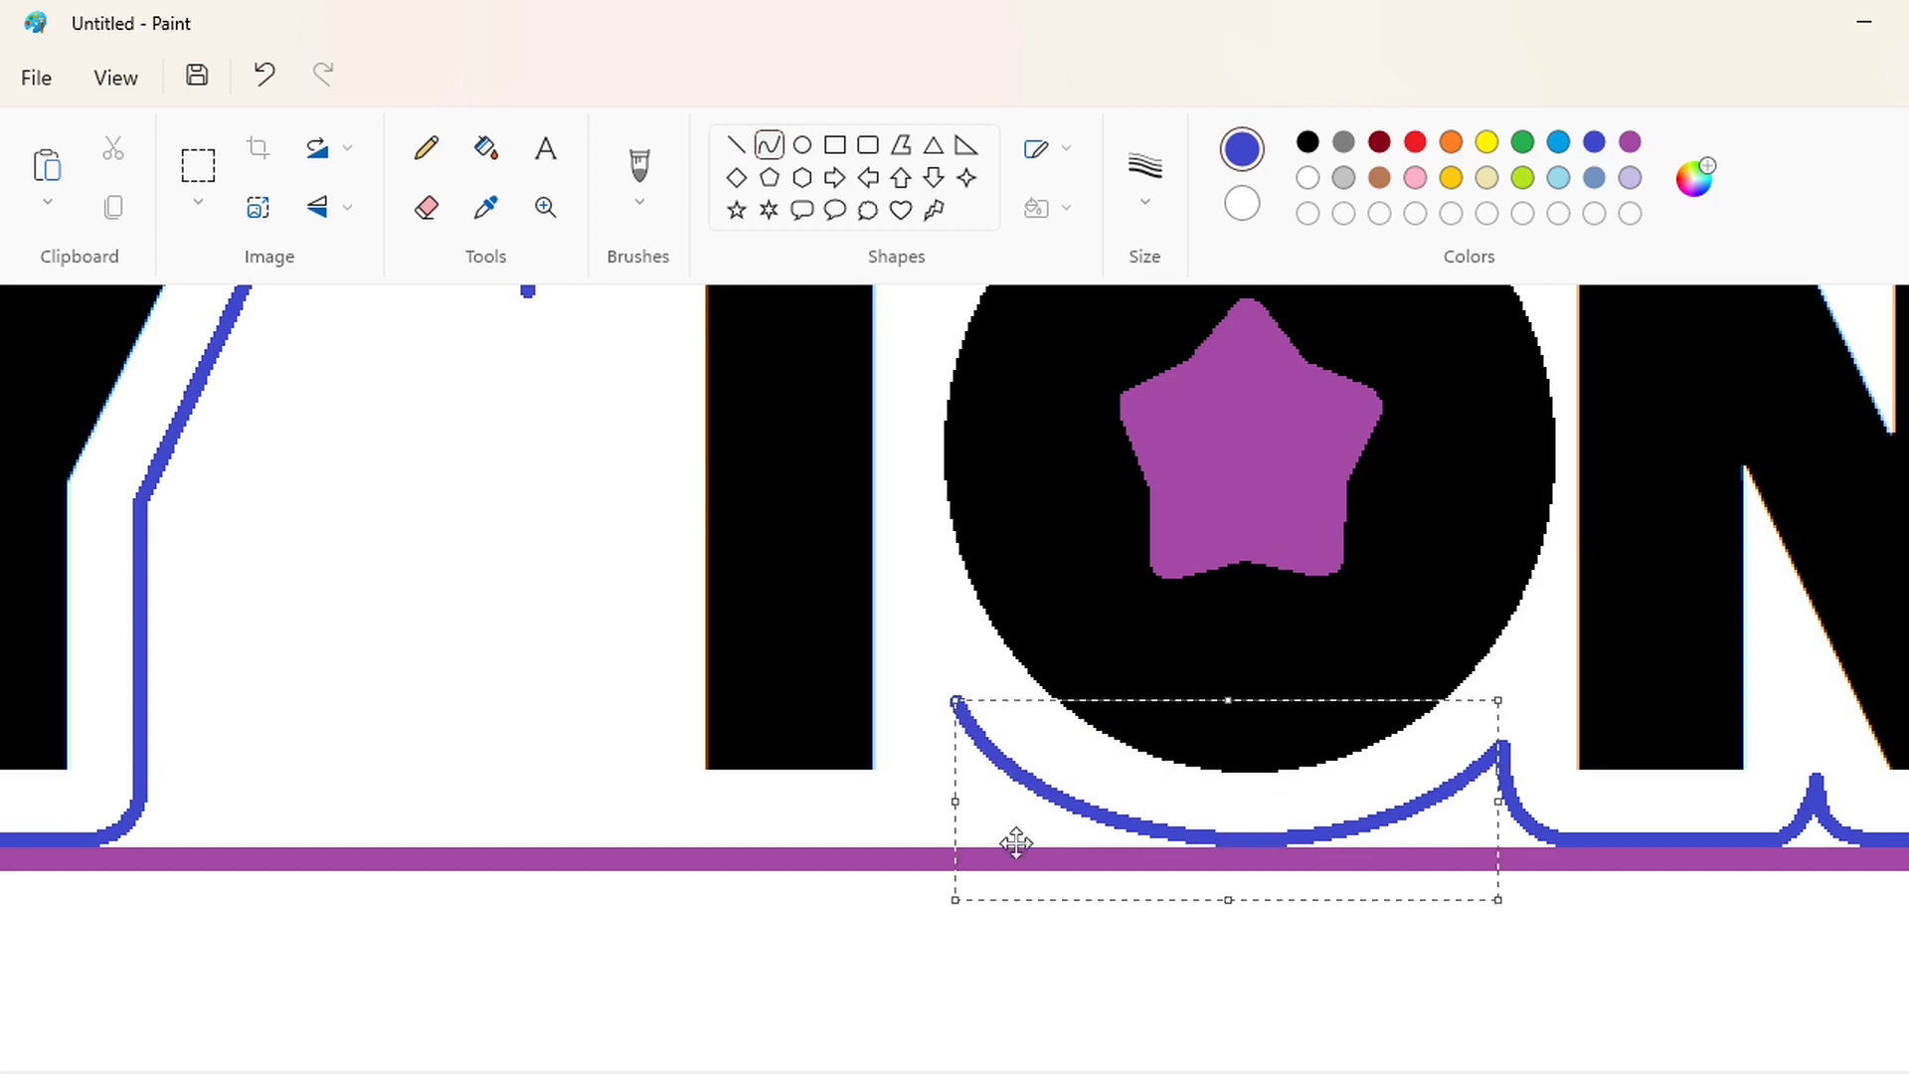
Run the outline down from the O's arc and round the corner at the T's foot.
{"action": "scroll", "coordinate": [1015, 844], "scroll_direction": "left", "scroll_amount": 2}
{"action": "mouse_move", "coordinate": [1143, 696]}
{"action": "left_mouse_down"}
{"action": "mouse_move", "coordinate": [1142, 766]}
{"action": "mouse_move", "coordinate": [1069, 841]}
{"action": "left_mouse_up"}
{"action": "left_click", "coordinate": [769, 146]}
{"action": "left_click_drag", "start_coordinate": [1106, 808], "coordinate": [1118, 843]}
{"action": "scroll", "coordinate": [955, 679], "scroll_direction": "left", "scroll_amount": 2}
Continue the indigo outline beneath the T's foot, round its other corner, and run it up beside the stem.
{"action": "left_click", "coordinate": [737, 145]}
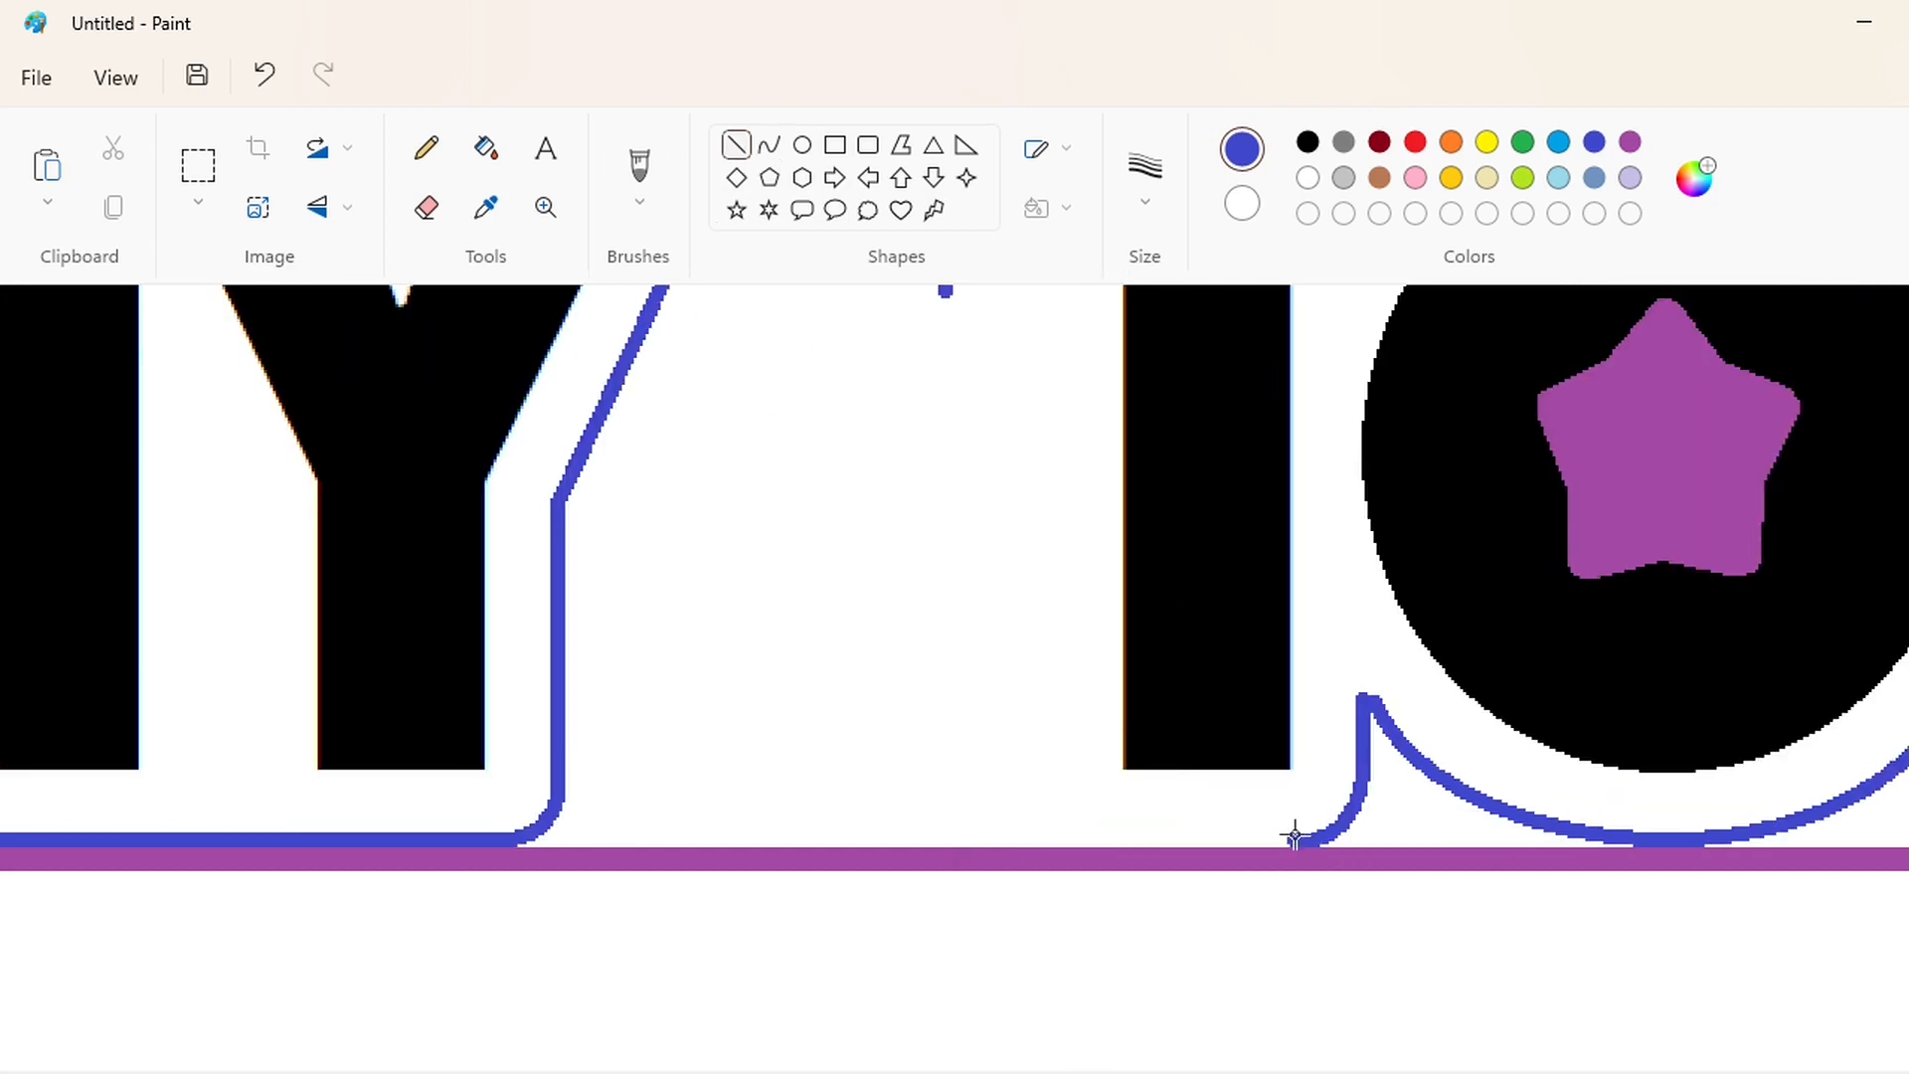
{"action": "mouse_move", "coordinate": [1295, 840]}
{"action": "left_mouse_down"}
{"action": "mouse_move", "coordinate": [1100, 839]}
{"action": "mouse_move", "coordinate": [1039, 781]}
{"action": "mouse_move", "coordinate": [1044, 835]}
{"action": "mouse_move", "coordinate": [1046, 288]}
{"action": "left_mouse_up"}
{"action": "left_click", "coordinate": [769, 145]}
{"action": "left_click", "coordinate": [737, 146]}
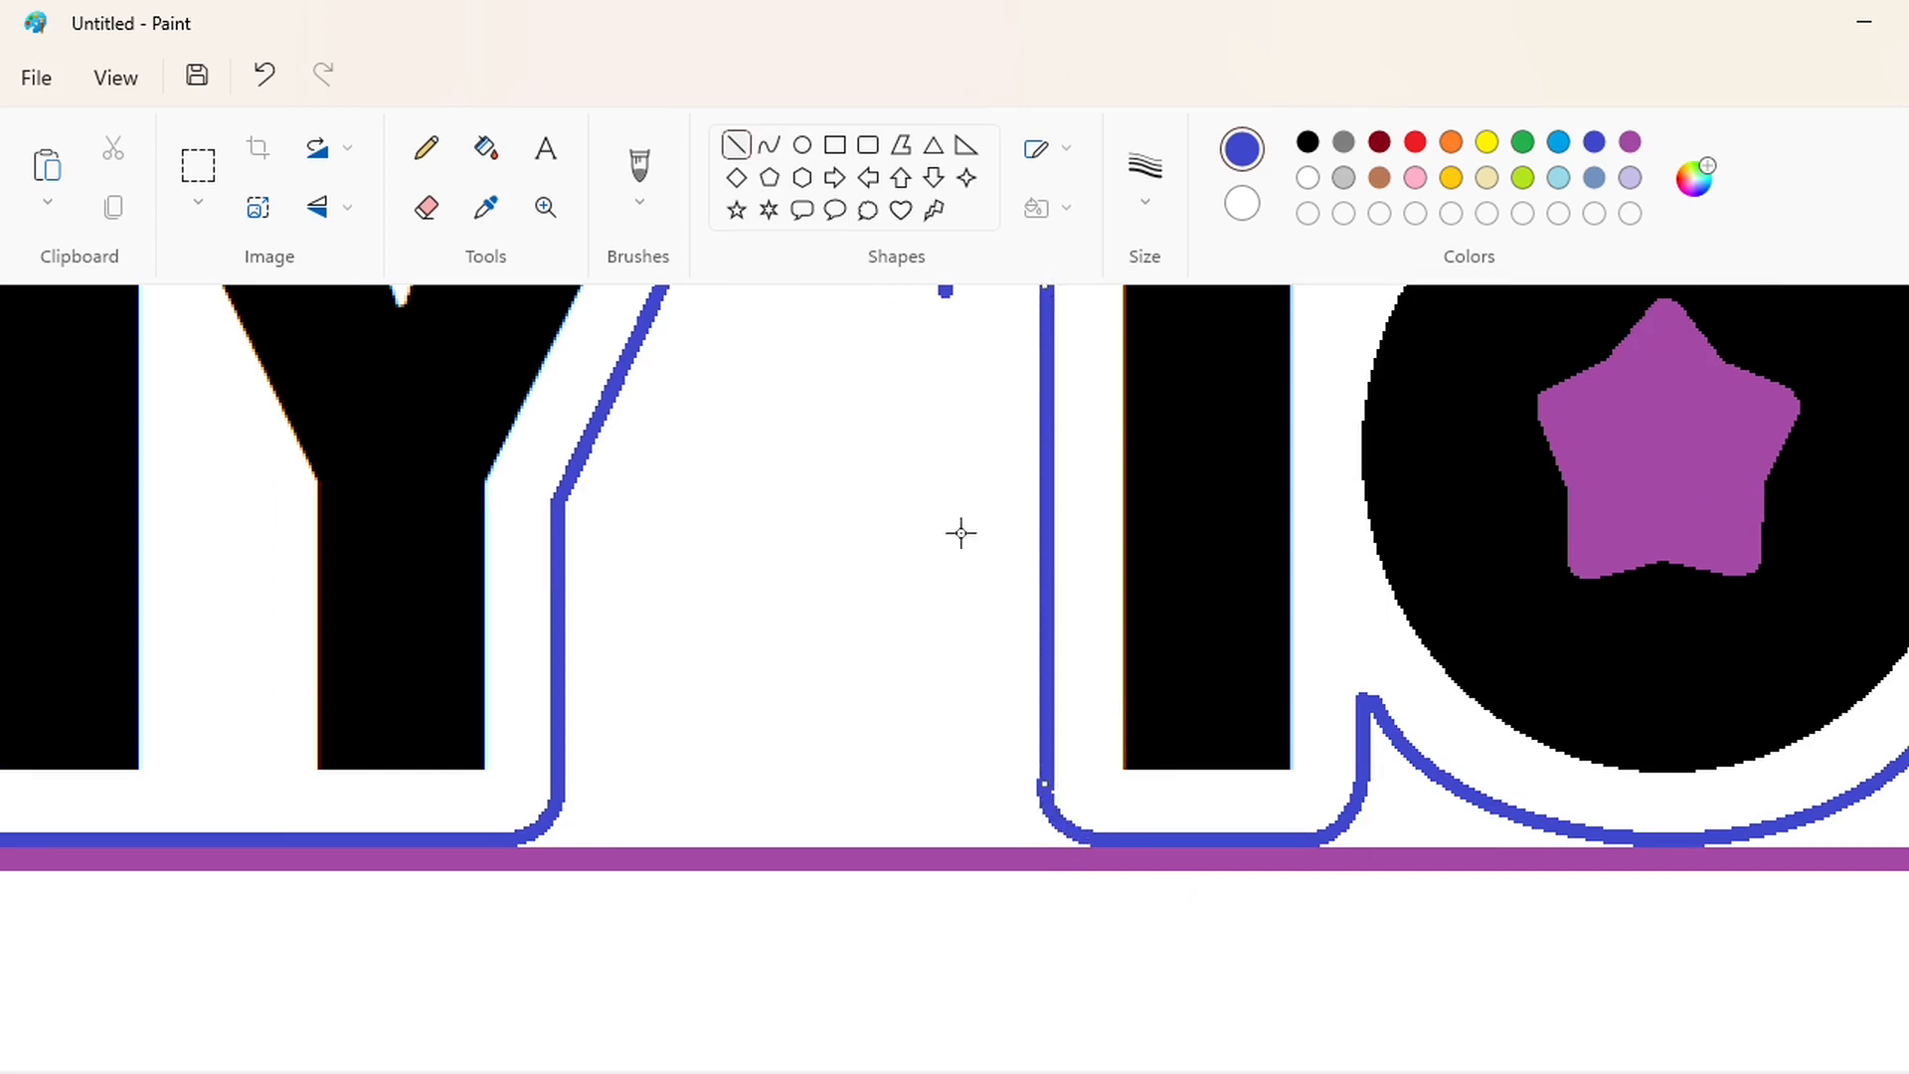
Round the outline's corner under the T's bar and draw a short straight line joining it to the stem's outline.
{"action": "scroll", "coordinate": [961, 533], "scroll_direction": "up", "scroll_amount": 2}
{"action": "left_click", "coordinate": [769, 145]}
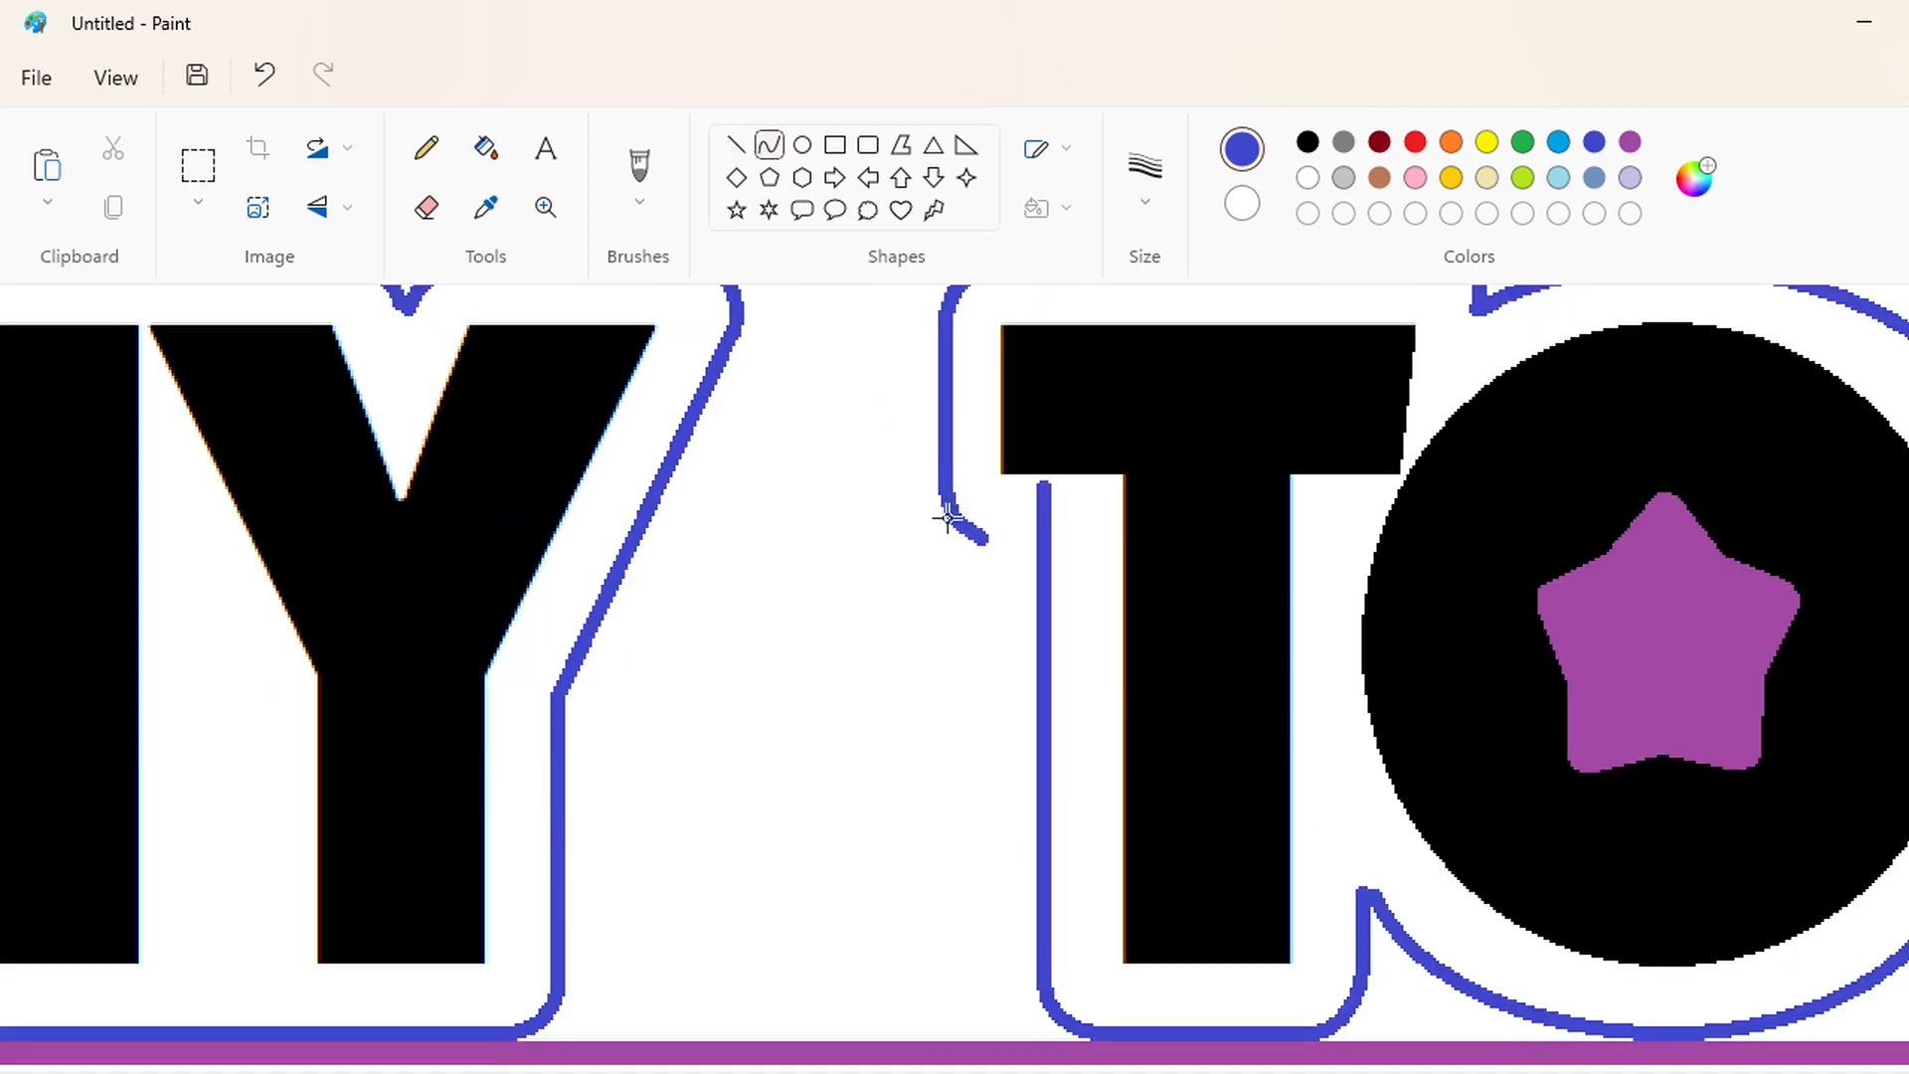
{"action": "left_click_drag", "start_coordinate": [947, 519], "coordinate": [941, 542]}
{"action": "left_click", "coordinate": [1060, 661]}
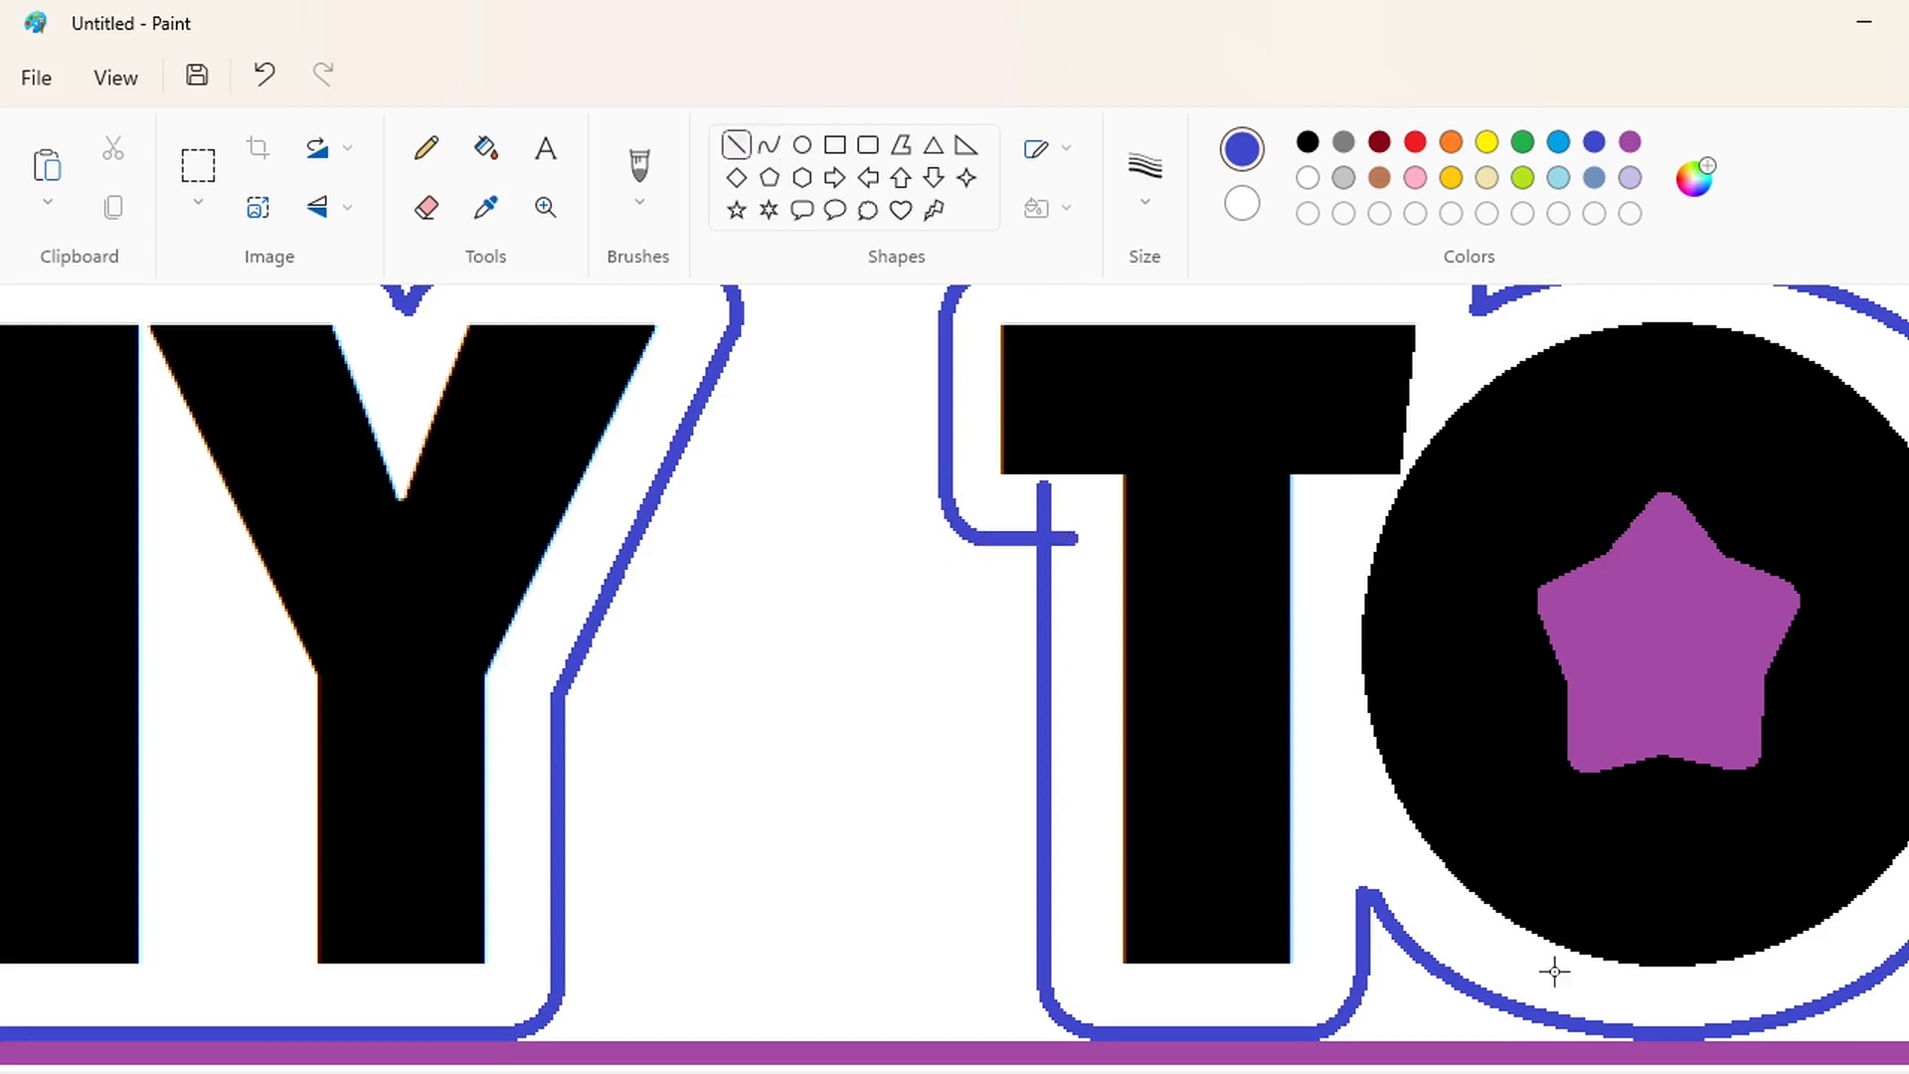
Fill the purple rectangular frame around the words with white.
{"action": "left_click", "coordinate": [1631, 1073]}
{"action": "left_click_drag", "start_coordinate": [1598, 1073], "coordinate": [999, 1073]}
{"action": "scroll", "coordinate": [995, 1031], "scroll_direction": "down", "scroll_amount": 2}
{"action": "scroll", "coordinate": [994, 1031], "scroll_direction": "up", "scroll_amount": 4}
{"action": "left_click", "coordinate": [486, 148]}
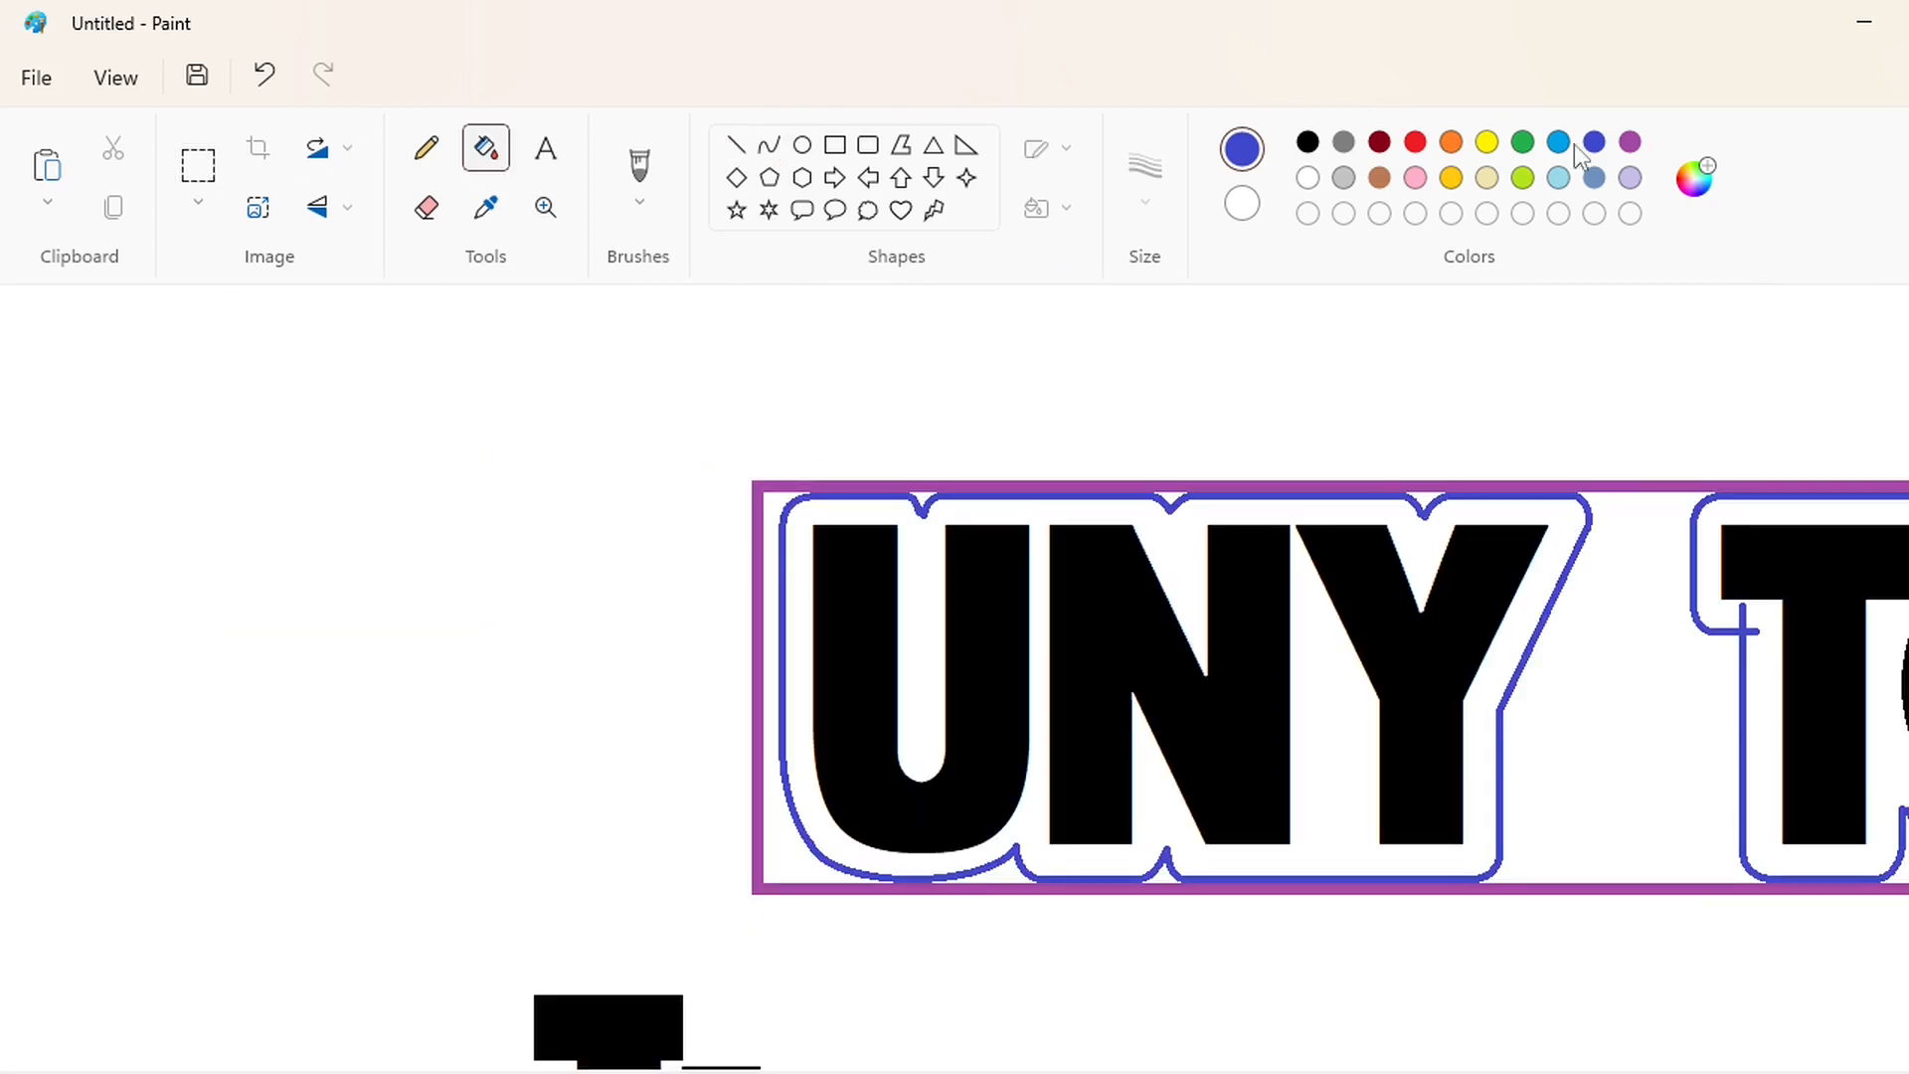
{"action": "left_click", "coordinate": [1629, 144]}
{"action": "left_click", "coordinate": [1310, 179]}
{"action": "left_click", "coordinate": [1627, 488]}
Draw a white rectangle beside the separate J's stem, just beneath its bar, to cover the thin line.
{"action": "scroll", "coordinate": [1171, 636], "scroll_direction": "down", "scroll_amount": 4}
{"action": "left_click", "coordinate": [836, 145]}
{"action": "left_click_drag", "start_coordinate": [680, 684], "coordinate": [862, 1005]}
{"action": "left_click", "coordinate": [1037, 207]}
{"action": "left_click", "coordinate": [925, 251]}
{"action": "left_click_drag", "start_coordinate": [679, 703], "coordinate": [662, 680]}
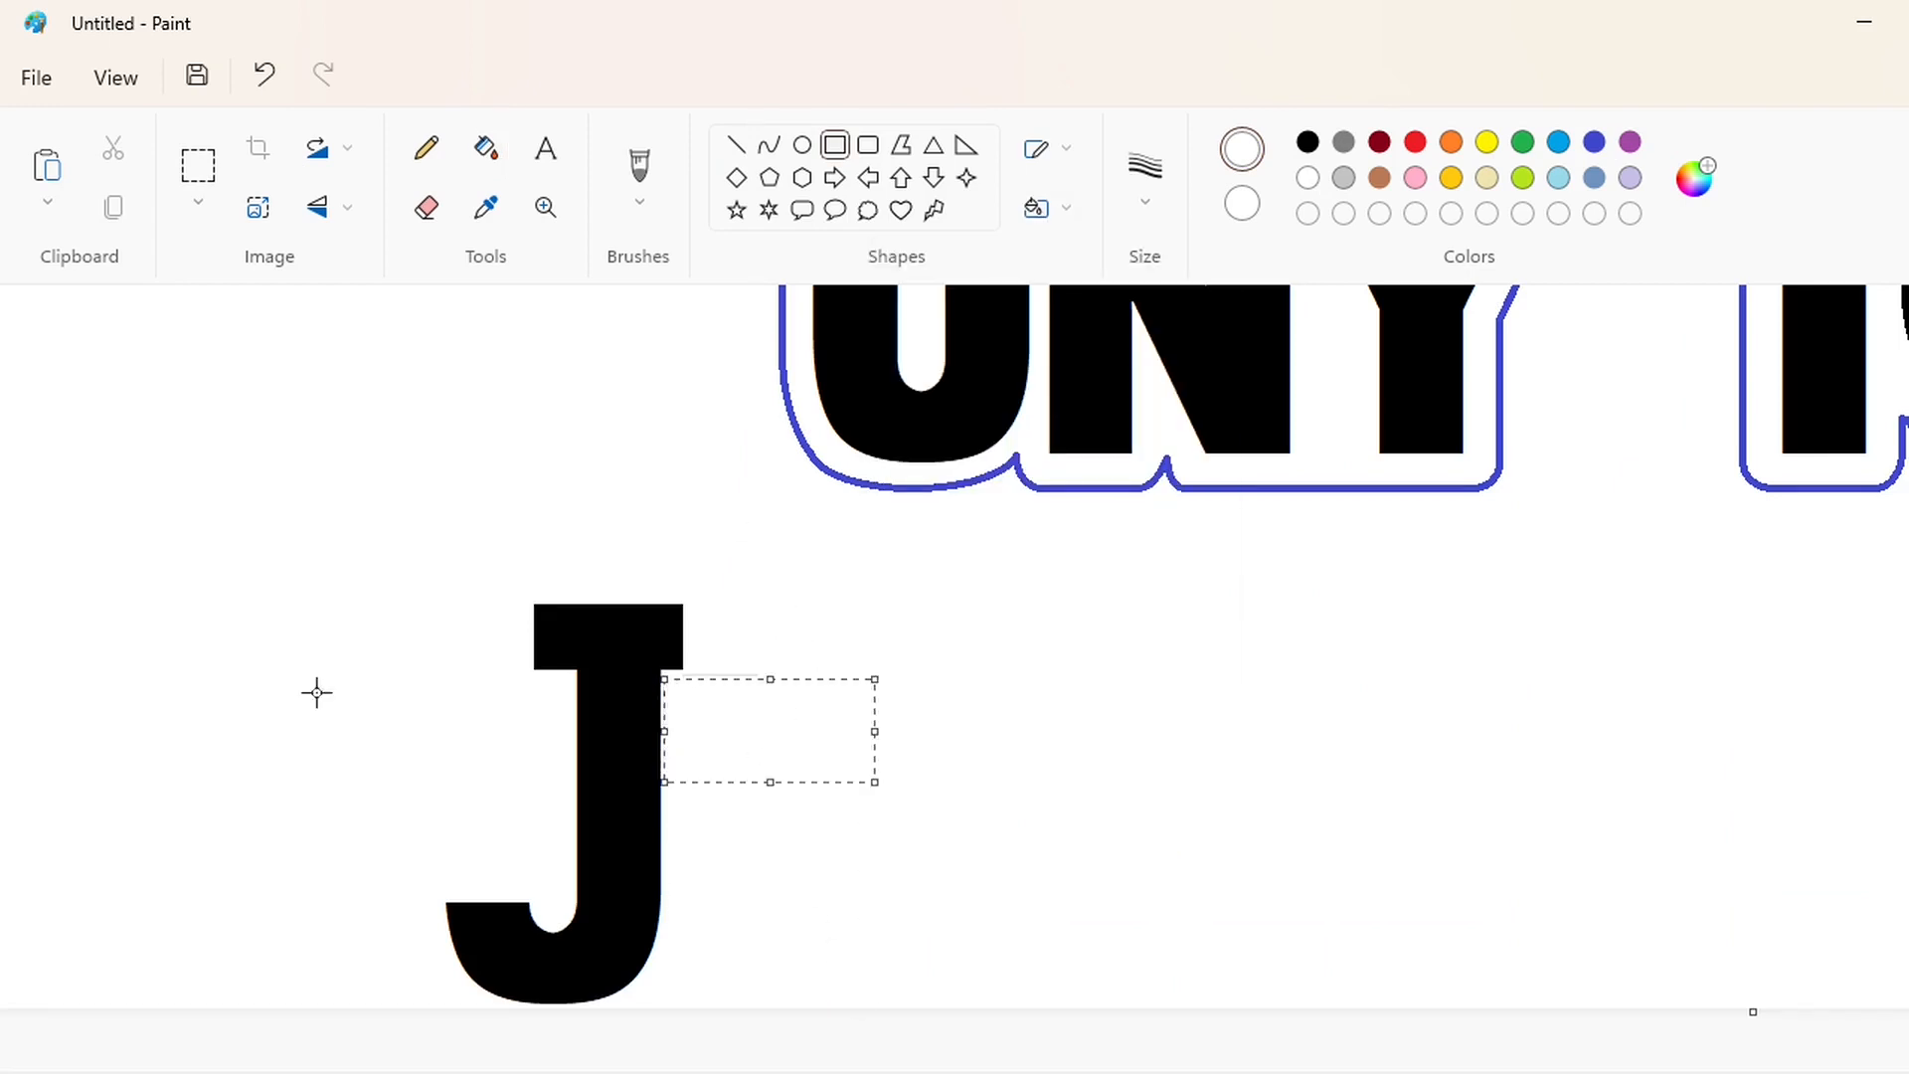
{"action": "left_click", "coordinate": [198, 166]}
{"action": "left_click_drag", "start_coordinate": [810, 520], "coordinate": [280, 1009]}
{"action": "left_click", "coordinate": [708, 990]}
{"action": "key", "text": "ctrl+c"}
{"action": "scroll", "coordinate": [1313, 957], "scroll_direction": "up", "scroll_amount": 2}
{"action": "key", "text": "ctrl+v"}
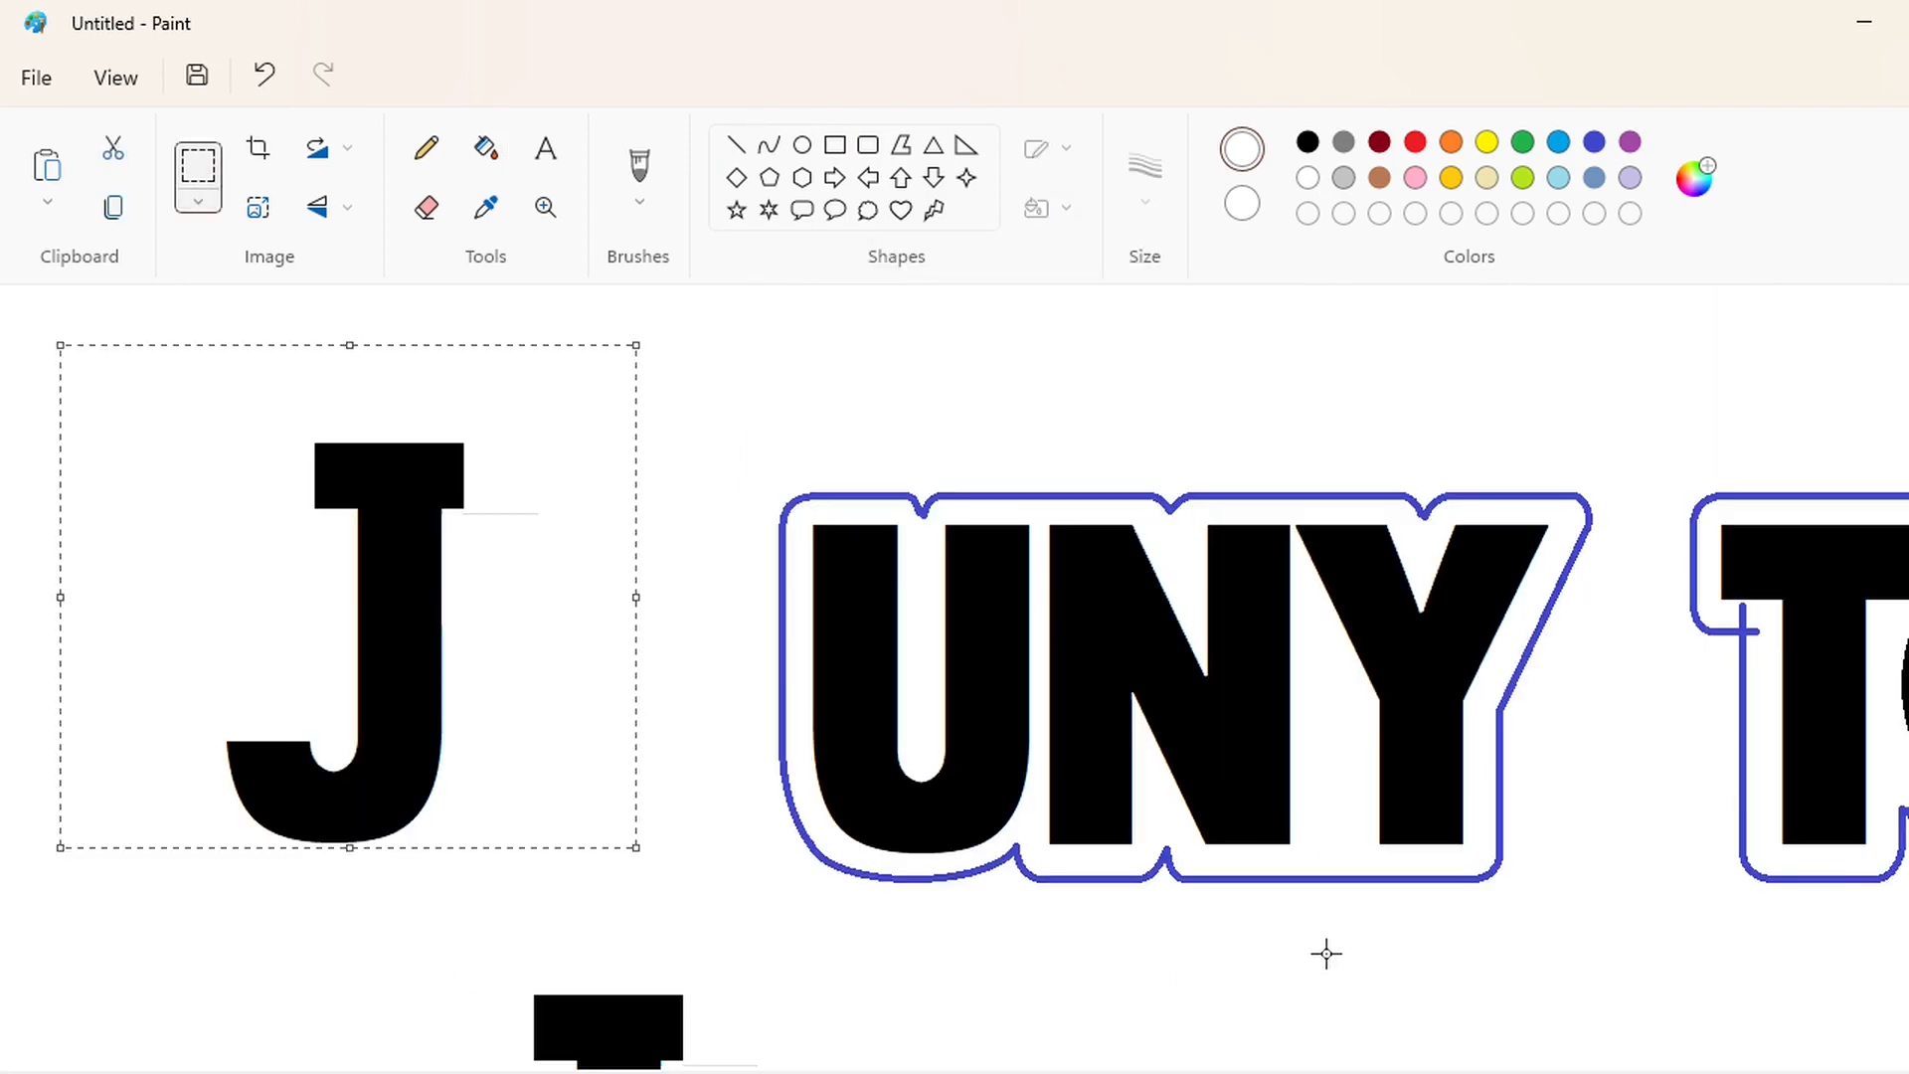
{"action": "mouse_move", "coordinate": [436, 667]}
{"action": "left_mouse_down"}
{"action": "mouse_move", "coordinate": [767, 682]}
{"action": "mouse_move", "coordinate": [534, 690]}
{"action": "left_mouse_up"}
{"action": "key", "text": "ctrl+z"}
Erase the faint leftover line beside the separate J's bar.
{"action": "scroll", "coordinate": [1236, 833], "scroll_direction": "down", "scroll_amount": 1}
{"action": "left_click", "coordinate": [426, 208]}
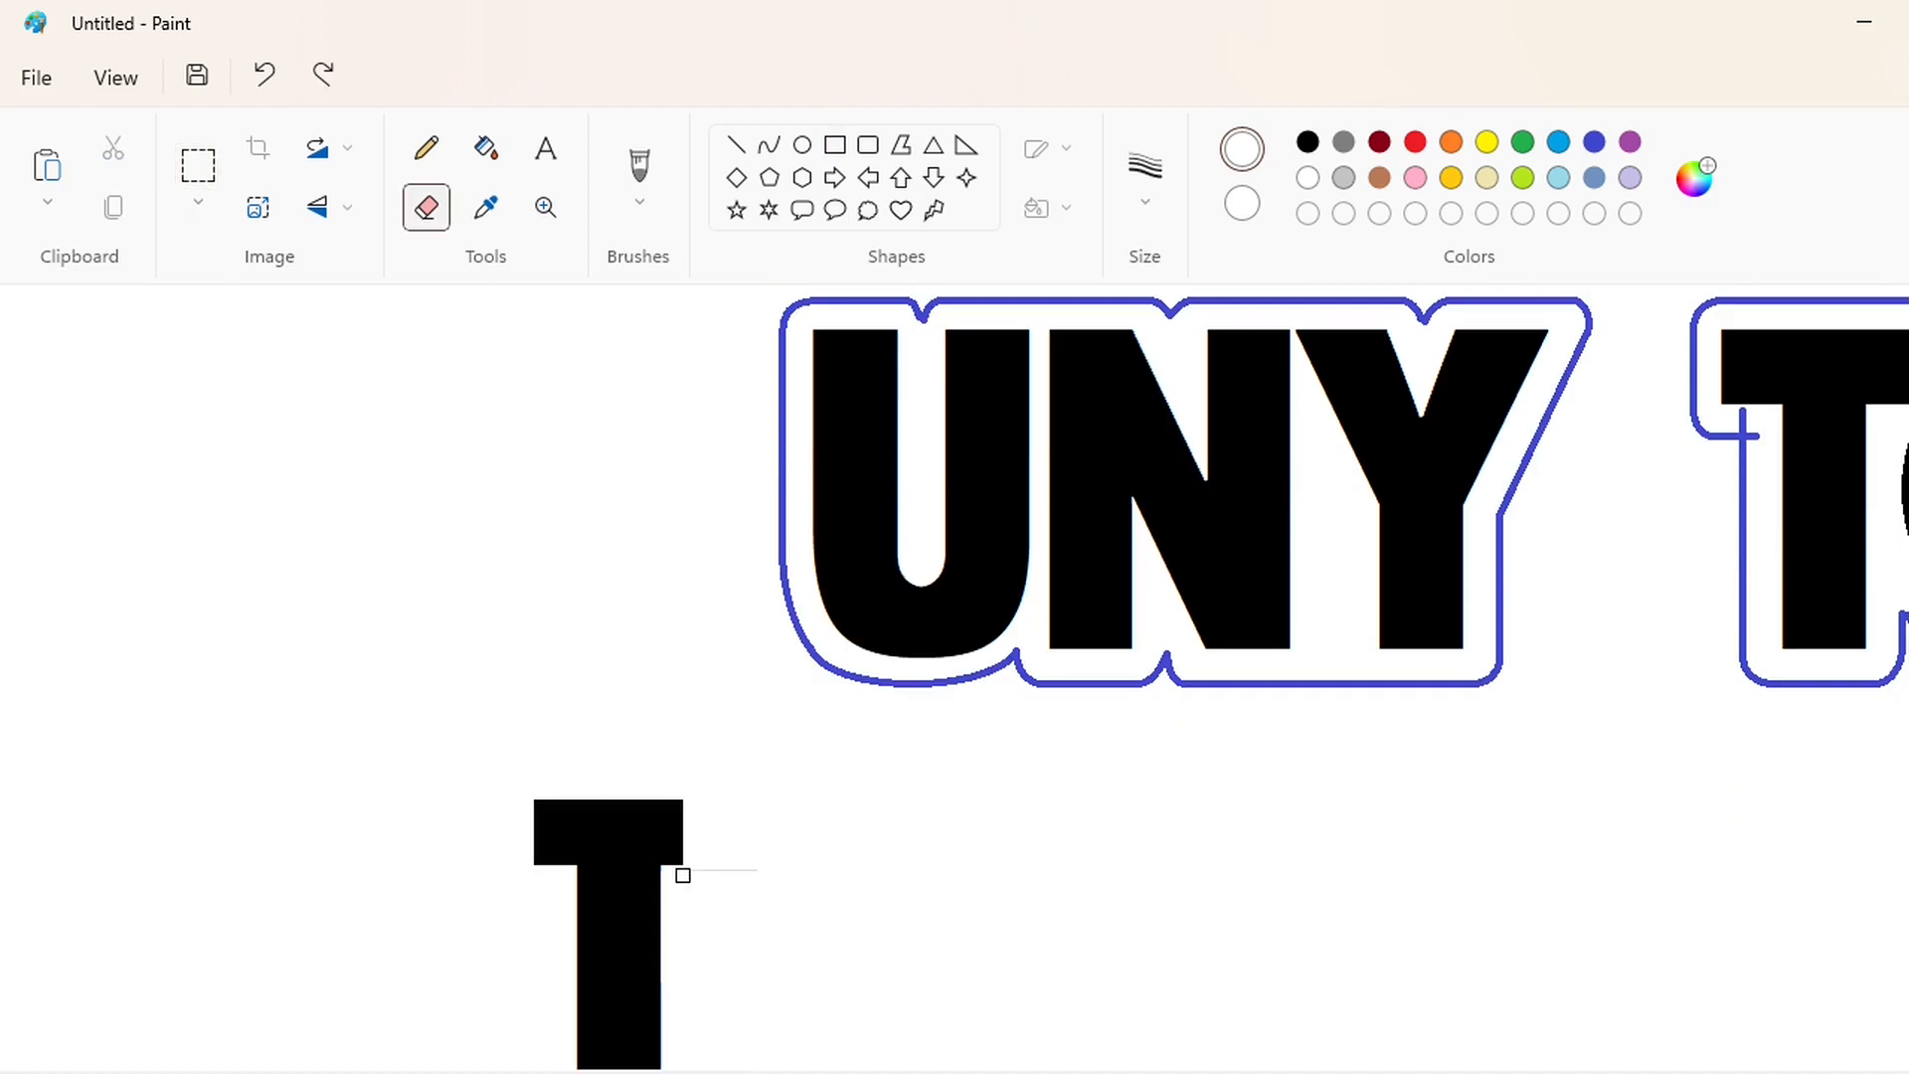
{"action": "scroll", "coordinate": [683, 875], "scroll_direction": "down", "scroll_amount": 1}
Copy the separate J and paste a duplicate of it.
{"action": "left_click", "coordinate": [198, 166]}
{"action": "left_click_drag", "start_coordinate": [213, 495], "coordinate": [814, 1007]}
{"action": "key", "text": "ctrl+c"}
{"action": "scroll", "coordinate": [1531, 1044], "scroll_direction": "up", "scroll_amount": 2}
{"action": "key", "text": "ctrl+v"}
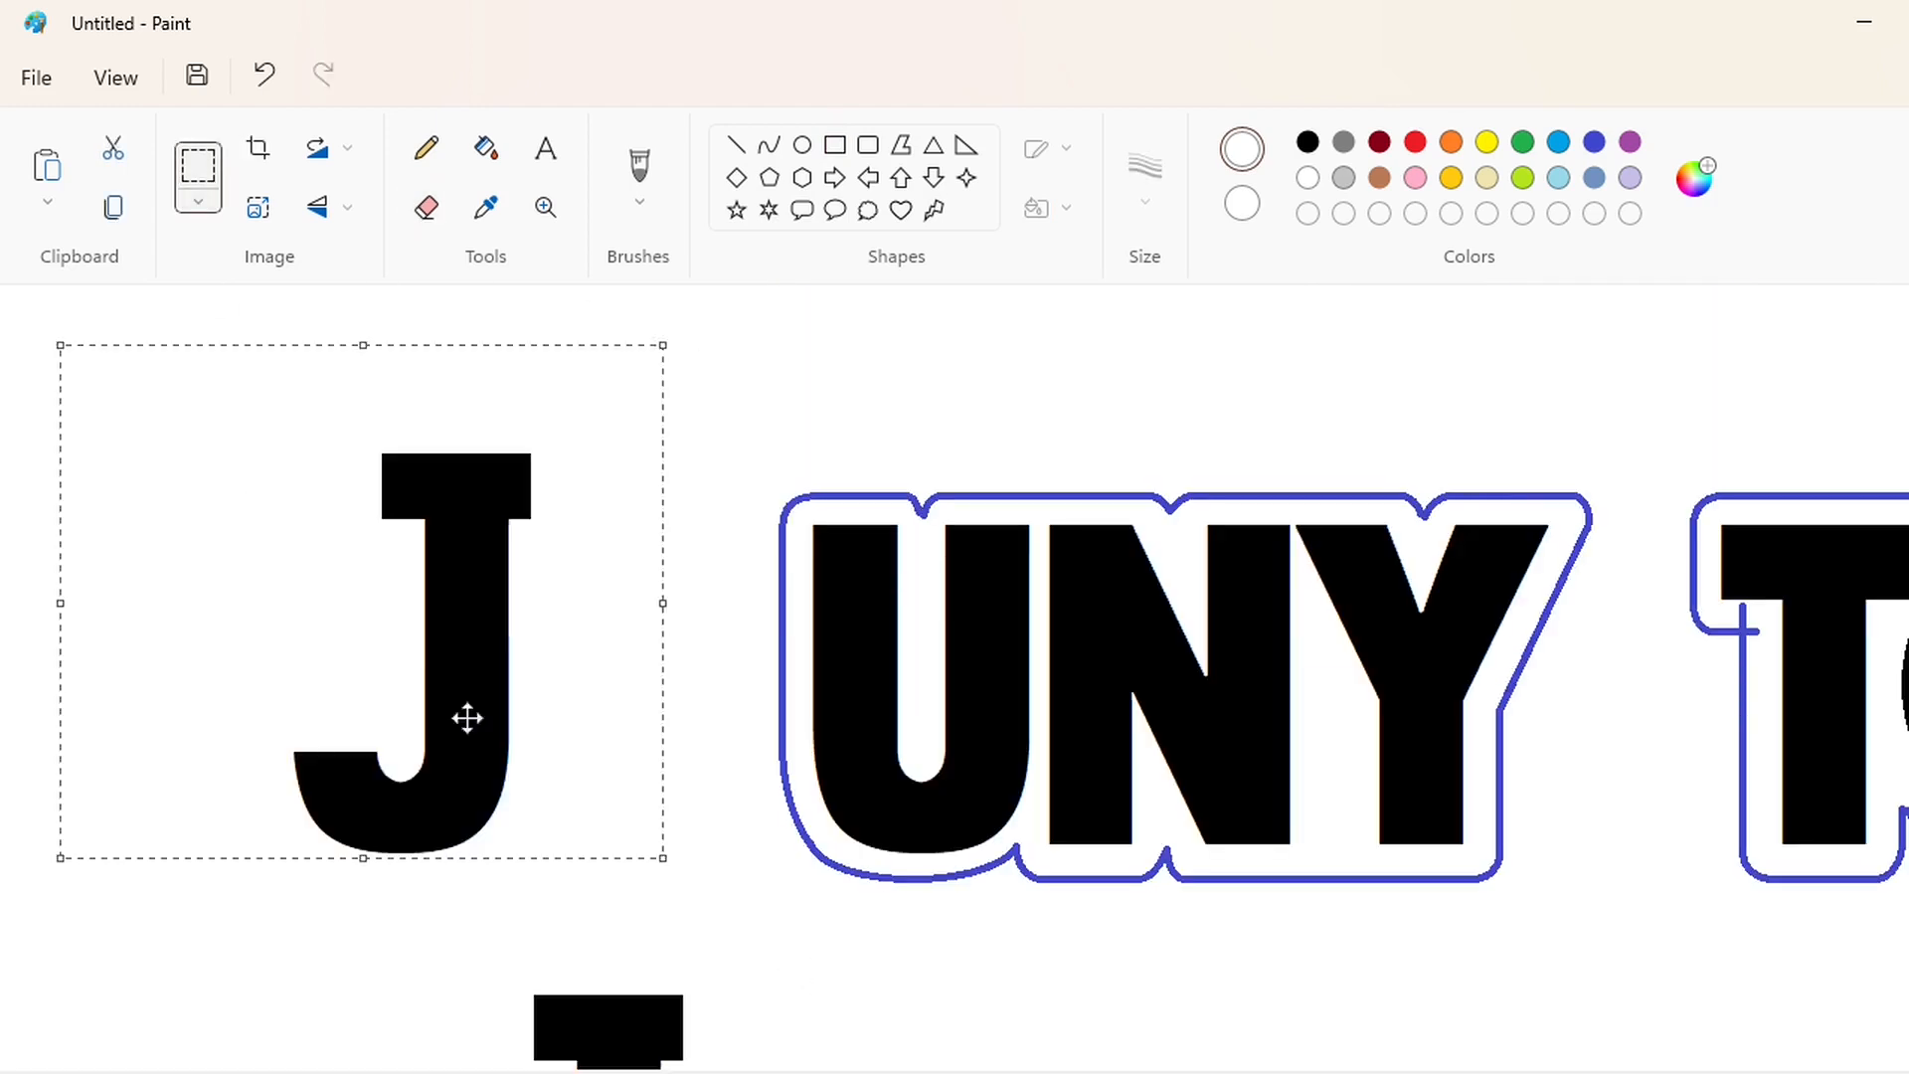
Position the pasted J directly in front of UNY so that its bar reaches the U's edge.
{"action": "left_click_drag", "start_coordinate": [467, 718], "coordinate": [756, 720]}
{"action": "key", "text": "Left"}
{"action": "key", "text": "Left"}
{"action": "key", "text": "Left"}
{"action": "key", "text": "Left"}
{"action": "key", "text": "Left"}
{"action": "key", "text": "Left"}
{"action": "key", "text": "Left"}
{"action": "key", "text": "Left"}
{"action": "key", "text": "Left"}
{"action": "key", "text": "Left"}
{"action": "key", "text": "Left"}
{"action": "key", "text": "Left"}
{"action": "key", "text": "Left"}
{"action": "key", "text": "Left"}
{"action": "key", "text": "Left"}
{"action": "key", "text": "Left"}
{"action": "key", "text": "Left"}
{"action": "key", "text": "Left"}
{"action": "key", "text": "Left"}
{"action": "key", "text": "Left"}
{"action": "key", "text": "Up"}
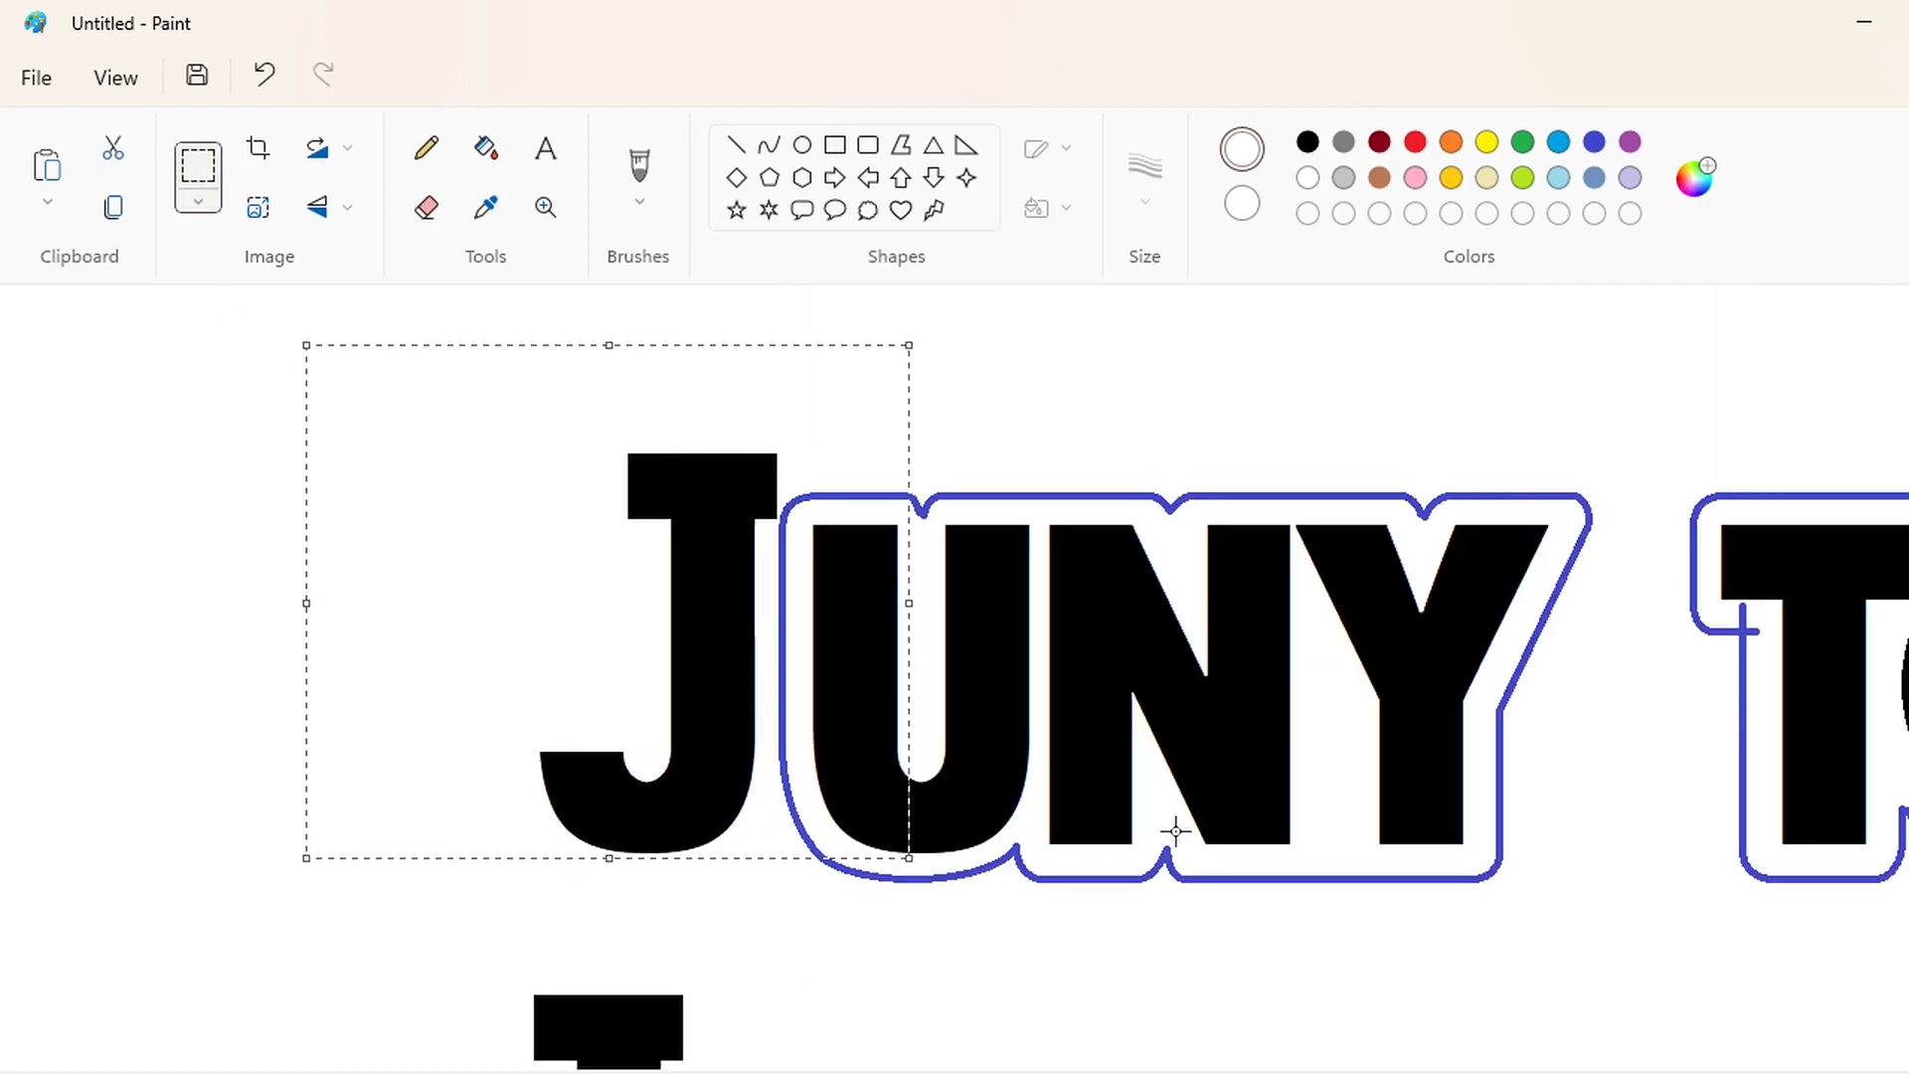
{"action": "key", "text": "Right"}
{"action": "key", "text": "Right"}
{"action": "key", "text": "Right"}
{"action": "key", "text": "Right"}
{"action": "key", "text": "Right"}
{"action": "key", "text": "Right"}
{"action": "key", "text": "Right"}
{"action": "key", "text": "Right"}
{"action": "key", "text": "Right"}
{"action": "key", "text": "Right"}
{"action": "key", "text": "Right"}
{"action": "key", "text": "Right"}
{"action": "key", "text": "Right"}
{"action": "key", "text": "Right"}
{"action": "key", "text": "Right"}
{"action": "key", "text": "Right"}
{"action": "key", "text": "Right"}
{"action": "key", "text": "Right"}
{"action": "key", "text": "Right"}
{"action": "key", "text": "Right"}
{"action": "left_click", "coordinate": [1223, 858]}
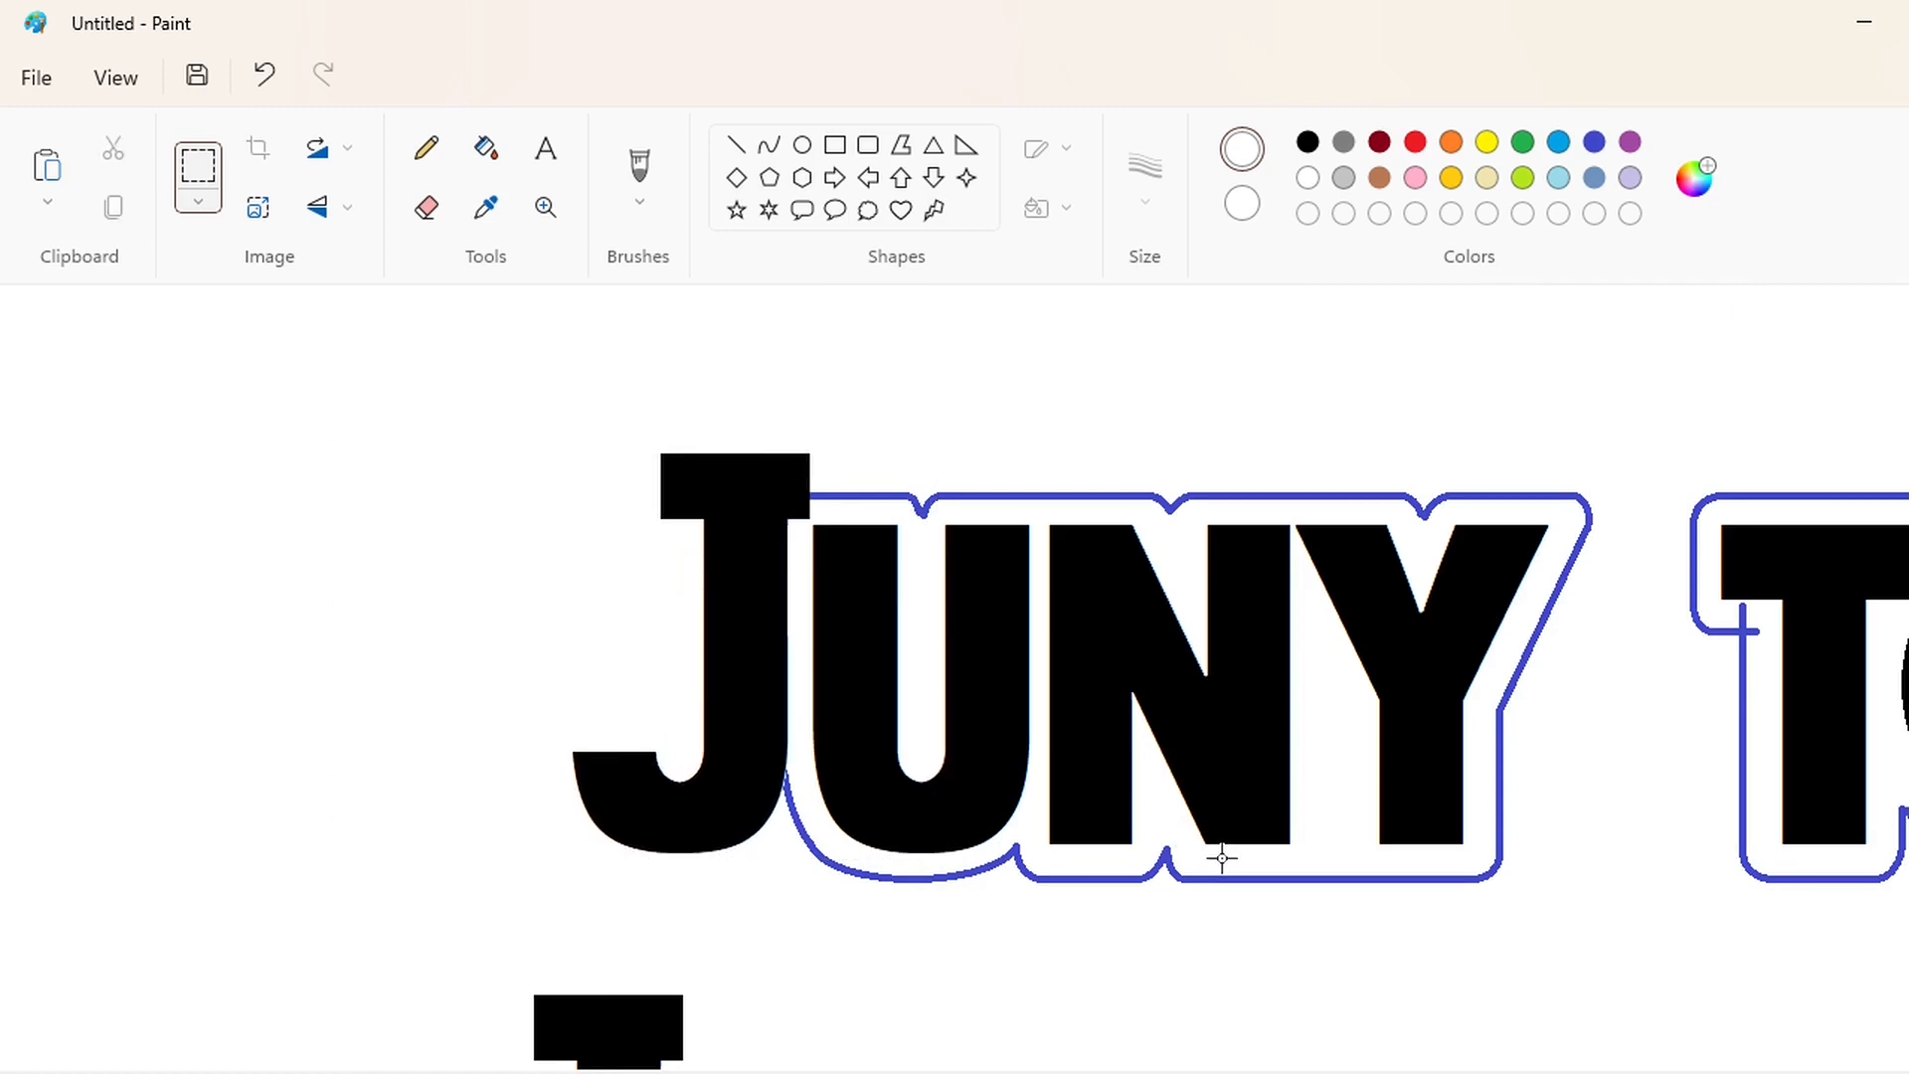
Draw an indigo line above the J's bar, round its corner, and bring it down to the outline over the U.
{"action": "left_click", "coordinate": [768, 147]}
{"action": "left_click", "coordinate": [1593, 144]}
{"action": "scroll", "coordinate": [833, 1012], "scroll_direction": "up", "scroll_amount": 1}
{"action": "scroll", "coordinate": [830, 1012], "scroll_direction": "right", "scroll_amount": 3}
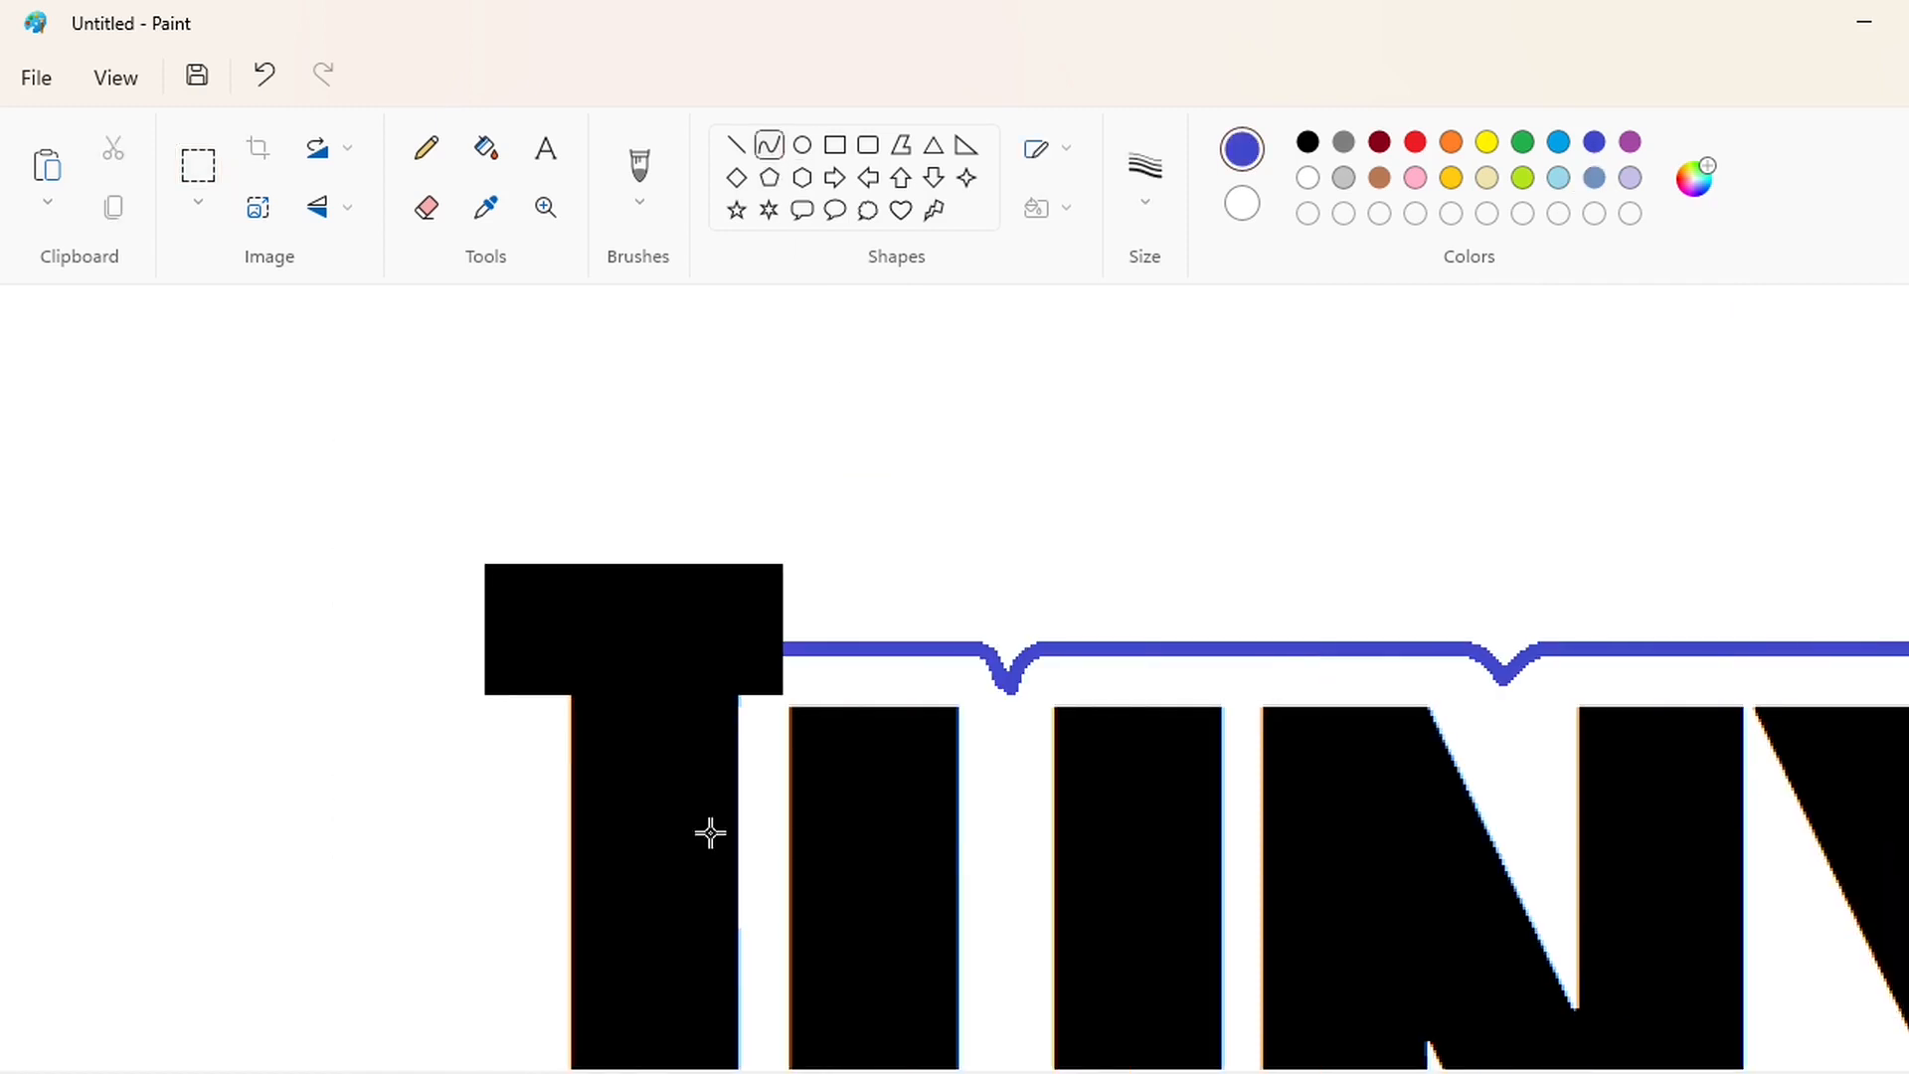
{"action": "left_click", "coordinate": [736, 145]}
{"action": "mouse_move", "coordinate": [491, 503]}
{"action": "left_mouse_down"}
{"action": "mouse_move", "coordinate": [774, 504]}
{"action": "mouse_move", "coordinate": [841, 567]}
{"action": "left_mouse_up"}
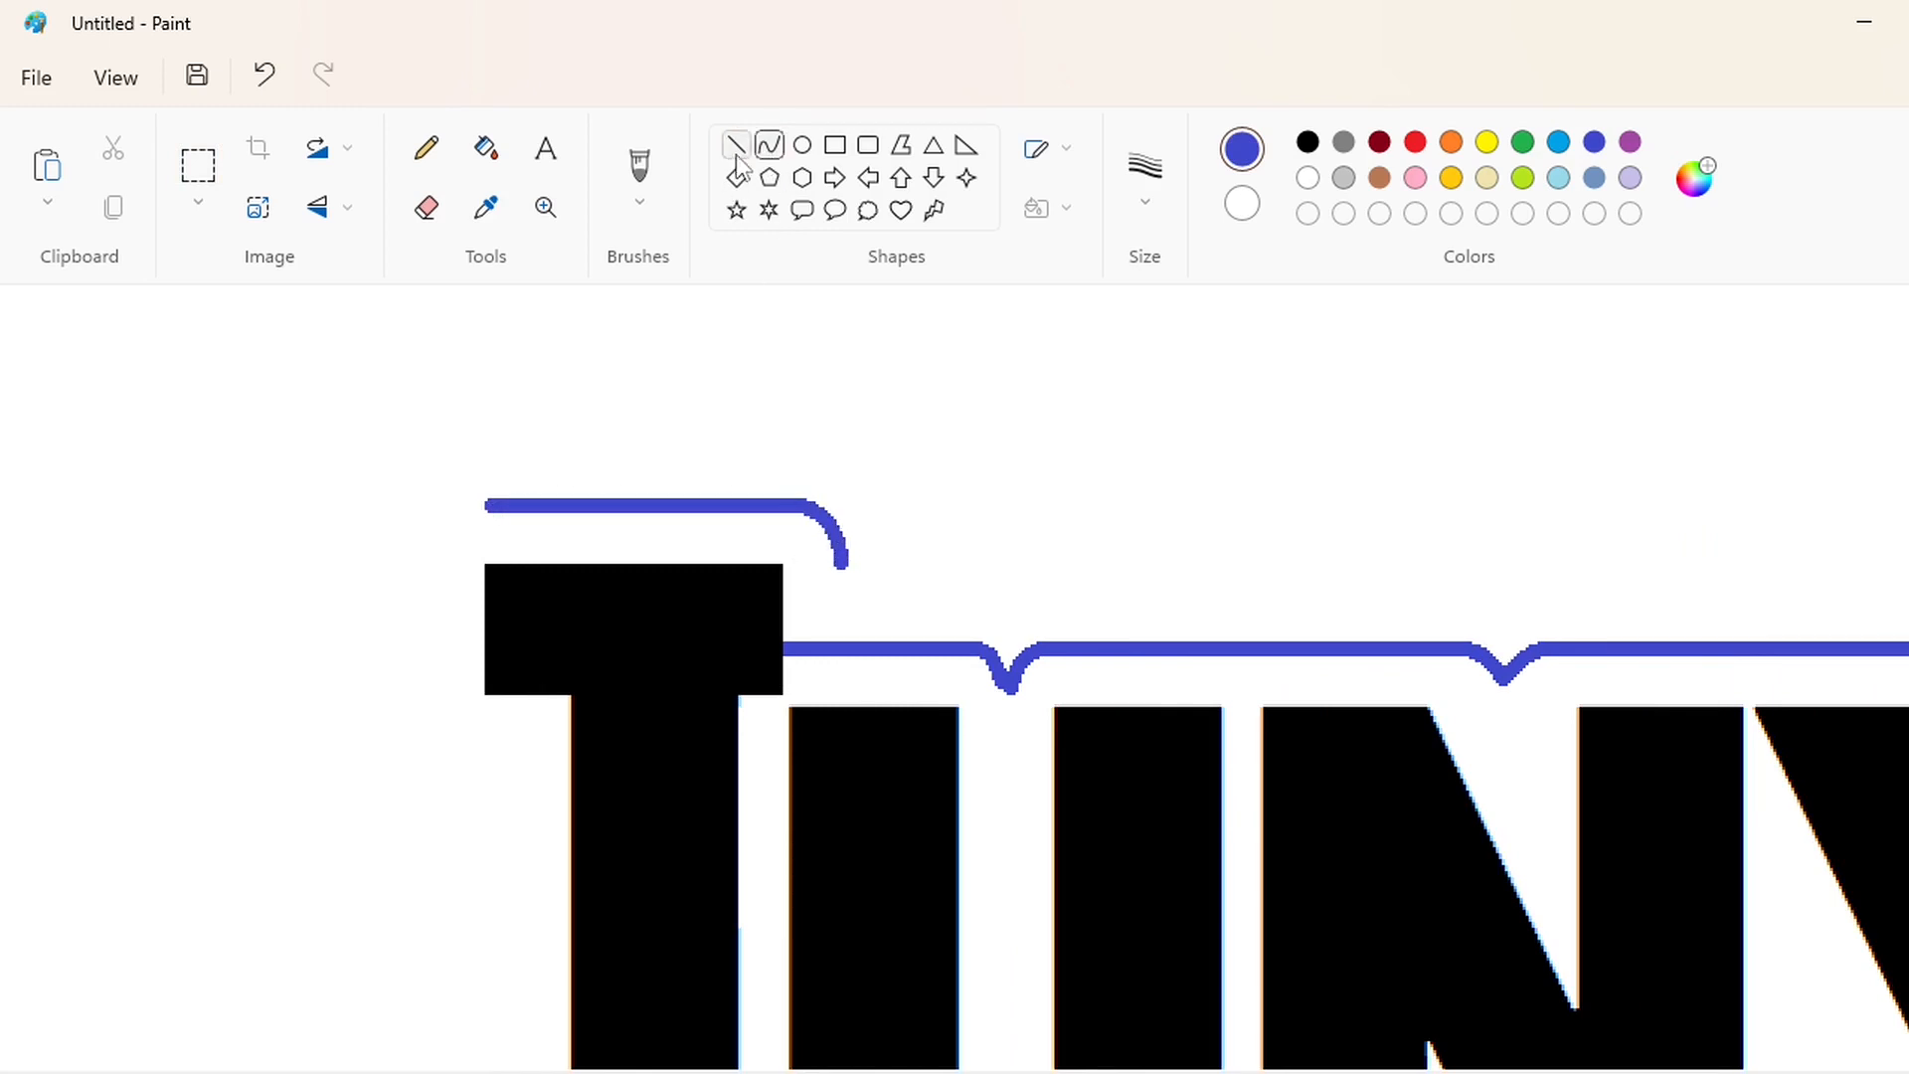
{"action": "scroll", "coordinate": [832, 1062], "scroll_direction": "left", "scroll_amount": 3}
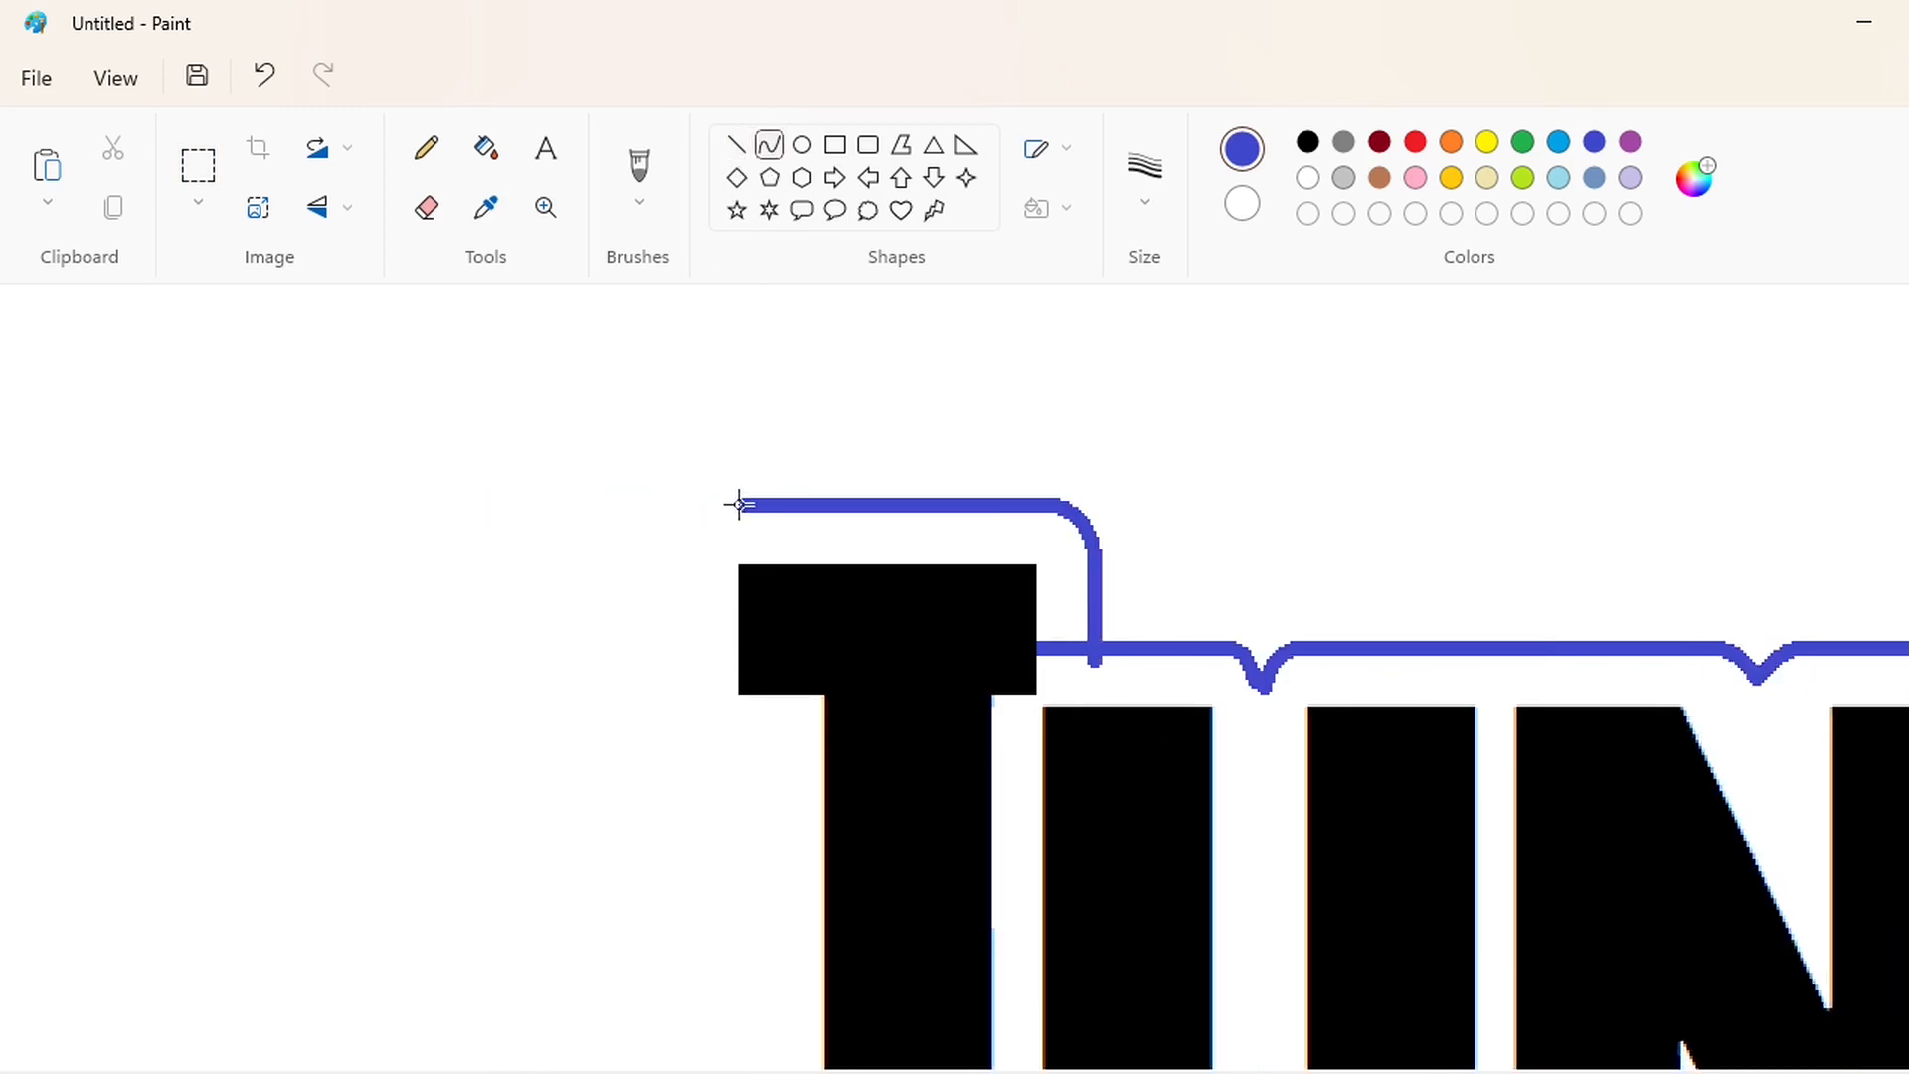
Carry the indigo outline down the J bar's outer end with rounded upper and lower corners.
{"action": "mouse_move", "coordinate": [737, 503]}
{"action": "left_mouse_down"}
{"action": "mouse_move", "coordinate": [684, 538]}
{"action": "mouse_move", "coordinate": [683, 696]}
{"action": "left_mouse_up"}
{"action": "left_click", "coordinate": [737, 146]}
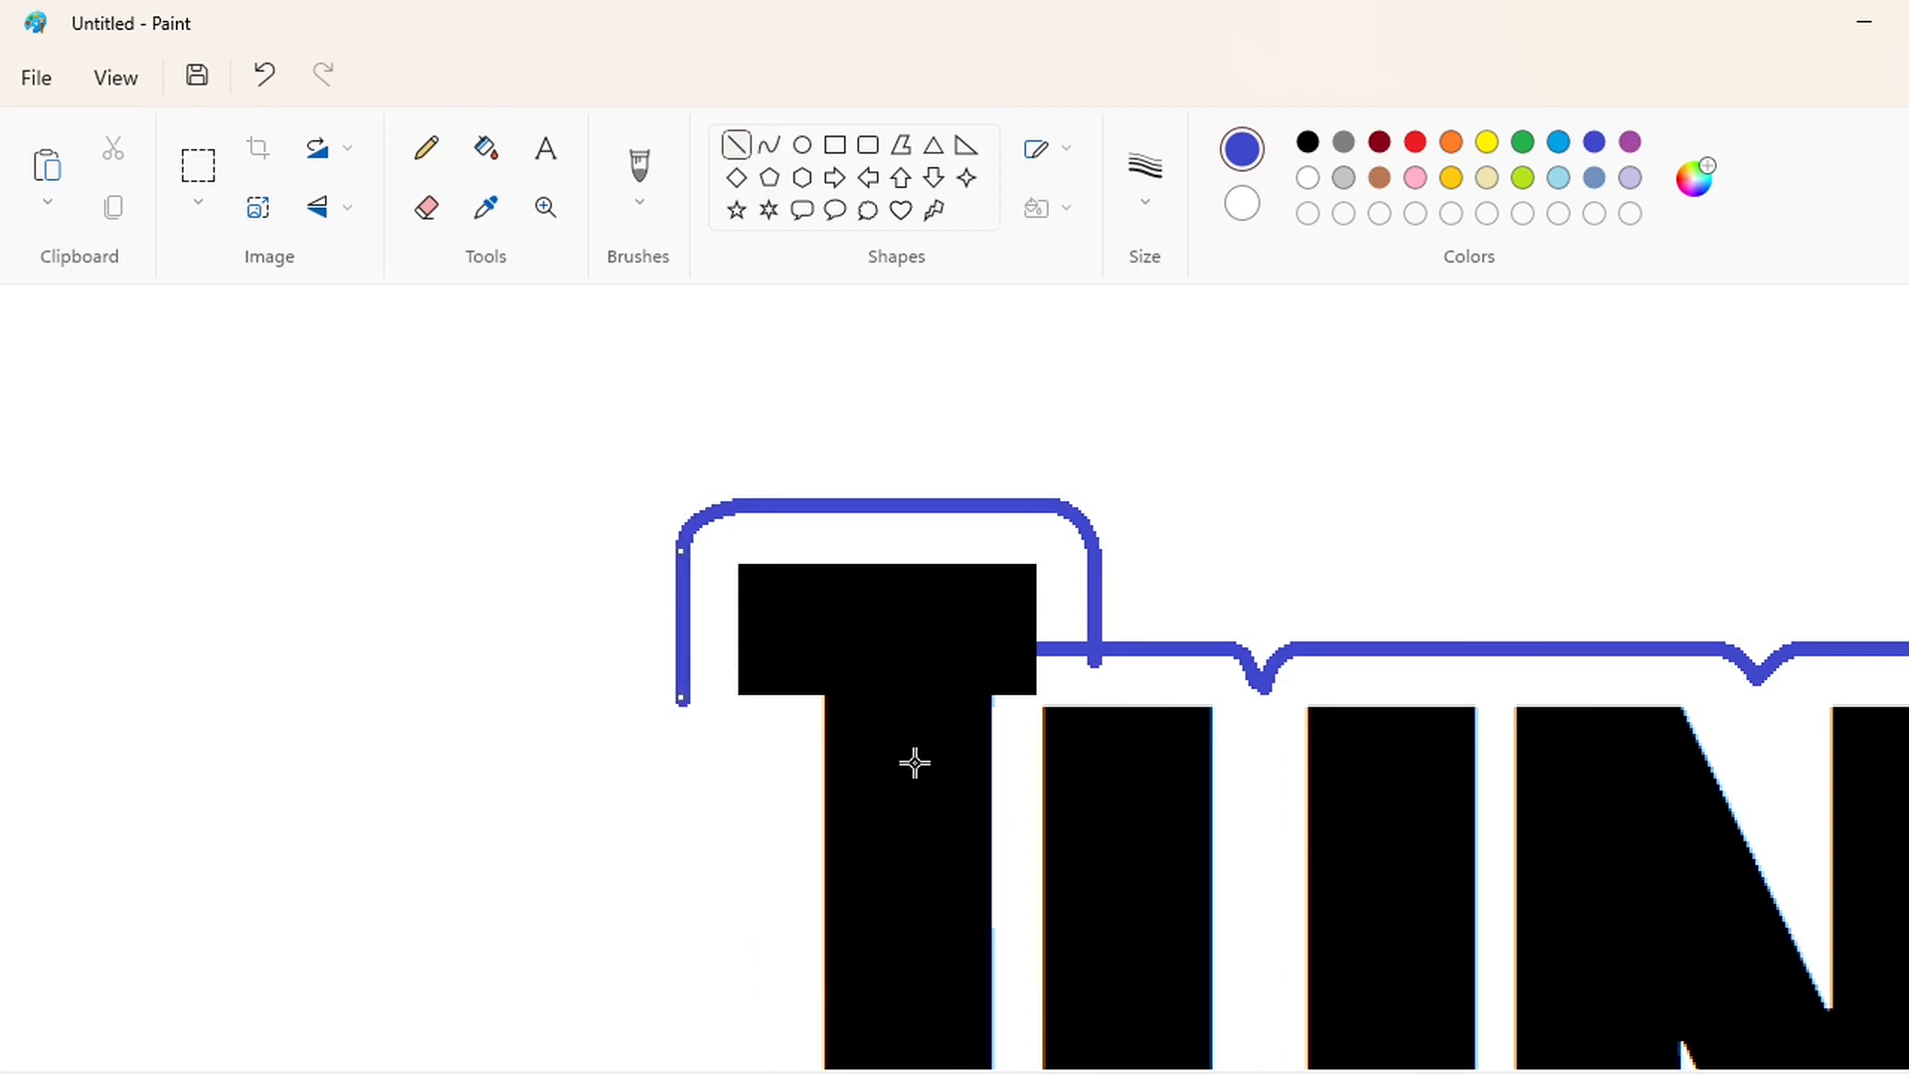
{"action": "left_click", "coordinate": [770, 146]}
{"action": "scroll", "coordinate": [716, 556], "scroll_direction": "down", "scroll_amount": 2}
{"action": "left_click_drag", "start_coordinate": [681, 507], "coordinate": [733, 567]}
{"action": "mouse_move", "coordinate": [699, 538]}
{"action": "left_mouse_down"}
{"action": "mouse_move", "coordinate": [681, 539]}
{"action": "mouse_move", "coordinate": [689, 555]}
{"action": "left_mouse_up"}
{"action": "left_click", "coordinate": [737, 146]}
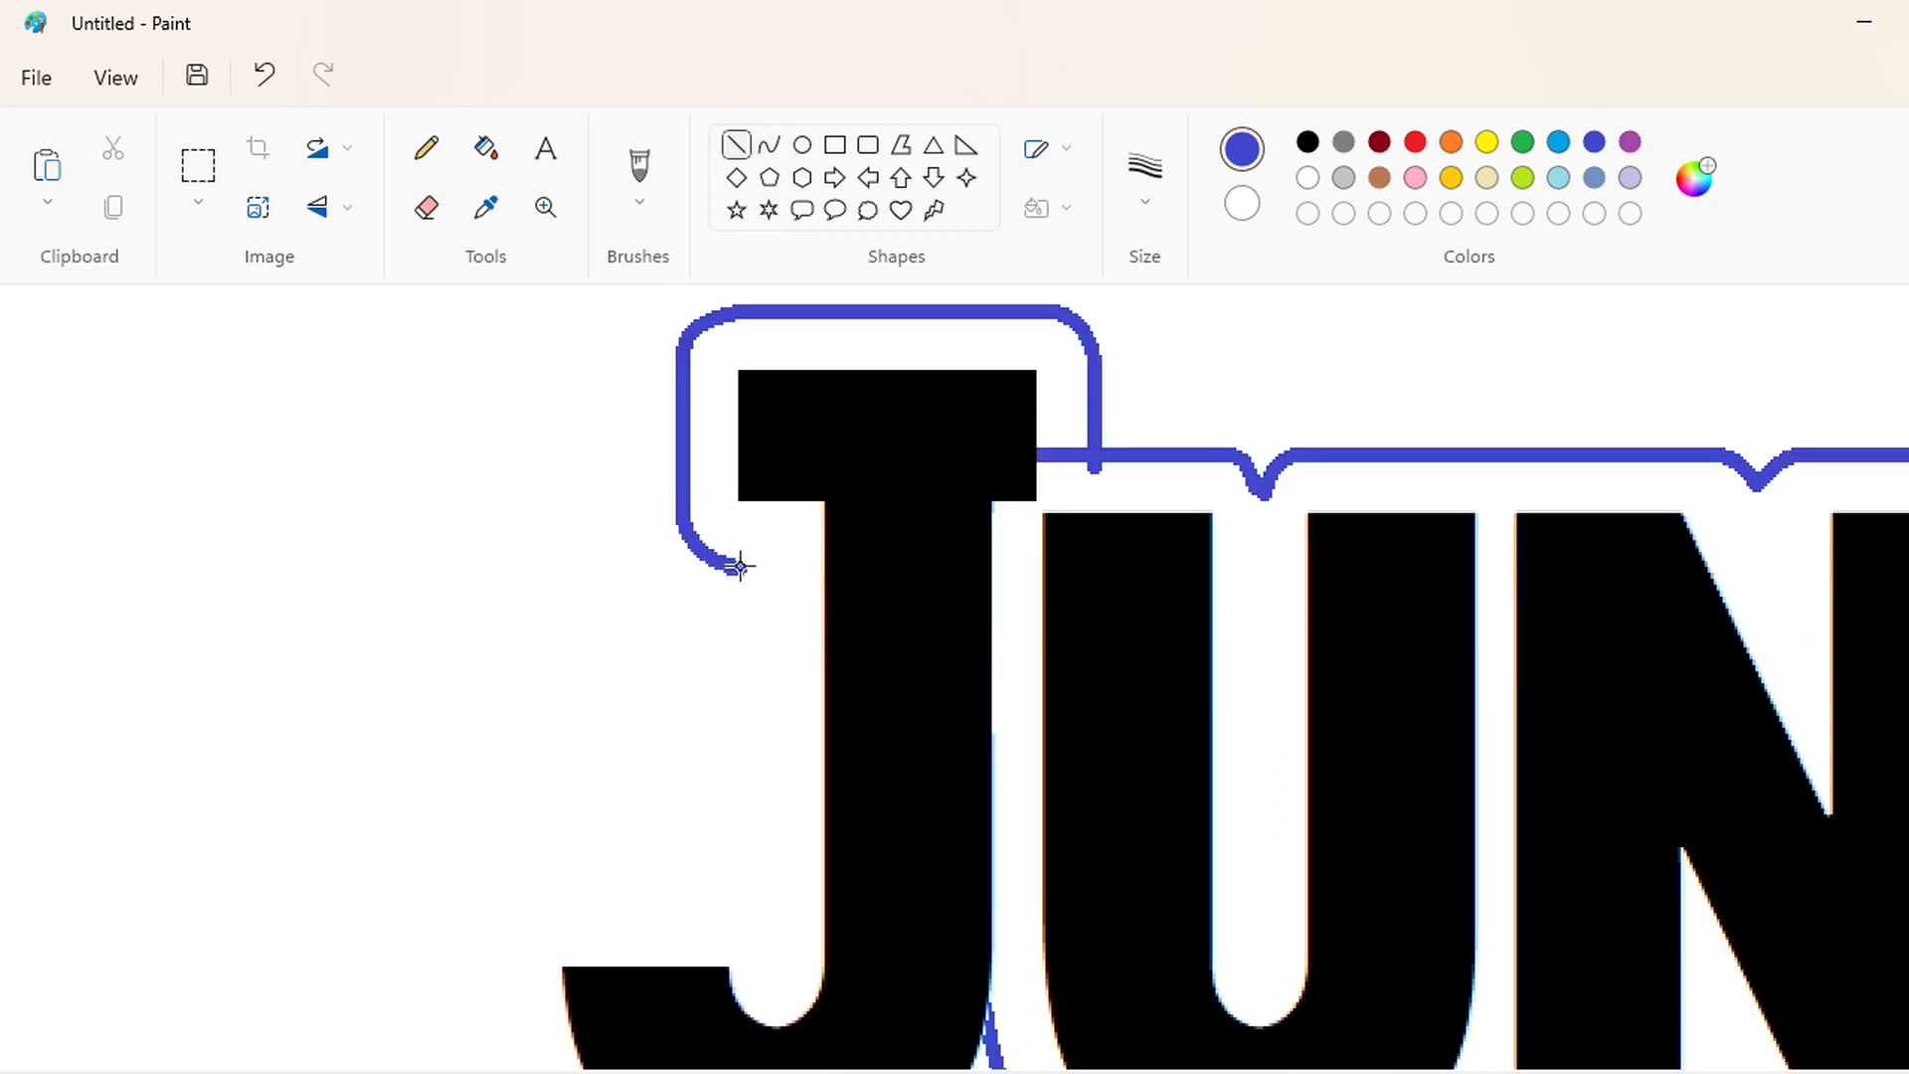
Draw straight indigo lines down beside the J's stem and across above its hook.
{"action": "mouse_move", "coordinate": [760, 693]}
{"action": "left_mouse_down"}
{"action": "mouse_move", "coordinate": [760, 901]}
{"action": "mouse_move", "coordinate": [586, 704]}
{"action": "mouse_move", "coordinate": [521, 771]}
{"action": "left_mouse_up"}
{"action": "scroll", "coordinate": [748, 703], "scroll_direction": "down", "scroll_amount": 2}
{"action": "left_click", "coordinate": [770, 146]}
{"action": "left_click_drag", "start_coordinate": [523, 741], "coordinate": [517, 736]}
{"action": "key", "text": "ctrl+z"}
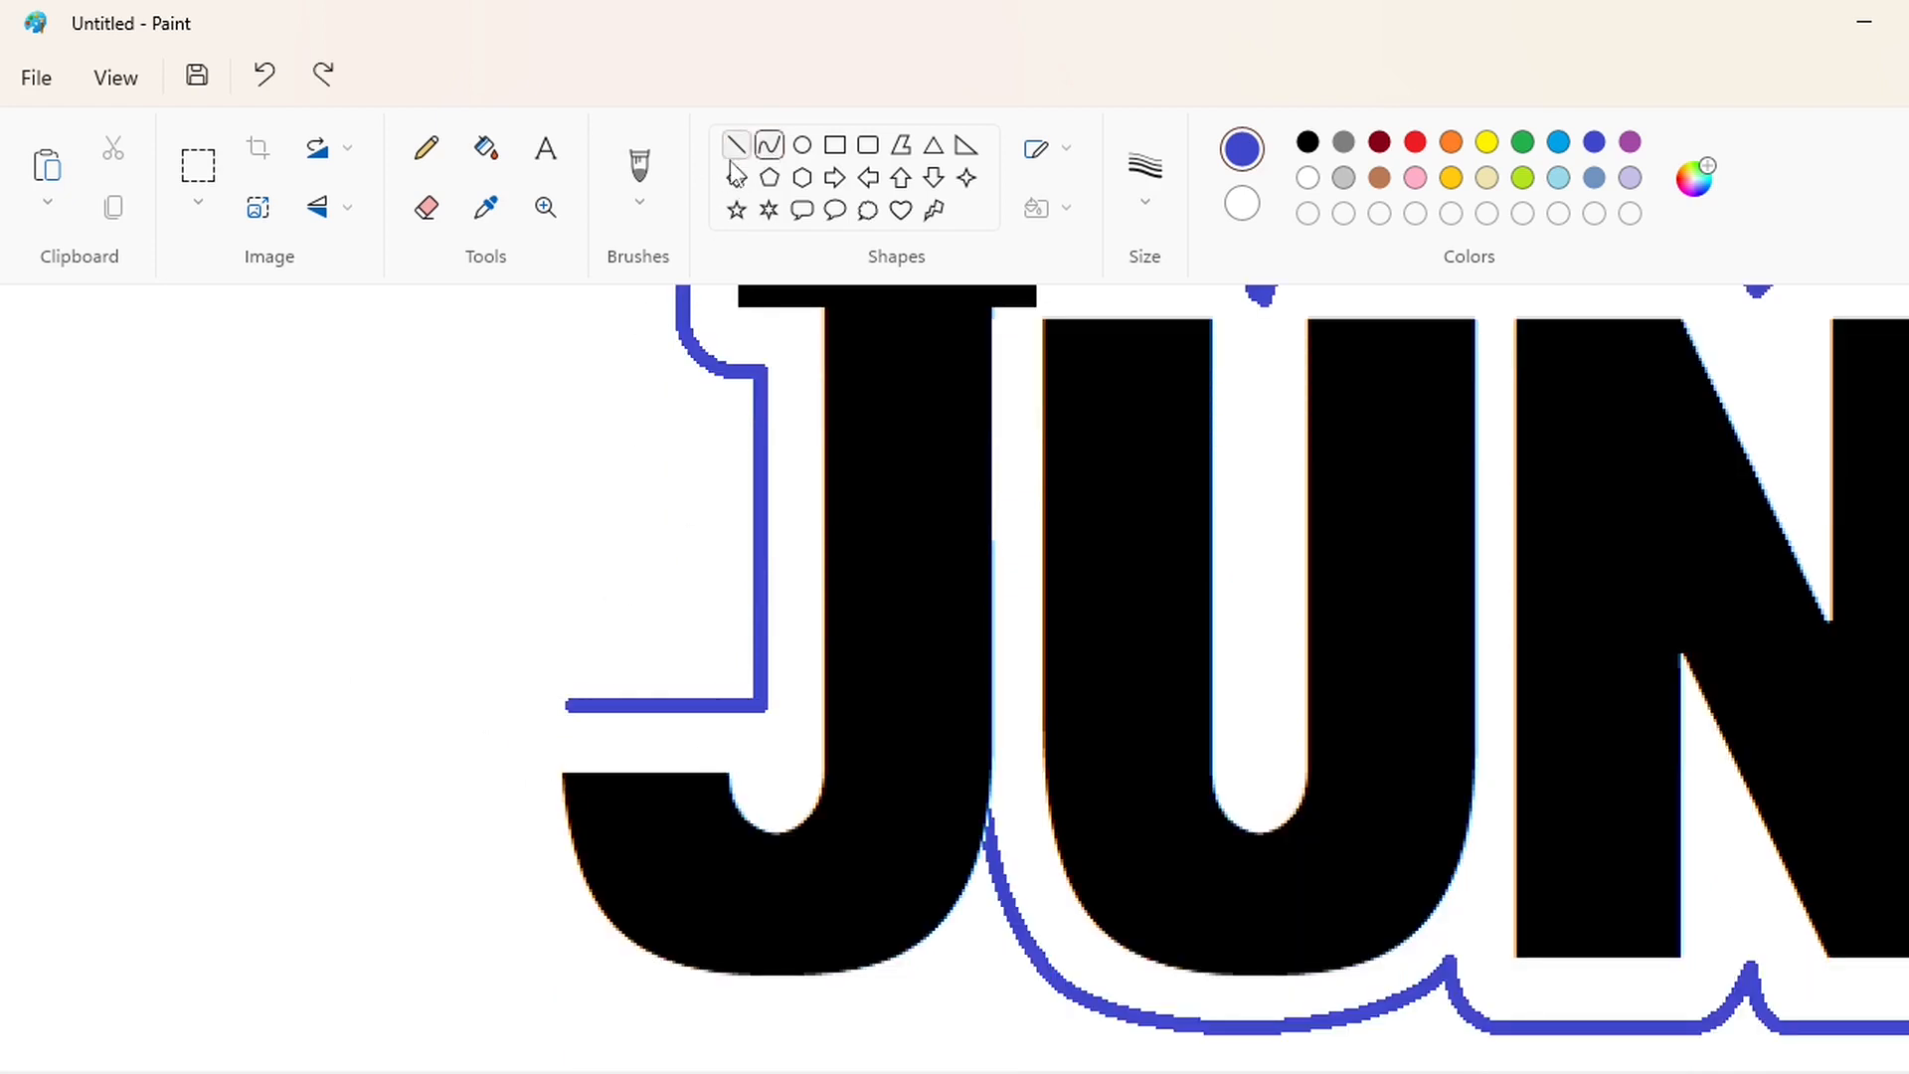
Round the indigo outline's corner at the outer end of the J's hook.
{"action": "left_click", "coordinate": [770, 146]}
{"action": "scroll", "coordinate": [637, 557], "scroll_direction": "down", "scroll_amount": 2}
{"action": "mouse_move", "coordinate": [553, 513]}
{"action": "left_mouse_down"}
{"action": "mouse_move", "coordinate": [504, 560]}
{"action": "mouse_move", "coordinate": [509, 516]}
{"action": "left_mouse_up"}
{"action": "left_click", "coordinate": [504, 517]}
{"action": "left_click", "coordinate": [371, 686]}
{"action": "left_click_drag", "start_coordinate": [1017, 737], "coordinate": [612, 795]}
{"action": "left_click_drag", "start_coordinate": [654, 822], "coordinate": [725, 861]}
{"action": "left_click", "coordinate": [725, 862]}
{"action": "left_click", "coordinate": [1055, 1000]}
{"action": "key", "text": "ctrl+z"}
Curve the indigo outline down around the J's hook and beneath it to meet the U's outline.
{"action": "left_click_drag", "start_coordinate": [504, 559], "coordinate": [564, 757]}
{"action": "mouse_move", "coordinate": [536, 686]}
{"action": "left_mouse_down"}
{"action": "mouse_move", "coordinate": [528, 717]}
{"action": "mouse_move", "coordinate": [972, 769]}
{"action": "mouse_move", "coordinate": [1022, 742]}
{"action": "left_mouse_up"}
{"action": "left_click", "coordinate": [529, 723]}
{"action": "left_click_drag", "start_coordinate": [676, 791], "coordinate": [658, 853]}
{"action": "mouse_move", "coordinate": [880, 860]}
{"action": "left_mouse_down"}
{"action": "mouse_move", "coordinate": [891, 896]}
{"action": "mouse_move", "coordinate": [892, 878]}
{"action": "left_mouse_up"}
{"action": "left_click", "coordinate": [1164, 992]}
Cover the leftover J below the logo with a white filled rectangle.
{"action": "scroll", "coordinate": [1164, 992], "scroll_direction": "down", "scroll_amount": 3}
{"action": "left_click", "coordinate": [836, 146]}
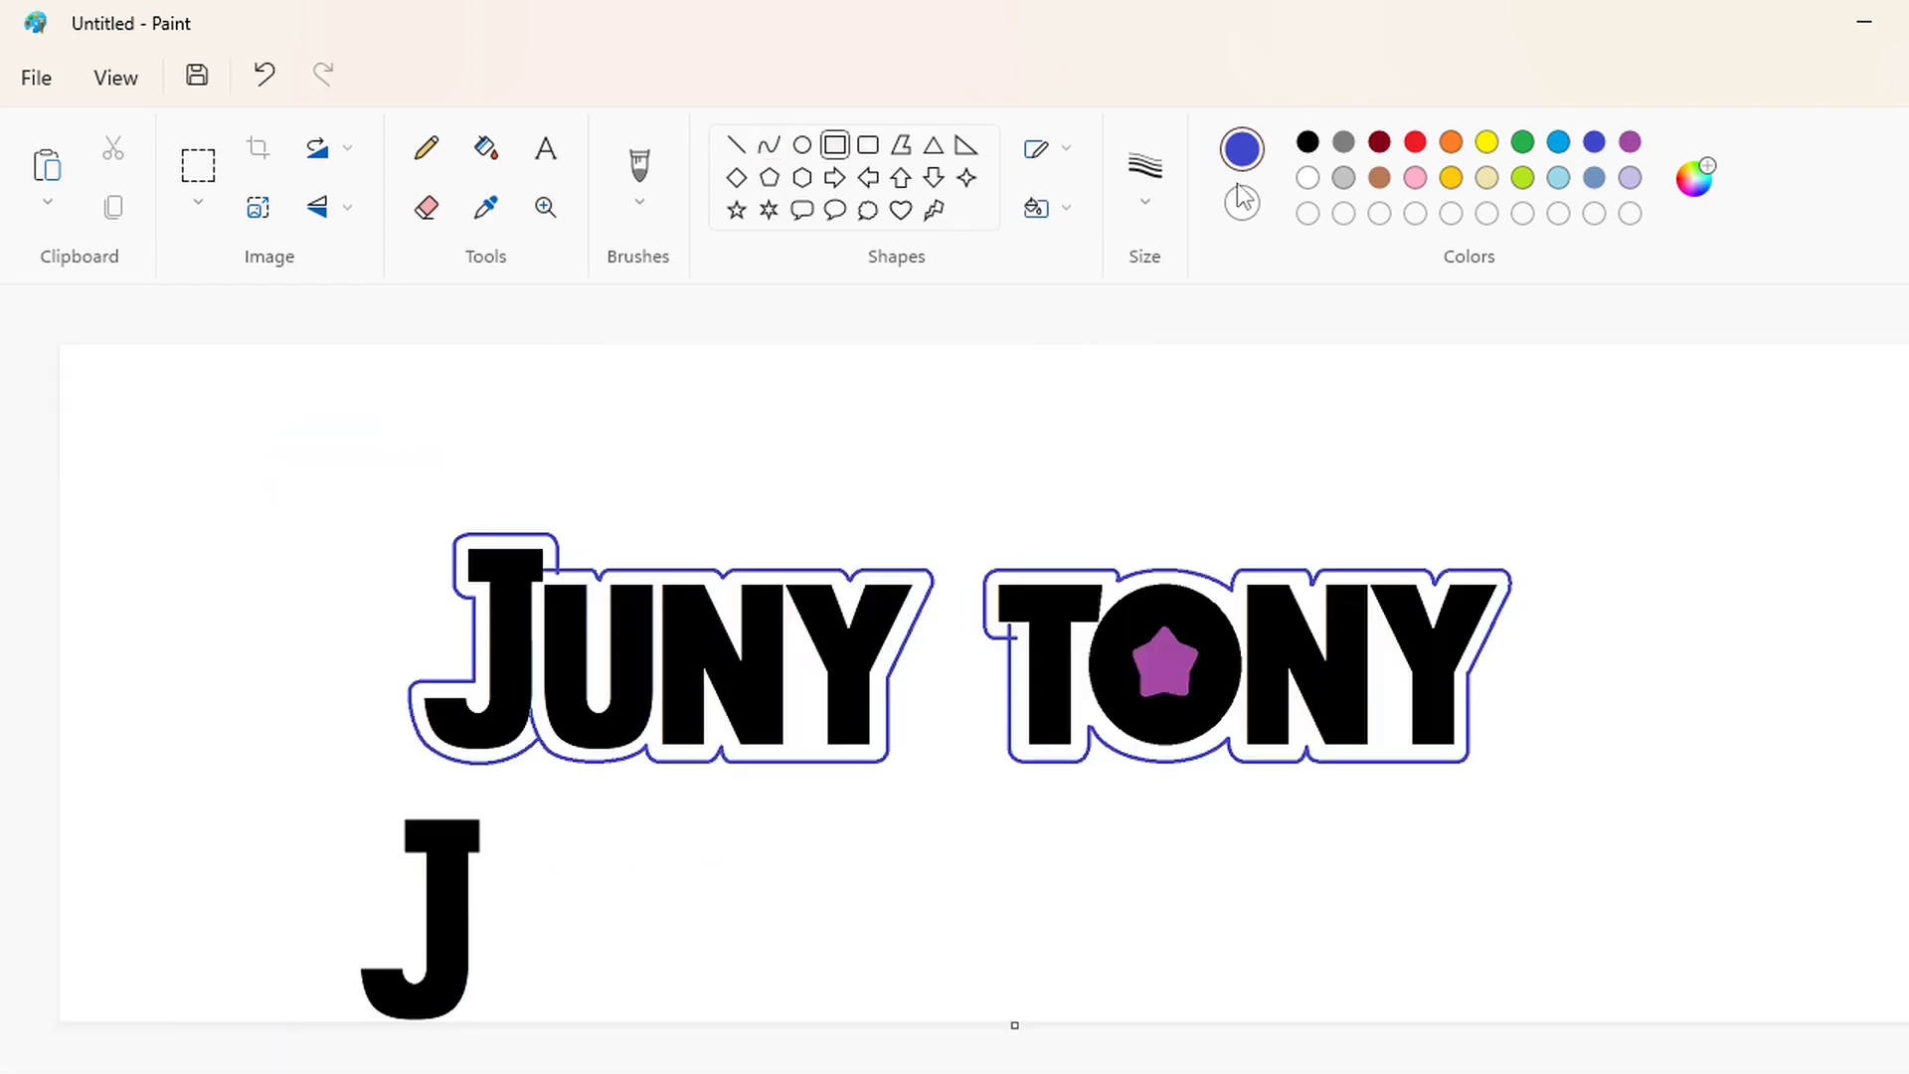
{"action": "left_click", "coordinate": [1308, 178]}
{"action": "left_click_drag", "start_coordinate": [340, 797], "coordinate": [507, 1036]}
Fill the white areas inside the outlines of JUNY and TONY with indigo.
{"action": "left_click", "coordinate": [500, 158]}
{"action": "left_click", "coordinate": [1594, 142]}
{"action": "left_click", "coordinate": [669, 691]}
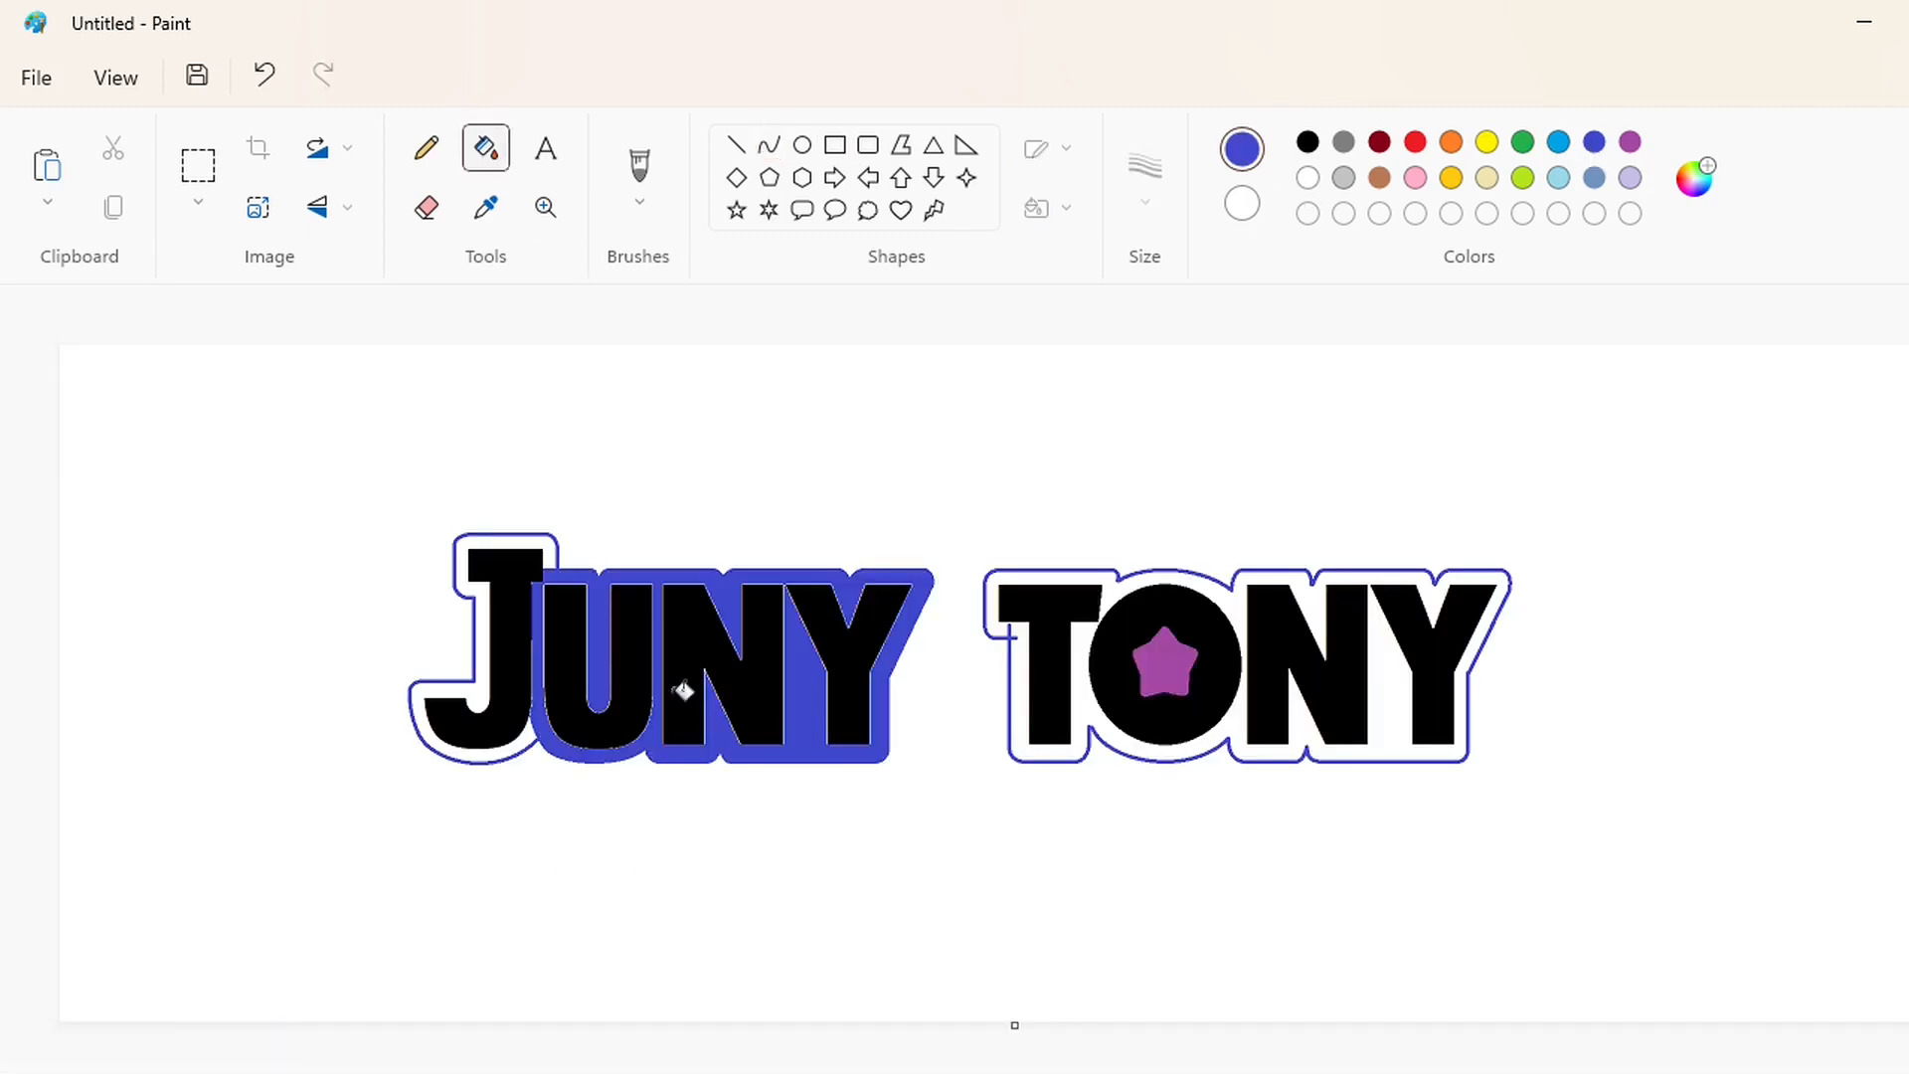
{"action": "left_click", "coordinate": [467, 647]}
{"action": "left_click", "coordinate": [1234, 676]}
Move the word JUNY with its indigo outline up and to the right until it meets the word TONY.
{"action": "left_click", "coordinate": [198, 164]}
{"action": "left_click_drag", "start_coordinate": [442, 637], "coordinate": [955, 946]}
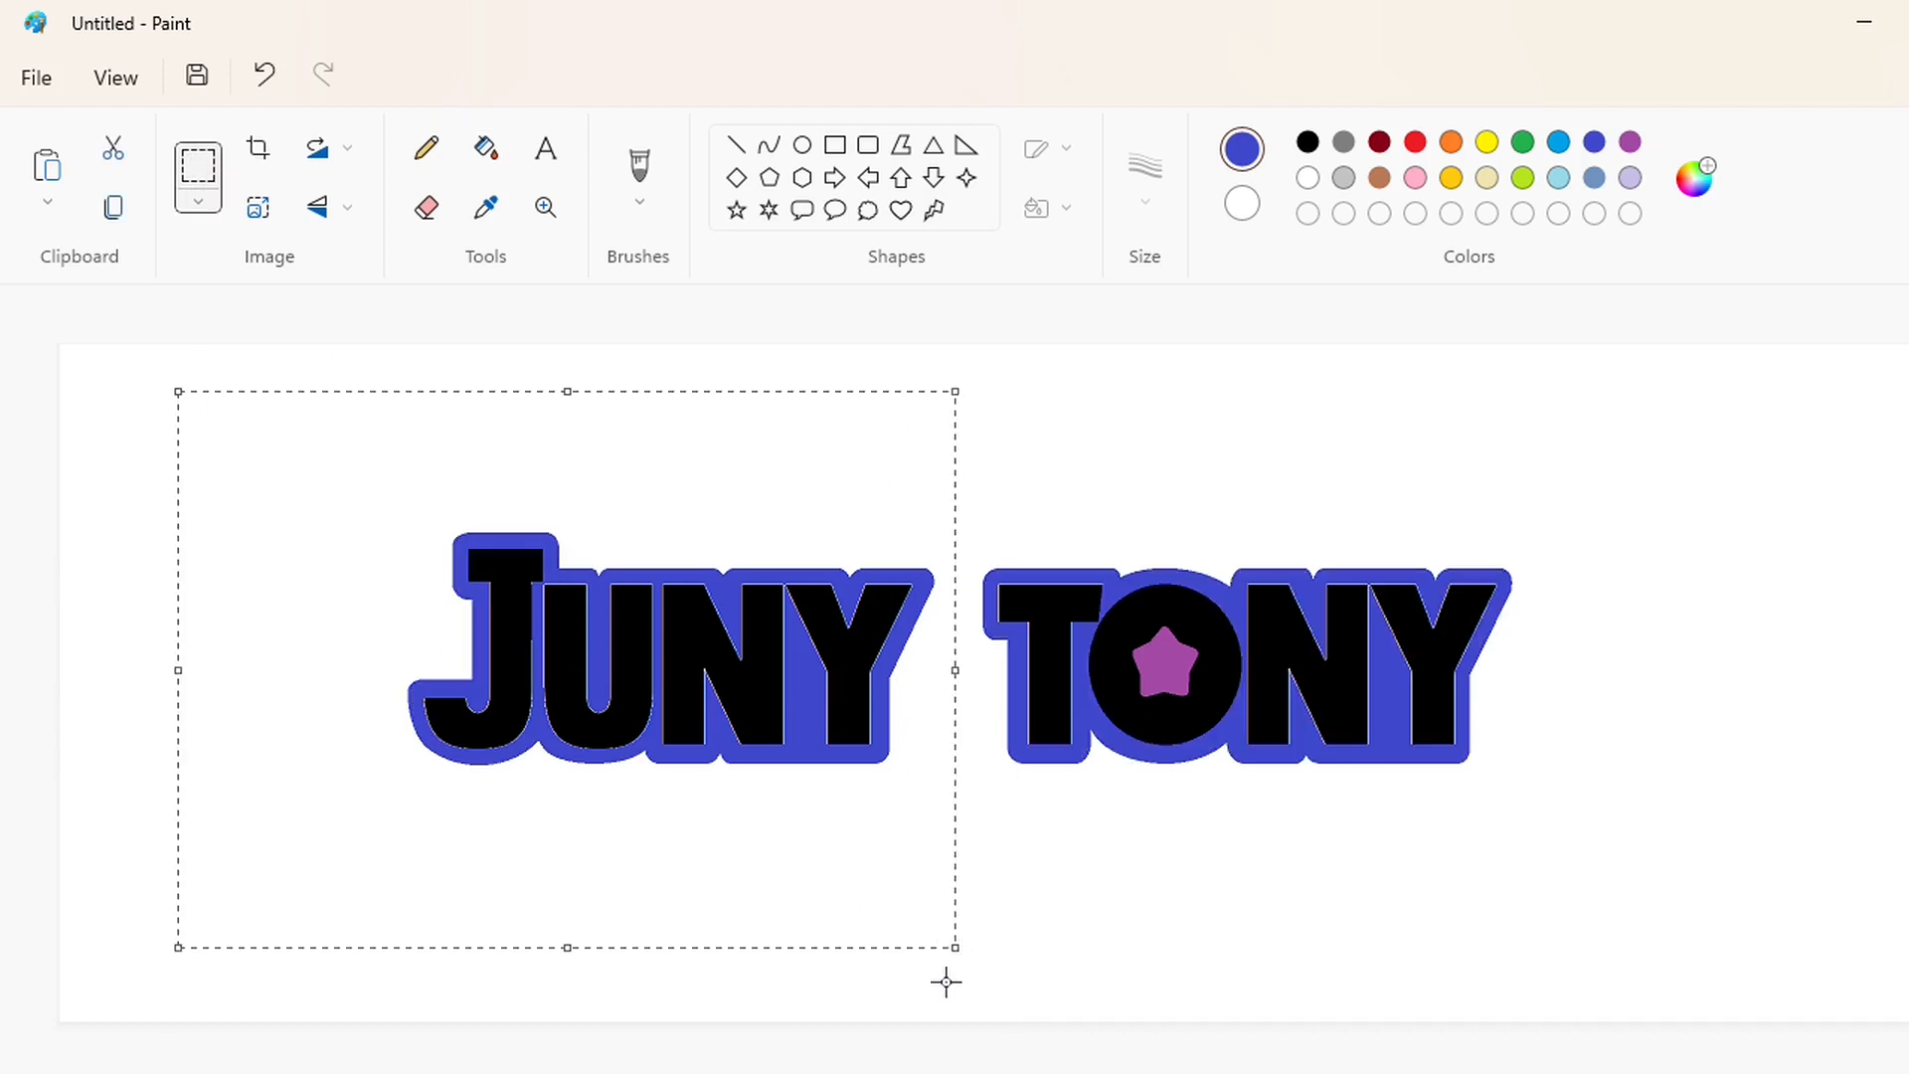
{"action": "key", "text": "ctrl+x"}
{"action": "key", "text": "ctrl+v"}
{"action": "left_click_drag", "start_coordinate": [575, 699], "coordinate": [766, 711]}
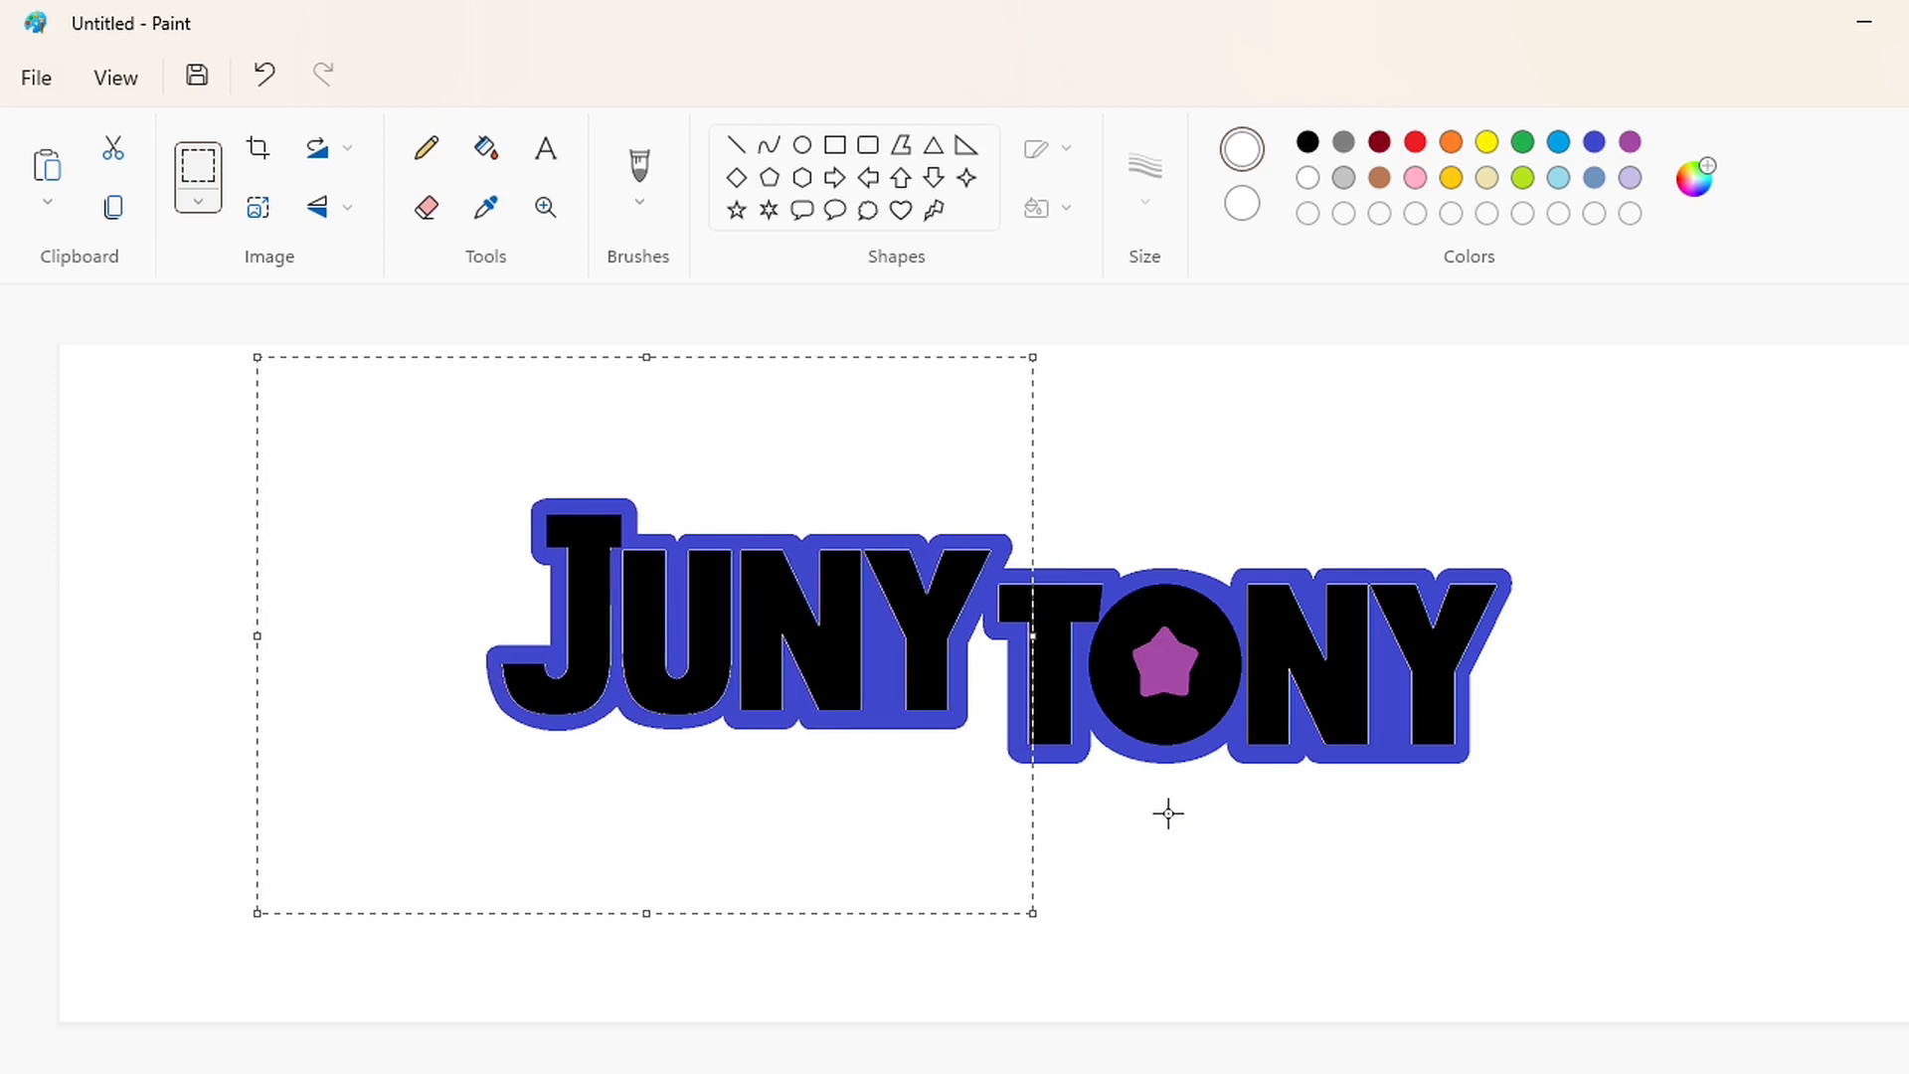
{"action": "left_click", "coordinate": [1168, 813]}
Close the small gap between the Y of JUNY and the T outline with an indigo line and fill.
{"action": "key", "text": "ctrl+Page_Up"}
{"action": "scroll", "coordinate": [954, 696], "scroll_direction": "right", "scroll_amount": 6}
{"action": "left_click", "coordinate": [736, 145]}
{"action": "left_click", "coordinate": [1594, 144]}
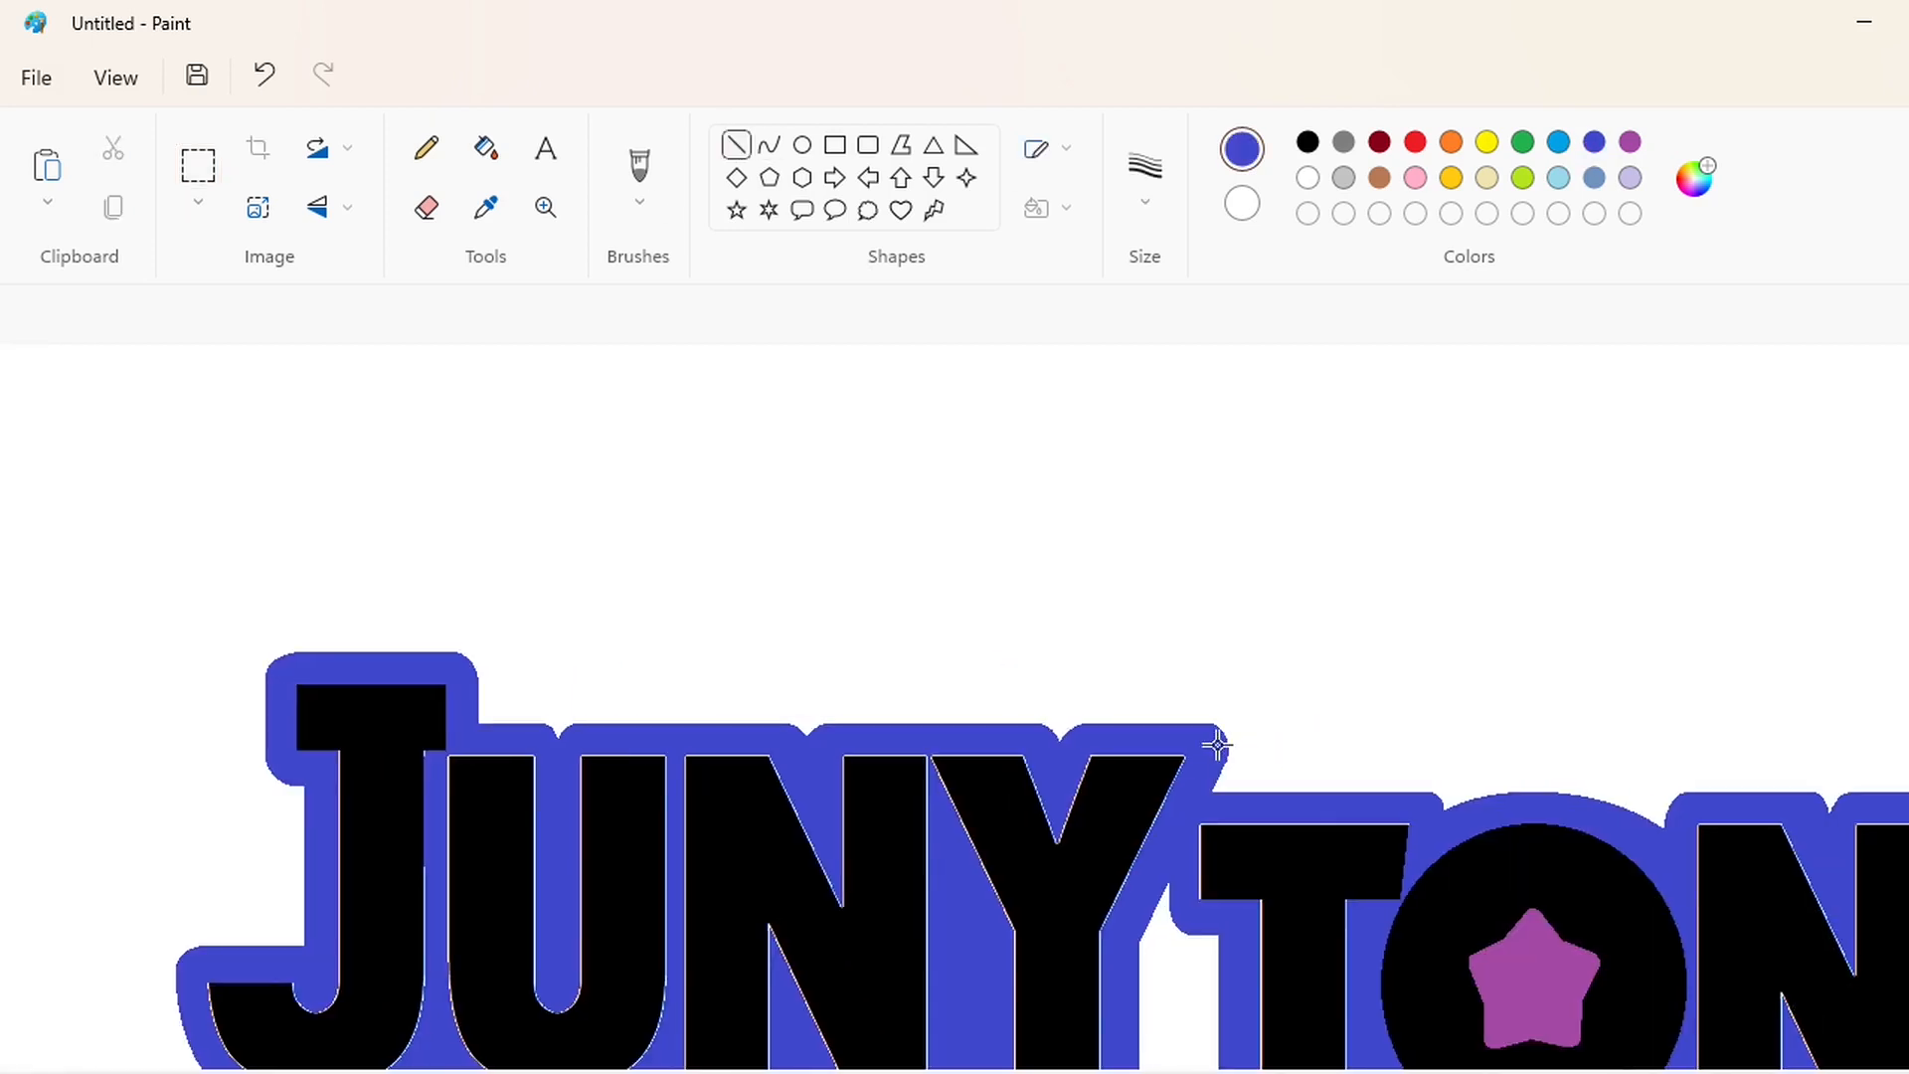
{"action": "left_click", "coordinate": [485, 147]}
{"action": "key", "text": "ctrl+Page_Down"}
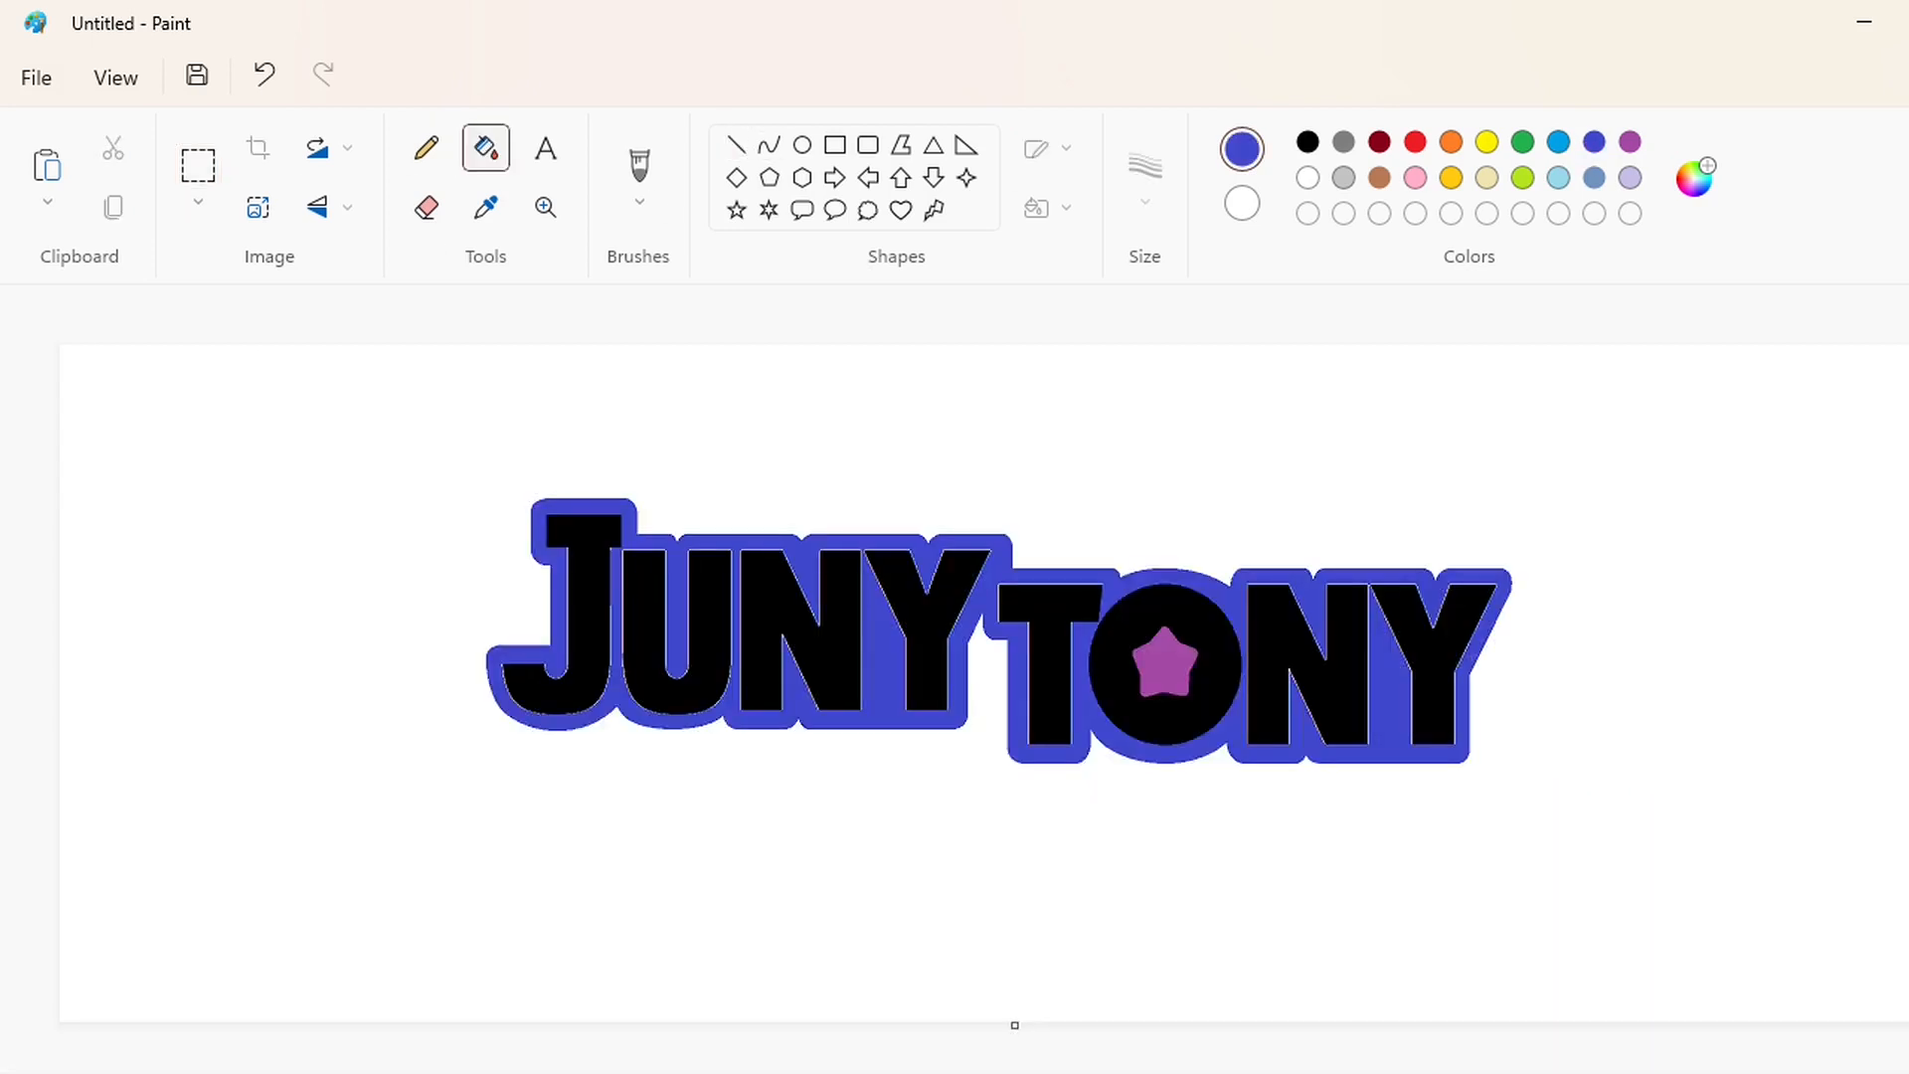
Draw a purple rectangle around the whole logo, adjust its sides, and fill the area behind the logo with purple.
{"action": "left_click", "coordinate": [835, 146]}
{"action": "left_click", "coordinate": [1046, 221]}
{"action": "left_click", "coordinate": [1034, 277]}
{"action": "left_click", "coordinate": [1630, 143]}
{"action": "left_click_drag", "start_coordinate": [373, 429], "coordinate": [1632, 882]}
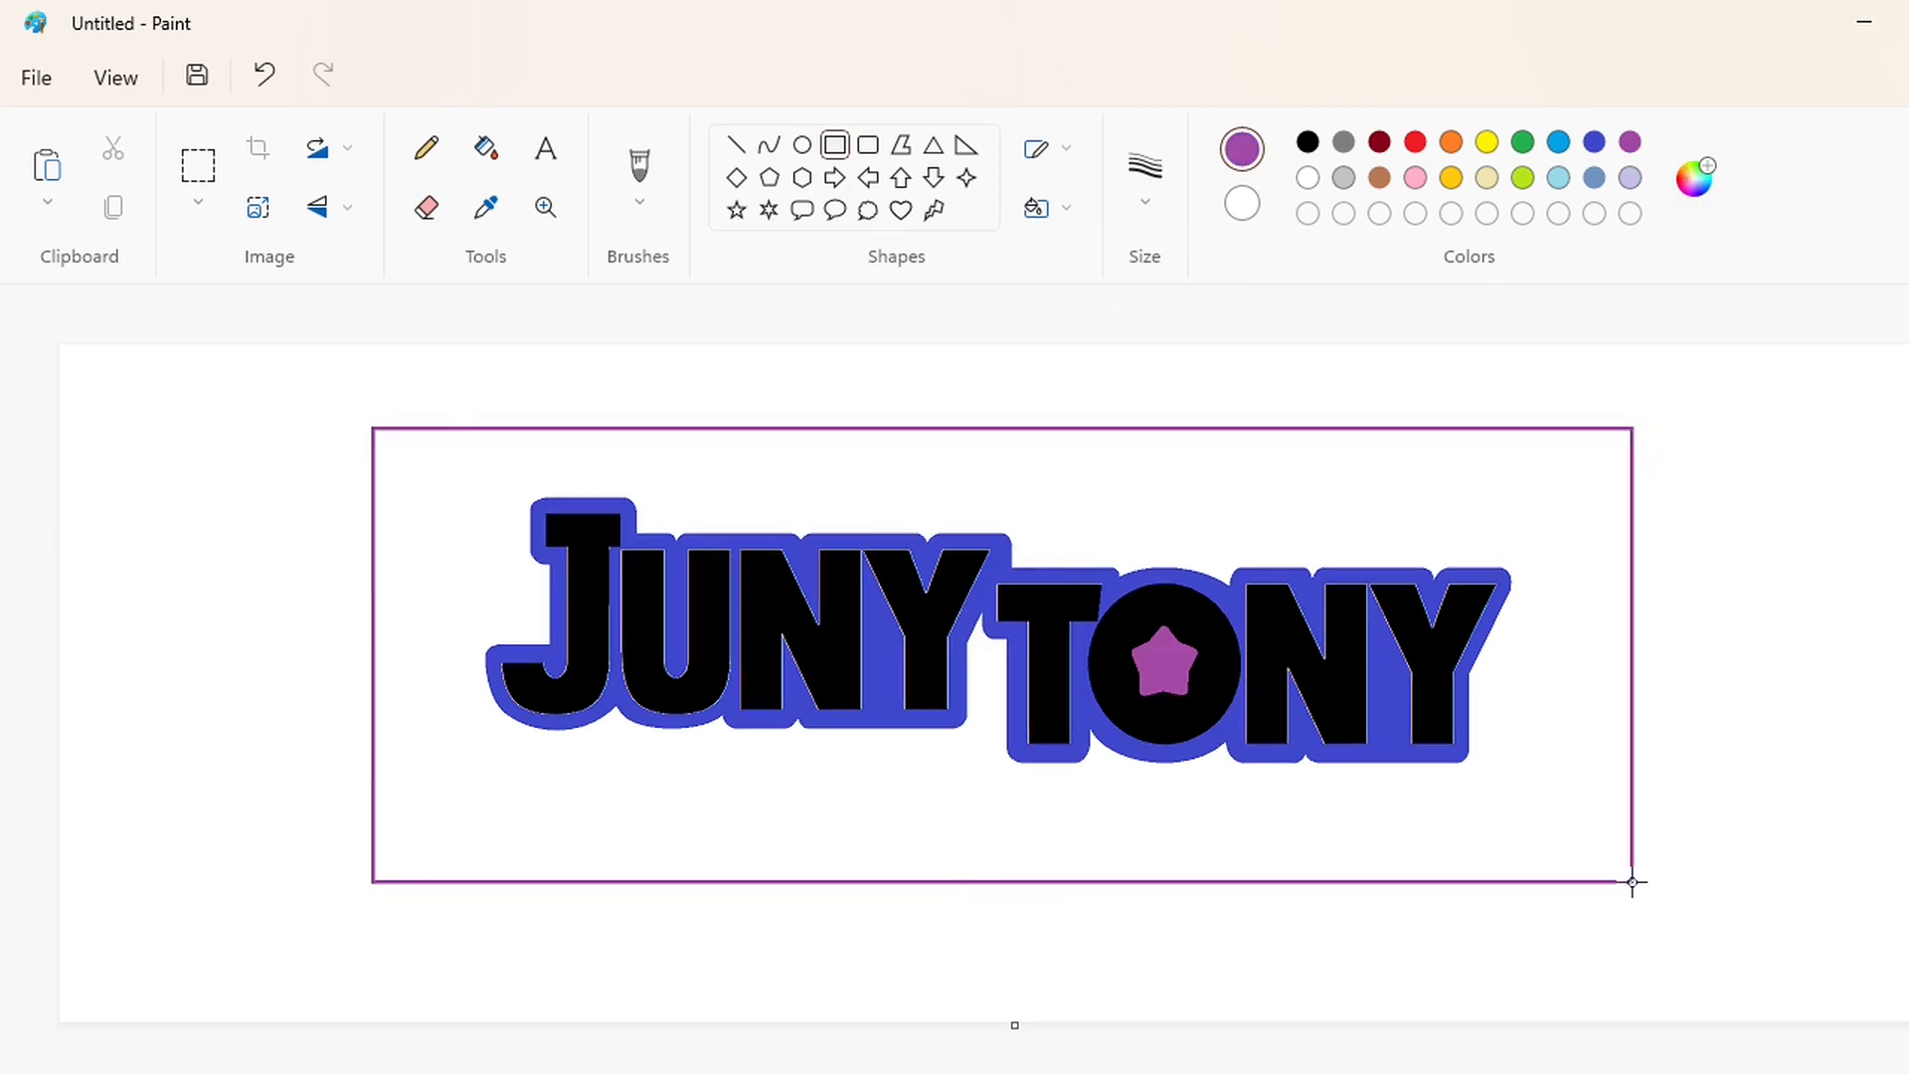
{"action": "left_click_drag", "start_coordinate": [373, 655], "coordinate": [409, 660]}
{"action": "left_click_drag", "start_coordinate": [1632, 656], "coordinate": [1598, 665]}
{"action": "left_click_drag", "start_coordinate": [1006, 428], "coordinate": [1005, 410]}
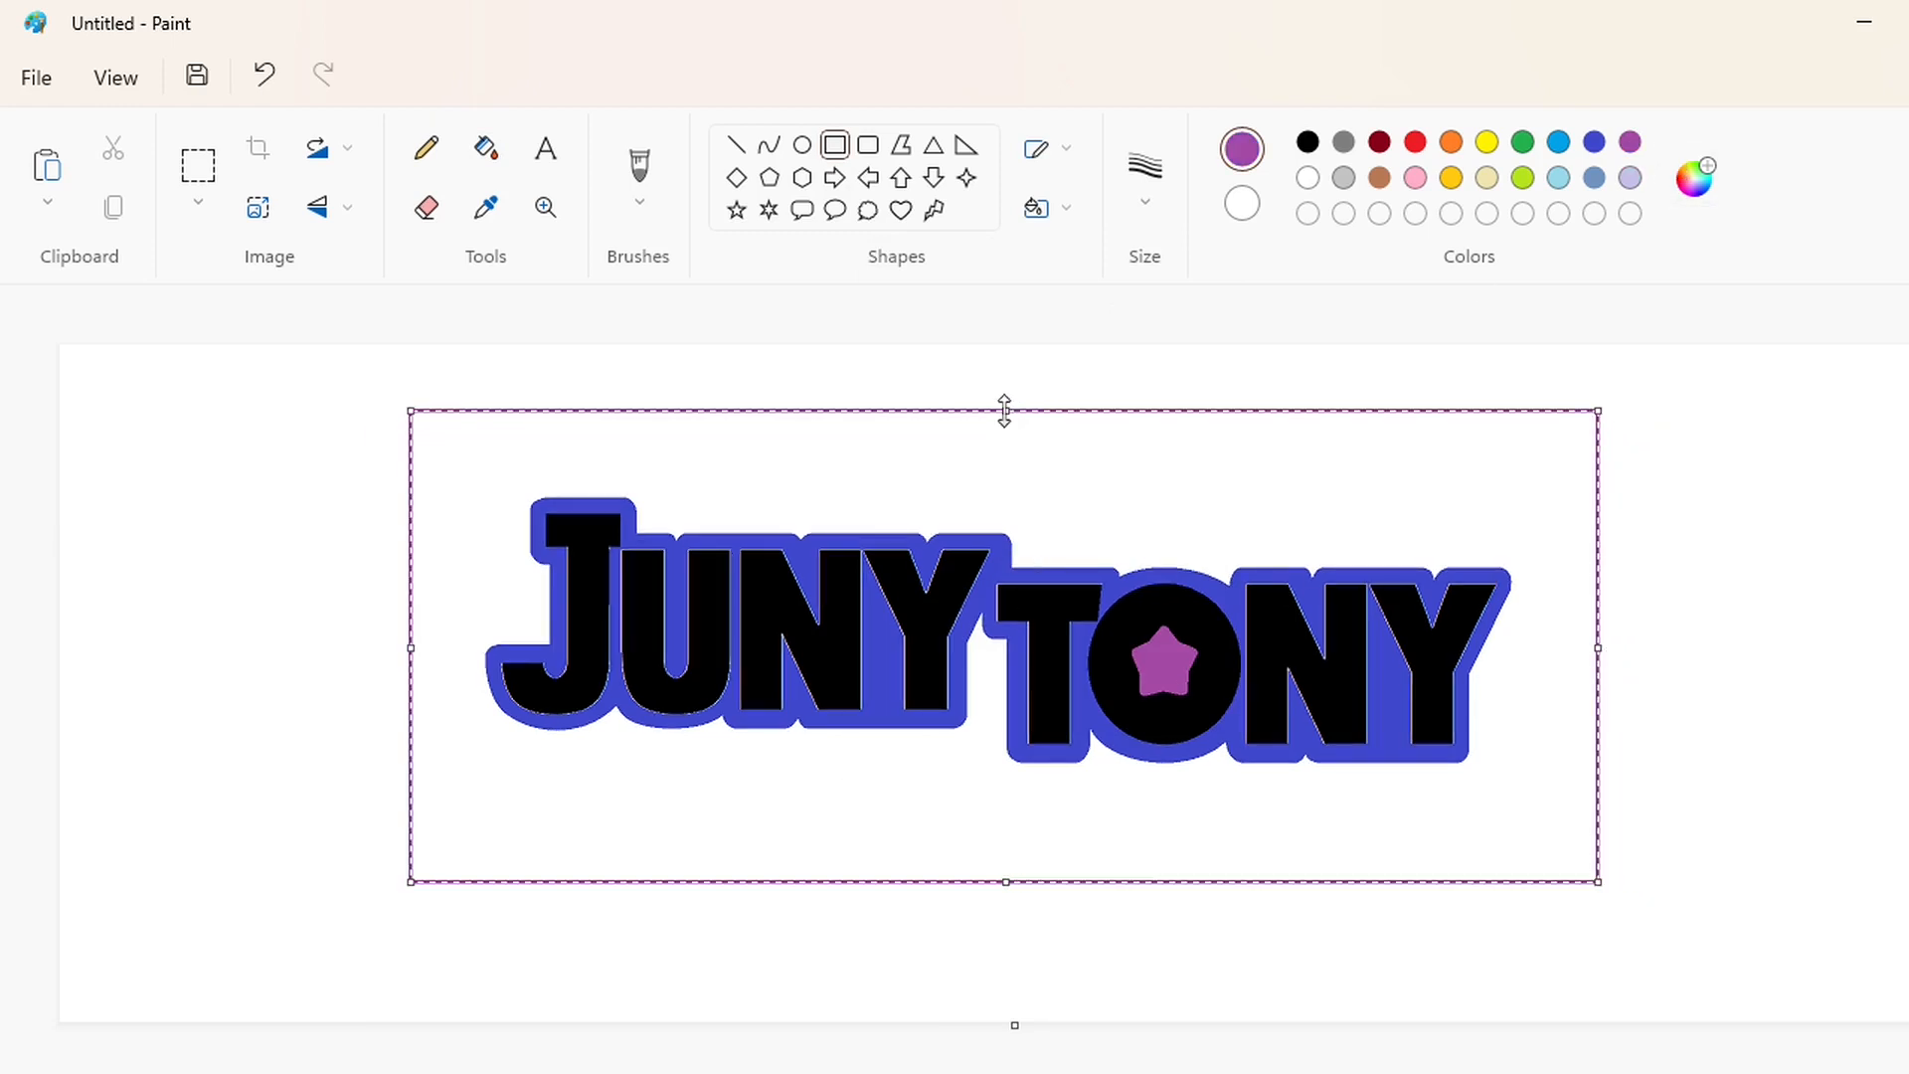
{"action": "left_click", "coordinate": [487, 148]}
{"action": "left_click", "coordinate": [469, 456]}
Cover the original banner with a white filled rectangle and place a pasted copy of it slightly lower and further left.
{"action": "left_click", "coordinate": [198, 165]}
{"action": "mouse_move", "coordinate": [278, 367]}
{"action": "left_mouse_down"}
{"action": "mouse_move", "coordinate": [328, 442]}
{"action": "mouse_move", "coordinate": [1753, 967]}
{"action": "left_mouse_up"}
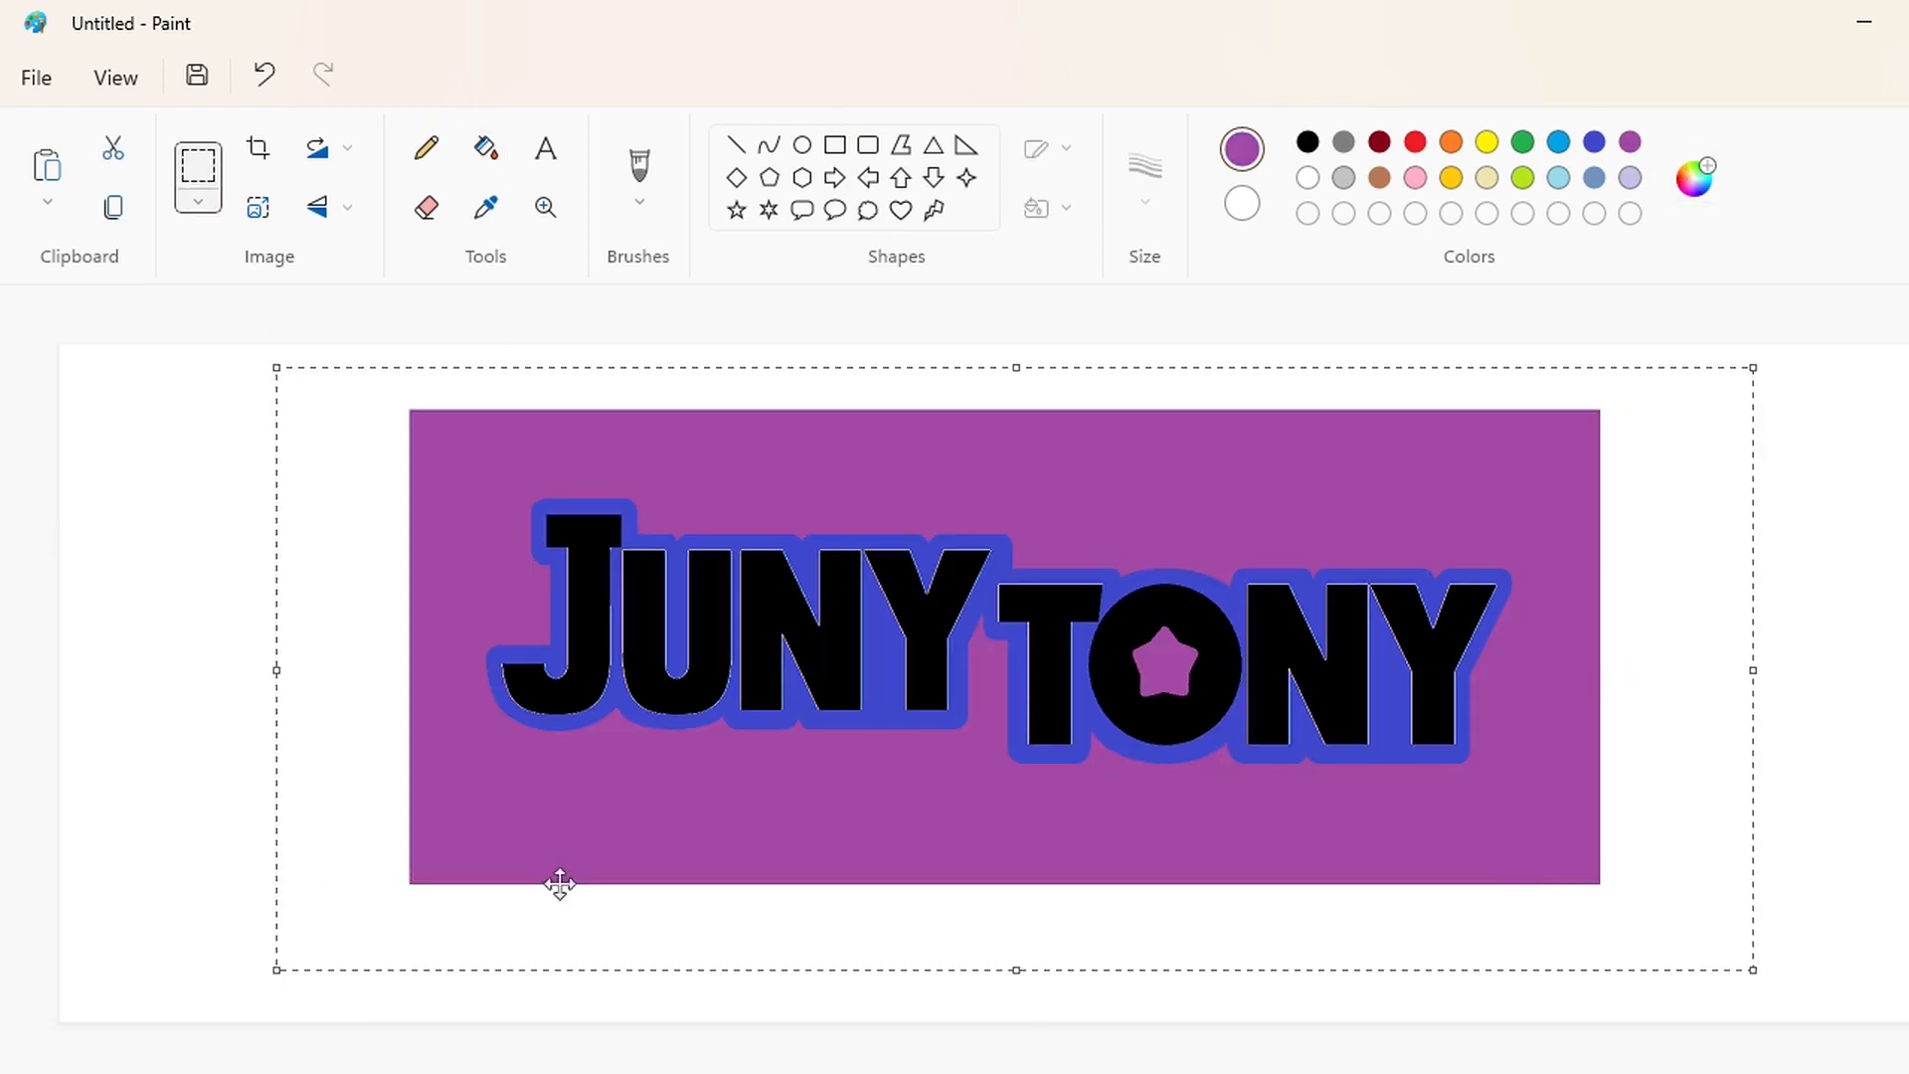
{"action": "left_click", "coordinate": [836, 145]}
{"action": "left_click", "coordinate": [1066, 208]}
{"action": "left_click", "coordinate": [1055, 378]}
{"action": "left_click", "coordinate": [1309, 178]}
{"action": "left_click_drag", "start_coordinate": [382, 388], "coordinate": [1732, 965]}
{"action": "key", "text": "ctrl+v"}
{"action": "left_click_drag", "start_coordinate": [770, 703], "coordinate": [950, 748]}
{"action": "left_click", "coordinate": [1722, 670]}
Add a bright sky blue to the custom colors.
{"action": "left_click", "coordinate": [1695, 179]}
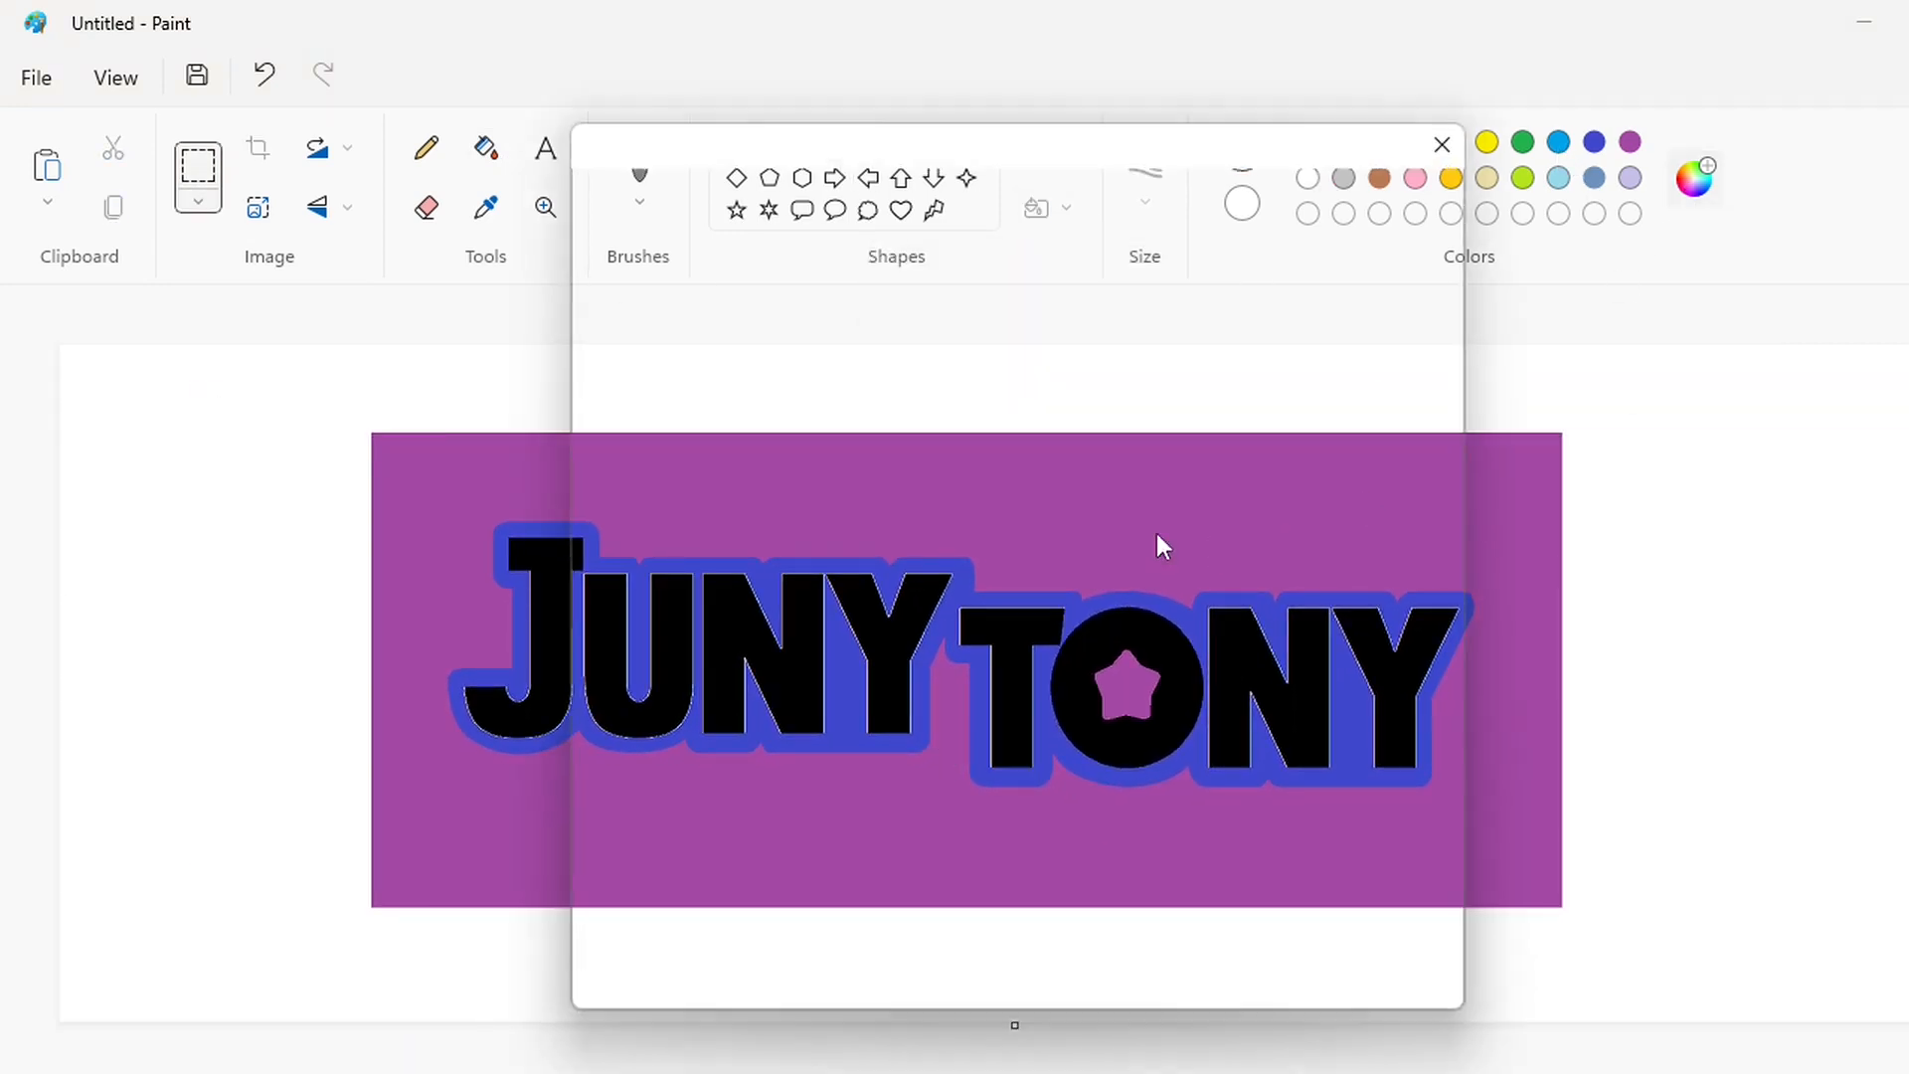
{"action": "left_click", "coordinate": [817, 242]}
{"action": "left_click_drag", "start_coordinate": [1120, 608], "coordinate": [1132, 395]}
{"action": "left_click", "coordinate": [863, 950]}
Add the dark blue #045EBF to the custom colors.
{"action": "left_click", "coordinate": [1694, 179]}
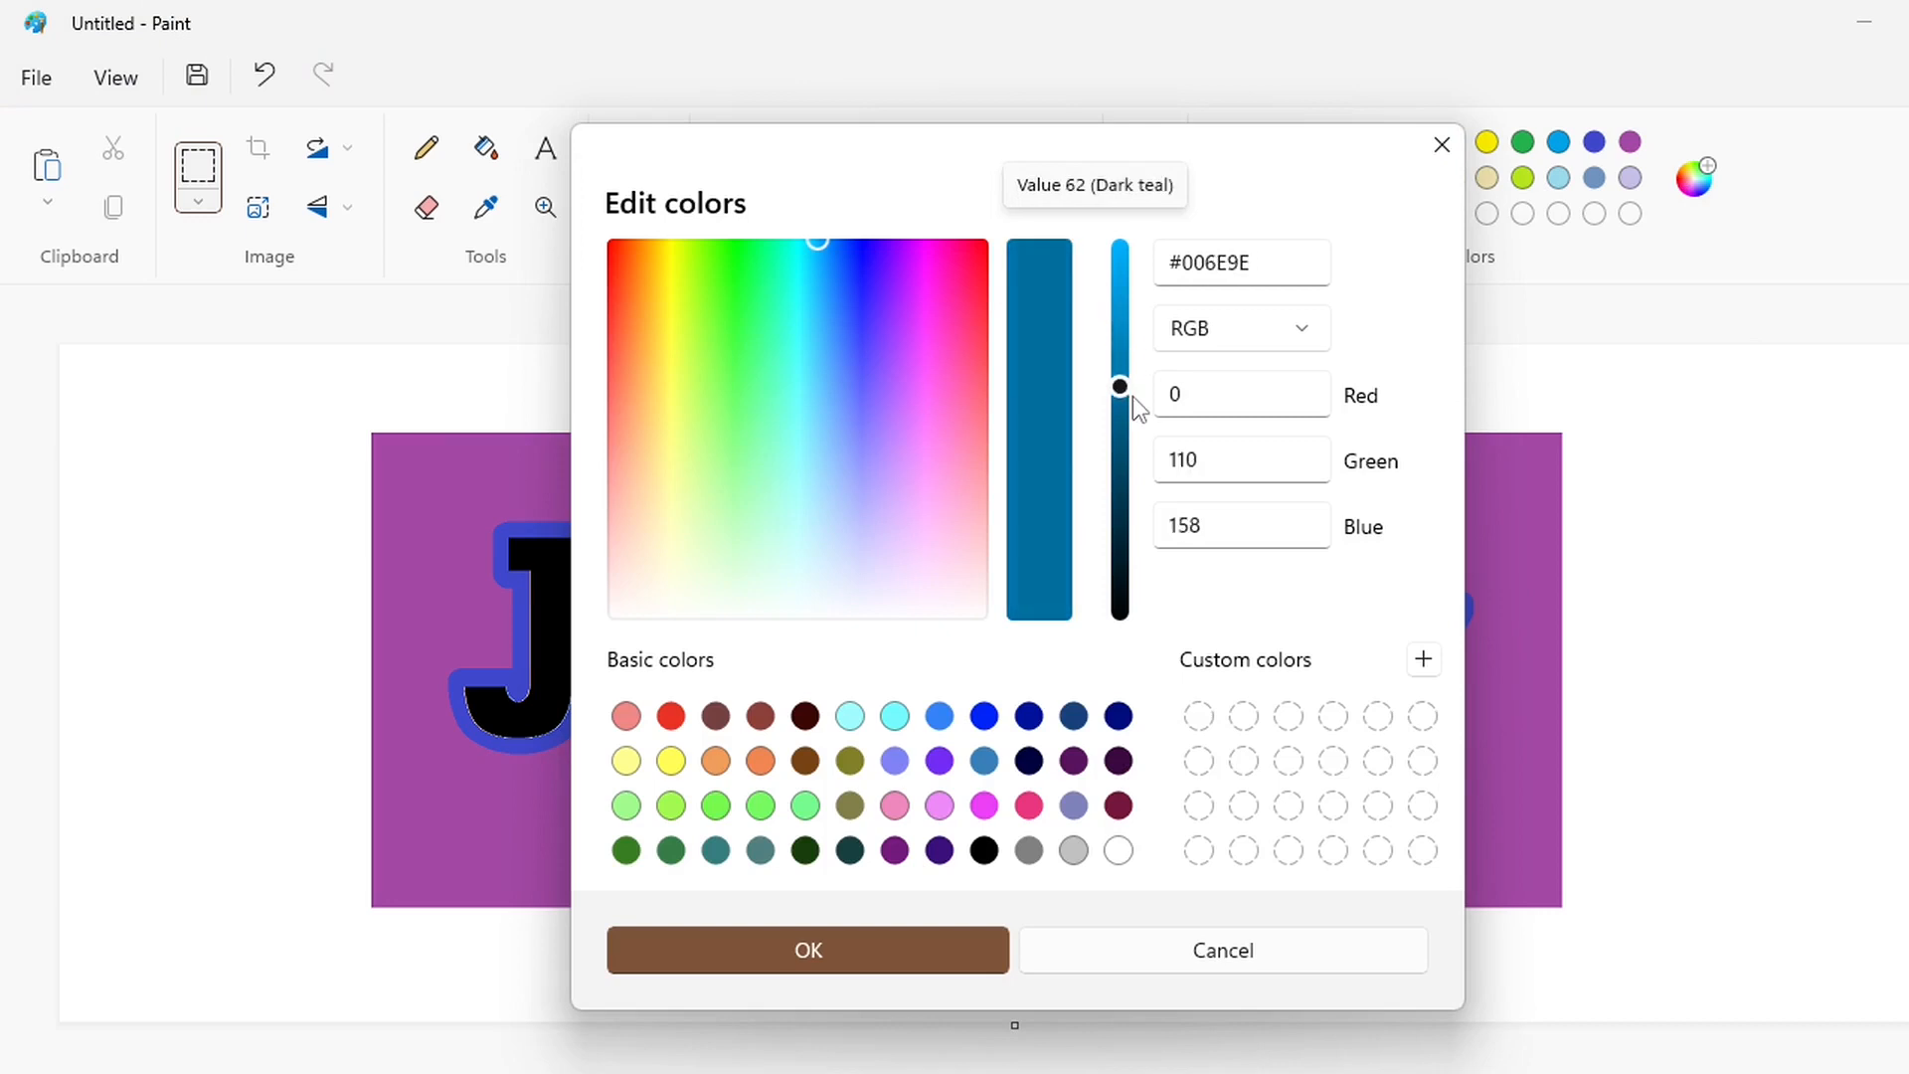
{"action": "left_click", "coordinate": [1442, 145]}
{"action": "left_click", "coordinate": [1558, 142]}
{"action": "left_click", "coordinate": [1694, 179]}
{"action": "left_click", "coordinate": [831, 244]}
{"action": "left_click_drag", "start_coordinate": [1121, 288], "coordinate": [1121, 341]}
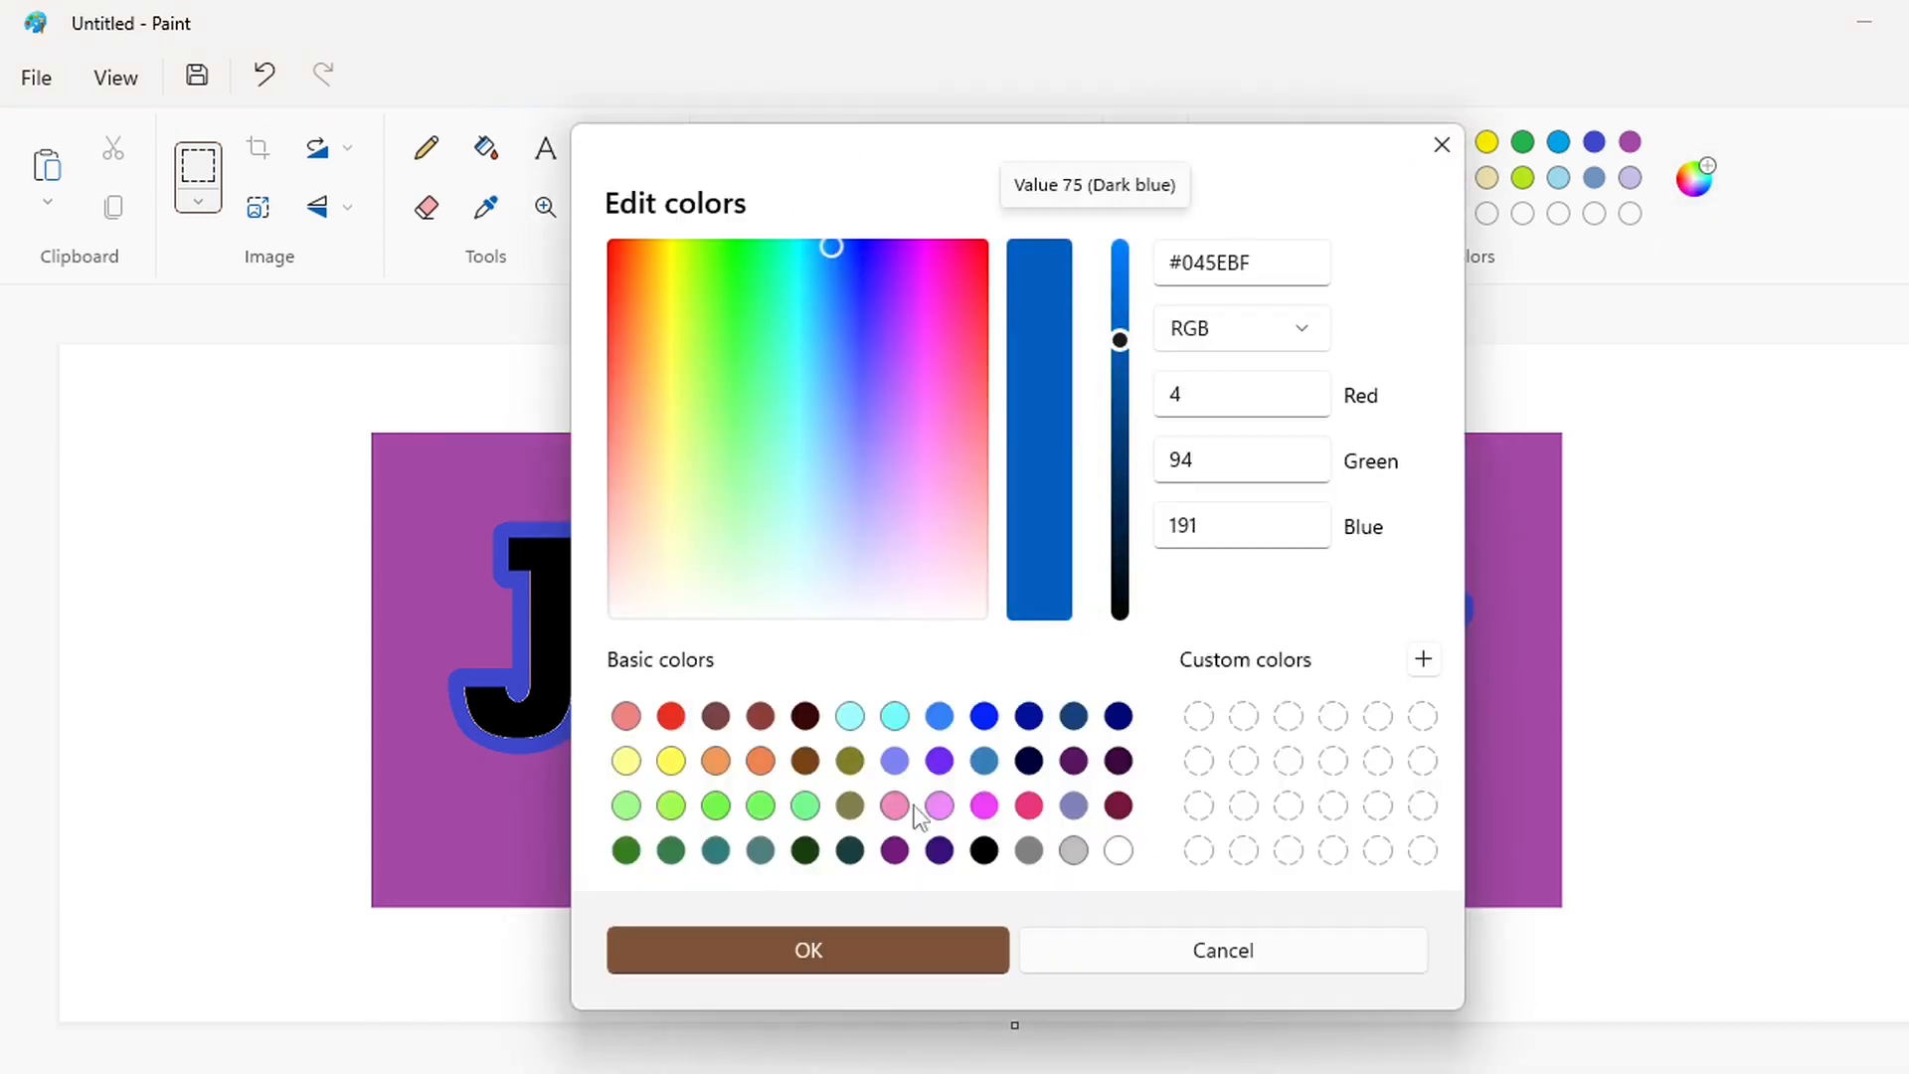
{"action": "left_click", "coordinate": [857, 950]}
Fill the logo's outline with the custom dark blue and the banner background with the custom bright sky blue.
{"action": "left_click", "coordinate": [486, 148]}
{"action": "left_click", "coordinate": [1311, 218]}
{"action": "left_click", "coordinate": [1210, 549]}
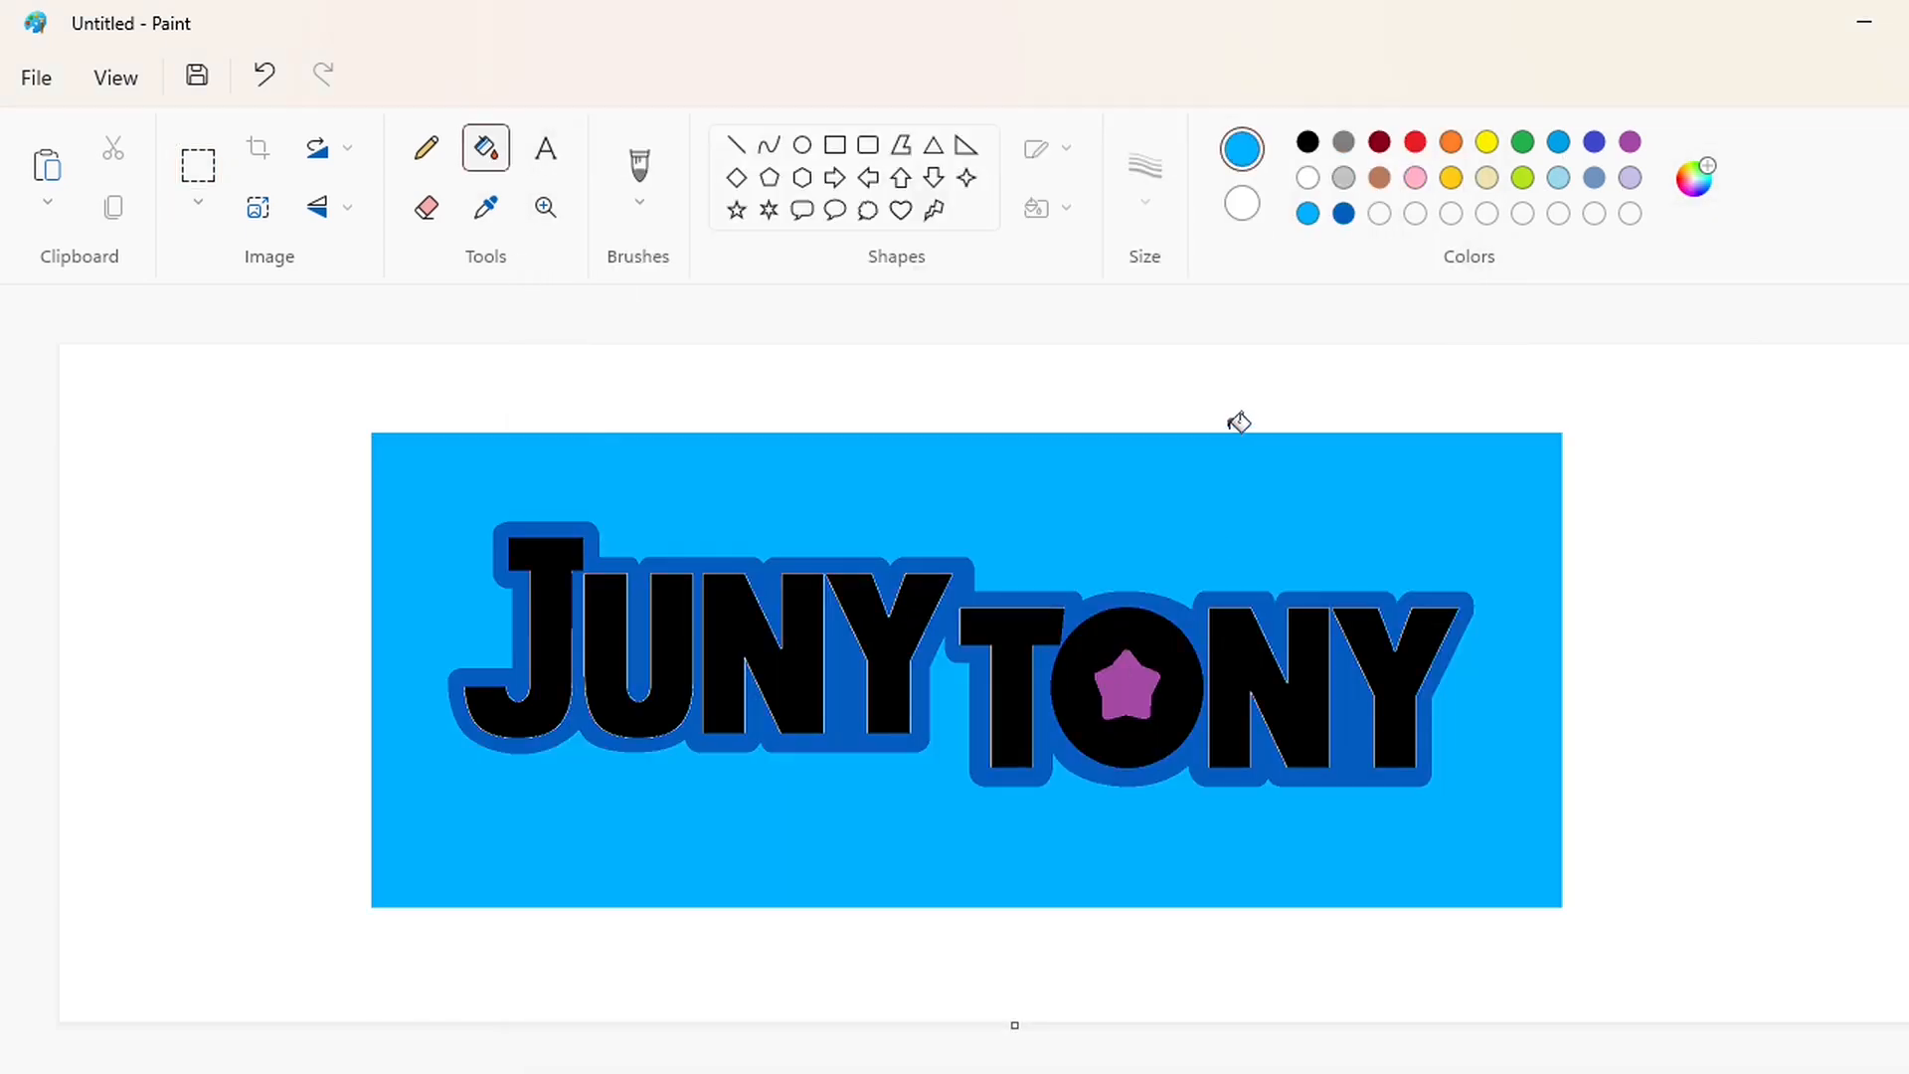
Mix a lighter sky-blue custom color and refill the banner background with it.
{"action": "left_click", "coordinate": [1694, 179]}
{"action": "mouse_move", "coordinate": [832, 260]}
{"action": "left_mouse_down"}
{"action": "mouse_move", "coordinate": [798, 507]}
{"action": "mouse_move", "coordinate": [802, 242]}
{"action": "mouse_move", "coordinate": [813, 350]}
{"action": "left_mouse_up"}
{"action": "left_click", "coordinate": [853, 950]}
{"action": "left_click", "coordinate": [868, 872]}
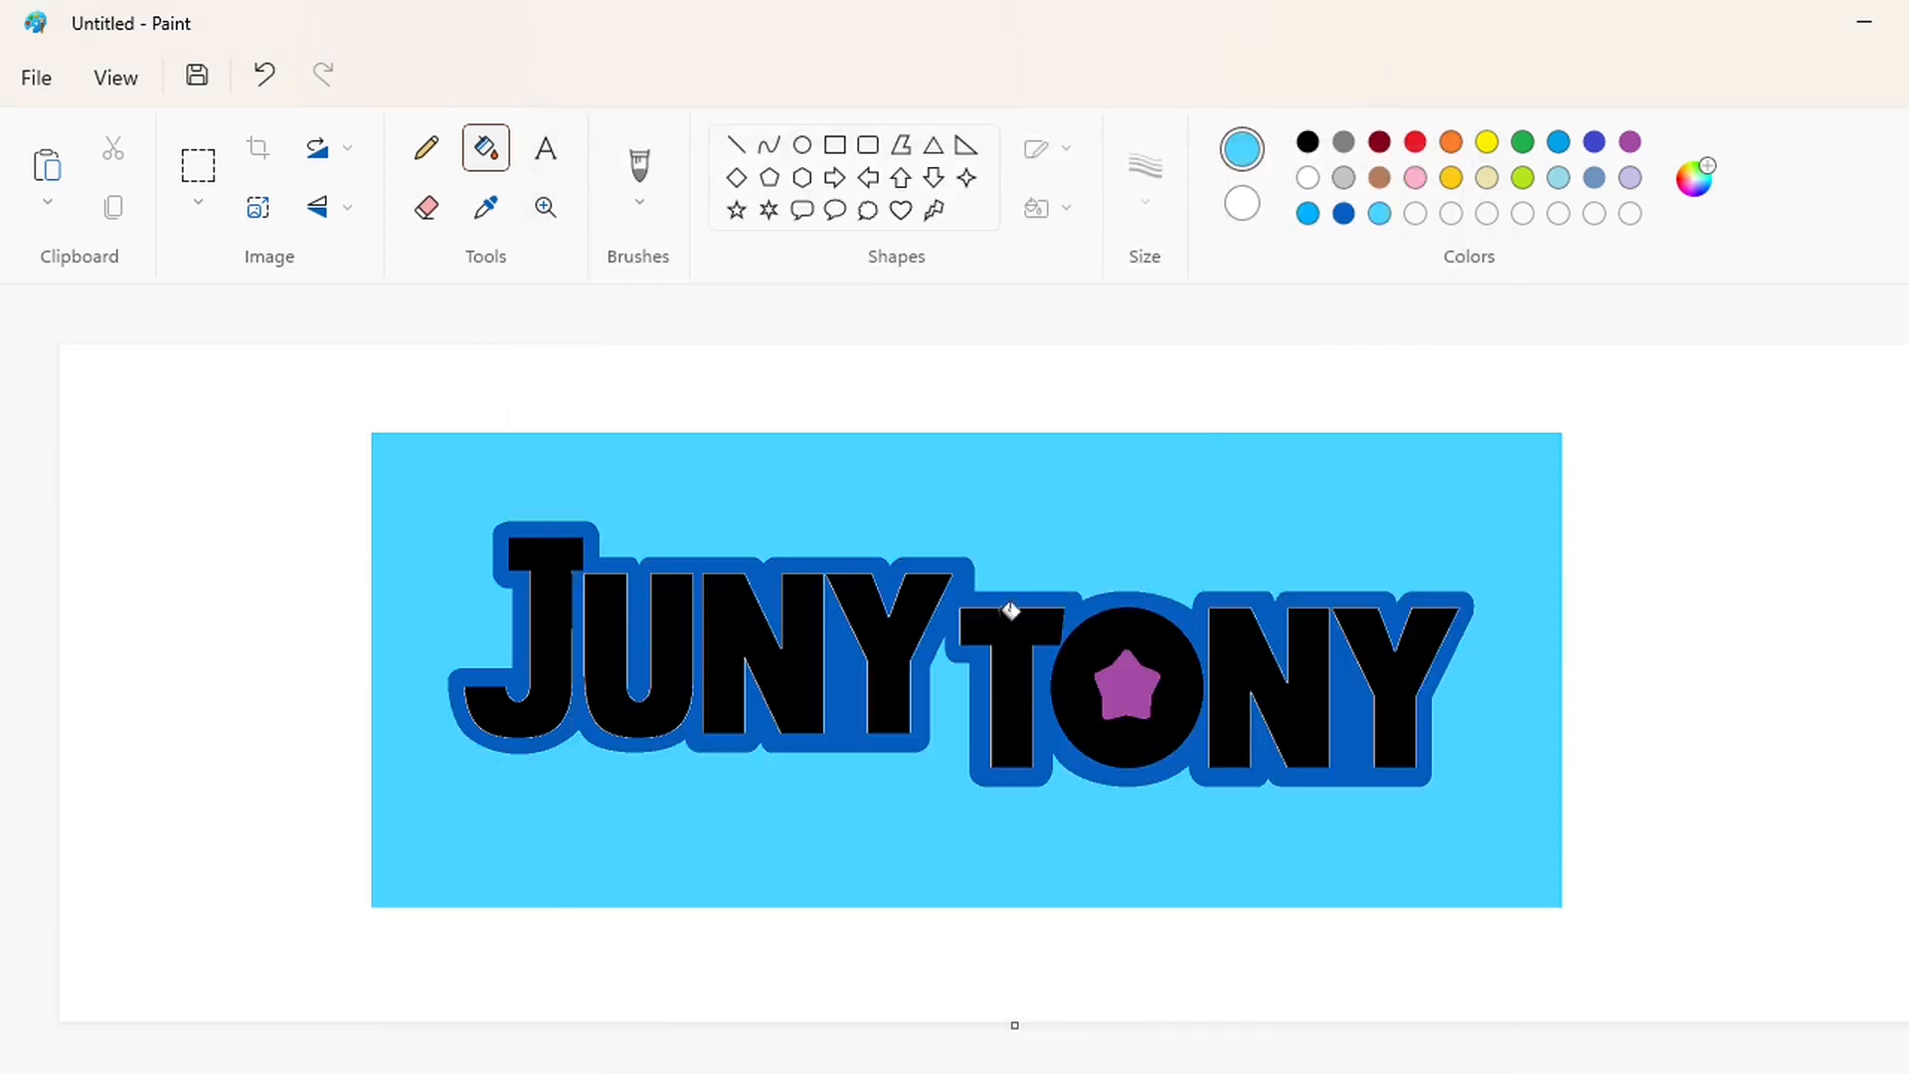
Fill the star inside the O with the custom dark blue.
{"action": "left_click", "coordinate": [1309, 181]}
{"action": "left_click", "coordinate": [1343, 213]}
{"action": "left_click", "coordinate": [1130, 689]}
Fill all the black letters of JUNY and TONY with white.
{"action": "left_click", "coordinate": [1309, 179]}
{"action": "left_click", "coordinate": [541, 669]}
{"action": "left_click", "coordinate": [609, 686]}
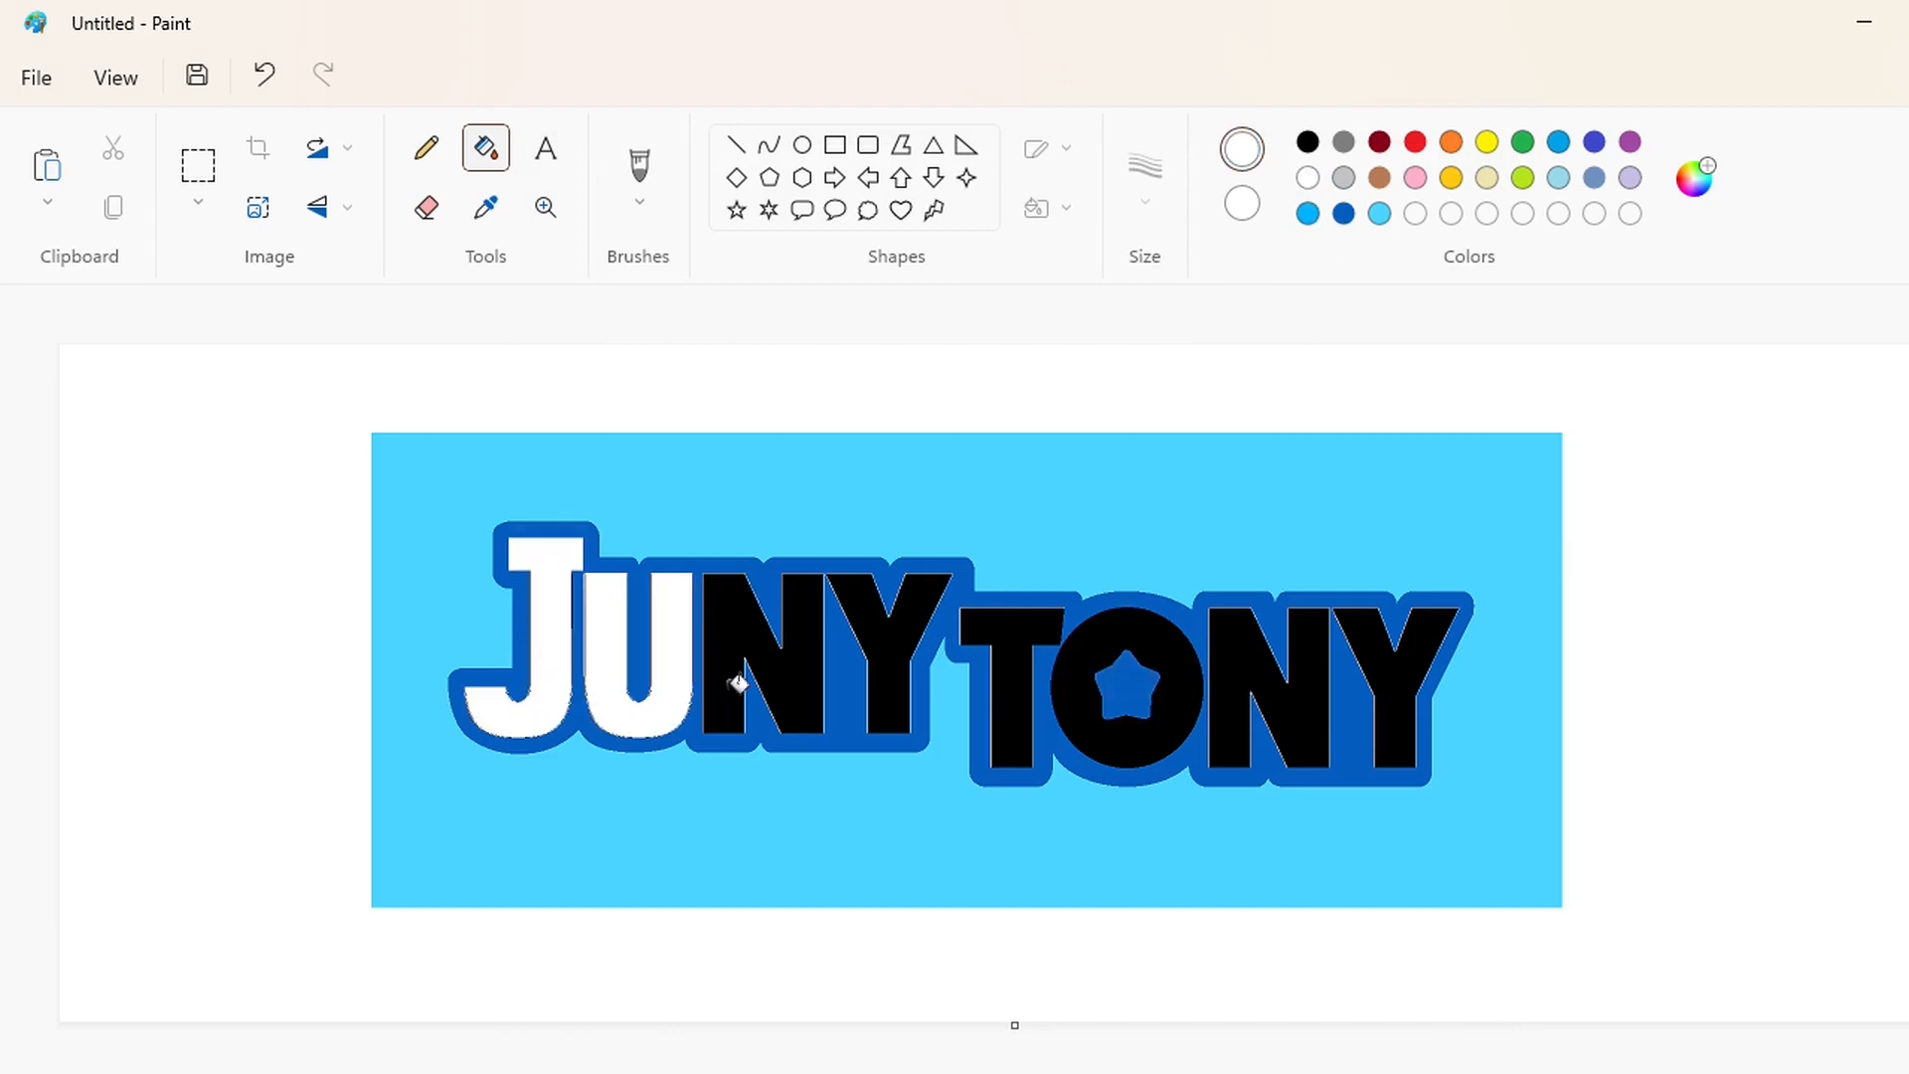
{"action": "left_click", "coordinate": [734, 680]}
{"action": "left_click", "coordinate": [887, 680]}
{"action": "left_click", "coordinate": [1016, 696]}
{"action": "left_click", "coordinate": [1083, 715]}
{"action": "left_click", "coordinate": [1226, 711]}
{"action": "left_click", "coordinate": [1404, 686]}
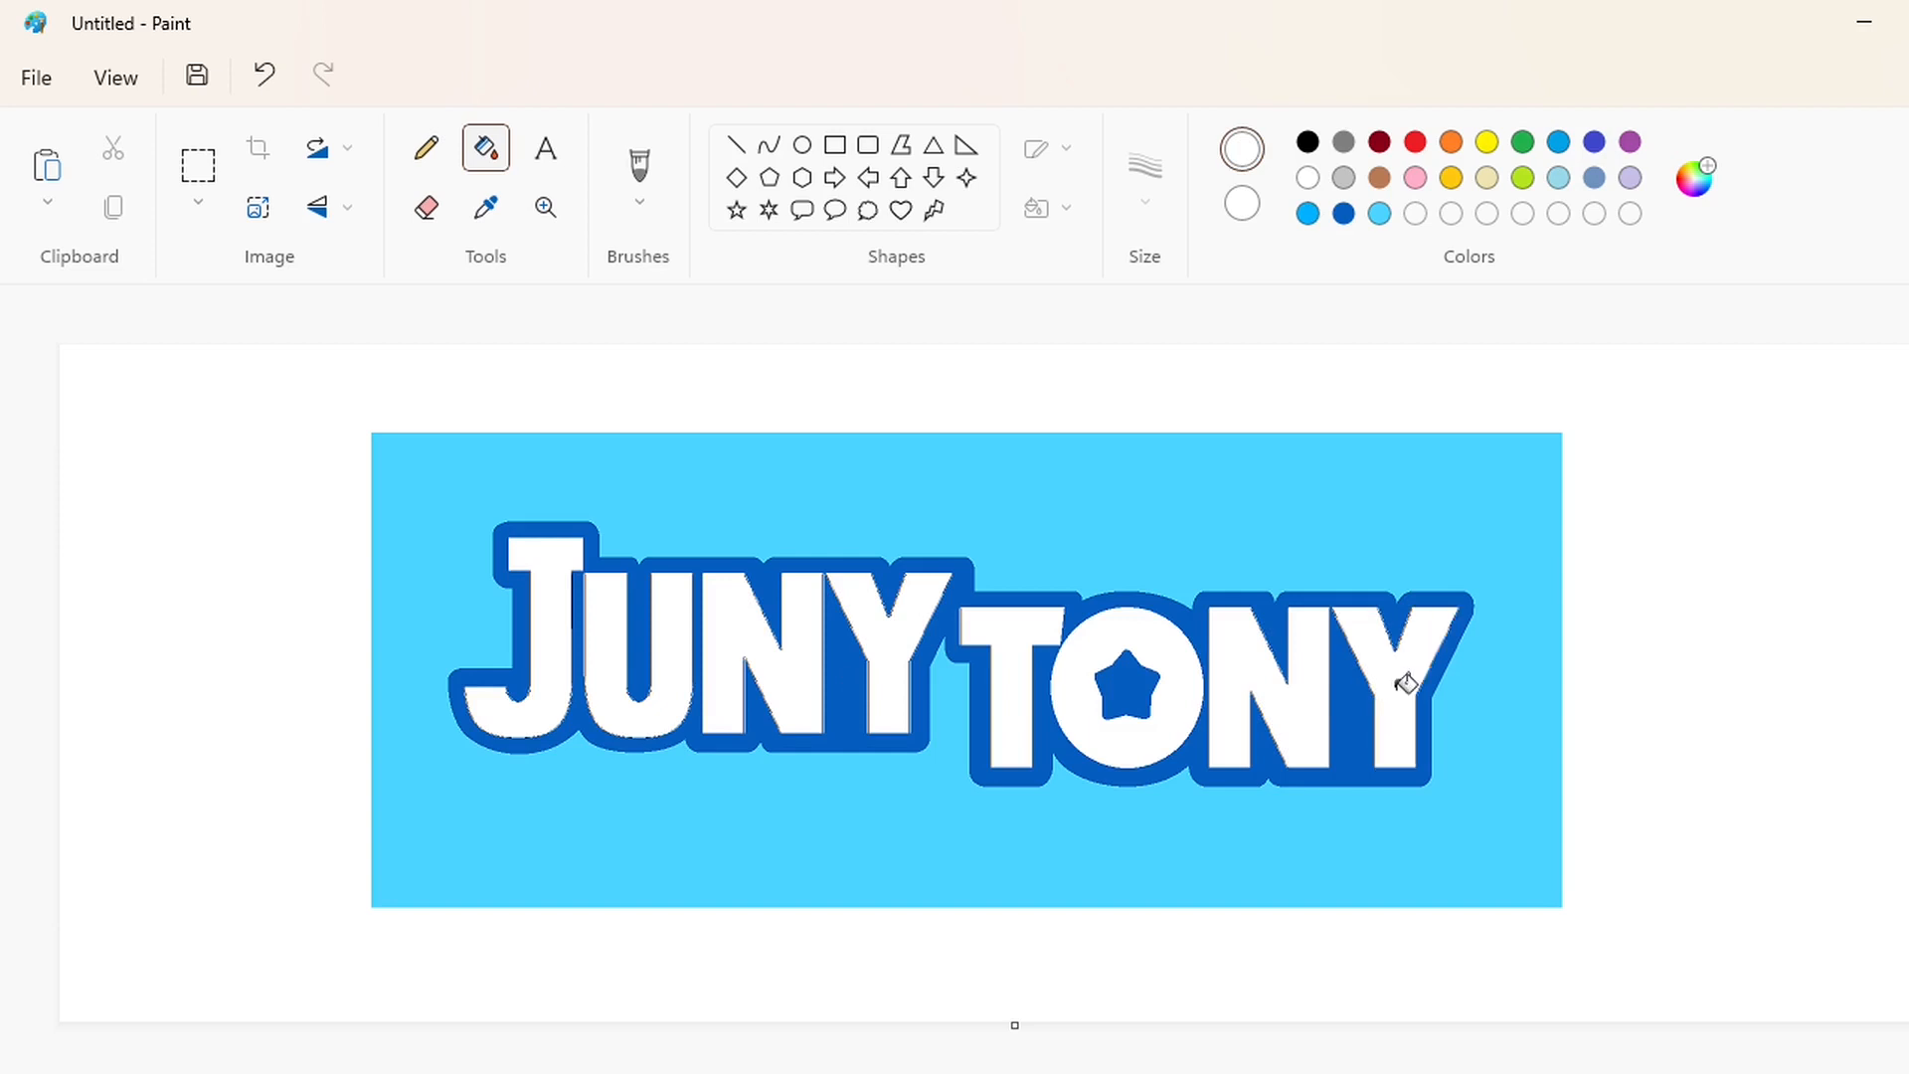